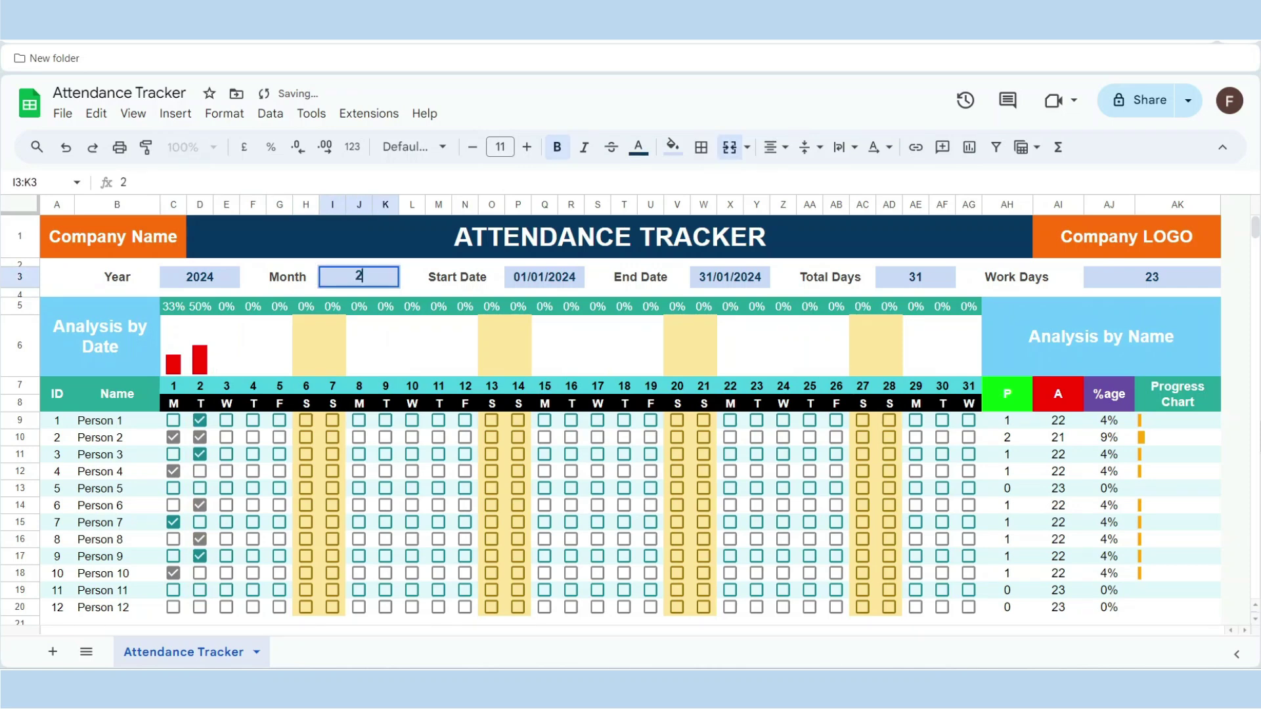
# Cycle the tracker's month value through 2, 3 and 4.
pyautogui.press('Return')
pyautogui.press('Up')
pyautogui.write('3')
pyautogui.press('Return')
pyautogui.press('Up')
pyautogui.write('4')
pyautogui.press('Return')
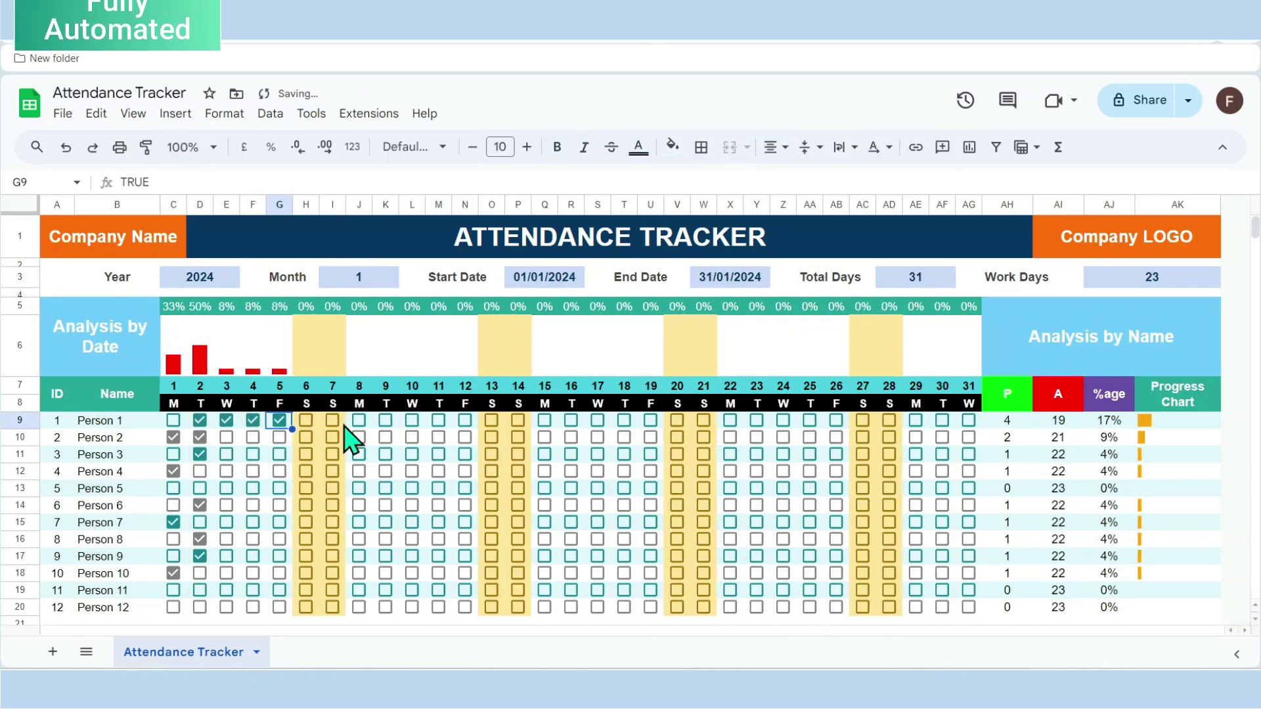
# Mark Person 1 present on most weekdays from the 8th to the 30th.
pyautogui.click(385, 421)
pyautogui.click(413, 421)
pyautogui.click(438, 420)
pyautogui.click(465, 420)
pyautogui.click(545, 421)
pyautogui.click(597, 420)
pyautogui.click(624, 421)
pyautogui.click(730, 420)
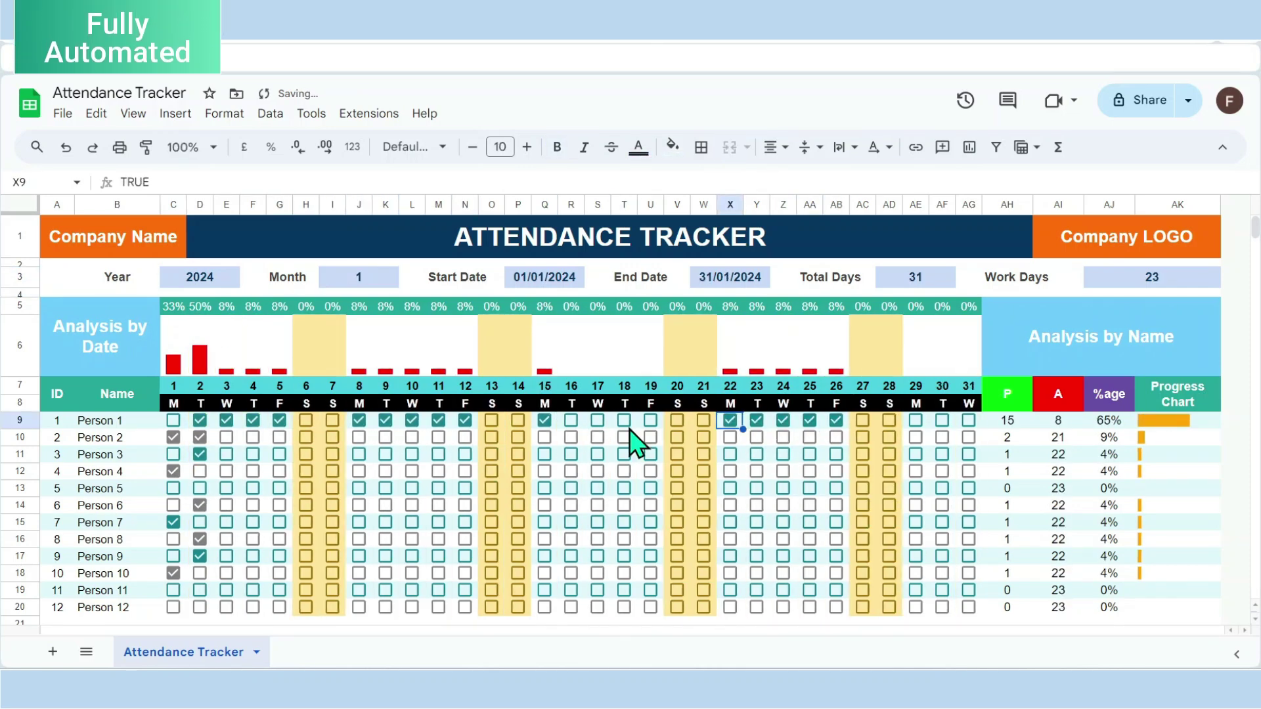
pyautogui.click(756, 420)
pyautogui.click(783, 421)
pyautogui.click(810, 420)
pyautogui.click(836, 421)
pyautogui.click(915, 420)
# Mark Person 2 present on every weekday from the 8th to the 31st.
pyautogui.click(783, 438)
pyautogui.click(810, 437)
pyautogui.click(836, 438)
pyautogui.click(916, 437)
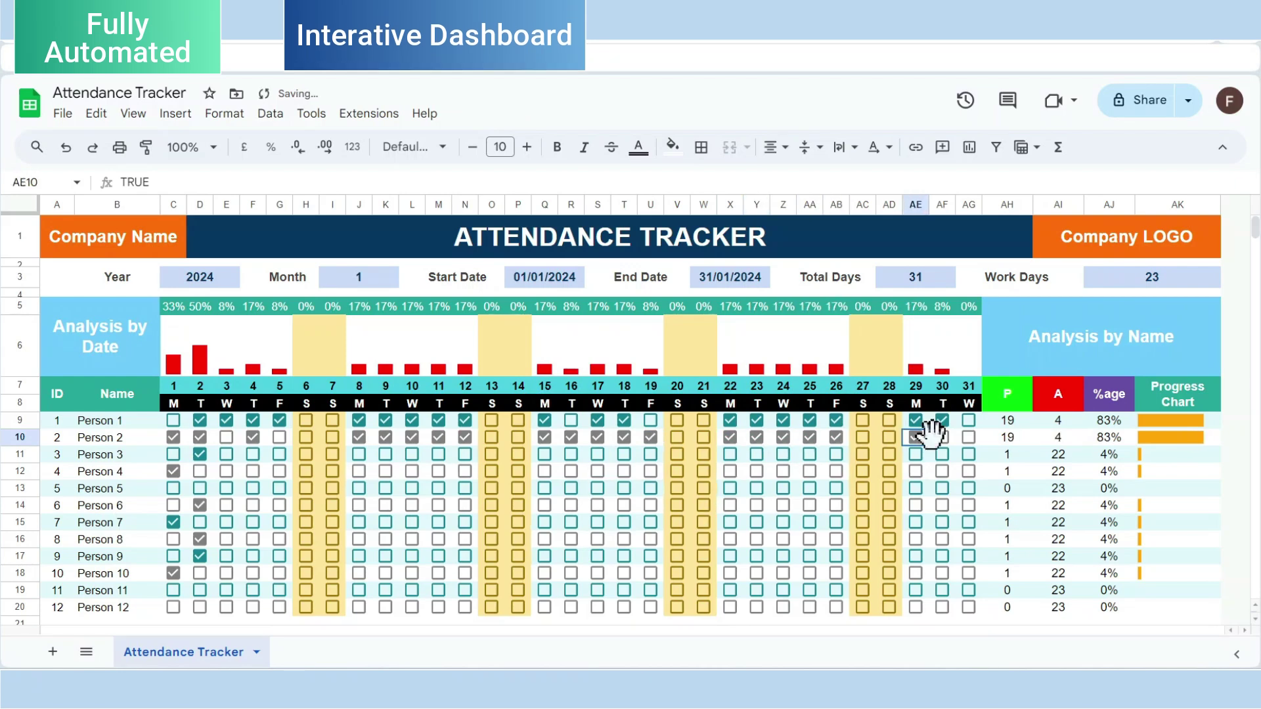
pyautogui.click(943, 437)
pyautogui.click(969, 438)
# Mark varied attendance for Persons 3 to 12 on the 2nd through the 5th.
pyautogui.click(226, 455)
pyautogui.click(253, 454)
pyautogui.click(279, 573)
pyautogui.click(279, 590)
pyautogui.click(253, 590)
pyautogui.click(227, 590)
pyautogui.click(200, 591)
pyautogui.click(200, 607)
pyautogui.click(200, 573)
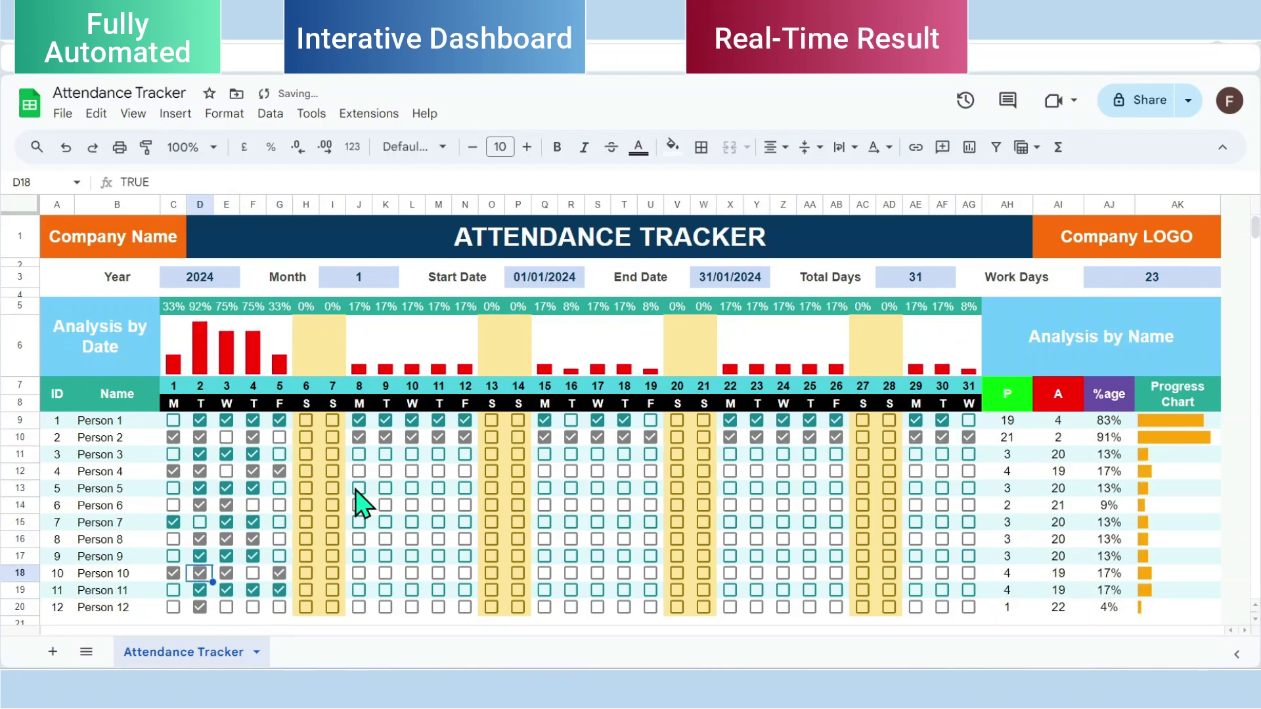
# Mark varied attendance for Persons 3 to 12 on the second week's weekdays, 8th to 12th.
pyautogui.click(358, 472)
pyautogui.click(386, 556)
pyautogui.click(385, 608)
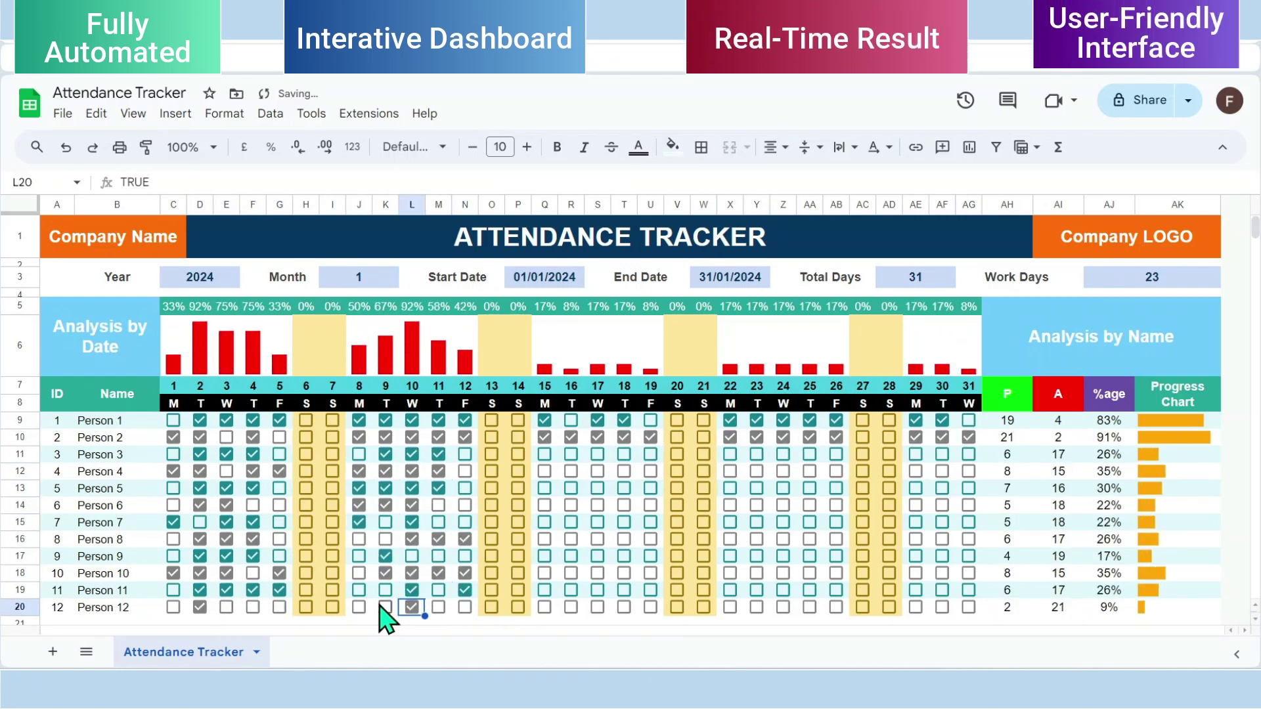
# Mark varied attendance for Persons 3 to 12 on the third week's weekdays, 15th to 19th.
pyautogui.click(650, 454)
pyautogui.click(597, 488)
pyautogui.click(544, 505)
pyautogui.click(571, 505)
pyautogui.click(597, 522)
pyautogui.click(623, 522)
pyautogui.click(650, 523)
pyautogui.click(570, 539)
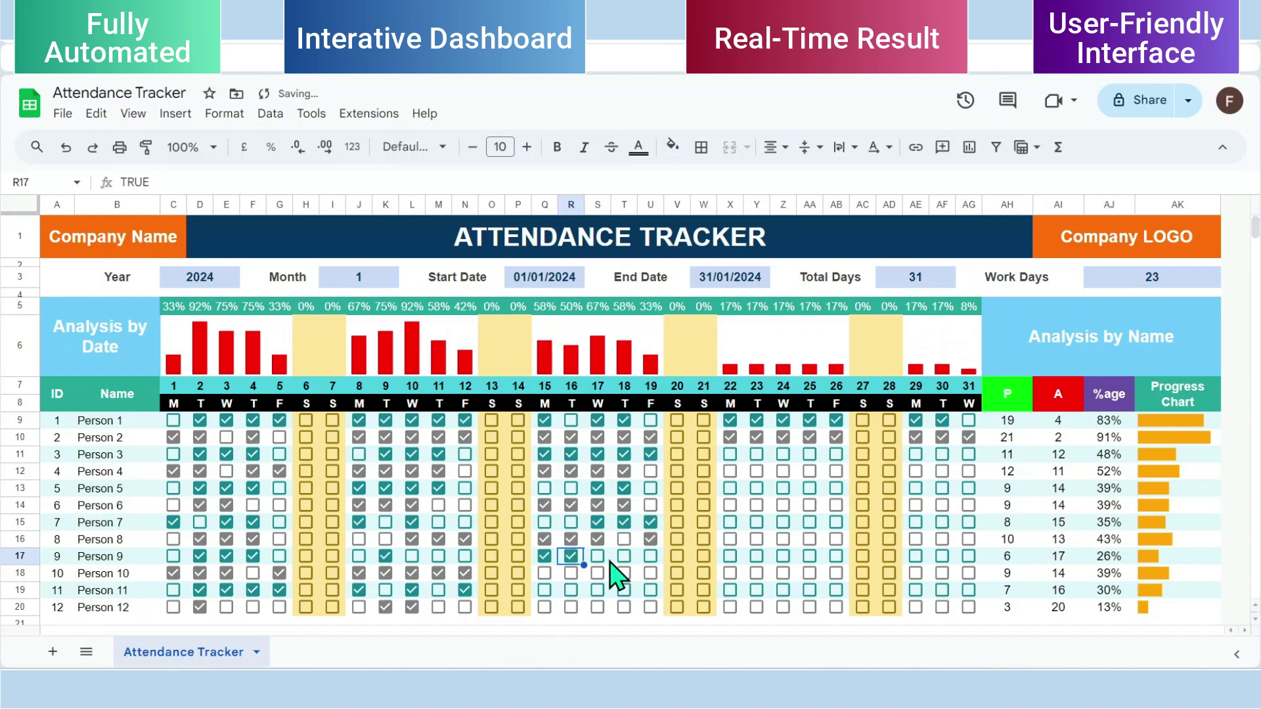
pyautogui.click(597, 573)
pyautogui.click(624, 608)
# Mark varied attendance for Persons 3 to 12 on the fourth week's weekdays, 22nd to 26th.
pyautogui.click(730, 454)
pyautogui.click(836, 471)
pyautogui.click(757, 488)
pyautogui.click(757, 505)
pyautogui.click(730, 505)
pyautogui.click(836, 505)
pyautogui.click(809, 522)
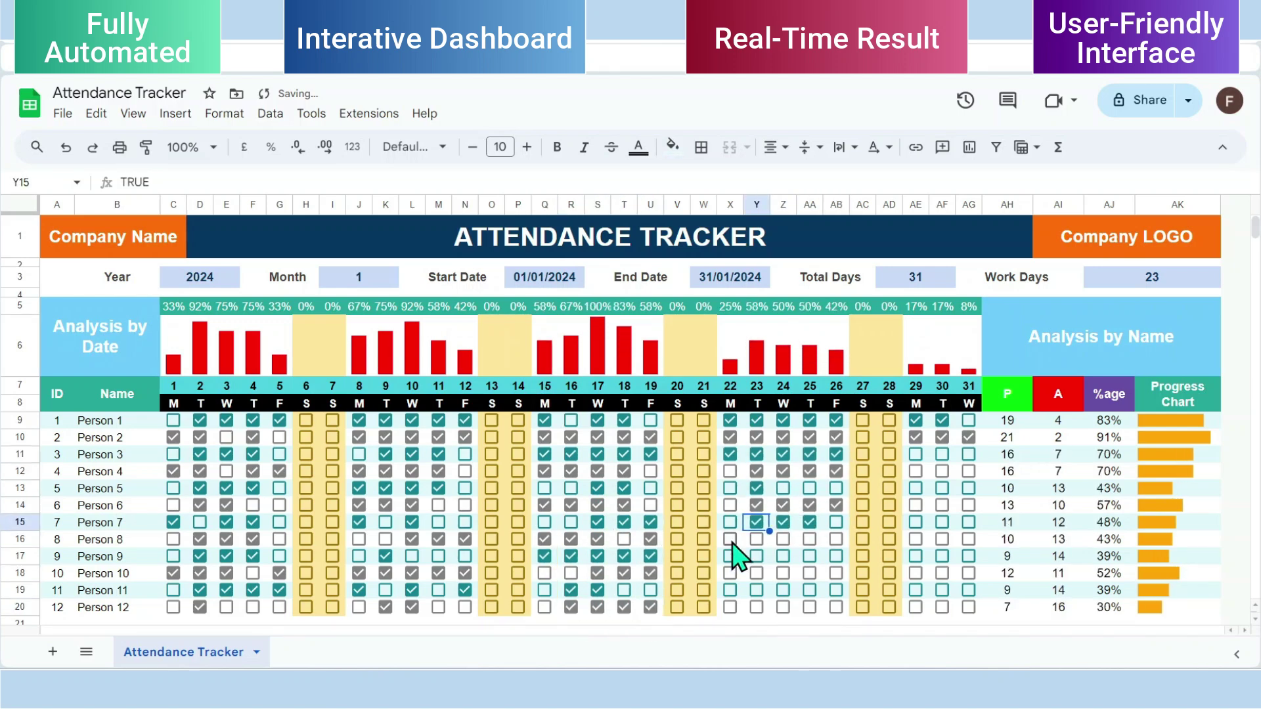
pyautogui.click(783, 539)
pyautogui.click(810, 556)
pyautogui.click(810, 573)
pyautogui.click(836, 590)
pyautogui.click(836, 608)
# Mark varied attendance for Persons 3 to 12 on the last three days, 29th to 31st.
pyautogui.click(942, 454)
pyautogui.click(968, 488)
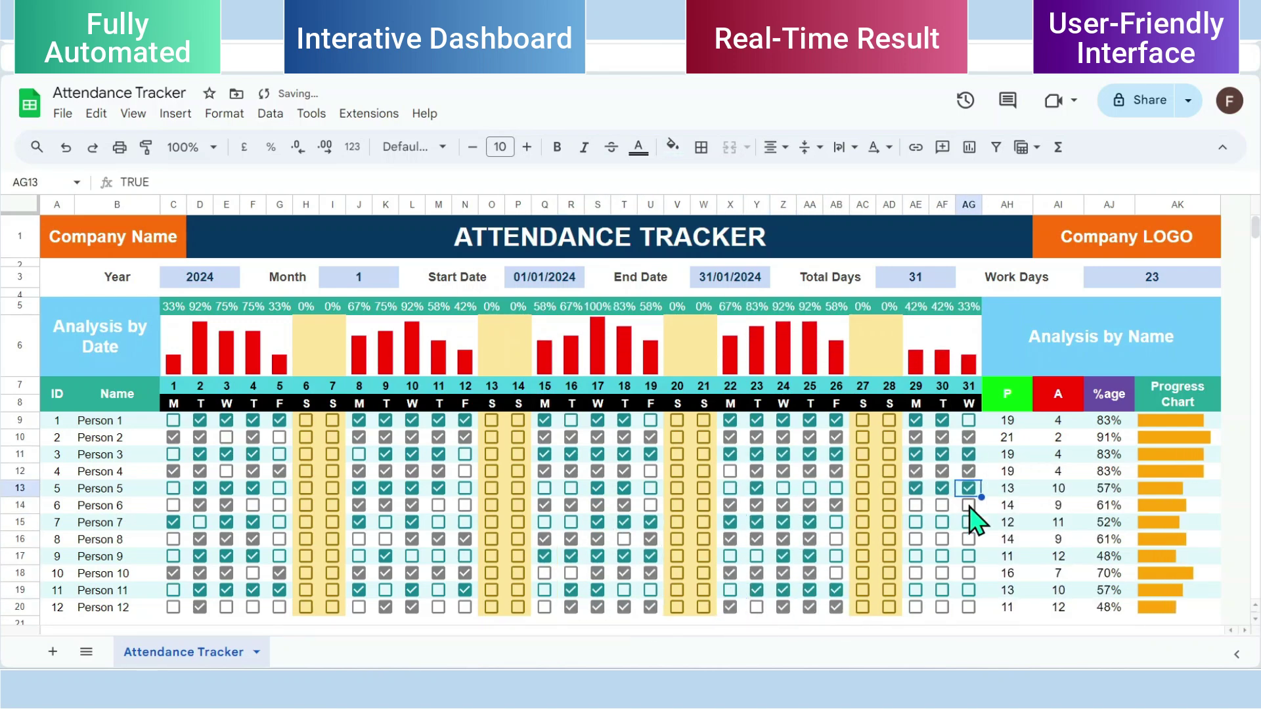
pyautogui.click(942, 505)
pyautogui.click(916, 522)
pyautogui.click(969, 556)
pyautogui.click(942, 573)
pyautogui.click(968, 590)
pyautogui.click(969, 608)
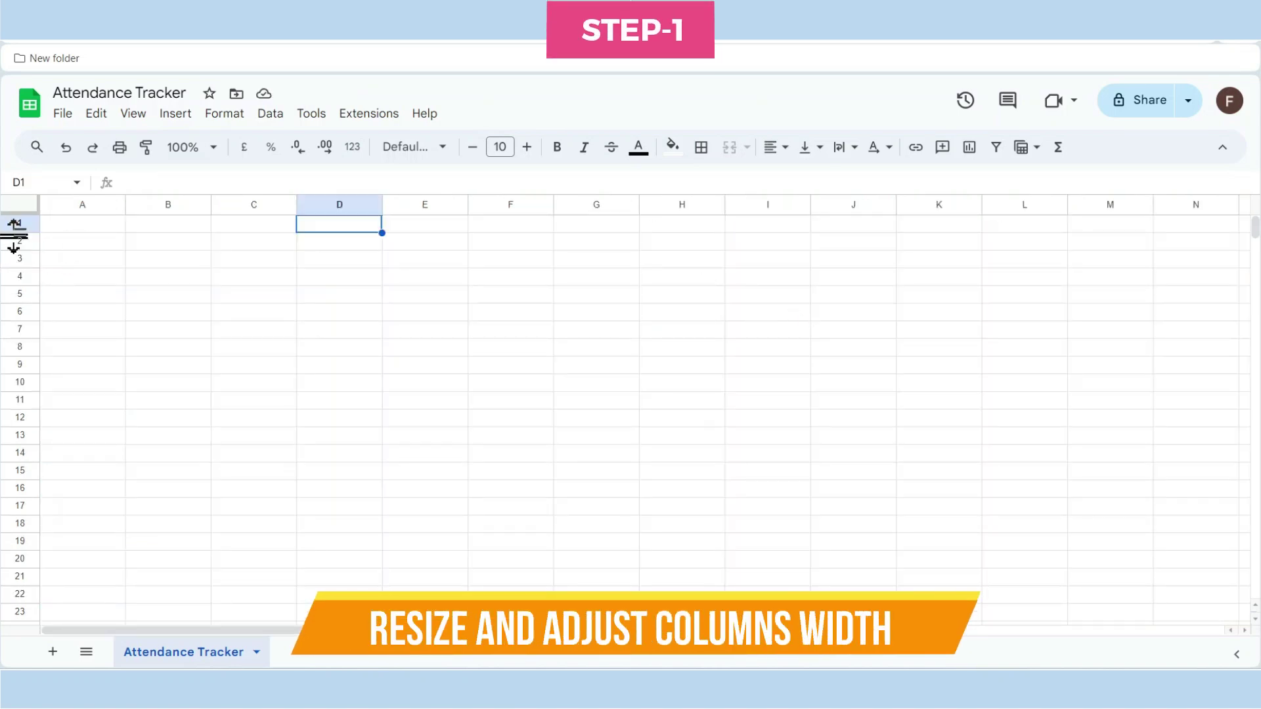
# Make row 1 taller and narrow columns C through AG to one uniform, small checkbox-sized width.
pyautogui.moveTo(13, 235); pyautogui.dragTo(13, 262)
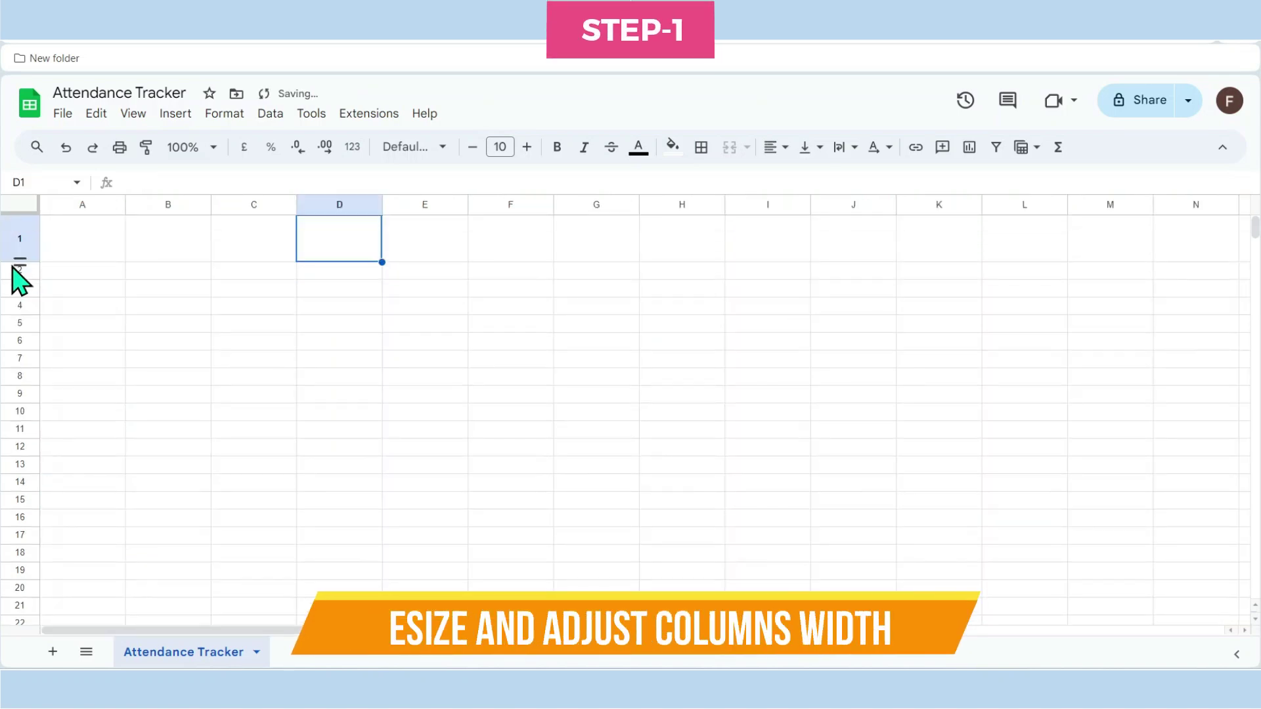
pyautogui.click(256, 204)
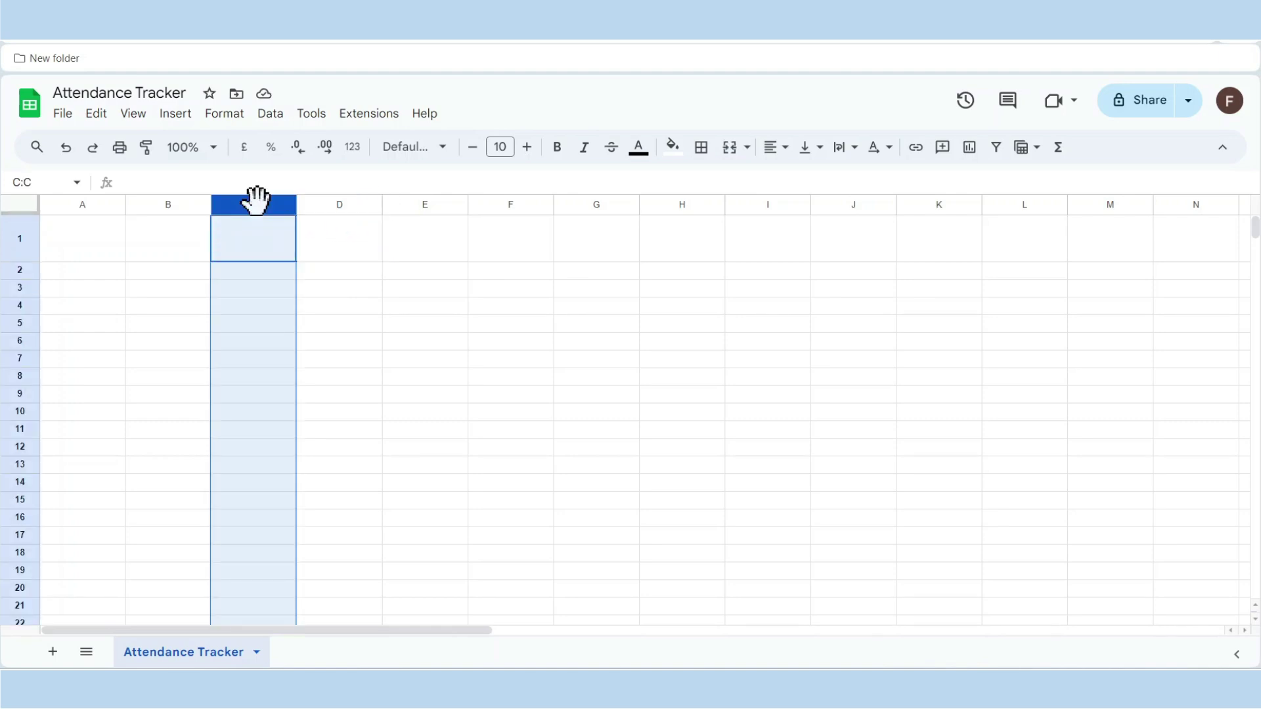
pyautogui.hotkey('ctrl', 'shift', 'Right')
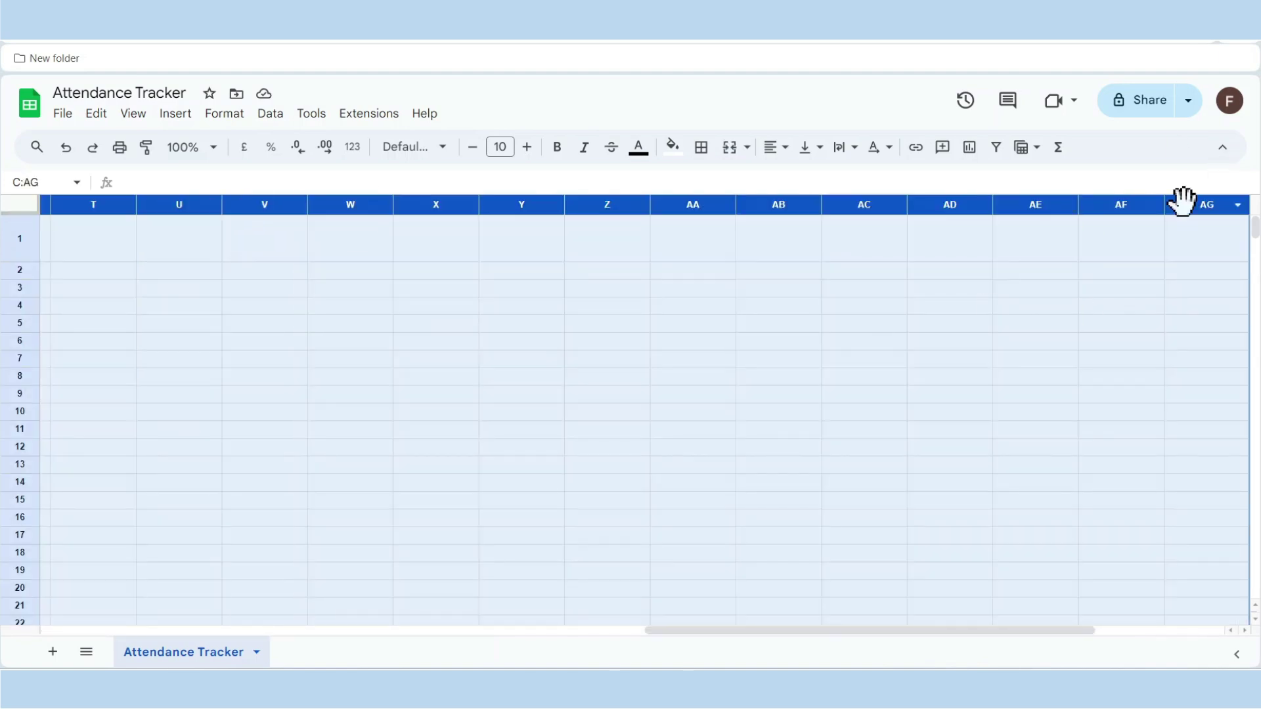
pyautogui.moveTo(1082, 210); pyautogui.dragTo(1009, 213)
pyautogui.moveTo(883, 205); pyautogui.dragTo(909, 211)
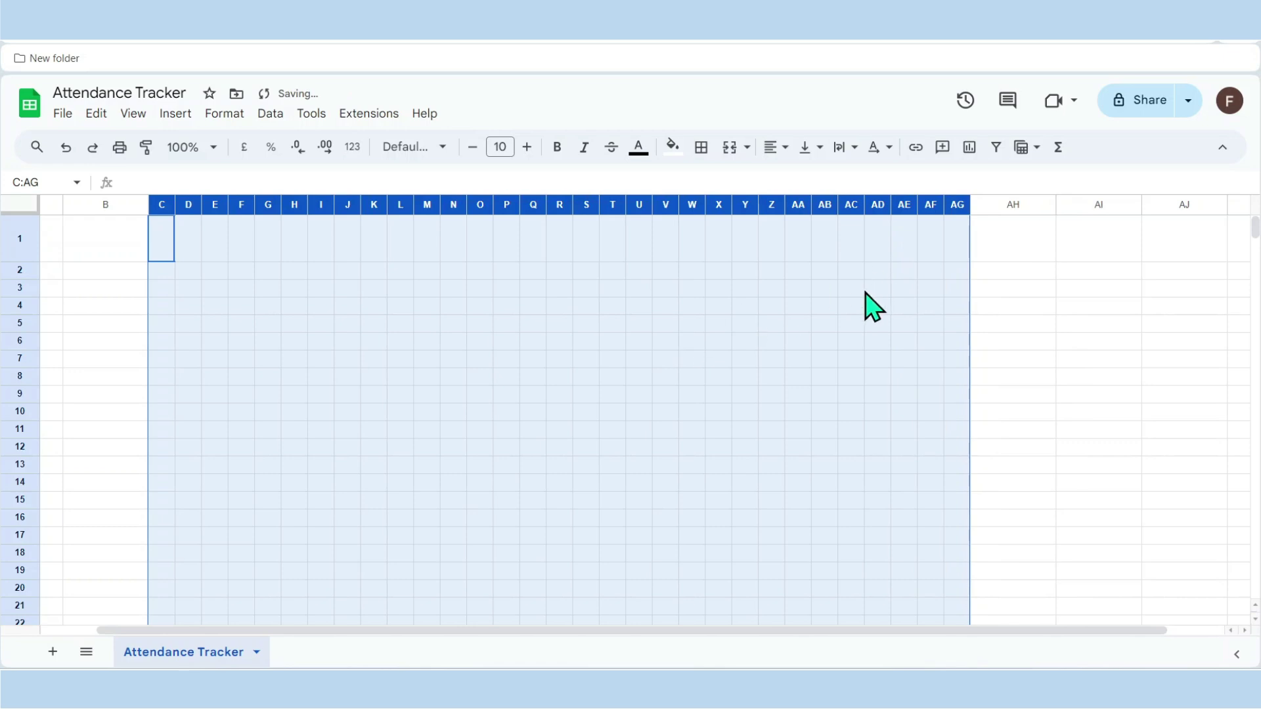
# Narrow column A to less than half its default width.
pyautogui.click(76, 248)
pyautogui.press('Left')
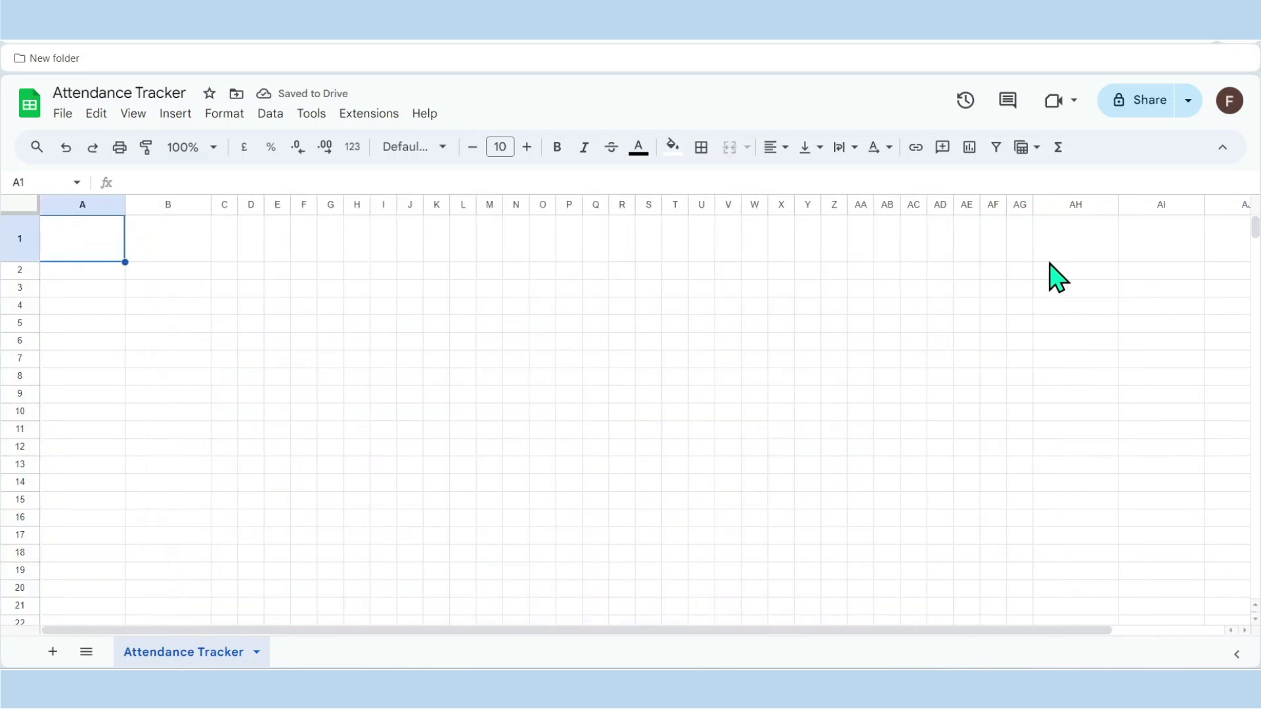
pyautogui.moveTo(125, 204); pyautogui.dragTo(73, 211)
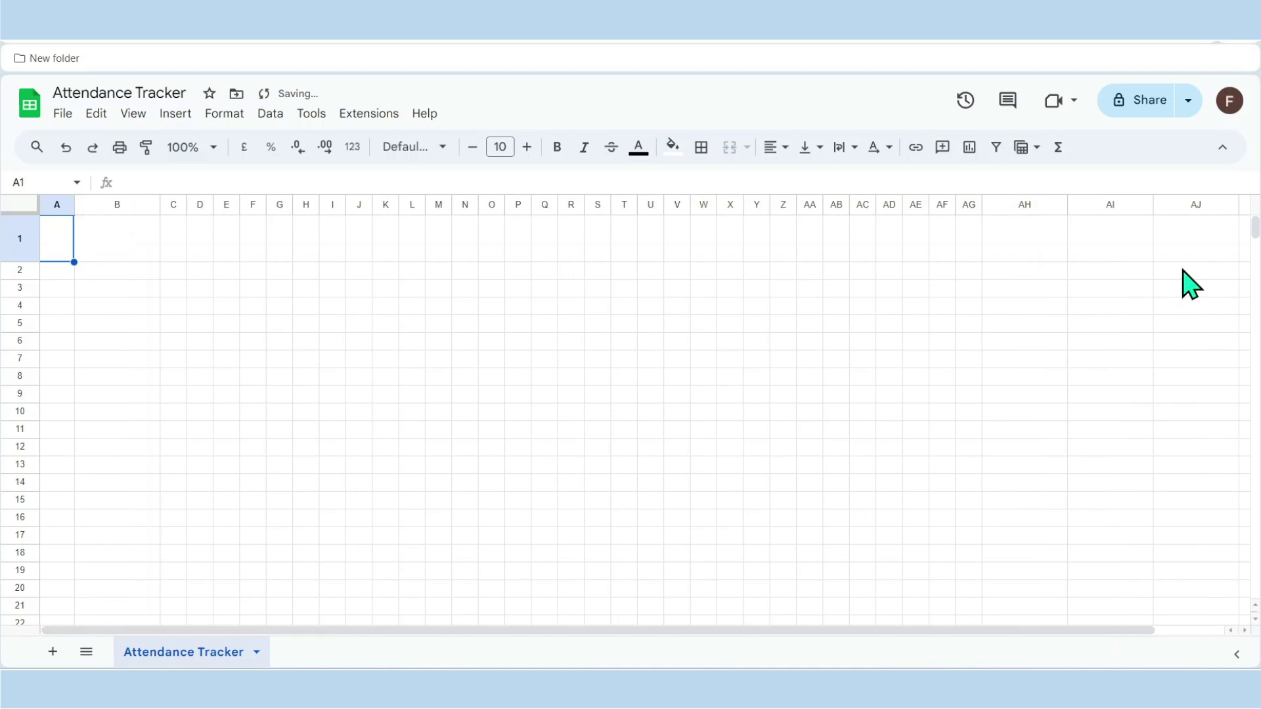
# Narrow columns AH through AJ evenly so the sheet fits up to column AK.
pyautogui.click(1024, 205)
pyautogui.keyDown('shift'); pyautogui.click(1172, 204); pyautogui.keyUp('shift')
pyautogui.moveTo(1153, 205)
pyautogui.mouseDown()
pyautogui.moveTo(1112, 208)
pyautogui.moveTo(1135, 205)
pyautogui.mouseUp()
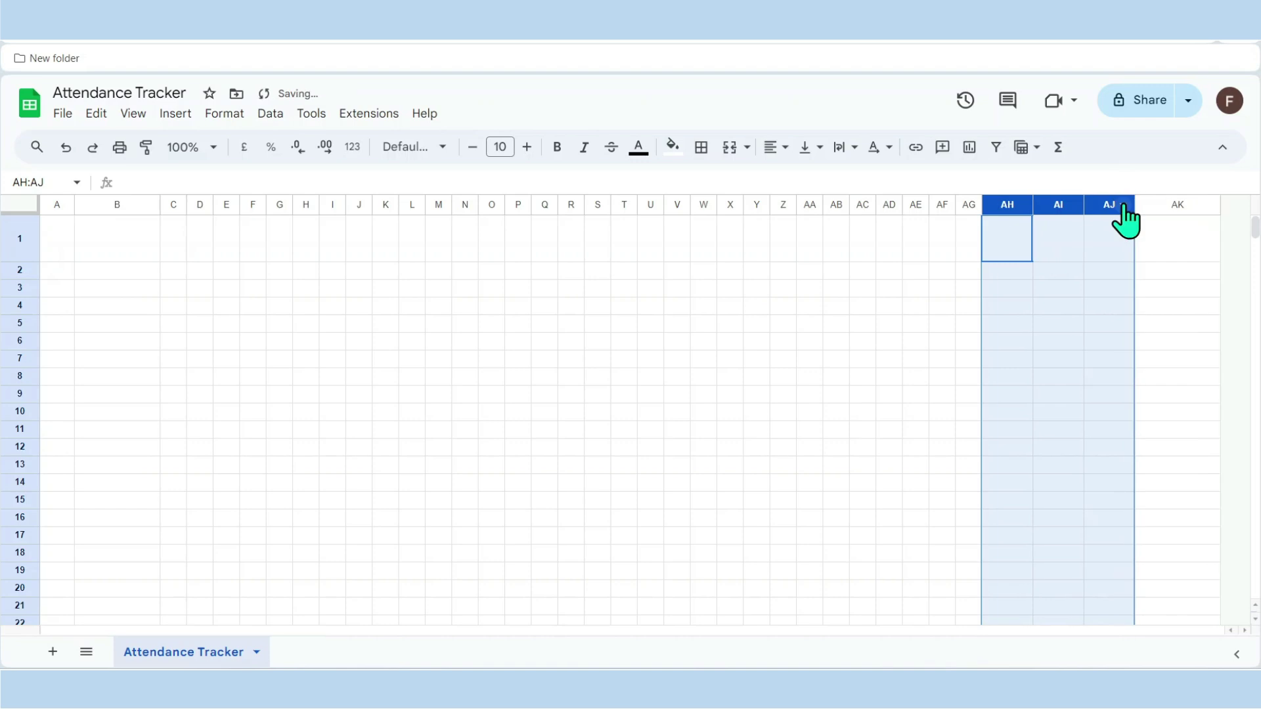
pyautogui.click(439, 375)
# Merge row 1 into three blocks: A1:C1, D1:AH1 and AI1:AK1.
pyautogui.moveTo(65, 253); pyautogui.dragTo(186, 262)
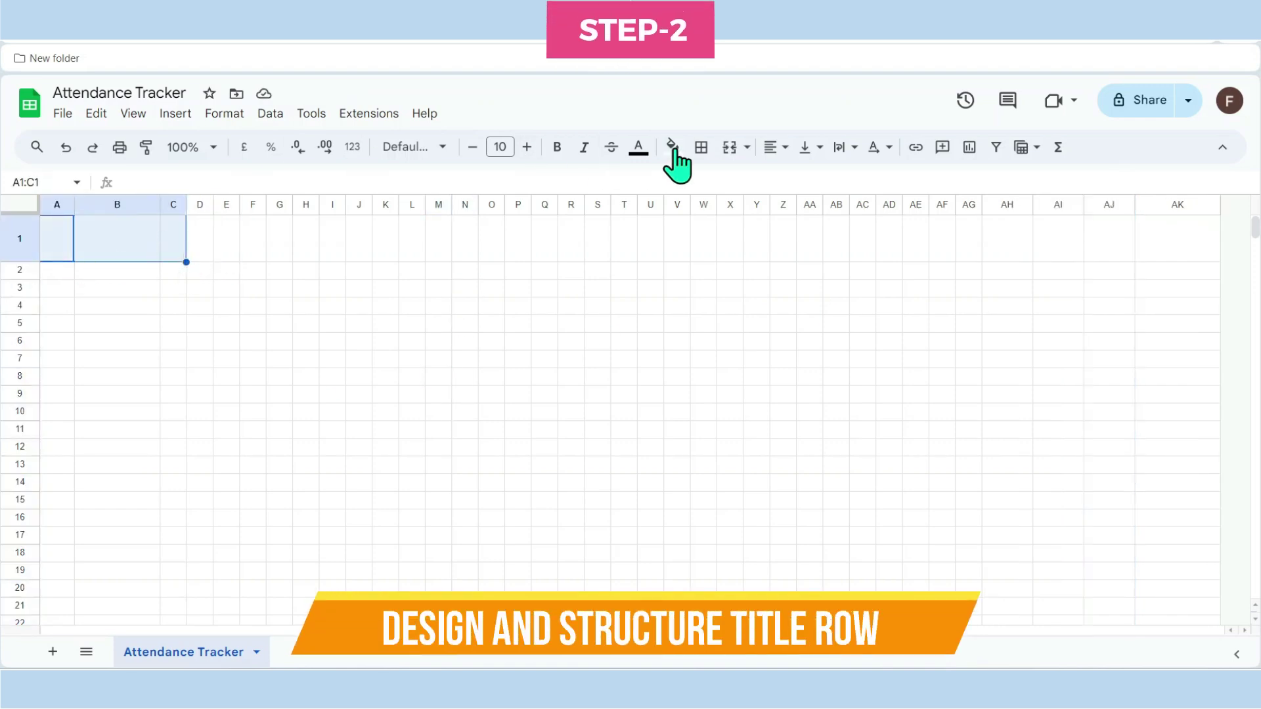
pyautogui.click(730, 147)
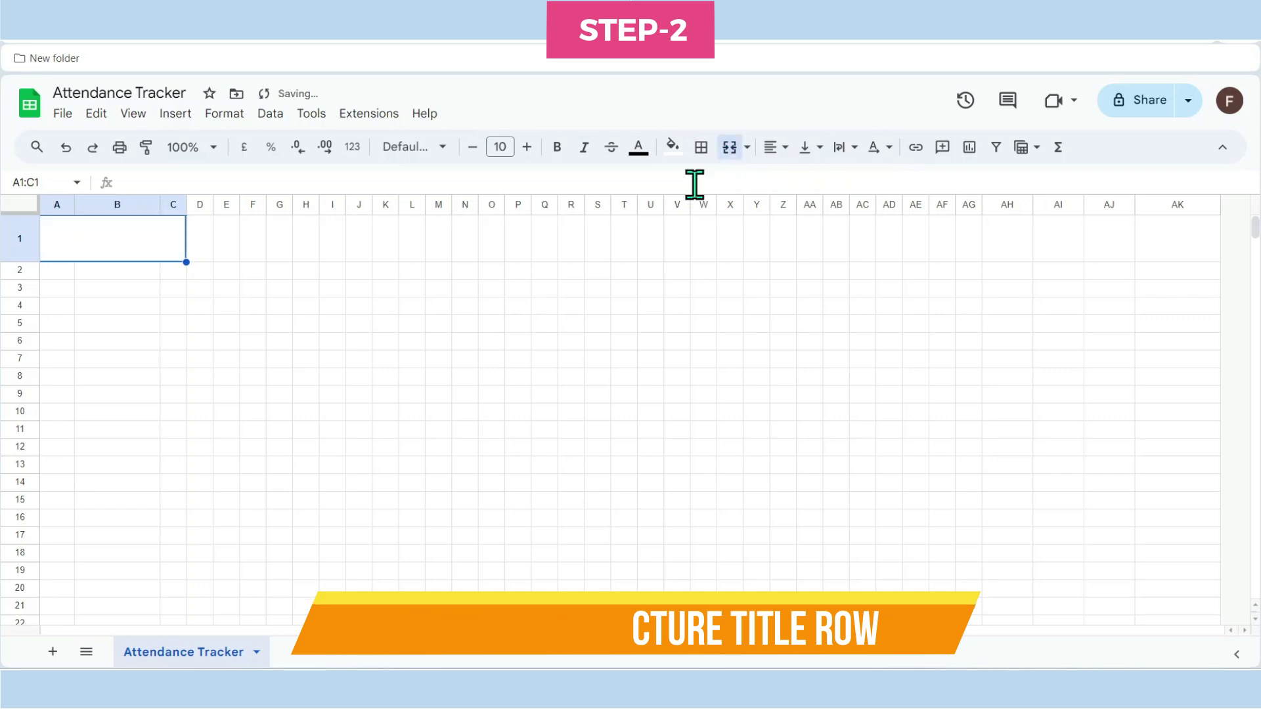
pyautogui.moveTo(193, 232); pyautogui.dragTo(1165, 256)
pyautogui.click(733, 161)
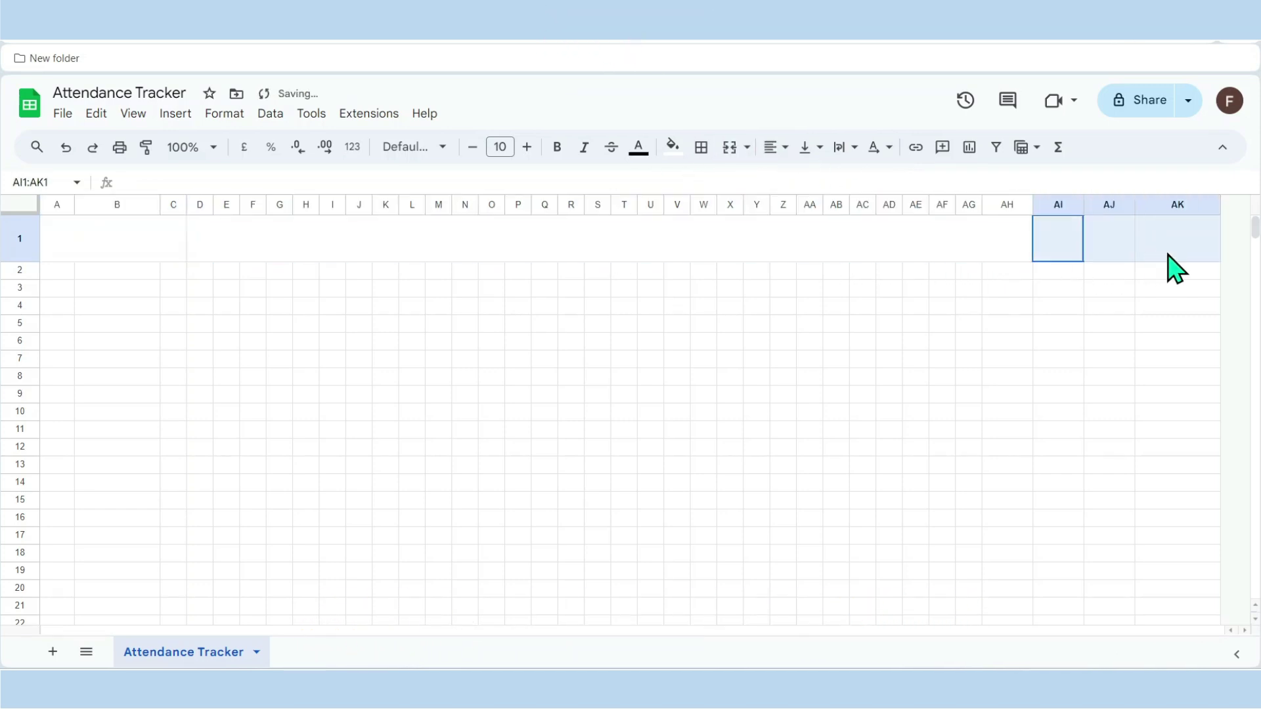
pyautogui.click(734, 158)
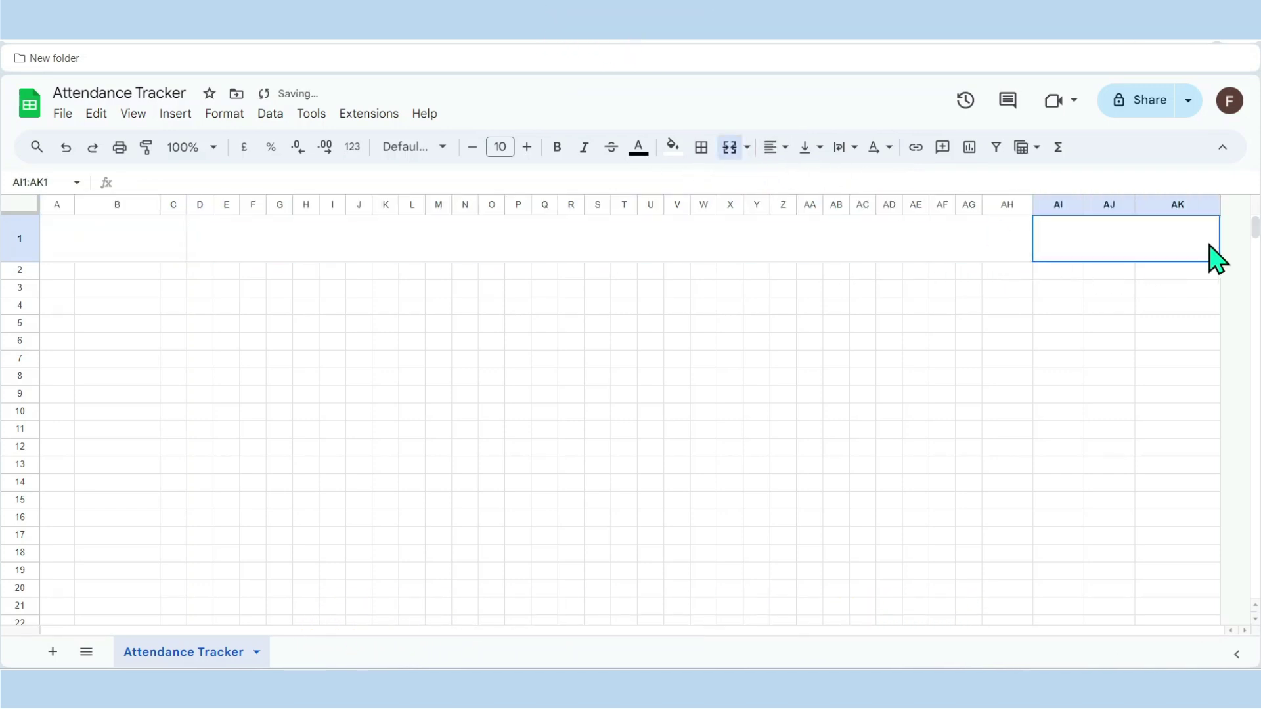
# Fill the two outer merged blocks, A1:C1 and AI1:AK1, with orange.
pyautogui.click(142, 241)
pyautogui.keyDown('ctrl'); pyautogui.click(1094, 263); pyautogui.keyUp('ctrl')
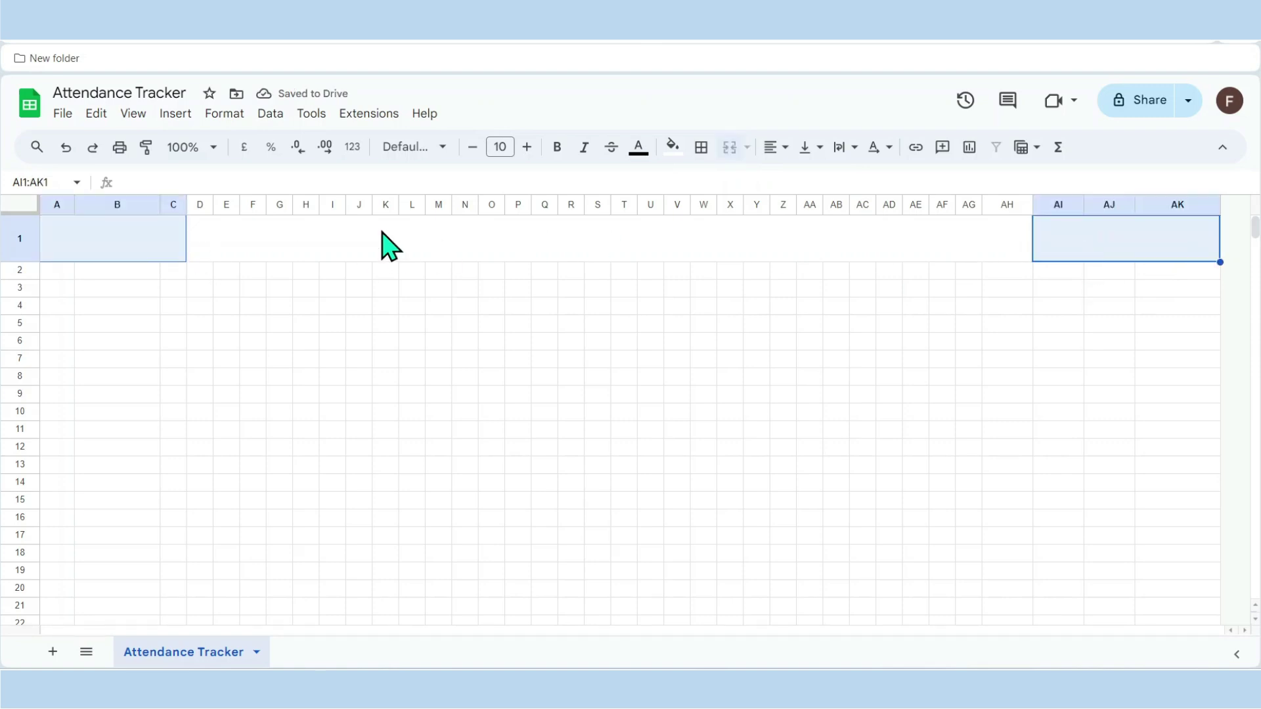
pyautogui.click(671, 148)
pyautogui.click(790, 376)
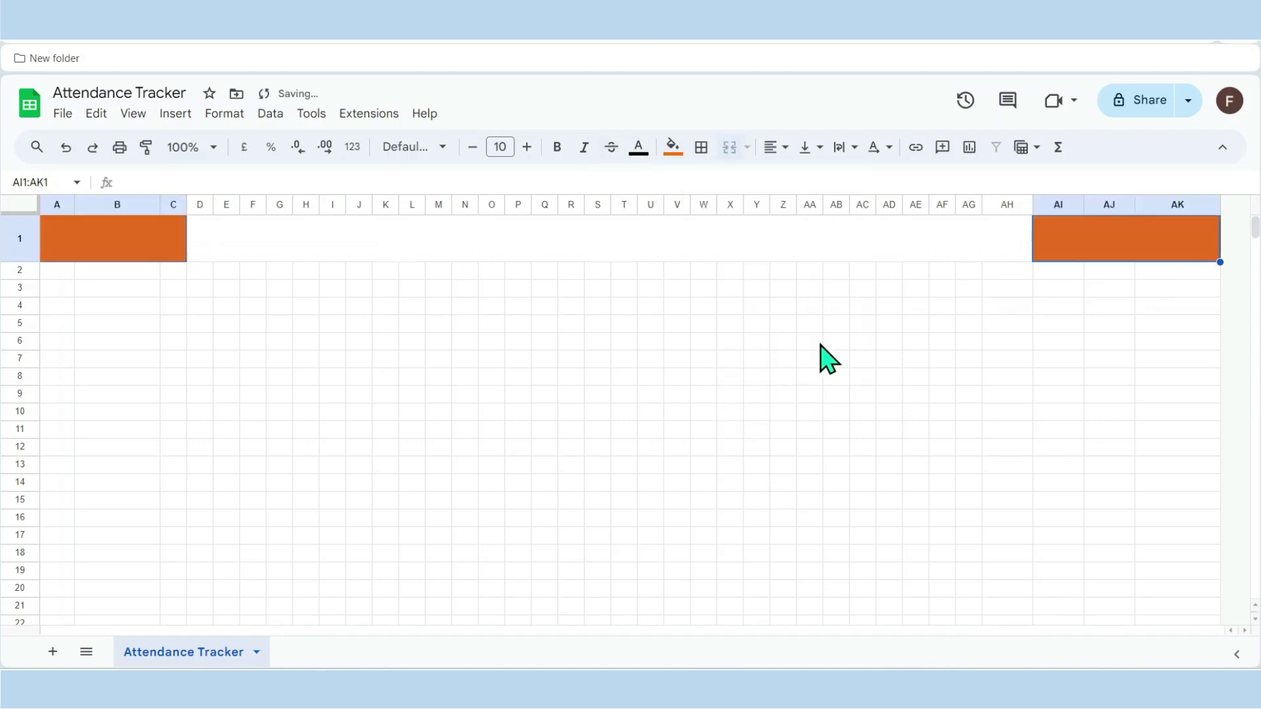
# Fill the middle merged block D1:AH1 with dark navy blue.
pyautogui.click(785, 238)
pyautogui.click(672, 147)
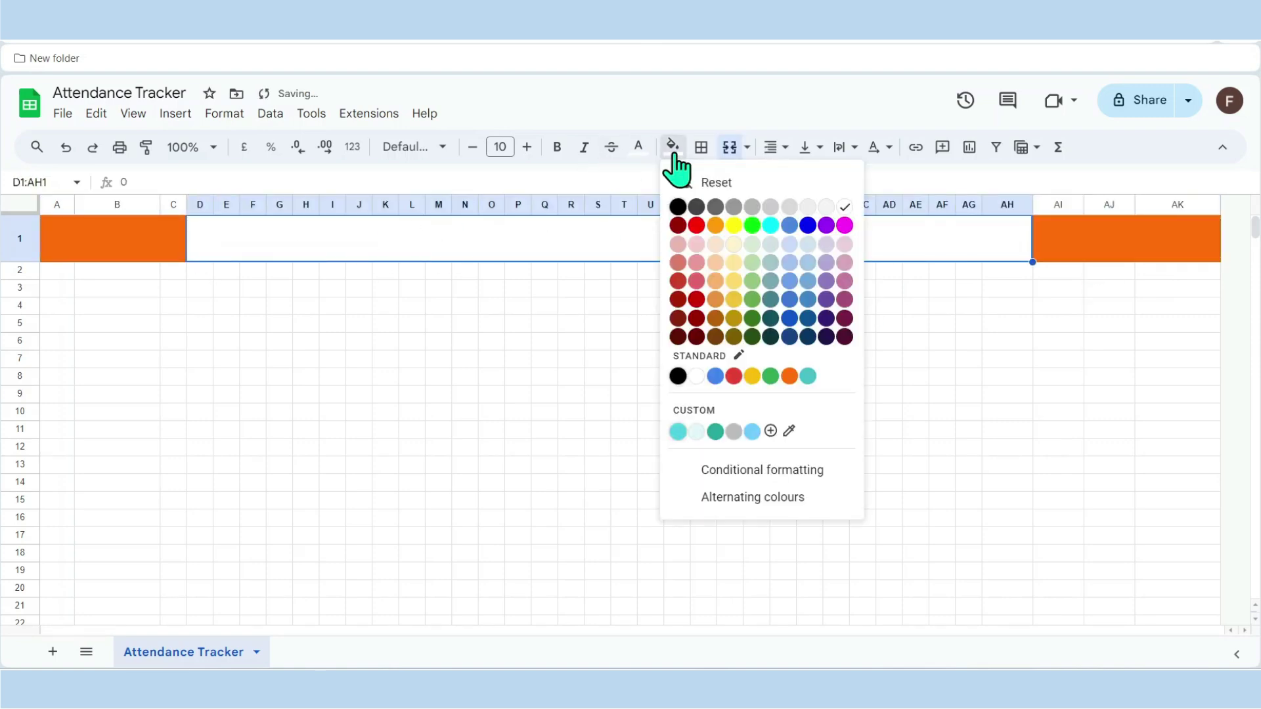
pyautogui.click(809, 337)
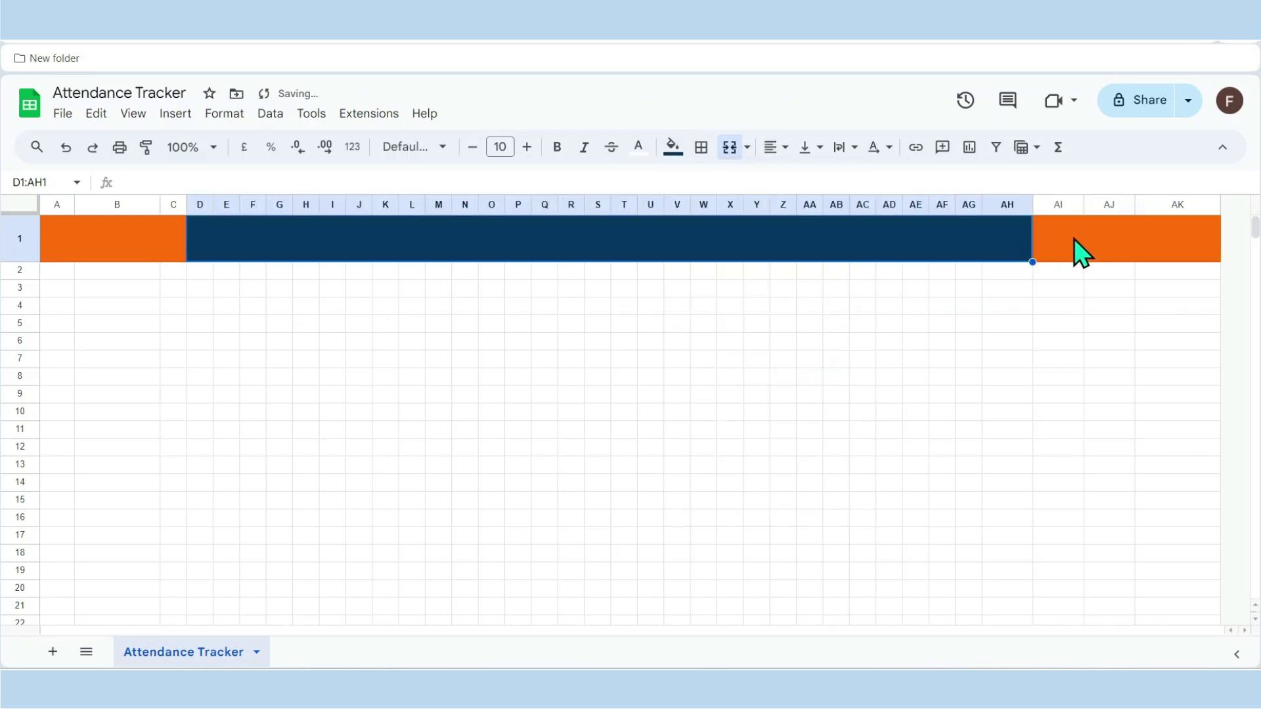
# Set the font size of A1:AK1 to 12 and of the middle block D1:AH1 to 16.
pyautogui.moveTo(1090, 256); pyautogui.dragTo(174, 256)
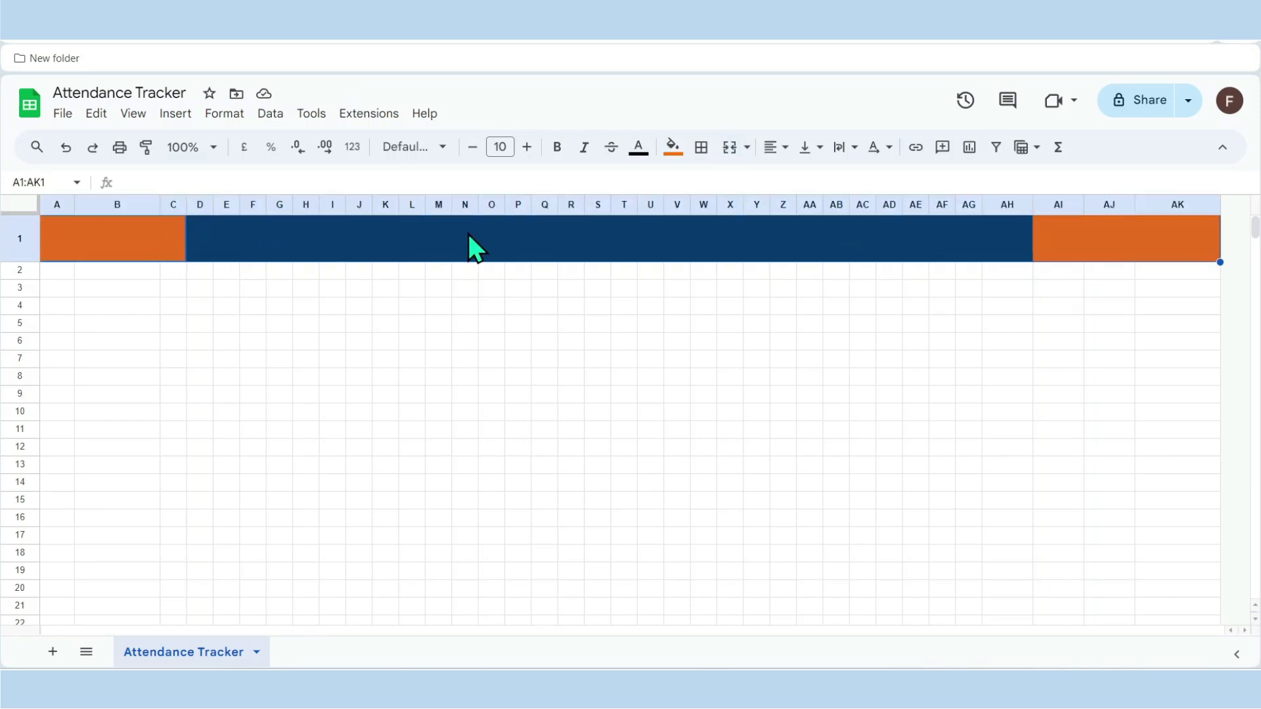
pyautogui.click(528, 148)
pyautogui.click(471, 252)
pyautogui.click(527, 148)
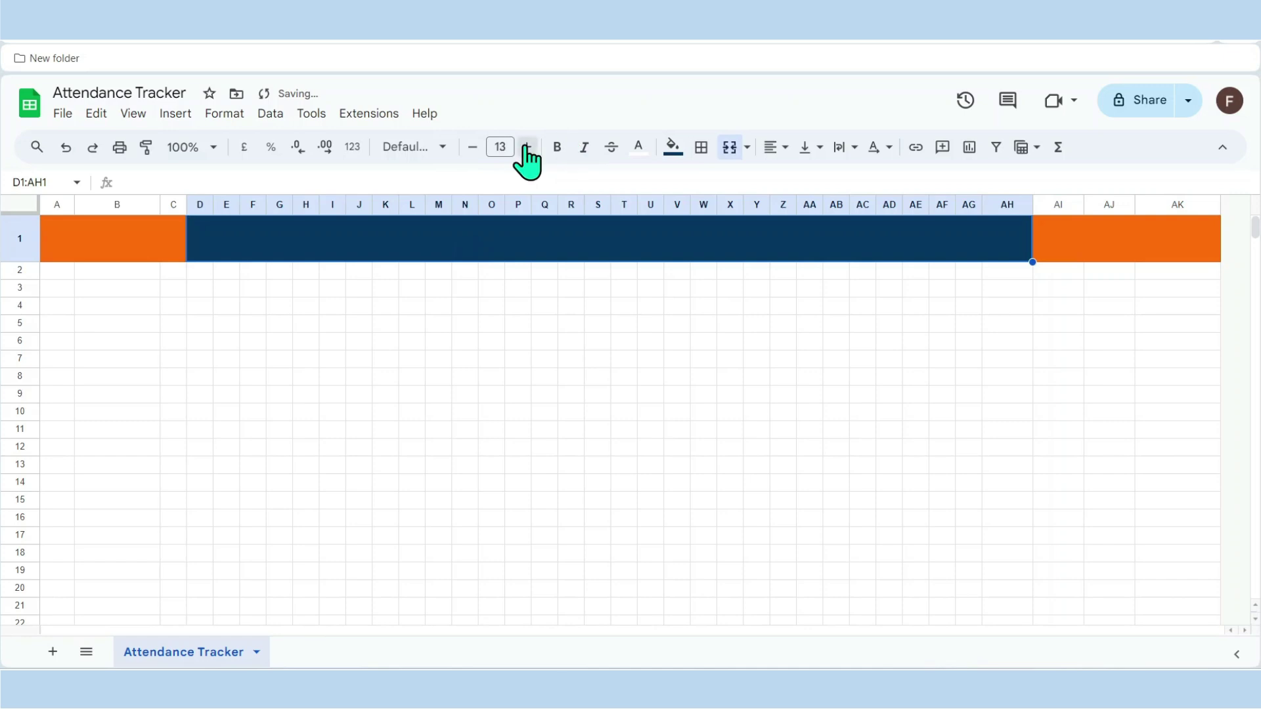
# Enter the title ATTENDANCE TRACKER in the merged block D1:AH1.
pyautogui.write('ATTENDANCE TRACKER')
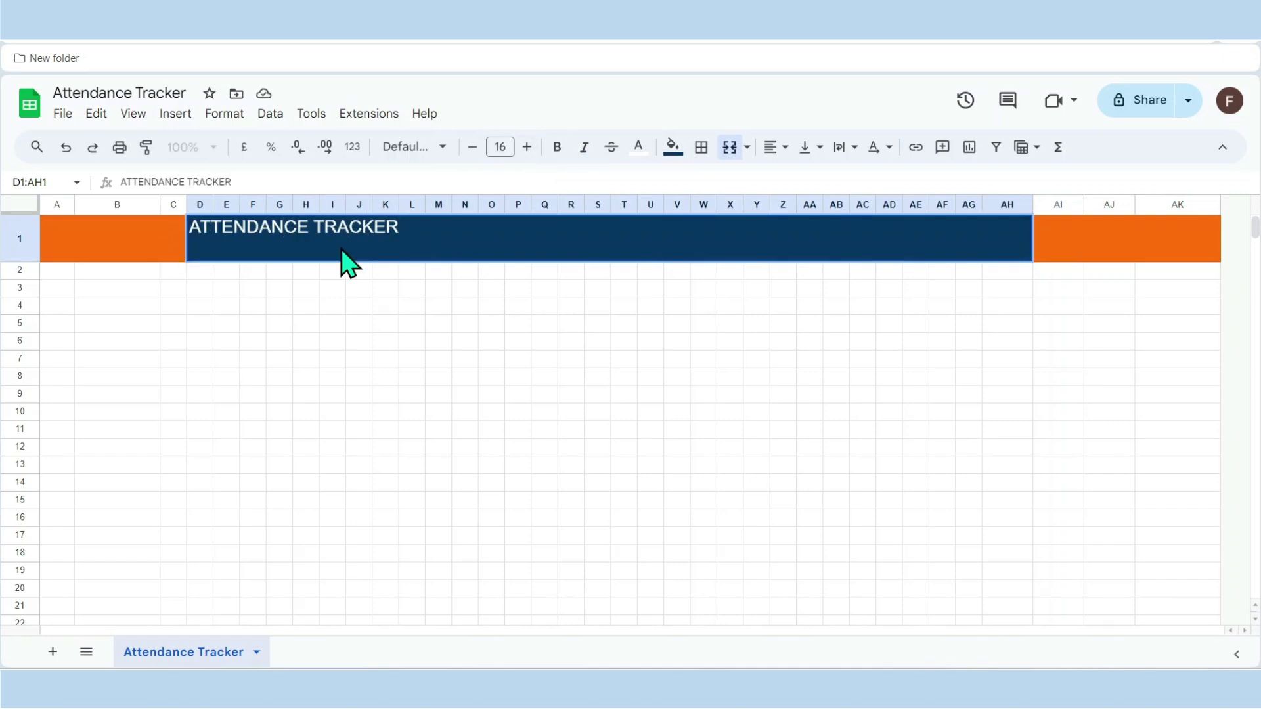
pyautogui.press('Return')
pyautogui.click(341, 249)
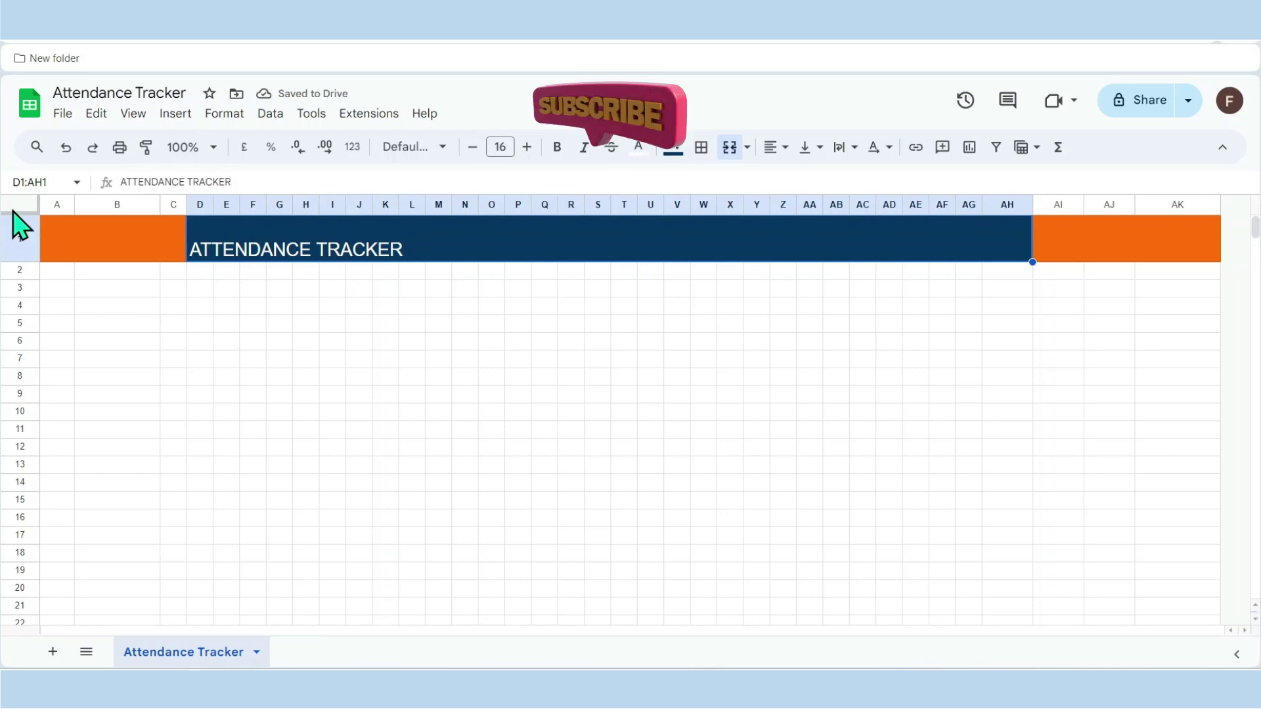
# Set the vertical alignment of the entire sheet to middle.
pyautogui.click(13, 211)
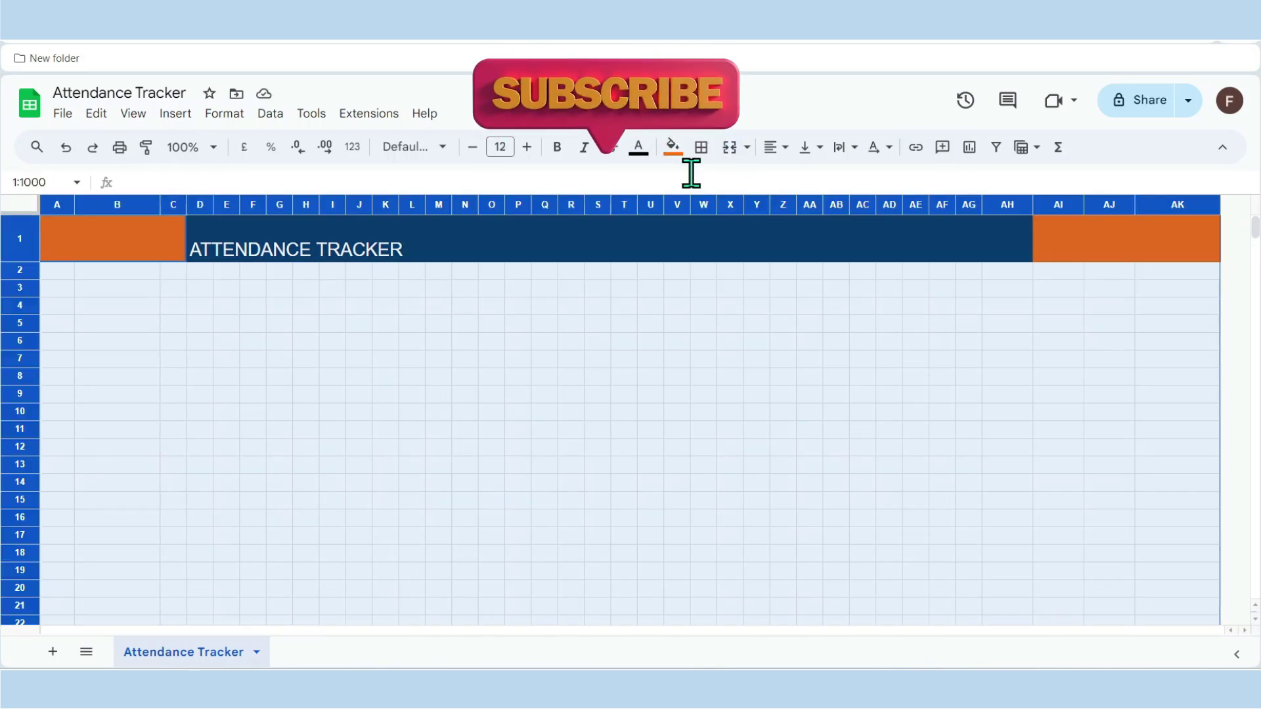
pyautogui.click(819, 148)
pyautogui.click(832, 178)
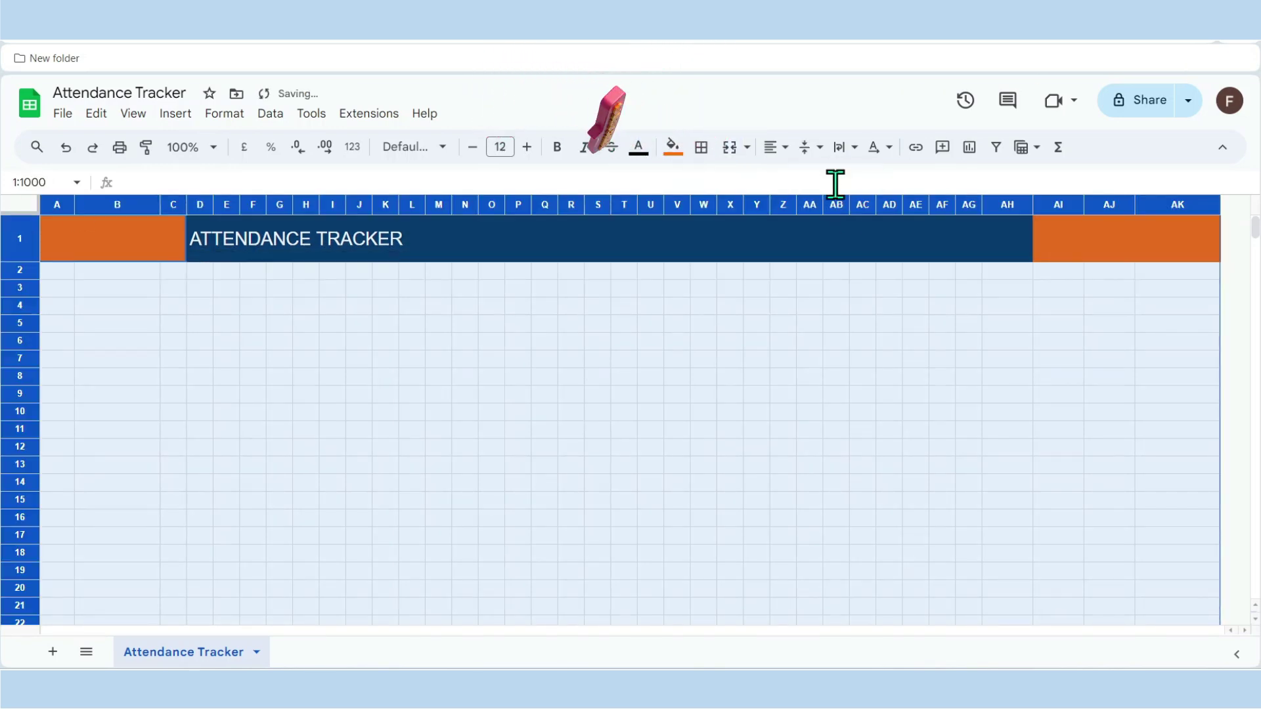
# Centre the contents of the title row A1:AK1 horizontally.
pyautogui.moveTo(112, 239); pyautogui.dragTo(1073, 265)
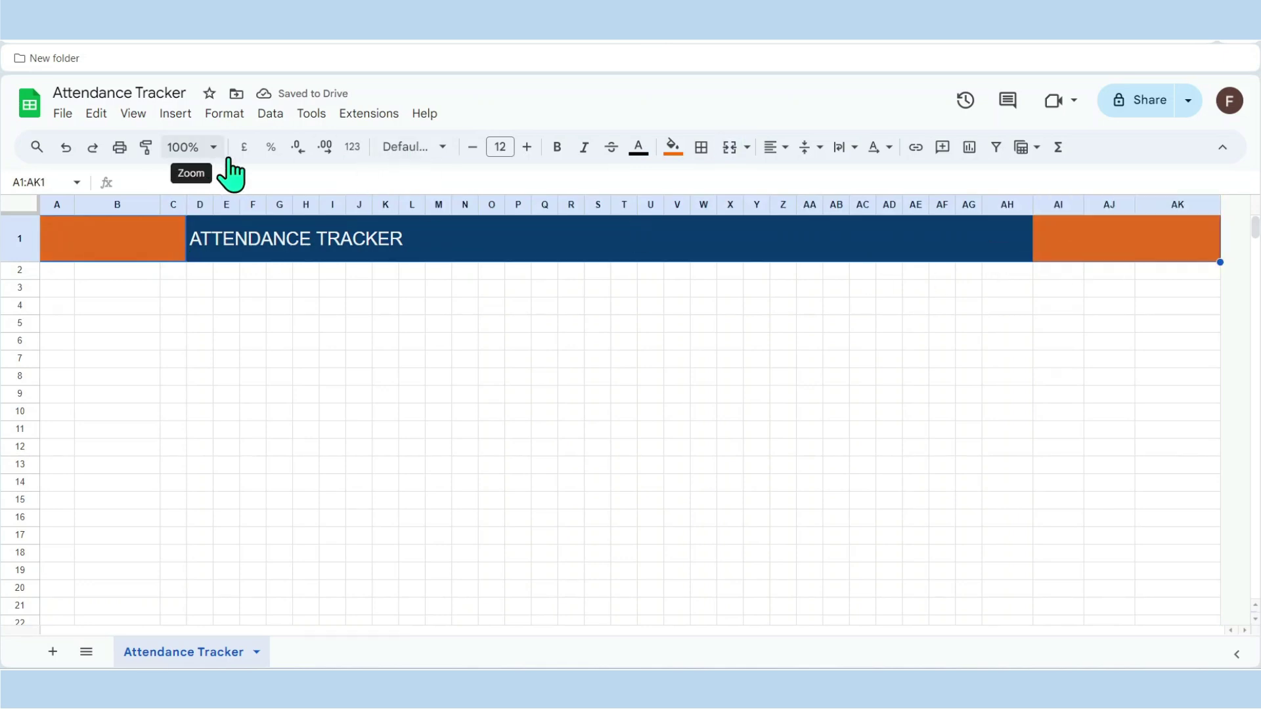
pyautogui.click(776, 147)
pyautogui.click(802, 177)
# Make the ATTENDANCE TRACKER title bold and increase its font size to 23.
pyautogui.click(579, 239)
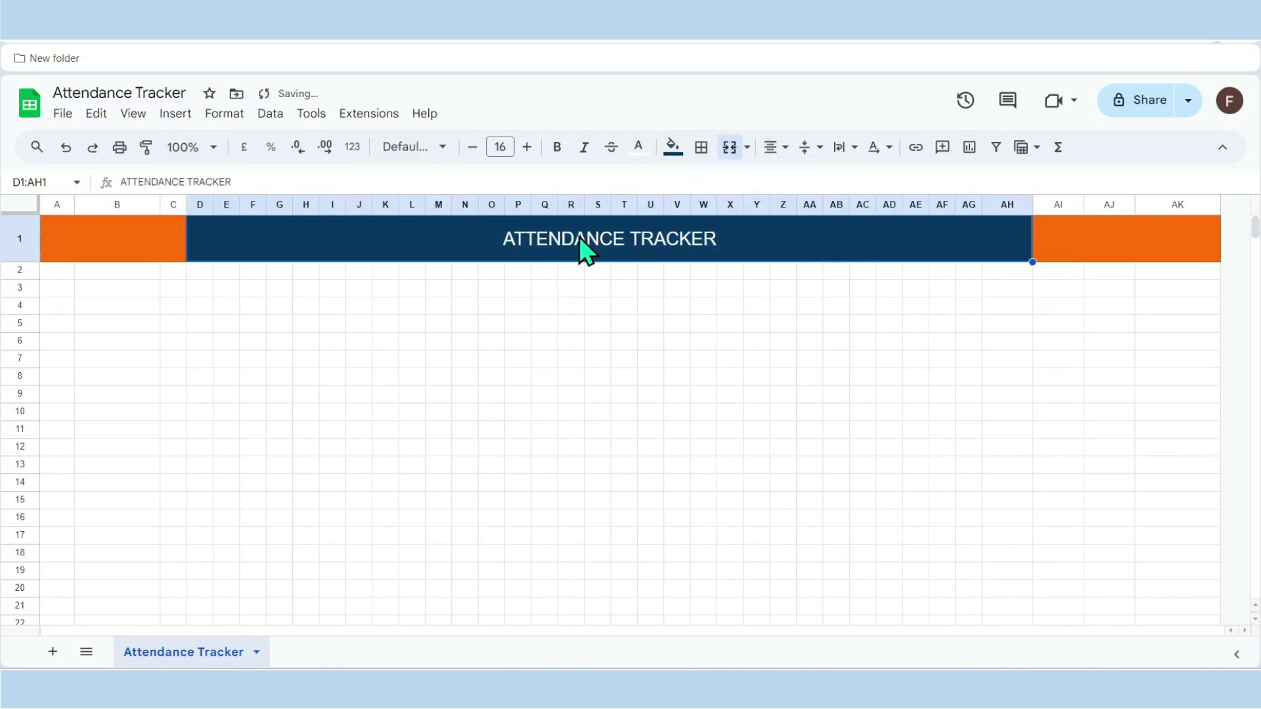
pyautogui.click(407, 146)
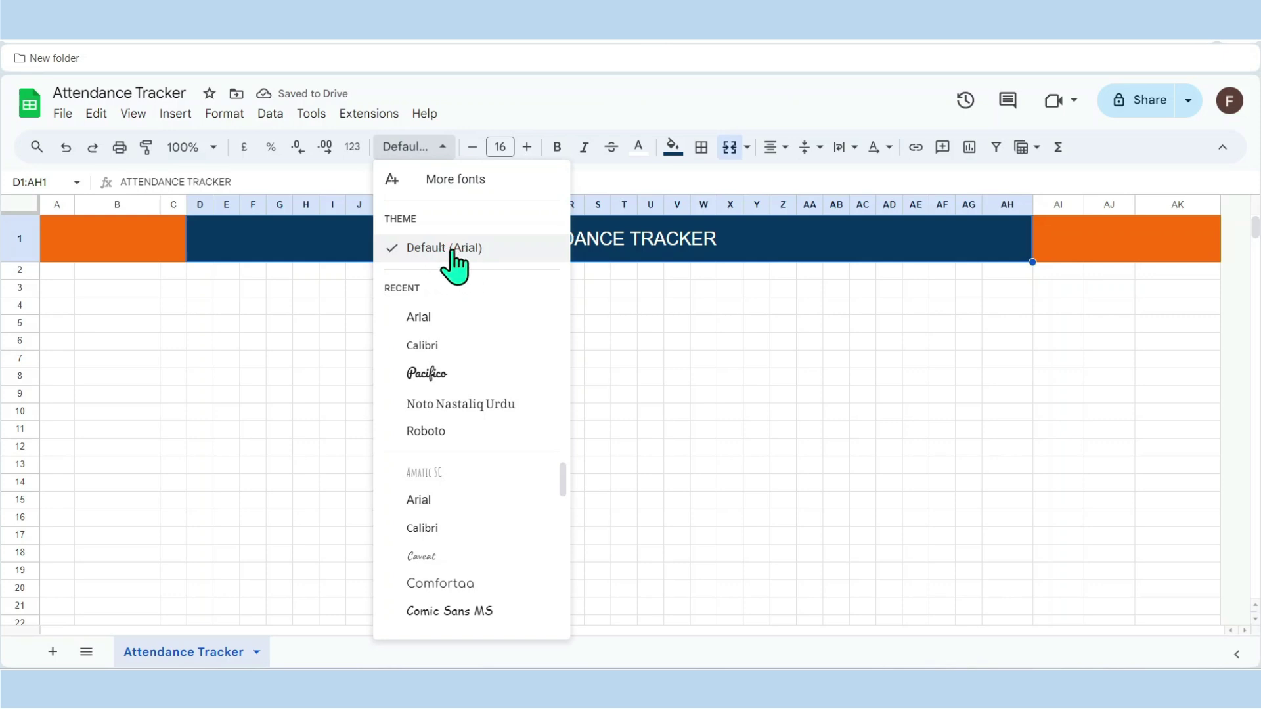
pyautogui.click(631, 249)
pyautogui.click(557, 149)
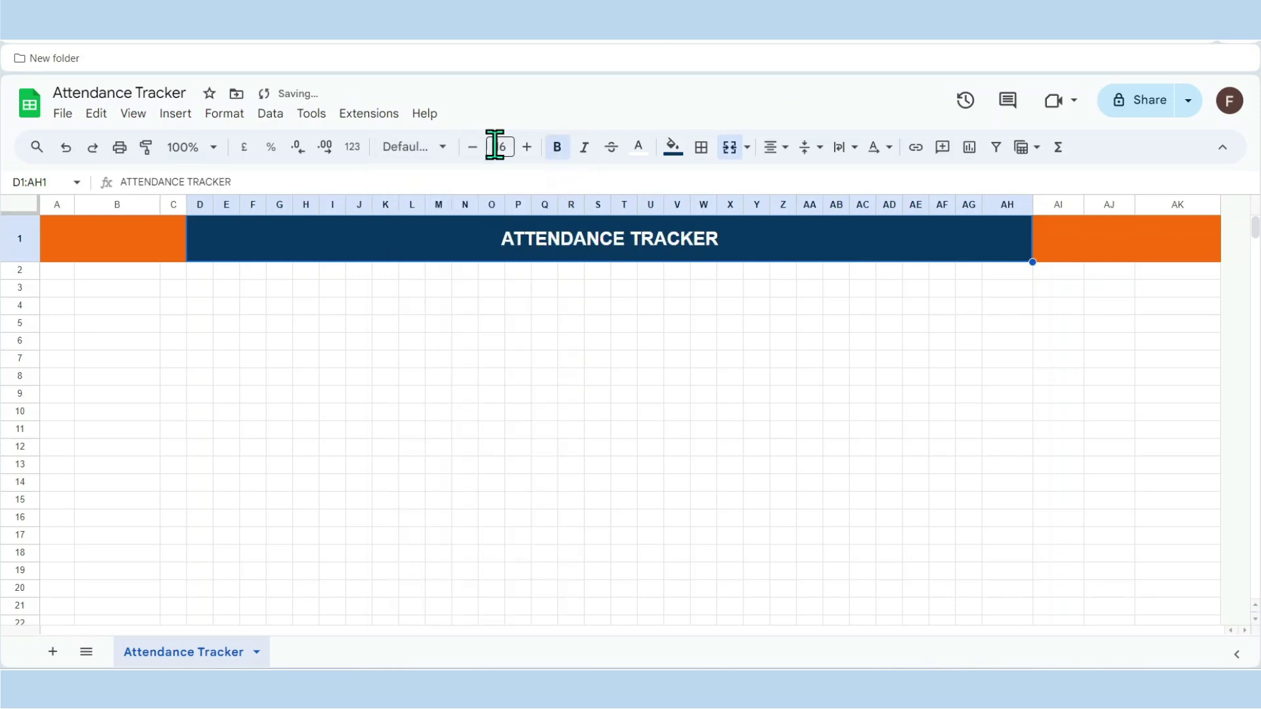
pyautogui.click(526, 147)
pyautogui.click(526, 147)
pyautogui.click(526, 147)
pyautogui.click(526, 147)
pyautogui.click(526, 147)
pyautogui.click(526, 147)
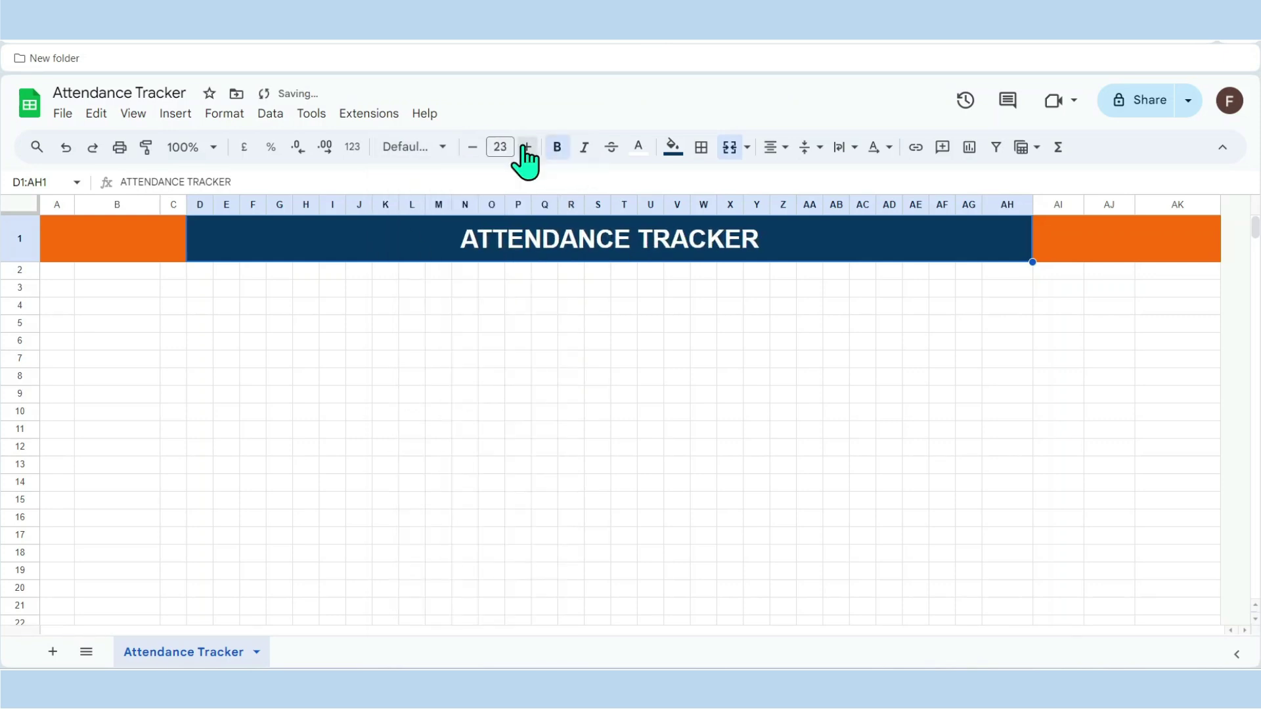
# Enlarge the ATTENDANCE TRACKER title slightly more and enter Company Name in the merged block A1:C1.
pyautogui.click(526, 147)
pyautogui.click(526, 147)
pyautogui.click(129, 244)
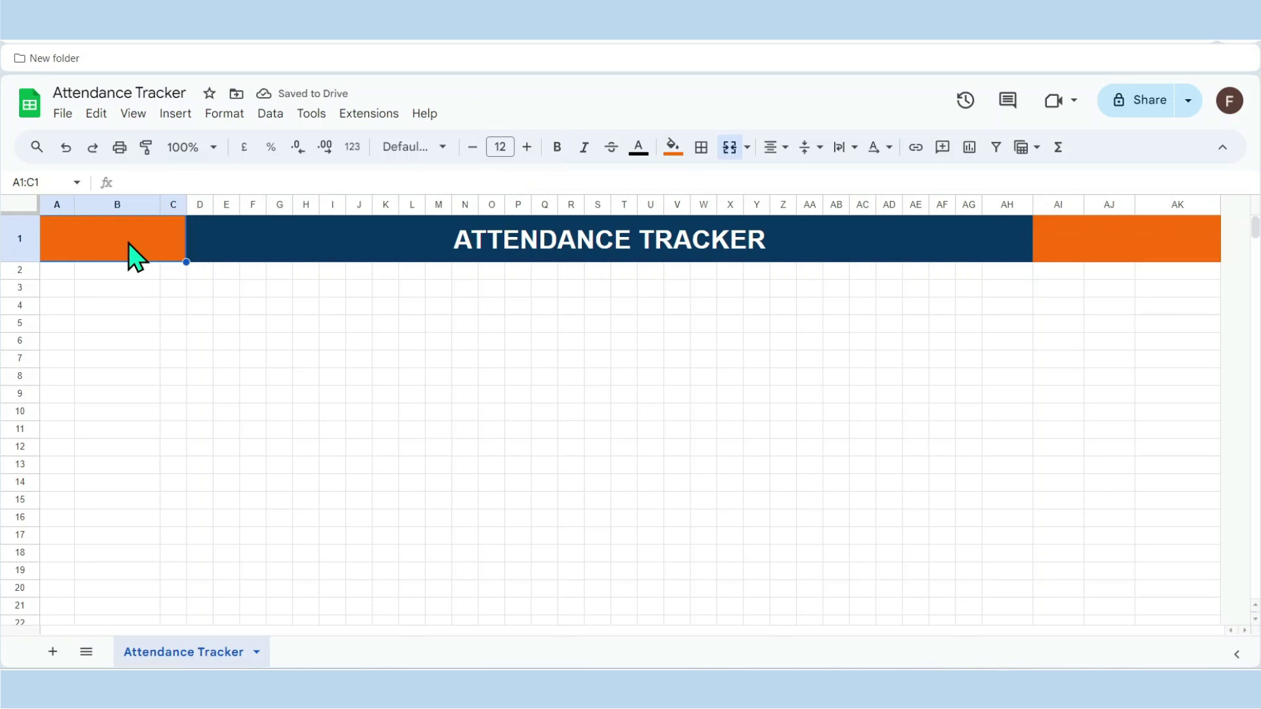
pyautogui.write('Company')
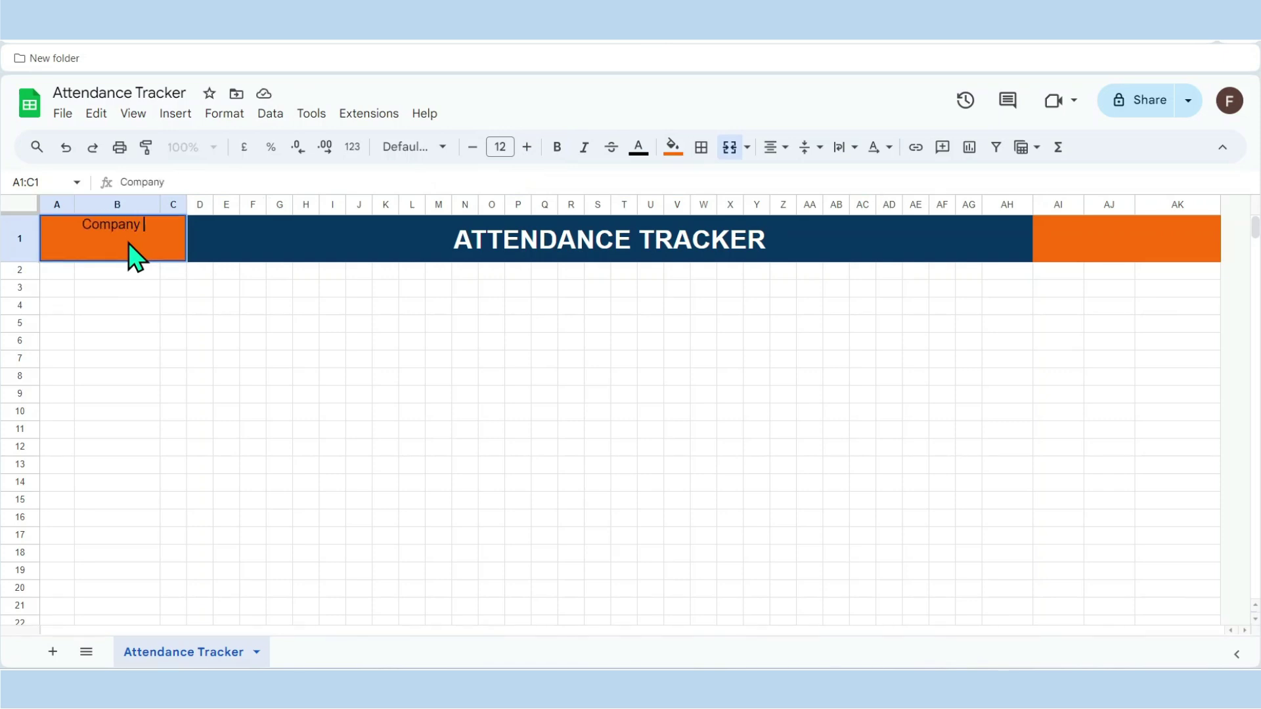
pyautogui.write(' Name')
pyautogui.press('Return')
# Format the text of both orange blocks, A1:C1 and AI1:AK1, as white and bold at size 15.
pyautogui.click(135, 256)
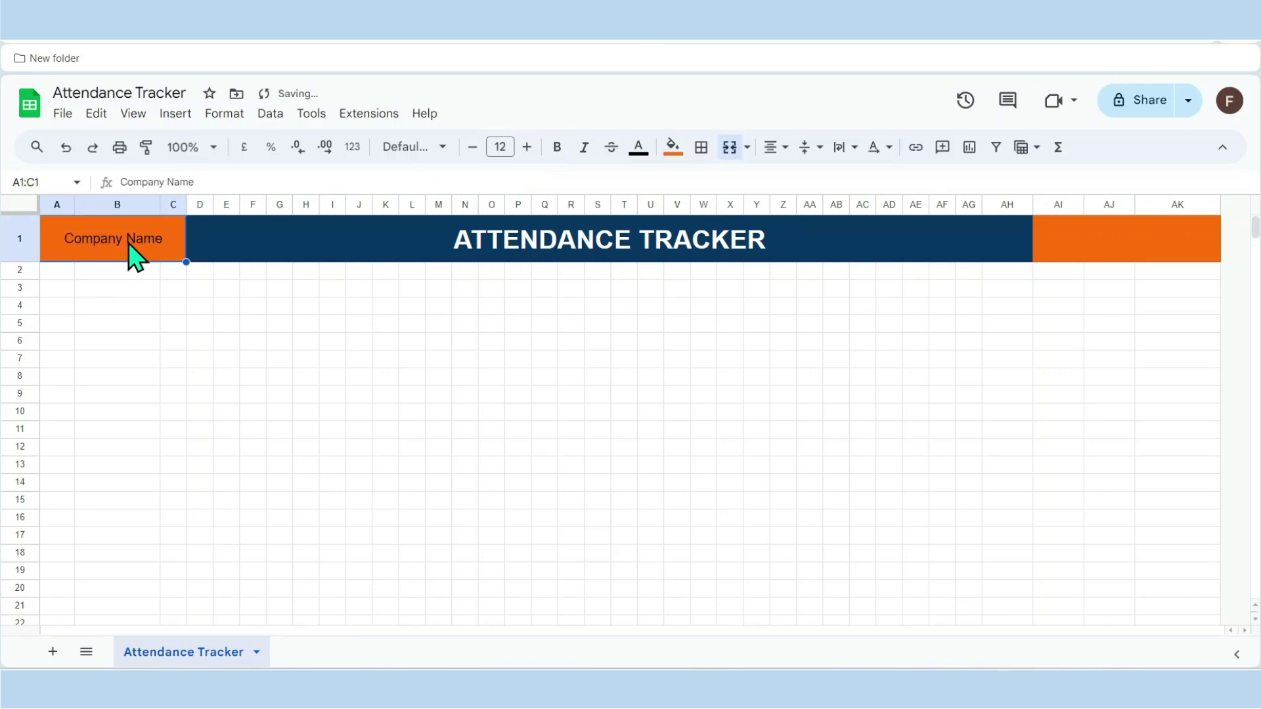
pyautogui.click(1109, 256)
pyautogui.click(638, 146)
pyautogui.click(805, 205)
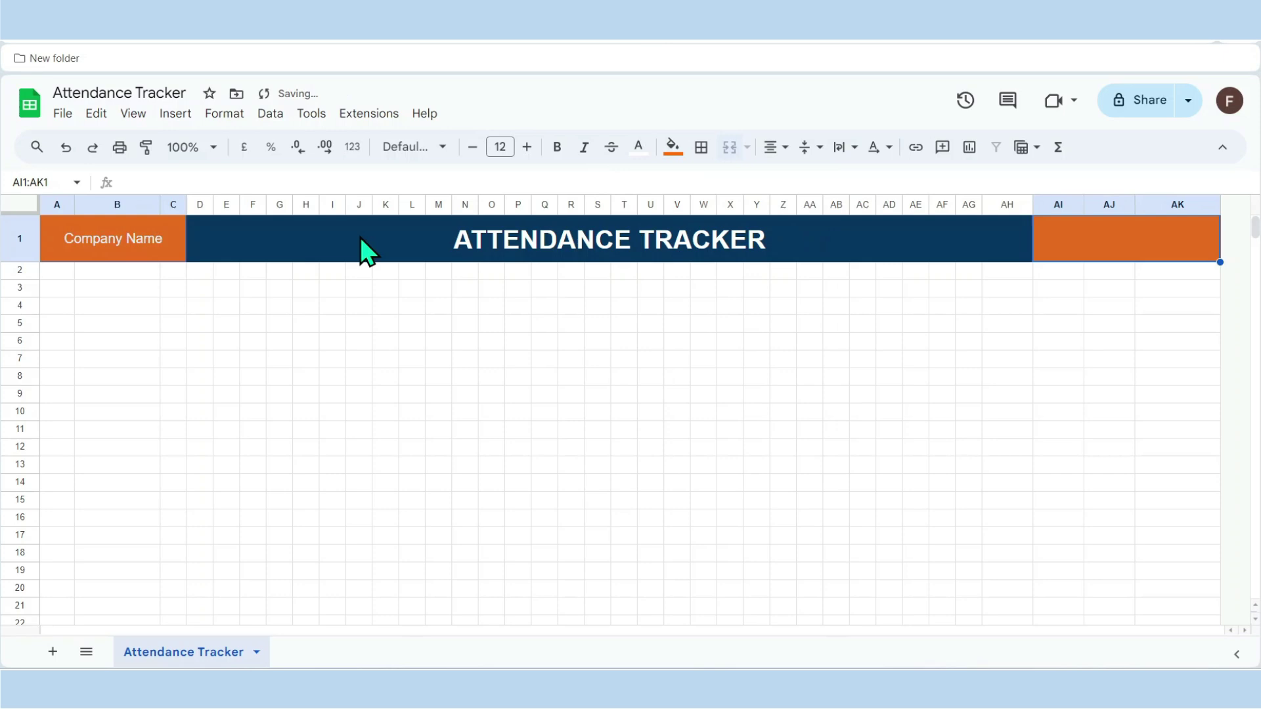
pyautogui.click(557, 147)
pyautogui.click(527, 147)
pyautogui.click(526, 147)
pyautogui.click(526, 146)
pyautogui.click(108, 243)
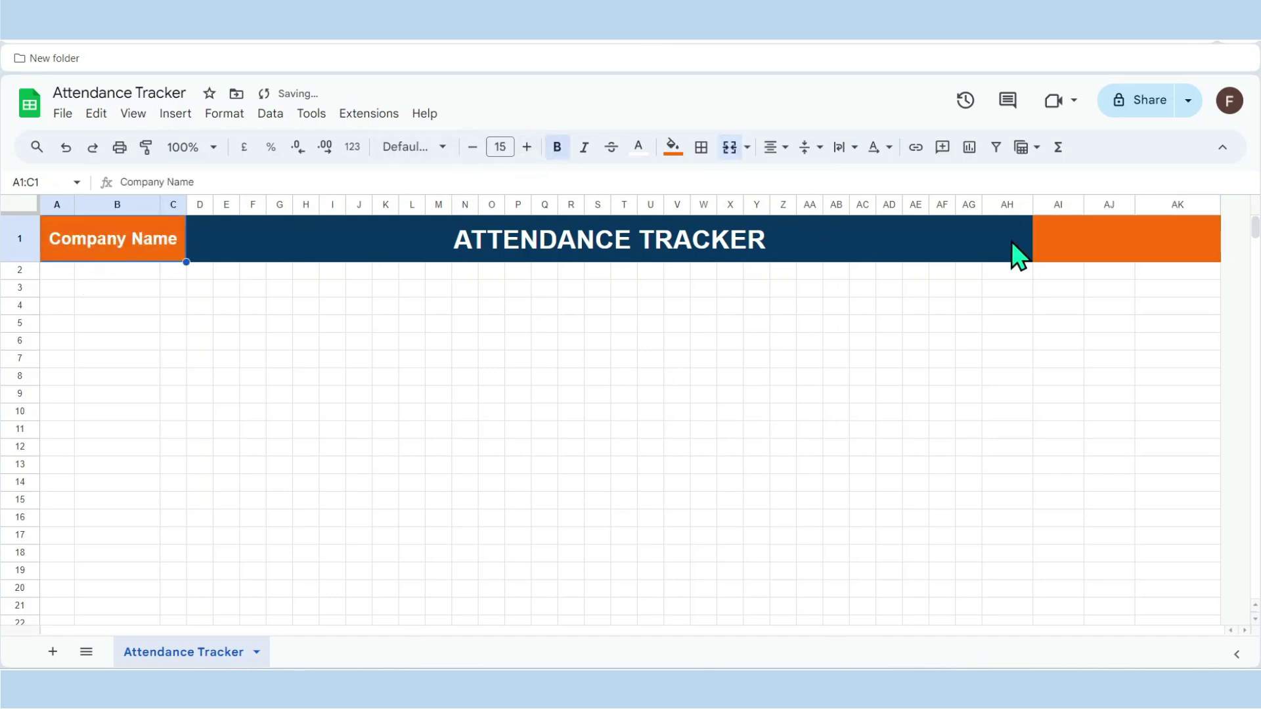
# Enter Company LOGO in the merged orange block AI1:AK1.
pyautogui.click(1039, 252)
pyautogui.write('Company LO')
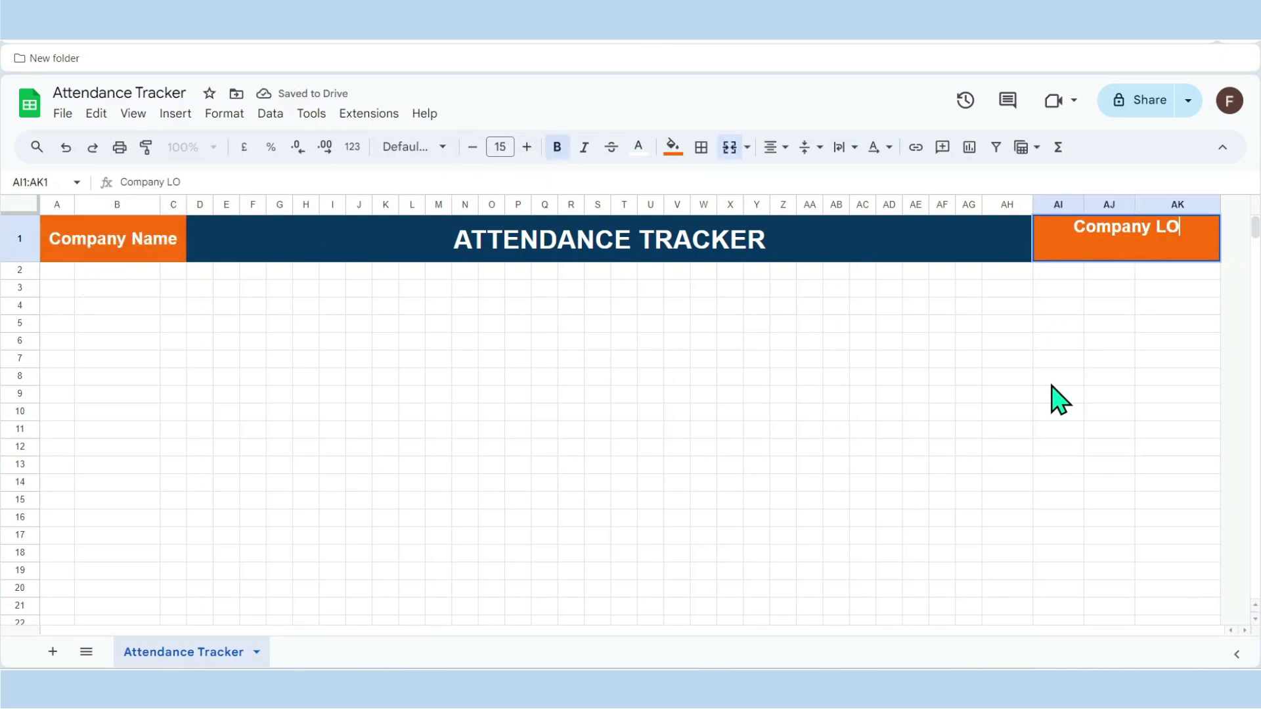
pyautogui.write('GO')
pyautogui.press('Return')
pyautogui.press('Up')
pyautogui.click(147, 252)
pyautogui.keyDown('ctrl'); pyautogui.click(1090, 255); pyautogui.keyUp('ctrl')
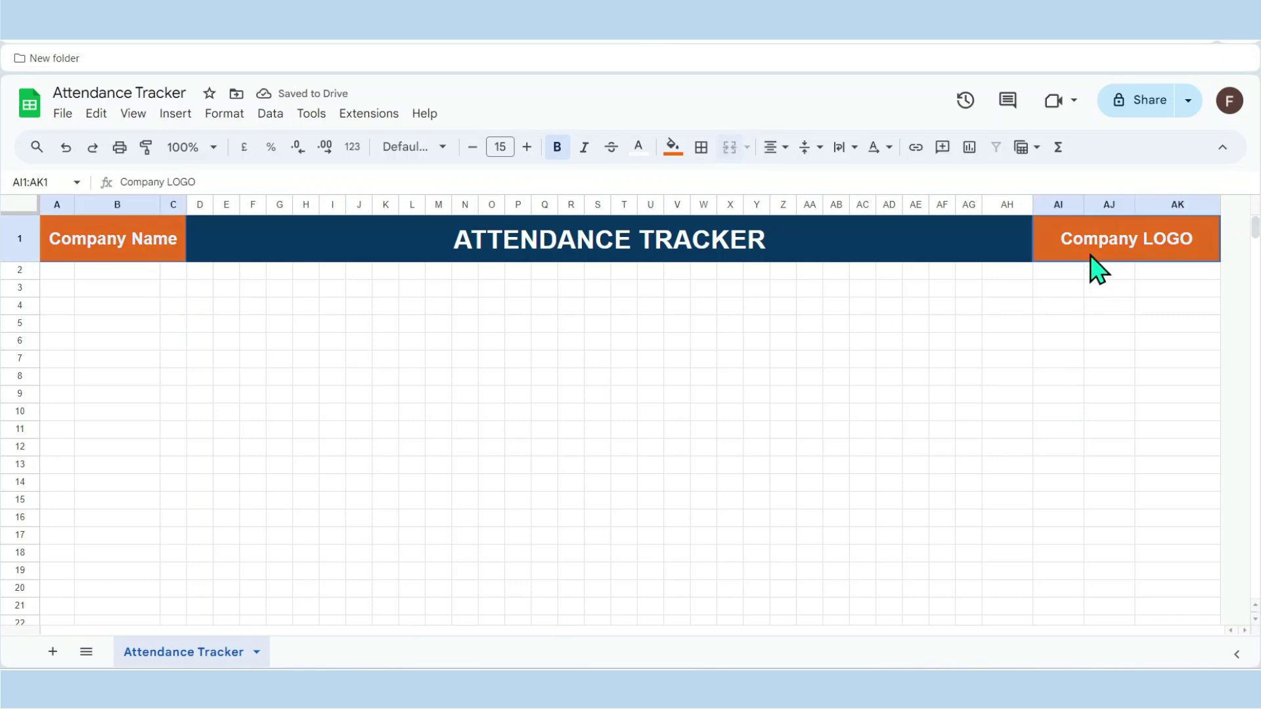
pyautogui.click(1091, 257)
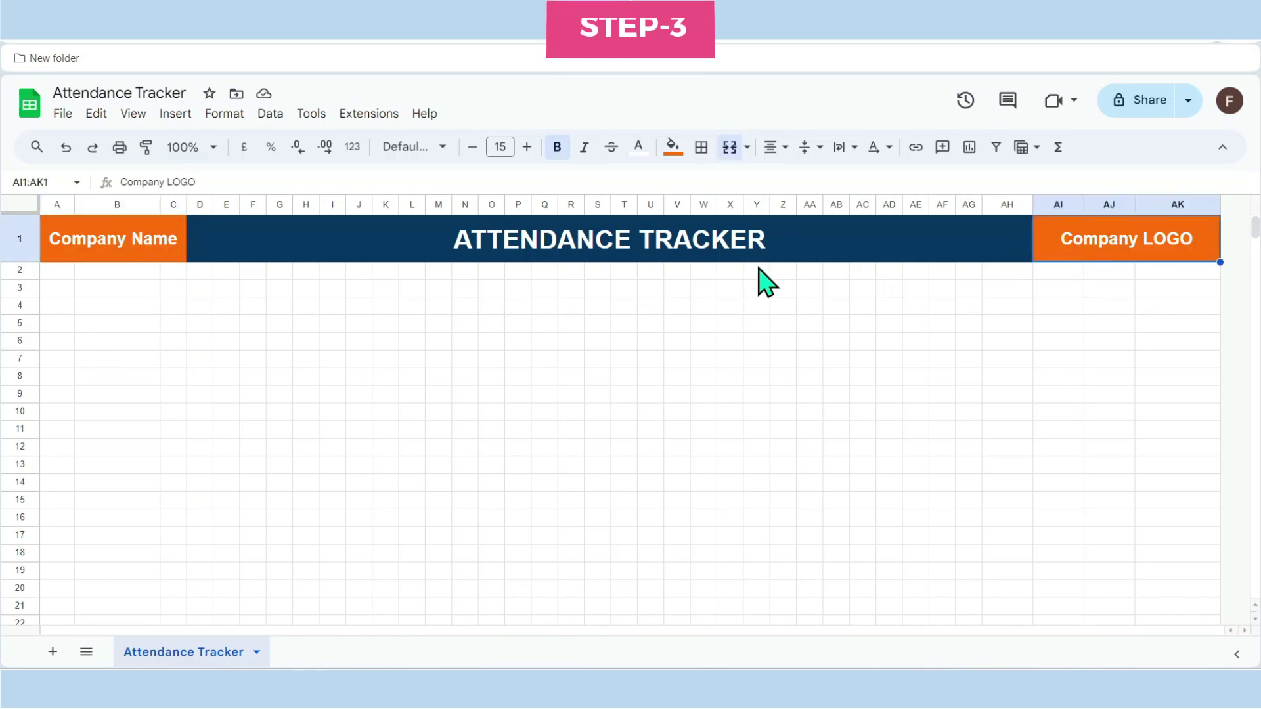
# Enter the label Year in B3 and the label Month in G3.
pyautogui.click(81, 290)
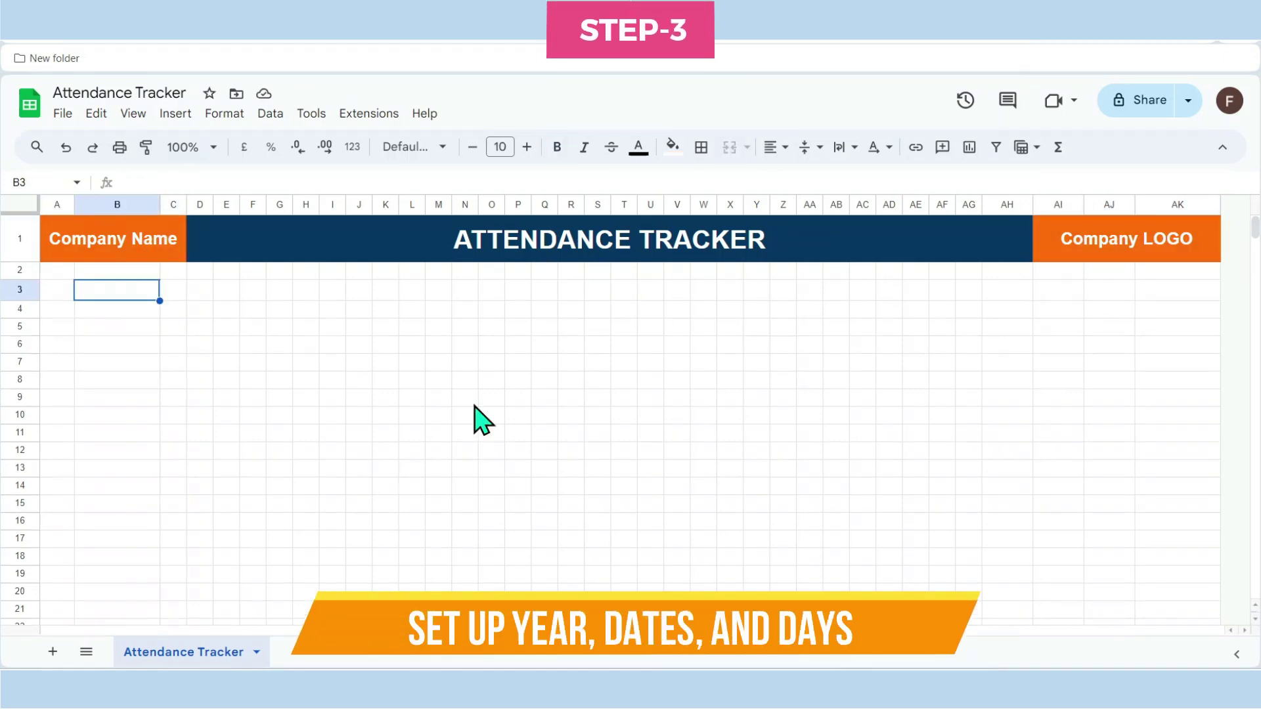
pyautogui.press('Tab')
pyautogui.press('Tab')
pyautogui.press('Tab')
pyautogui.press('Tab')
pyautogui.press('Tab')
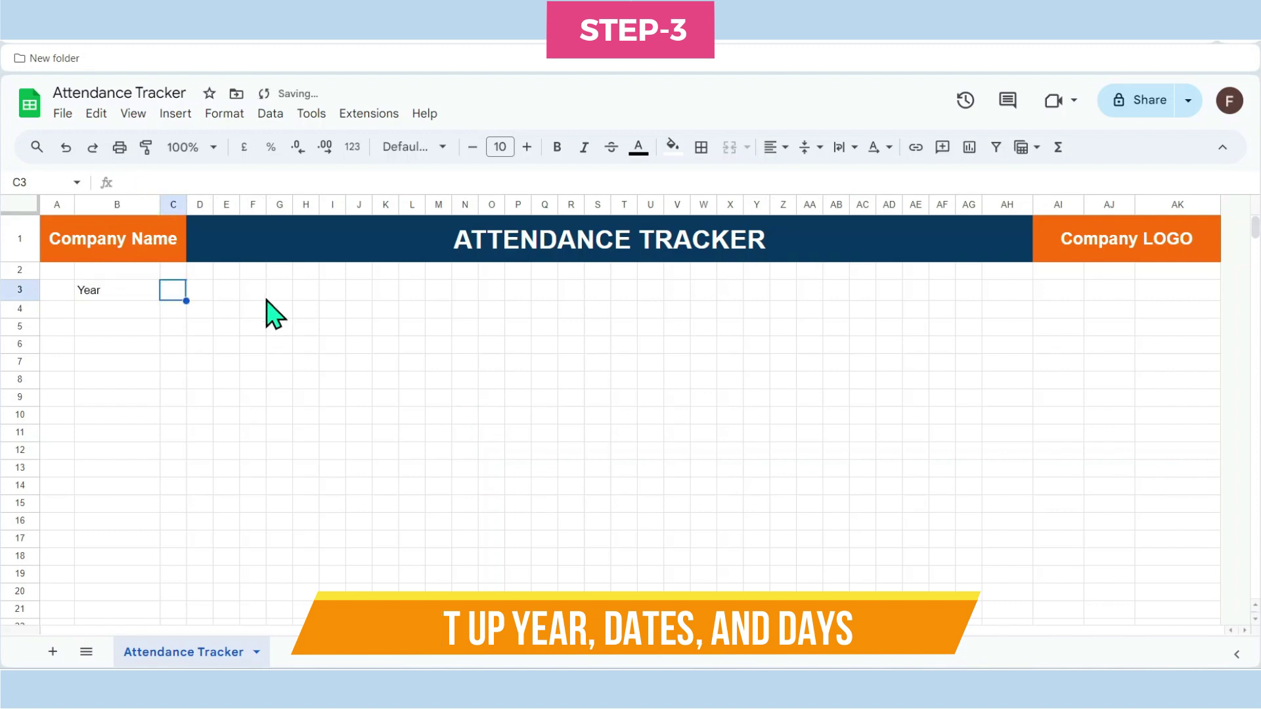
pyautogui.write('Month')
pyautogui.press('Tab')
# Enter the label Start Date in M3 and the label End Date in T3.
pyautogui.press('Tab')
pyautogui.press('Tab')
pyautogui.press('Tab')
pyautogui.press('Tab')
pyautogui.press('Tab')
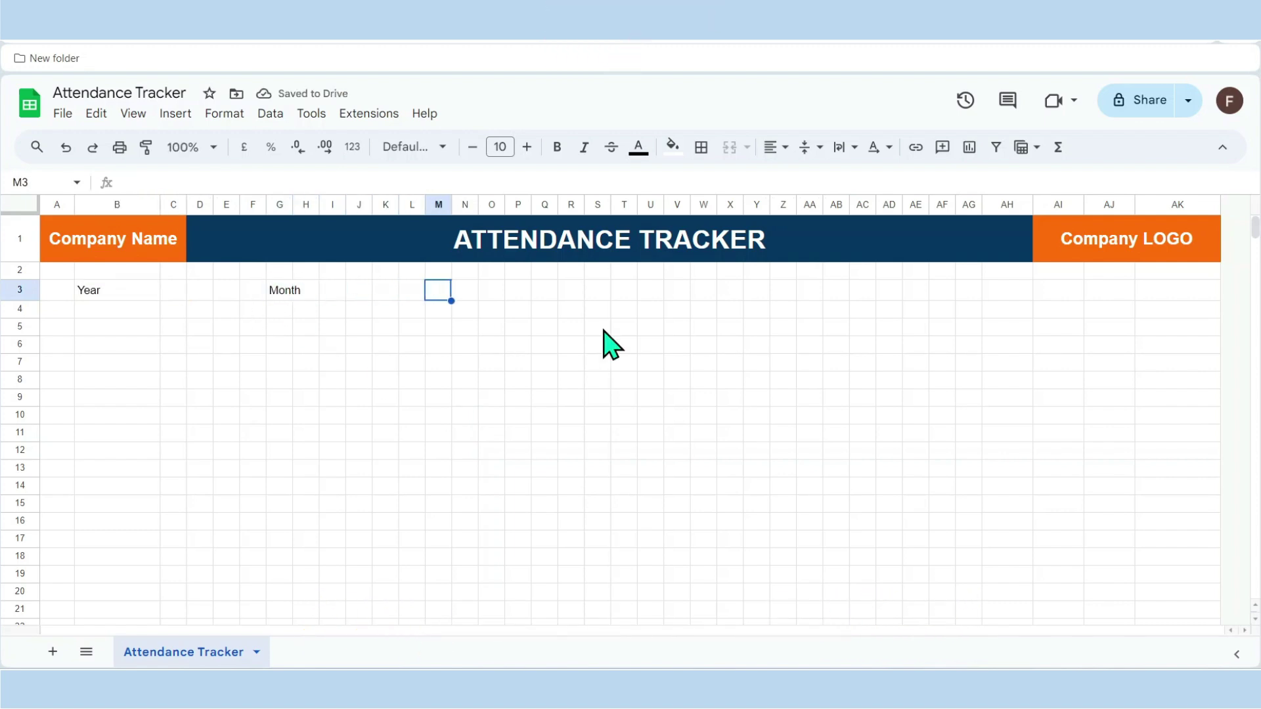
pyautogui.write('Start Date')
pyautogui.press('Tab')
pyautogui.press('Tab')
pyautogui.press('Tab')
pyautogui.press('Tab')
pyautogui.press('Tab')
pyautogui.press('Tab')
pyautogui.press('Tab')
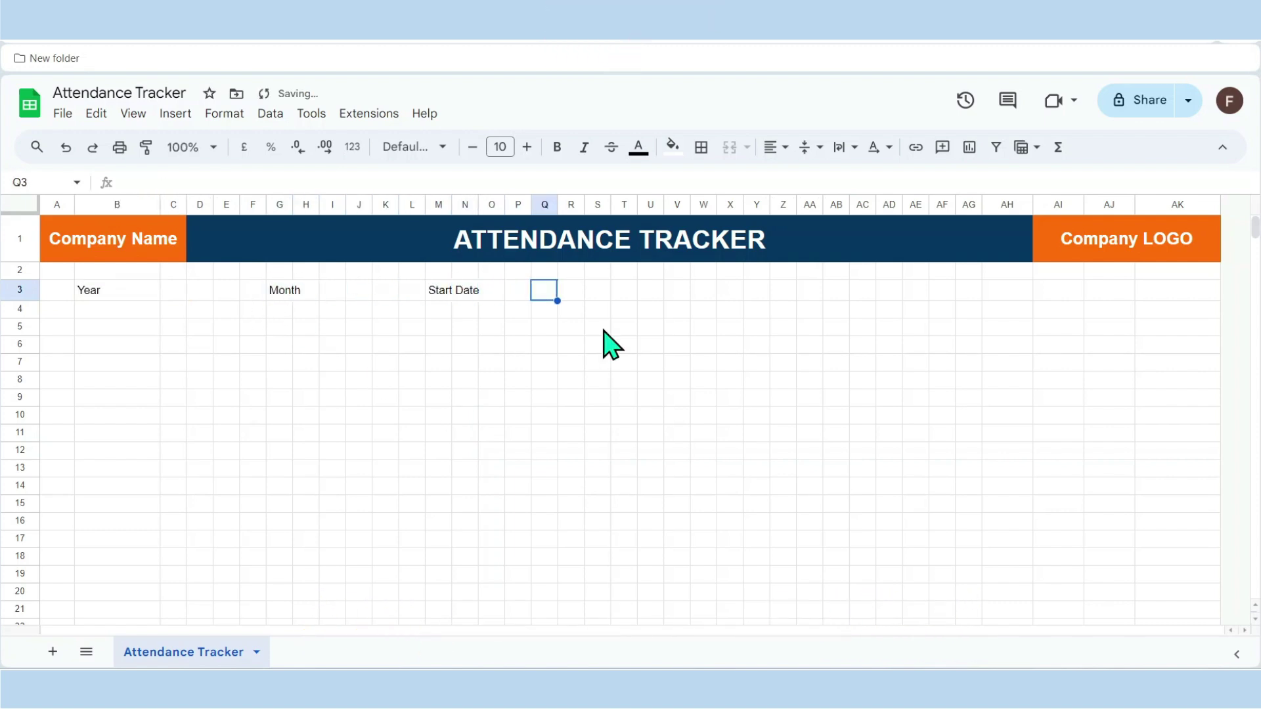
pyautogui.write('End Date')
pyautogui.press('Tab')
# Enter the label Total Days in AA3 and the label Work Days in AG3.
pyautogui.press('Tab')
pyautogui.press('Tab')
pyautogui.press('Tab')
pyautogui.press('Tab')
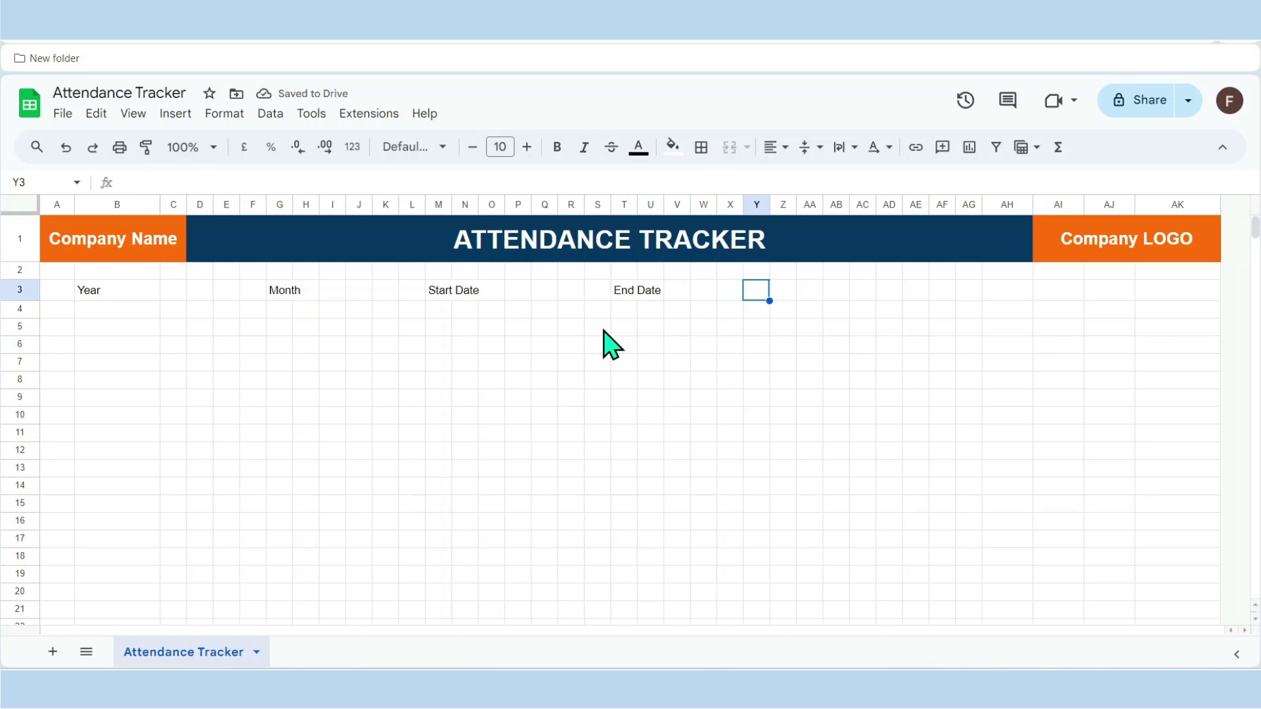
pyautogui.press('Tab')
pyautogui.press('Tab')
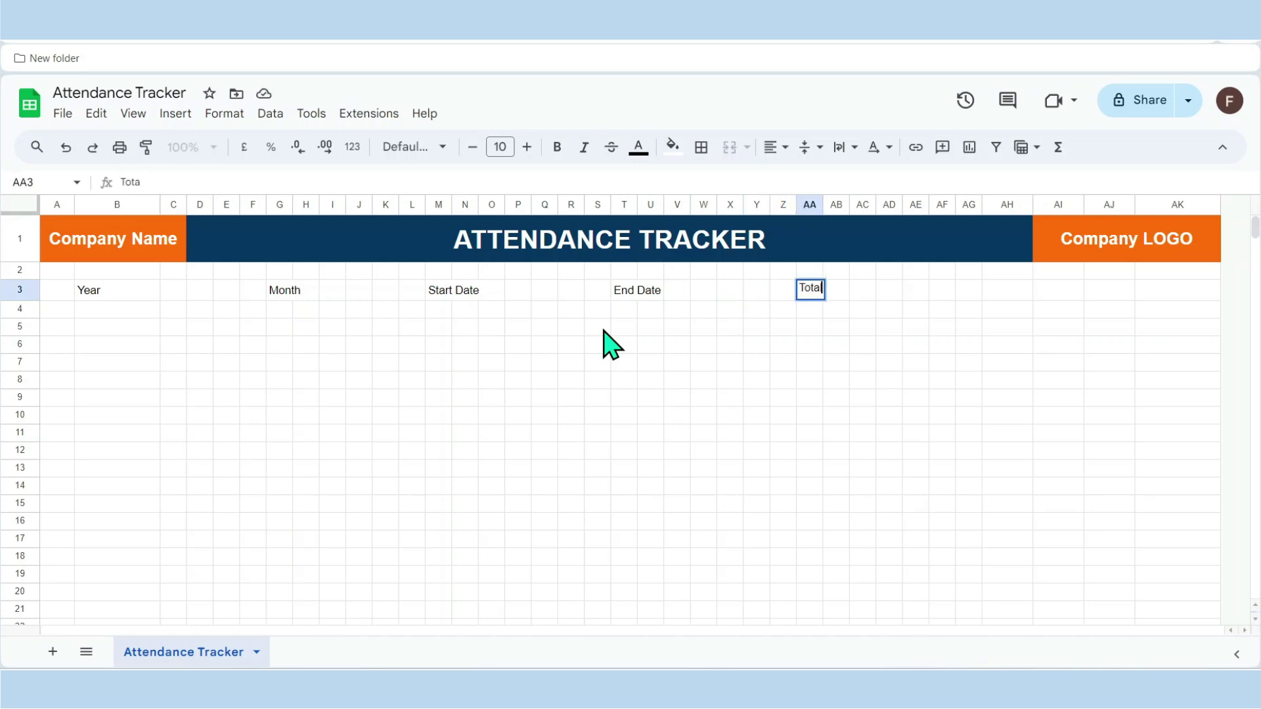
pyautogui.press('Tab')
pyautogui.press('Tab')
pyautogui.press('Tab')
pyautogui.press('Tab')
pyautogui.press('Tab')
pyautogui.press('Tab')
pyautogui.write('Work')
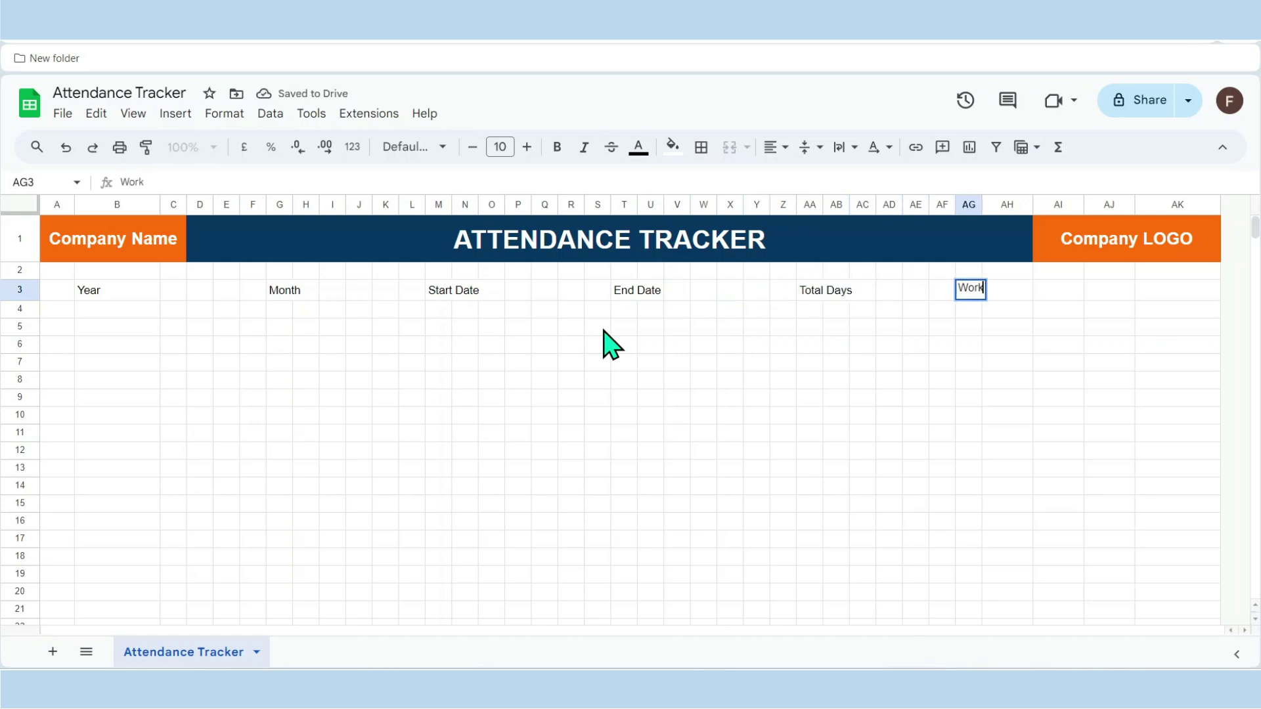
pyautogui.write(' Days')
pyautogui.press('Return')
# Format all six labels in row 3, from Year to Work Days, as bold, dark grey text at size 11.
pyautogui.press('Up')
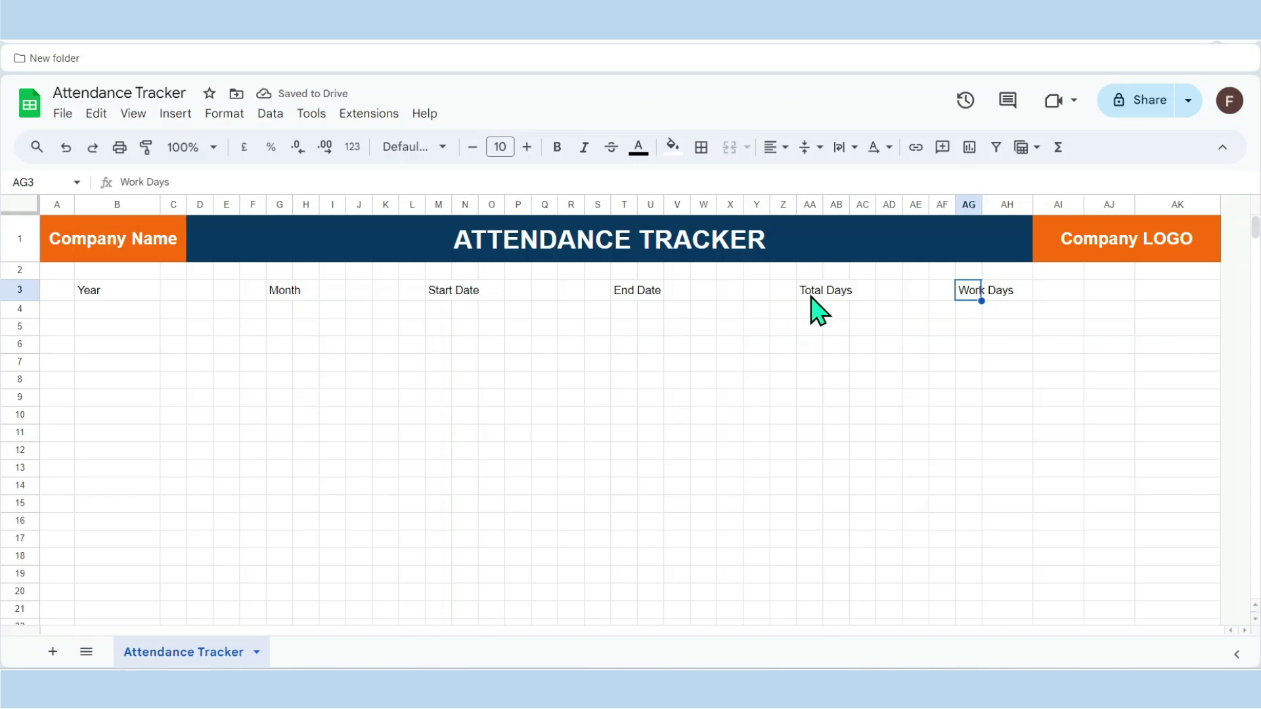
pyautogui.keyDown('ctrl'); pyautogui.click(809, 290); pyautogui.keyUp('ctrl')
pyautogui.keyDown('ctrl'); pyautogui.click(624, 291); pyautogui.keyUp('ctrl')
pyautogui.keyDown('ctrl'); pyautogui.click(438, 290); pyautogui.keyUp('ctrl')
pyautogui.keyDown('ctrl'); pyautogui.click(287, 293); pyautogui.keyUp('ctrl')
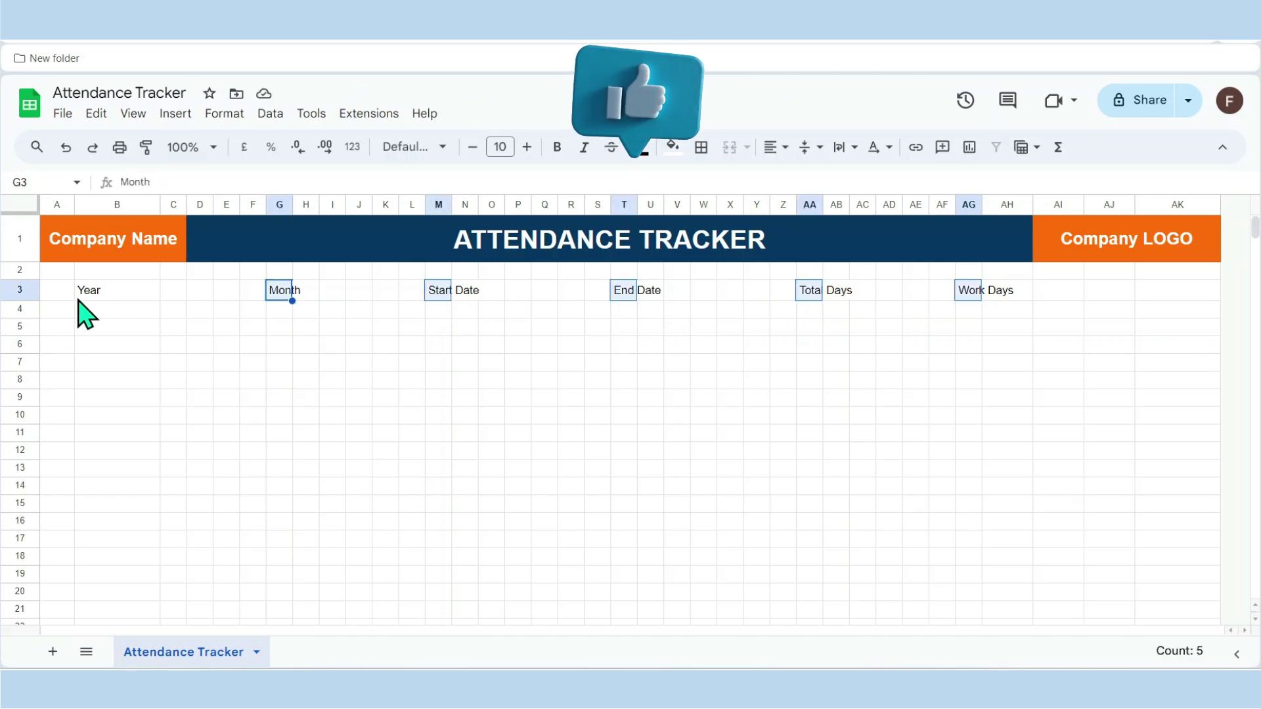
pyautogui.keyDown('ctrl'); pyautogui.click(81, 294); pyautogui.keyUp('ctrl')
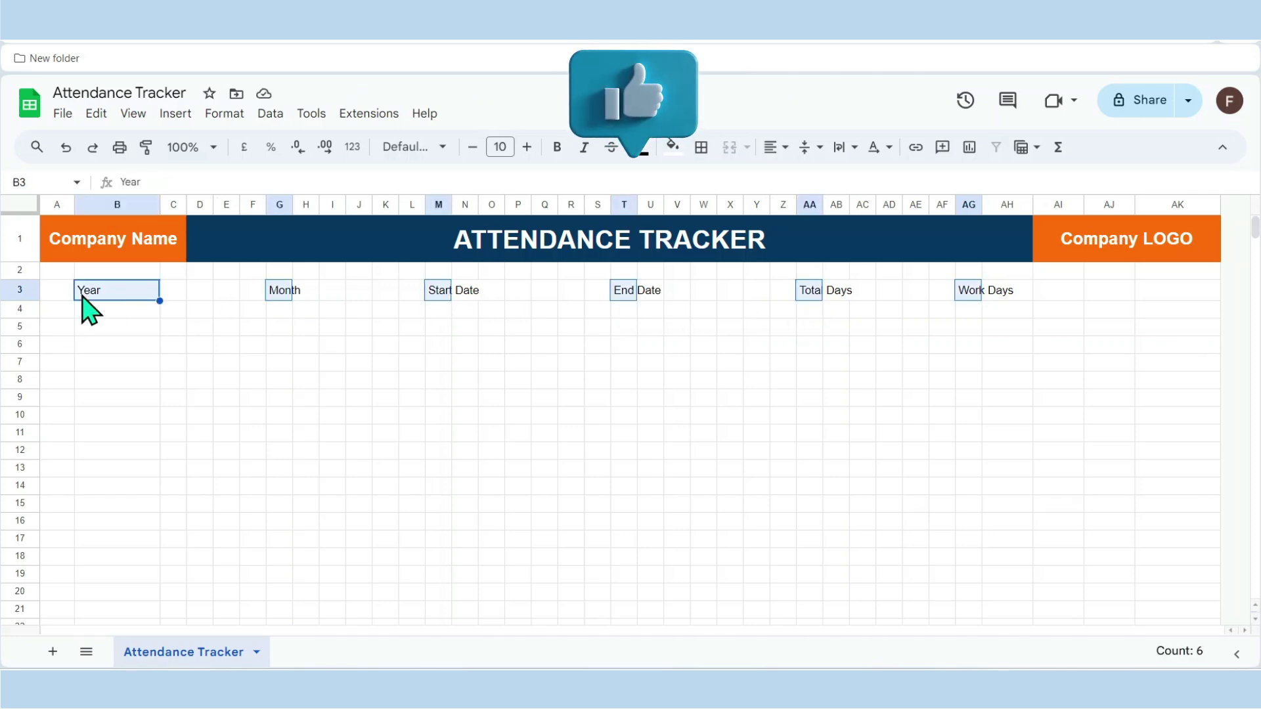
pyautogui.click(557, 147)
pyautogui.click(637, 147)
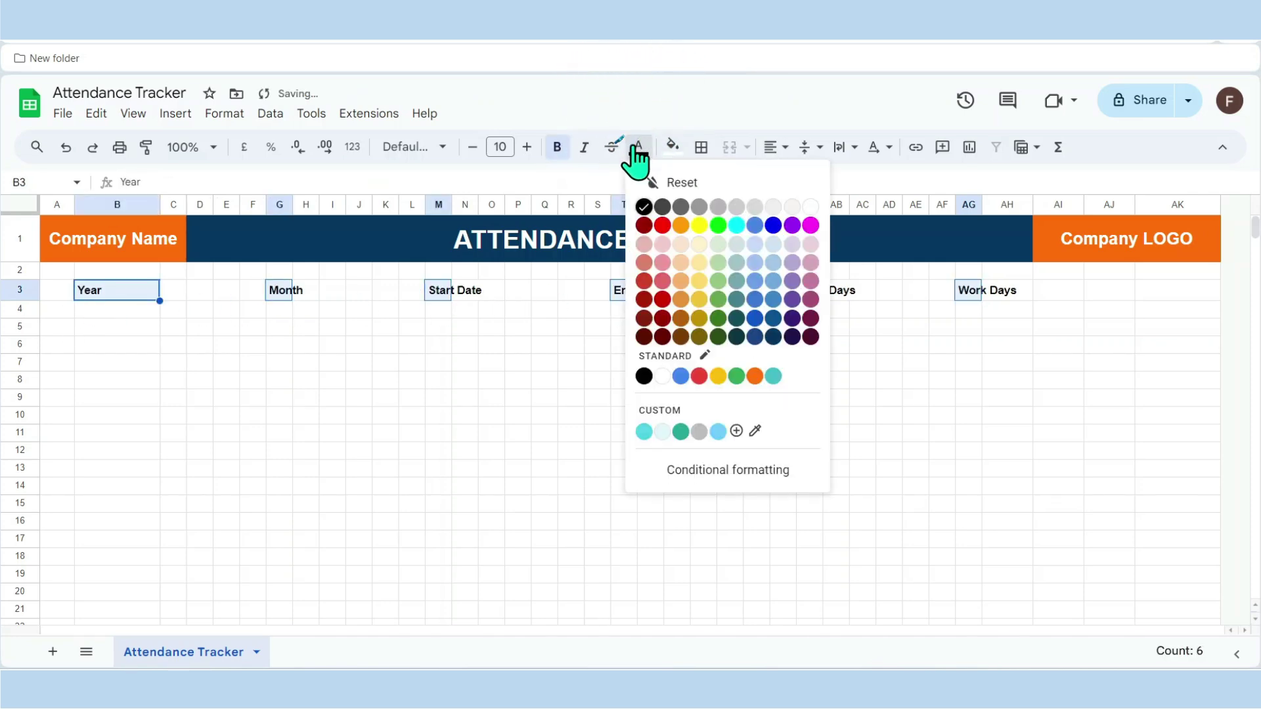
pyautogui.click(665, 210)
pyautogui.click(526, 148)
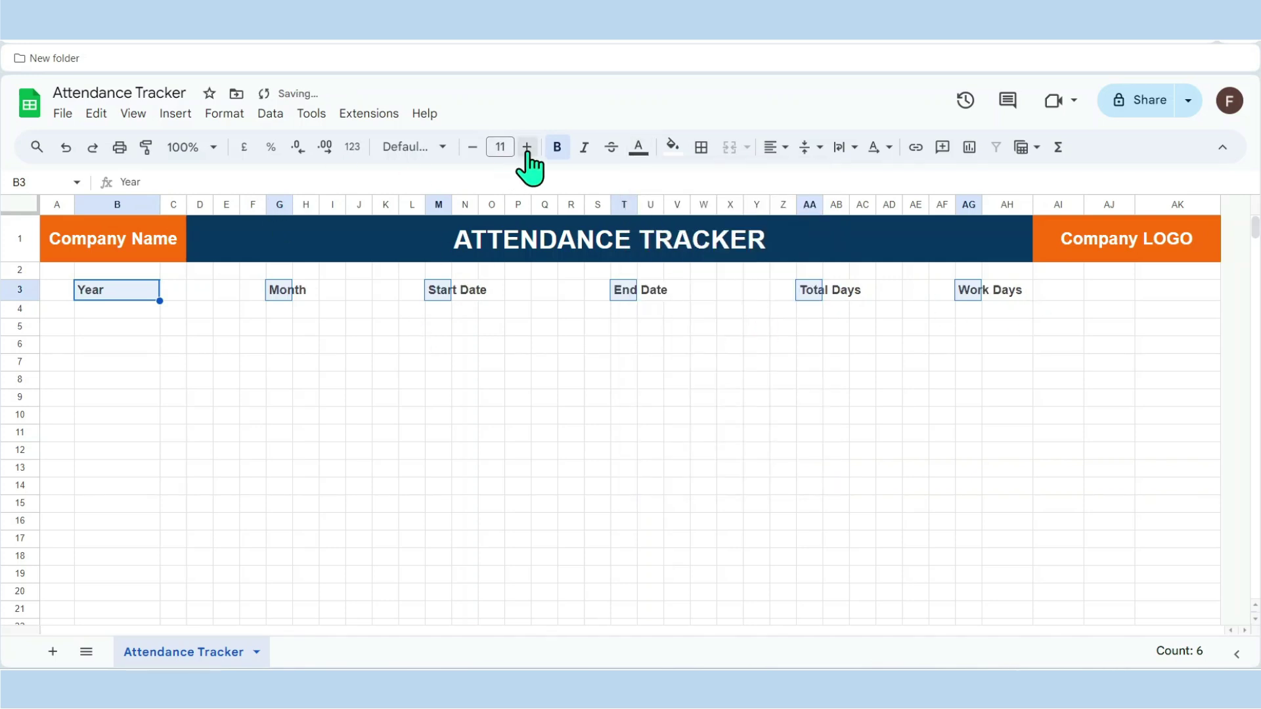
# Centre the Year label horizontally in B3.
pyautogui.moveTo(184, 304); pyautogui.dragTo(231, 293)
pyautogui.click(121, 299)
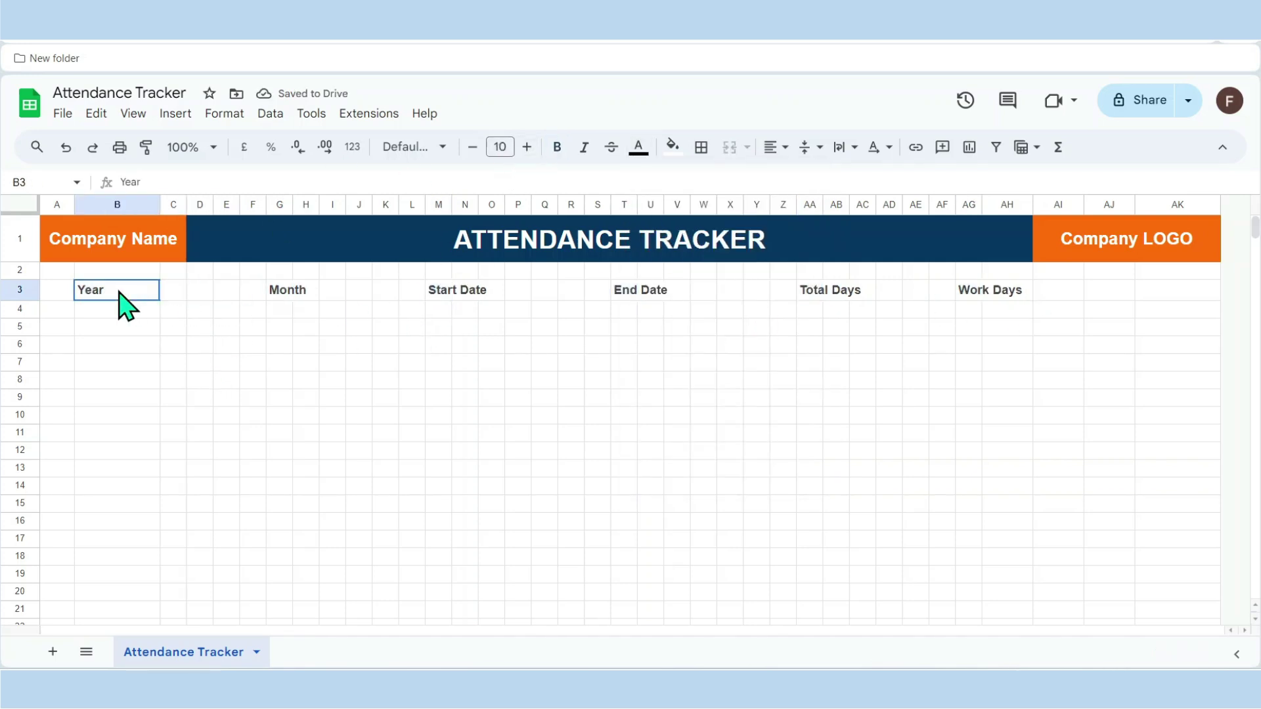
pyautogui.click(775, 148)
pyautogui.click(802, 176)
# Merge cells C3:E3 beside the Year label and fill the block with light cornflower blue.
pyautogui.moveTo(176, 293); pyautogui.dragTo(232, 294)
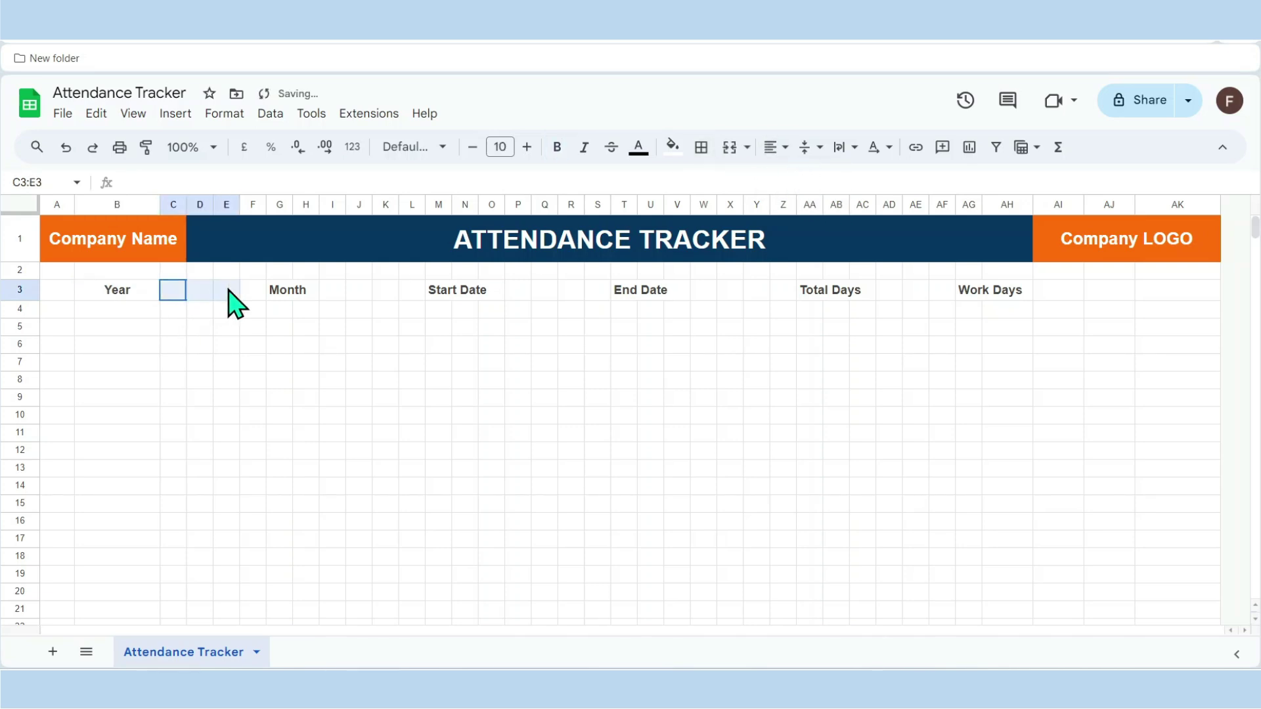
pyautogui.click(729, 148)
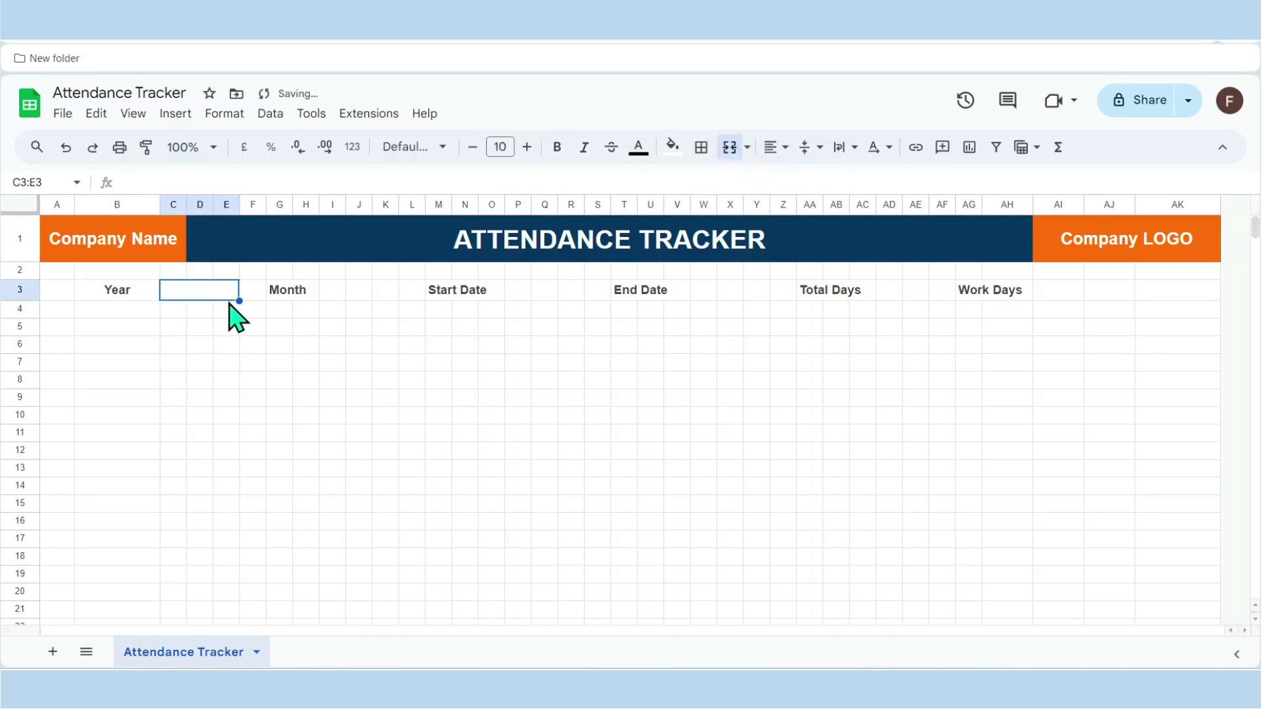
pyautogui.click(673, 147)
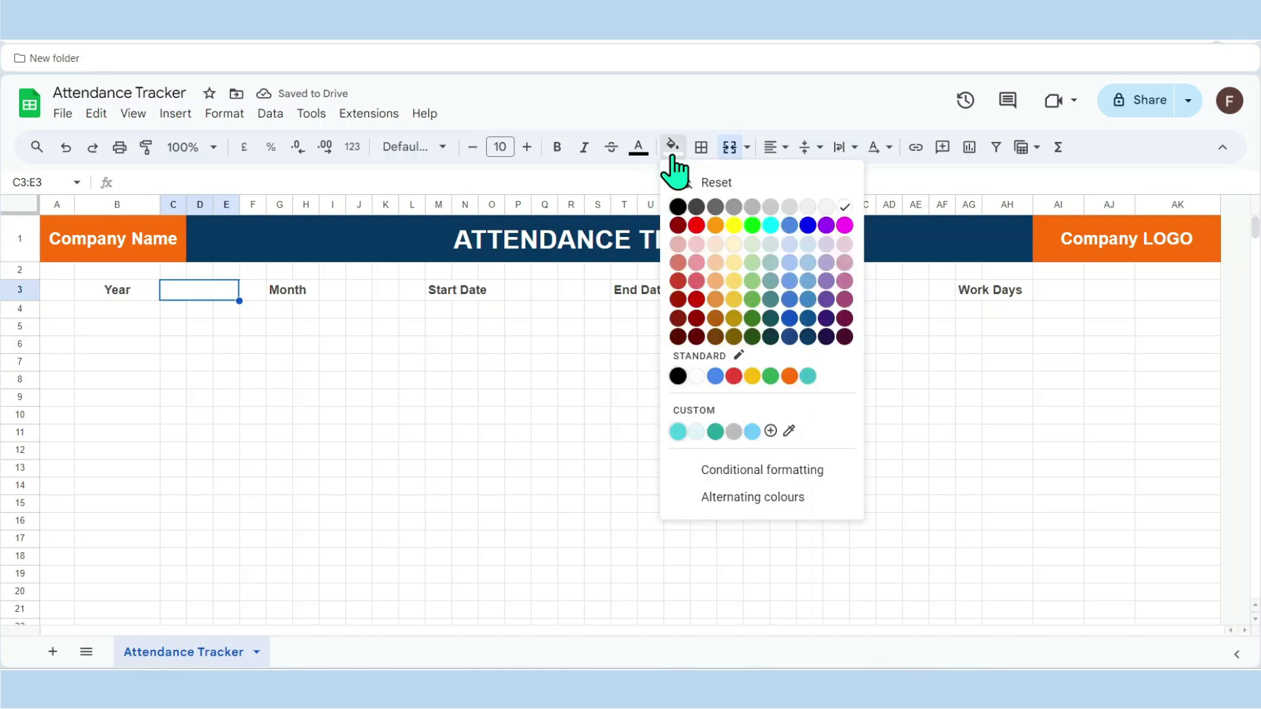
pyautogui.click(790, 246)
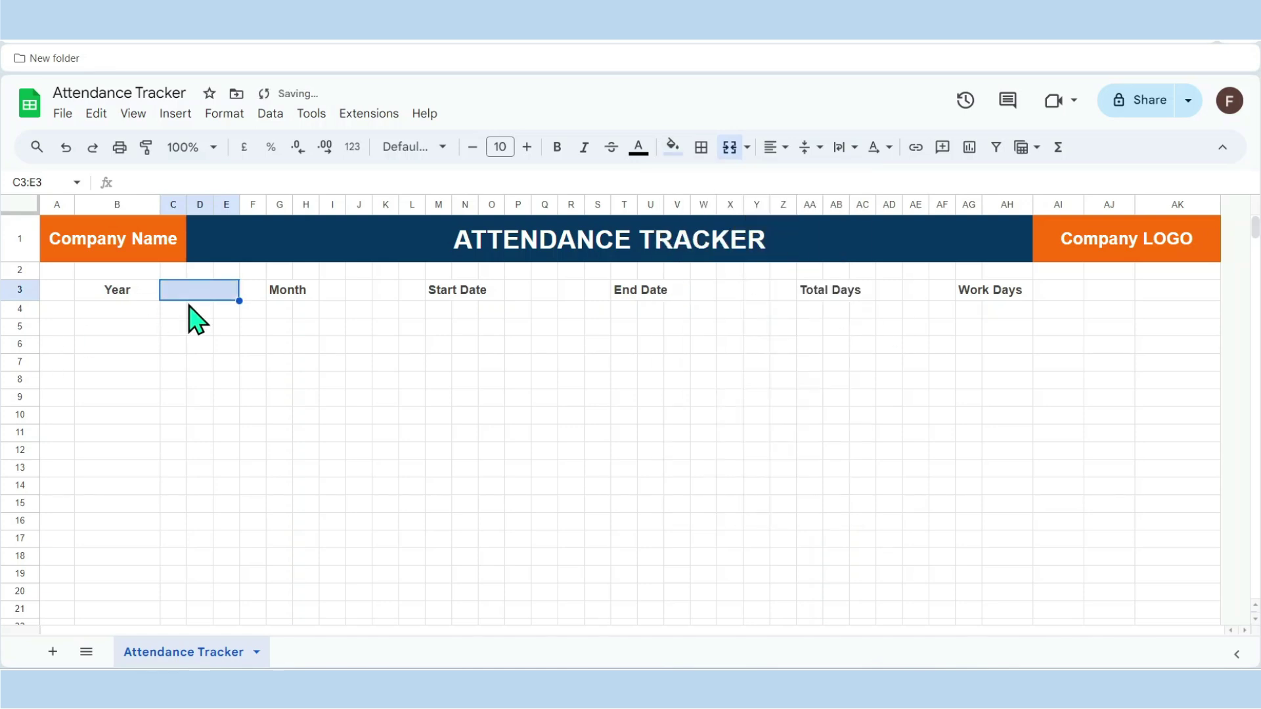
# Enter 2024 in the merged block C3:E3, formatted as centred, bold, dark blue text at size 11.
pyautogui.click(776, 147)
pyautogui.click(804, 179)
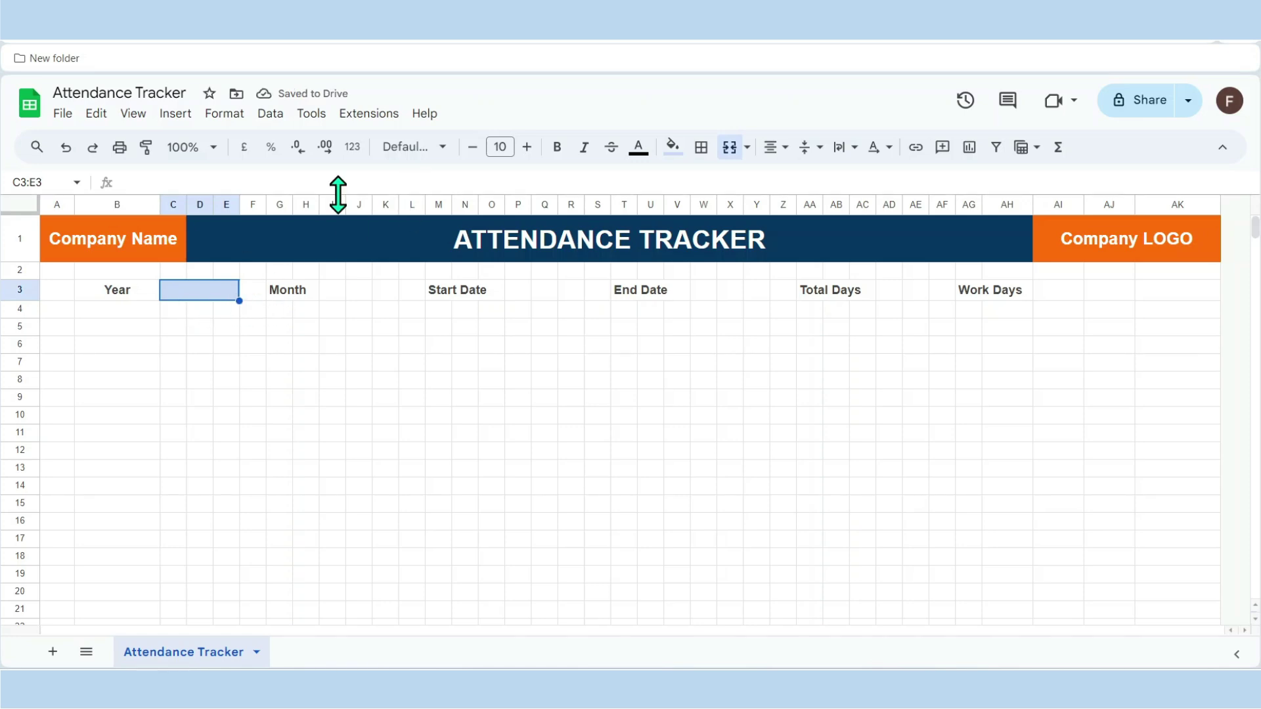
pyautogui.click(526, 147)
pyautogui.write('2024')
pyautogui.press('Return')
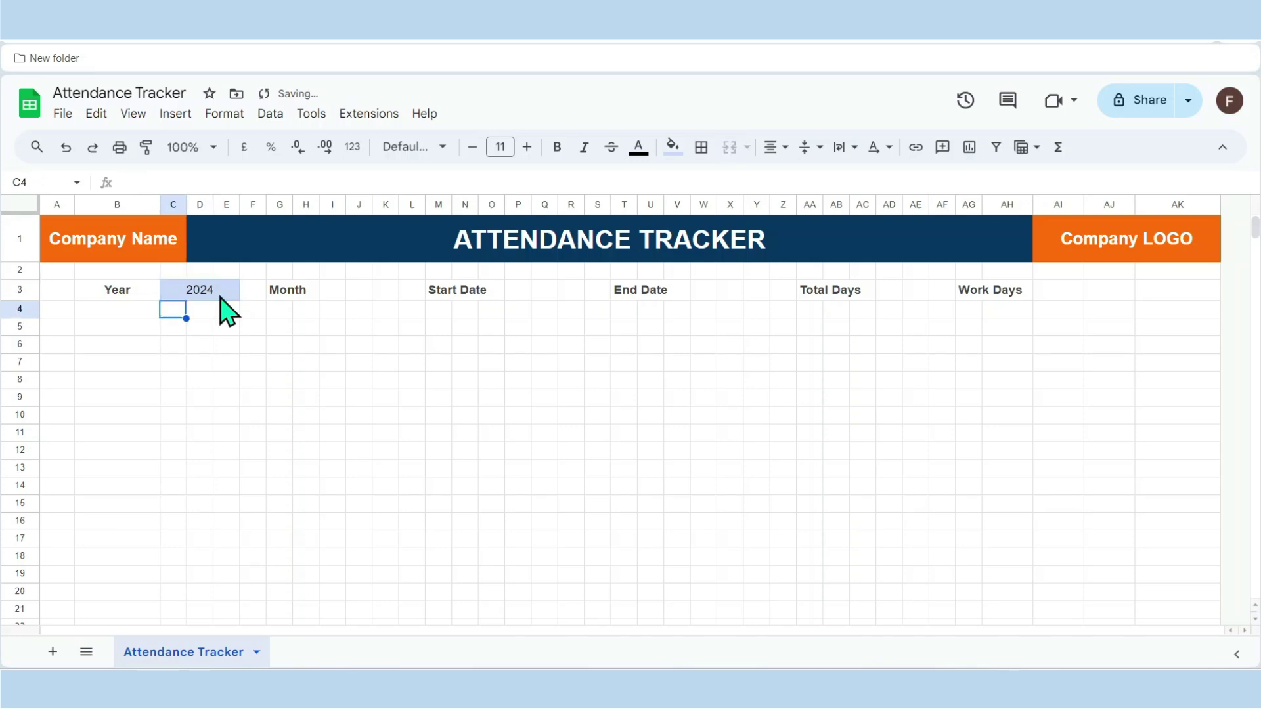
pyautogui.click(220, 297)
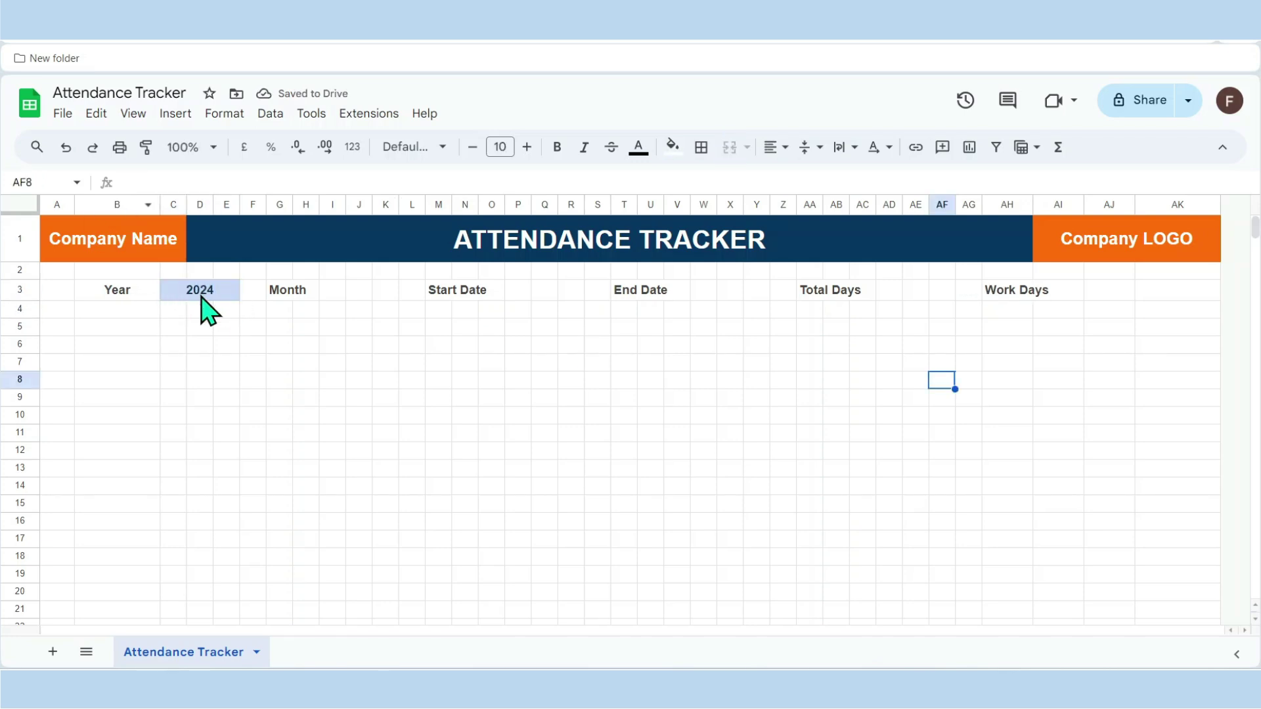
# Copy the year block C3:E3 to I3:K3 beside Month and clear the pasted value, keeping its formatting.
pyautogui.click(201, 295)
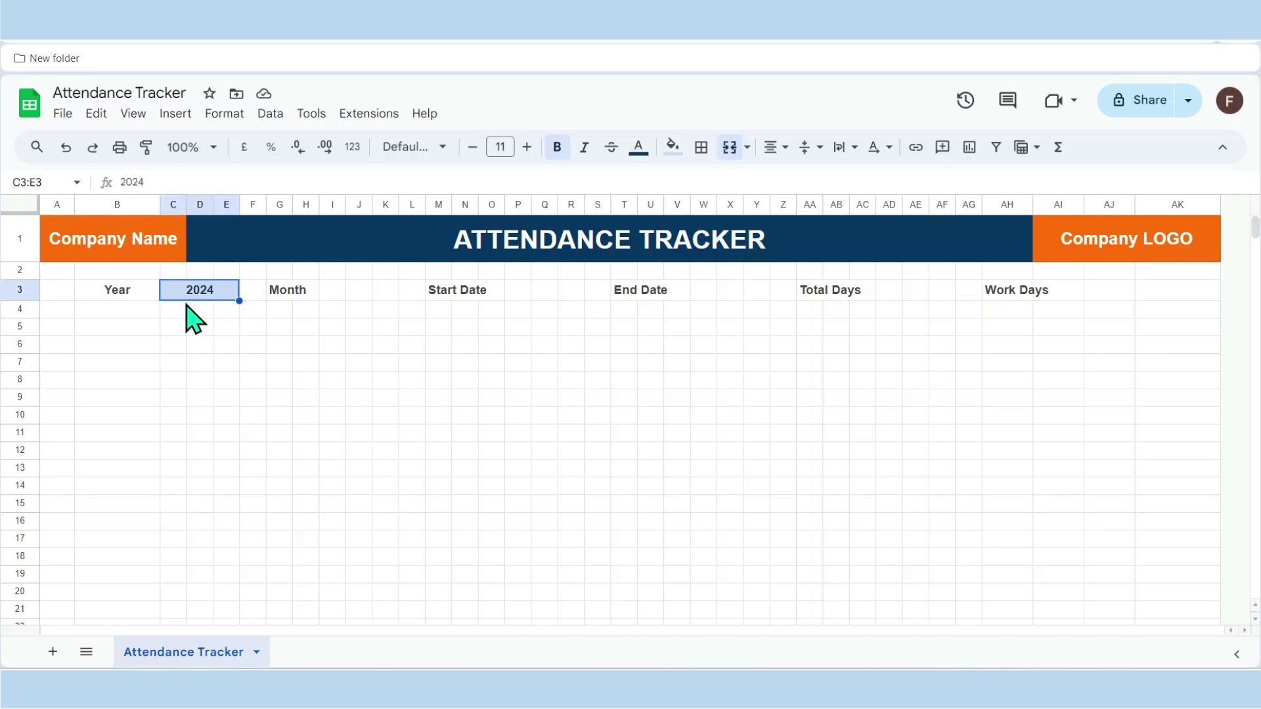
pyautogui.rightClick(195, 306)
pyautogui.click(237, 184)
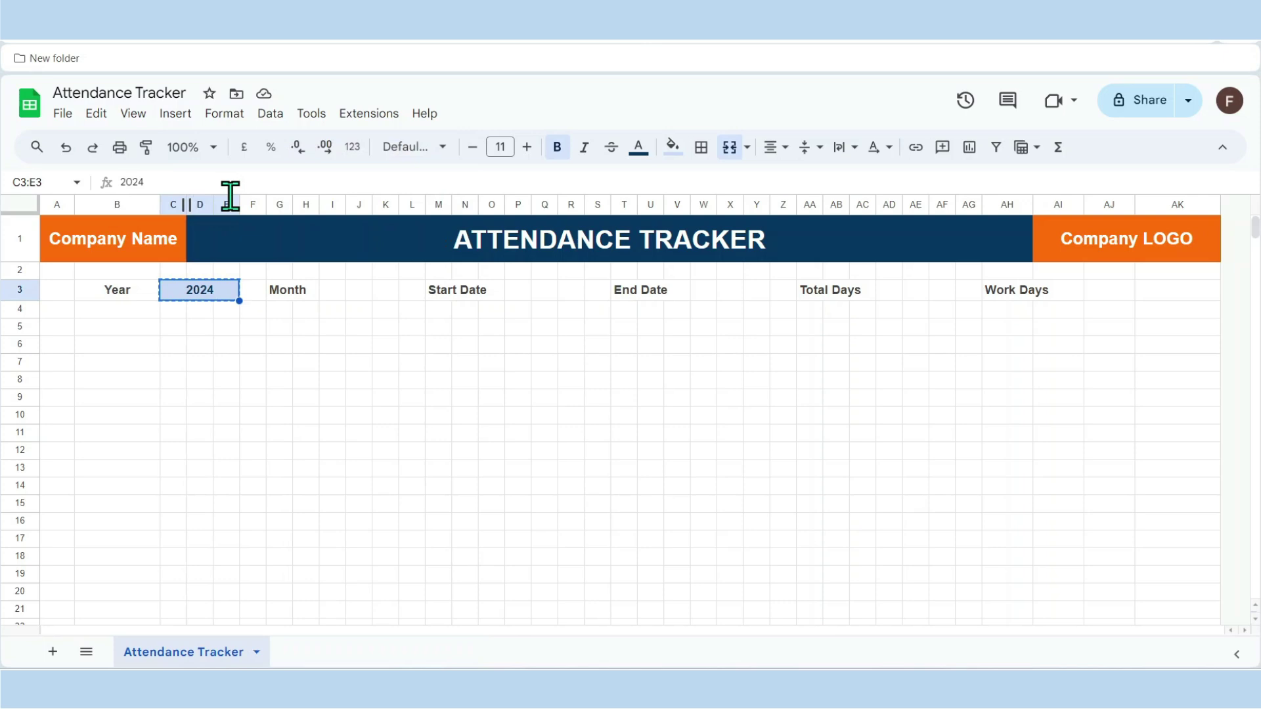
pyautogui.click(328, 296)
pyautogui.rightClick(329, 297)
pyautogui.click(344, 212)
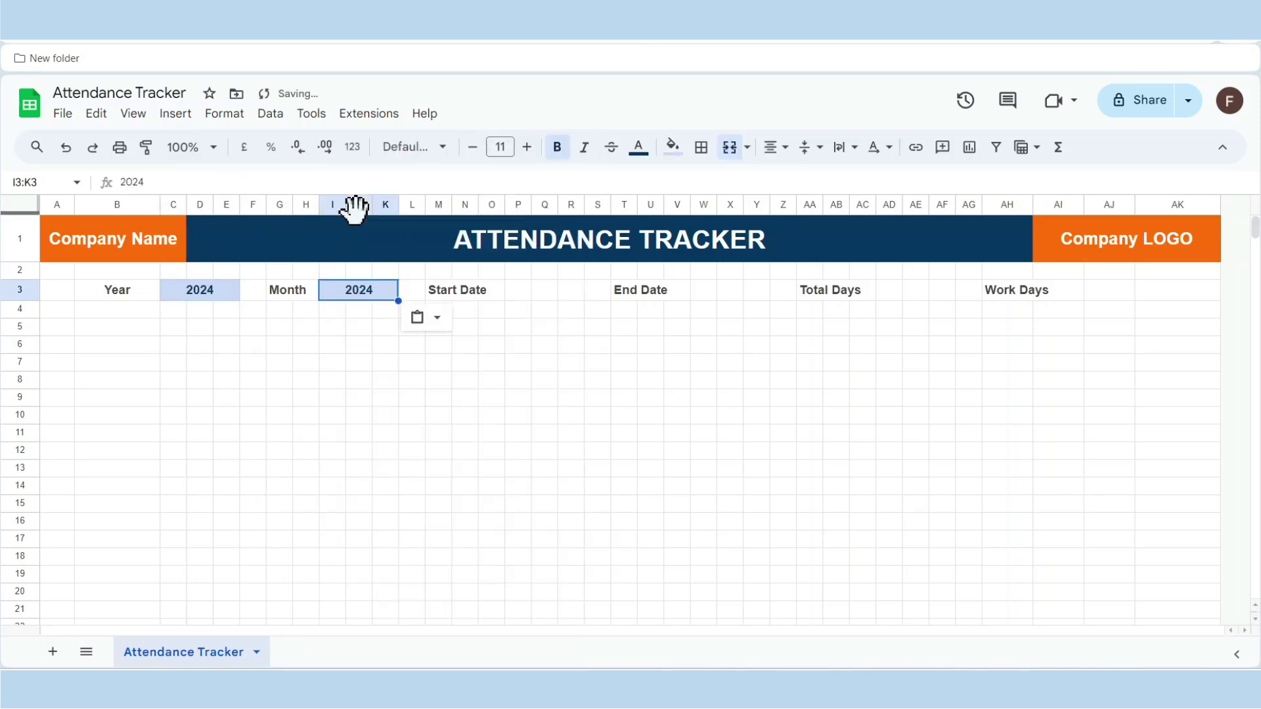
pyautogui.press('Delete')
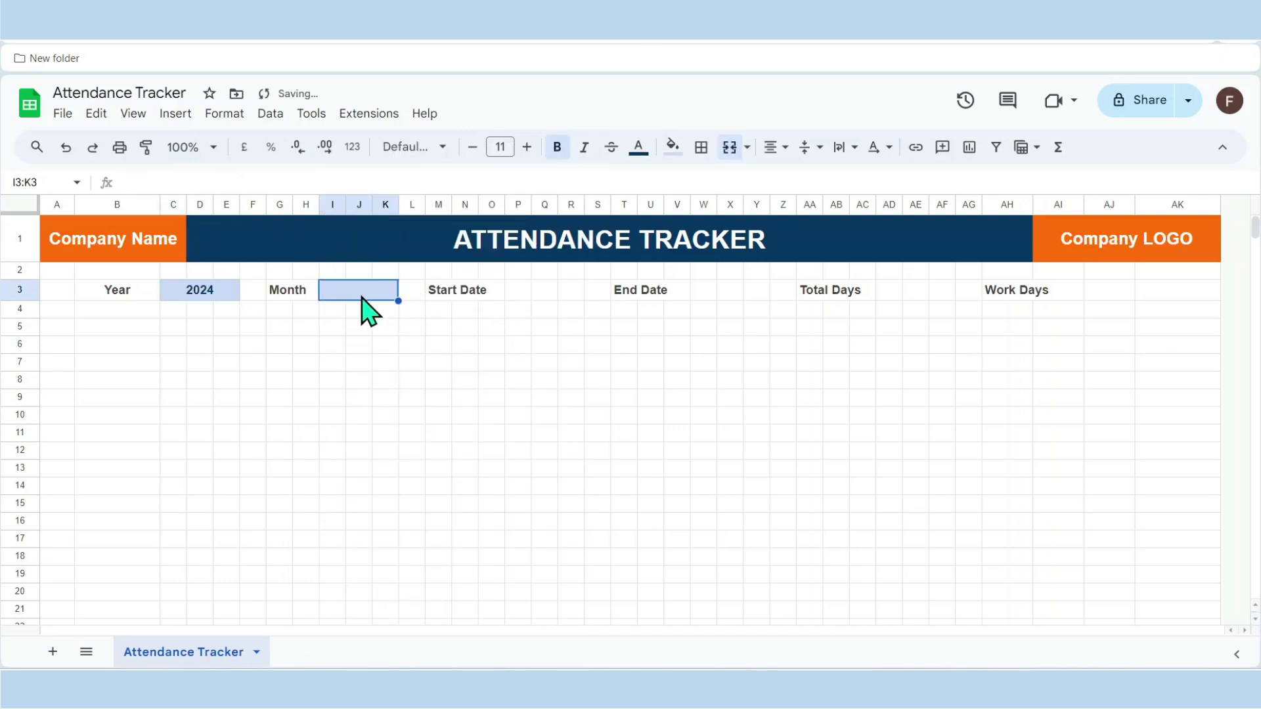
# Paste the empty blue block beside Start Date (P3:R3), End Date (W3:Y3) and Total Days (AD3:AF3).
pyautogui.click(515, 291)
pyautogui.hotkey('ctrl', 'v')
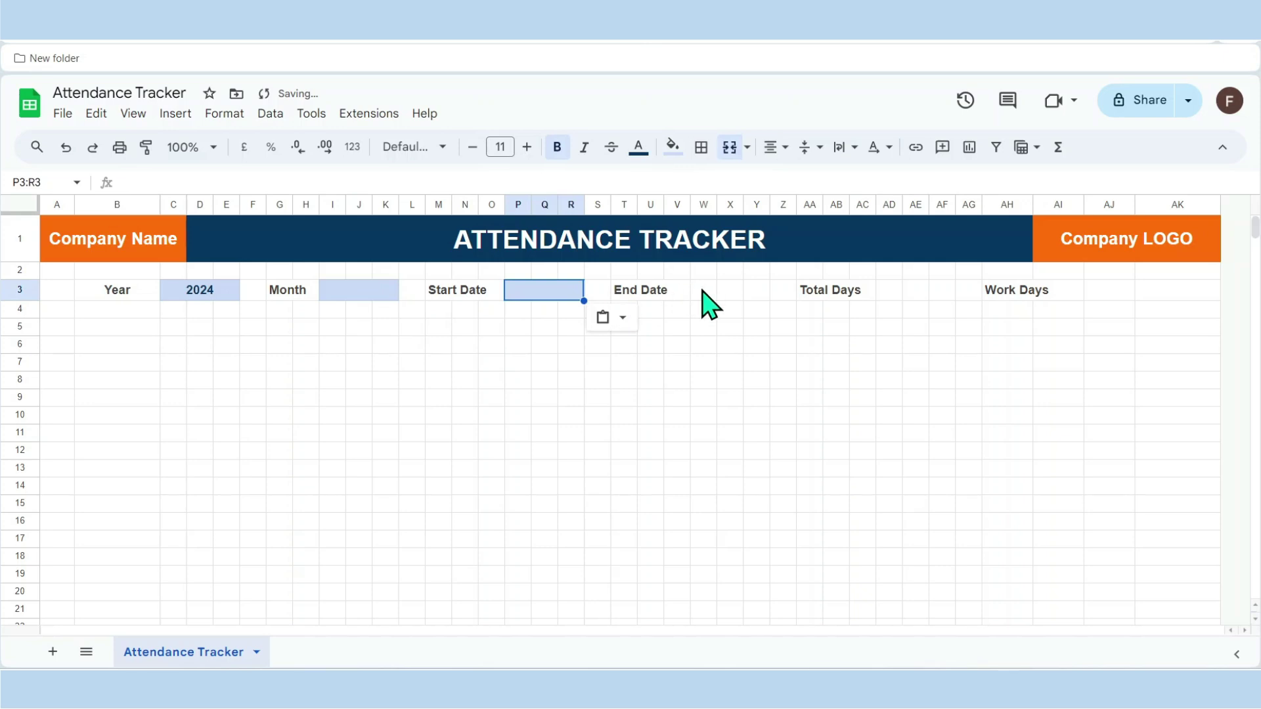
pyautogui.click(701, 290)
pyautogui.hotkey('ctrl', 'v')
pyautogui.click(893, 291)
pyautogui.hotkey('ctrl', 'v')
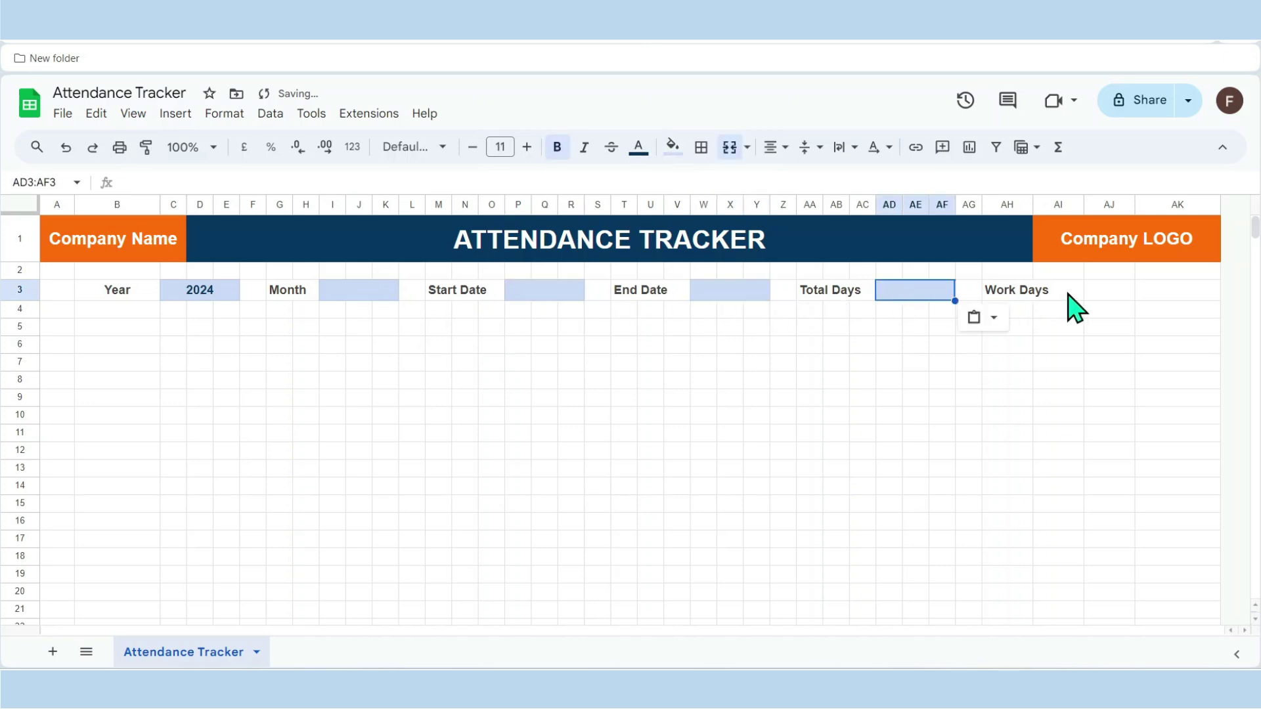
# Merge cells AJ3:AK3 beside the Work Days label and fill the block with light cornflower blue.
pyautogui.click(1093, 290)
pyautogui.hotkey('shift', 'Right')
pyautogui.click(968, 362)
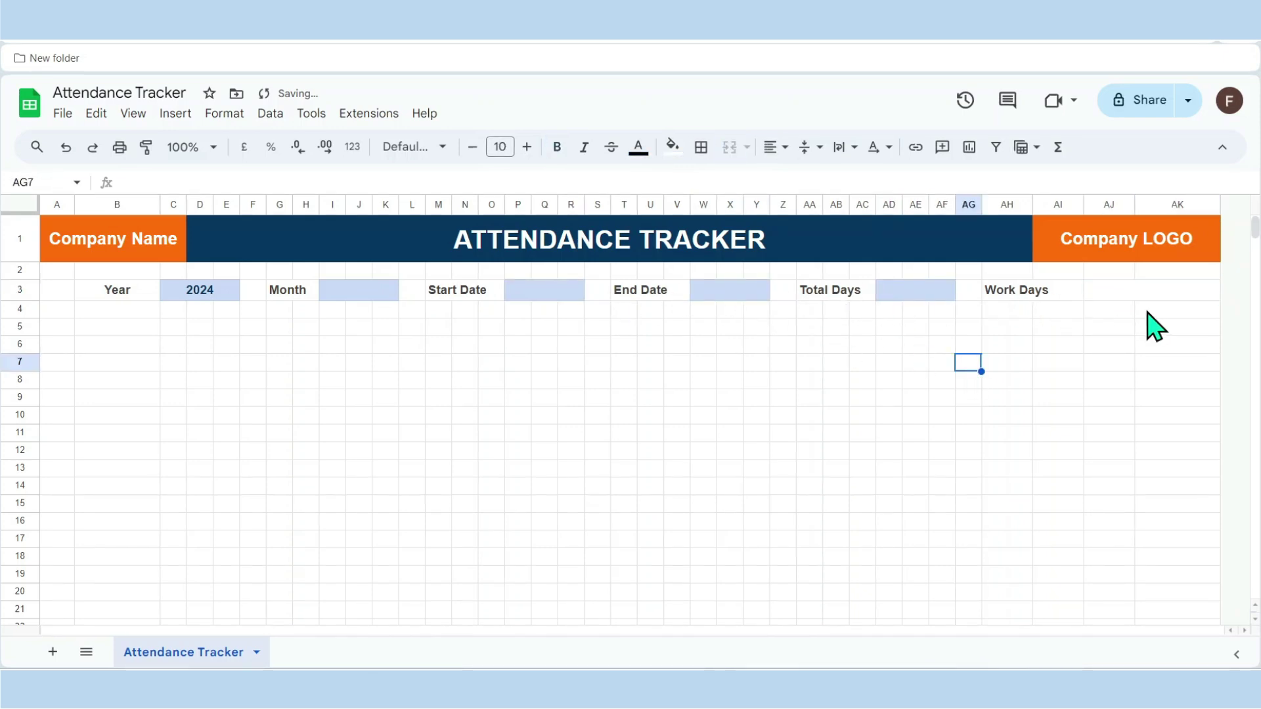
pyautogui.click(1153, 291)
pyautogui.click(672, 147)
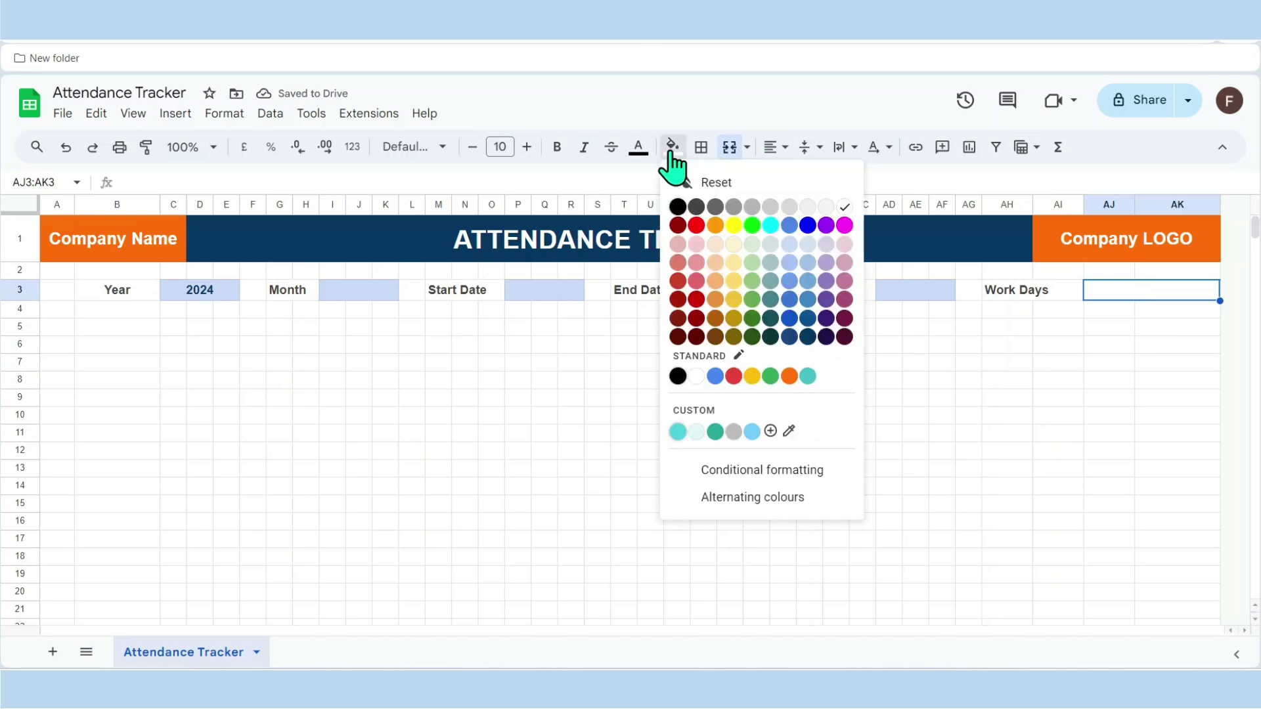
pyautogui.click(791, 248)
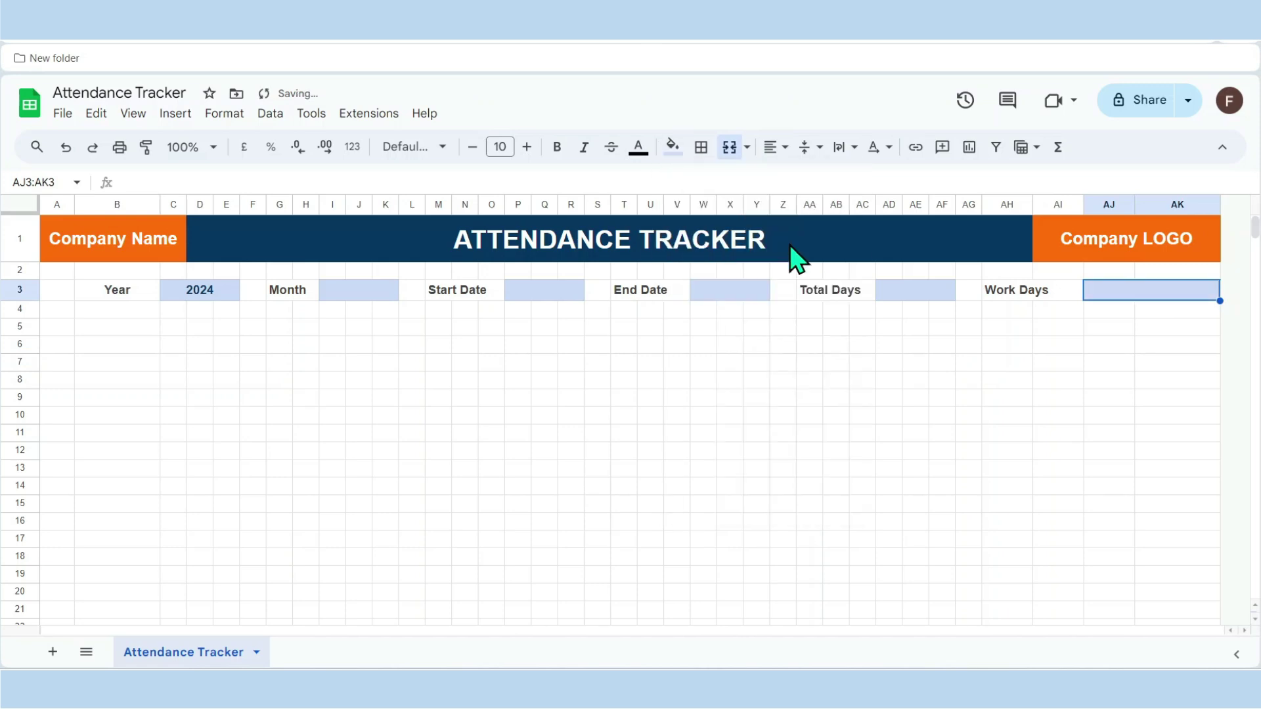
# Format the Work Days block AJ3:AK3 with dark blue, bold, centred text at size 11.
pyautogui.click(638, 148)
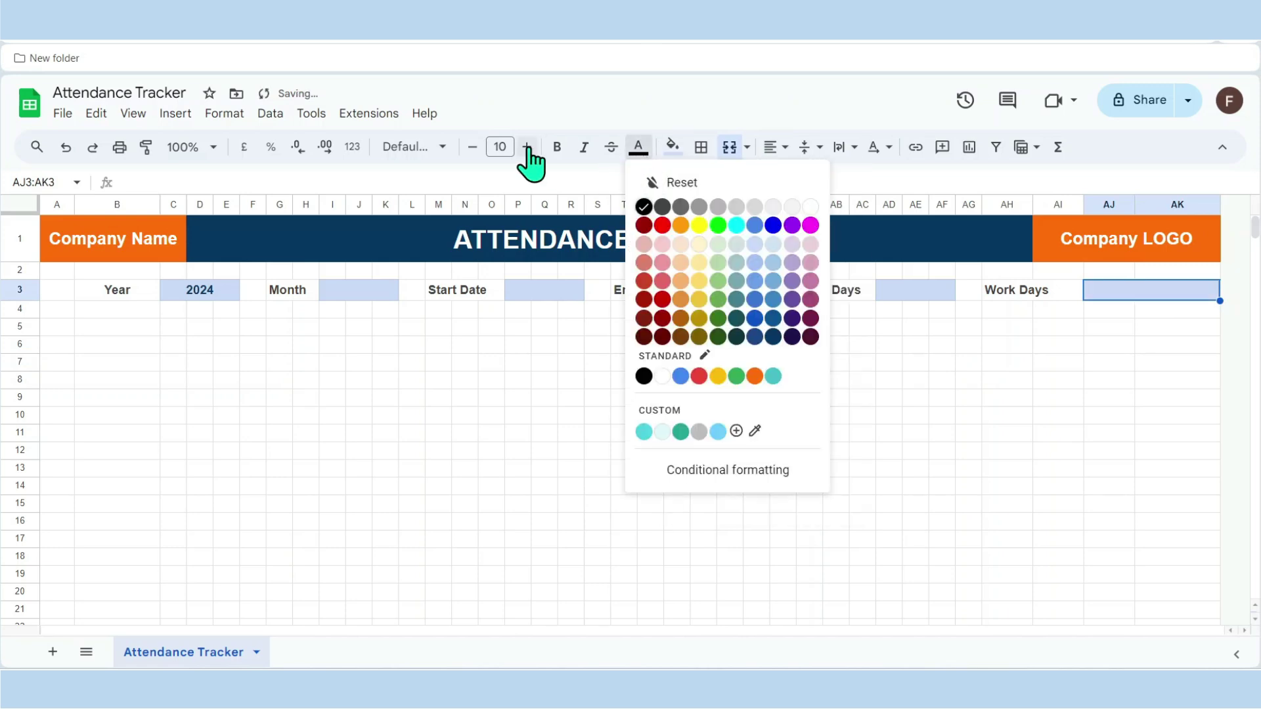
pyautogui.click(775, 337)
pyautogui.click(527, 148)
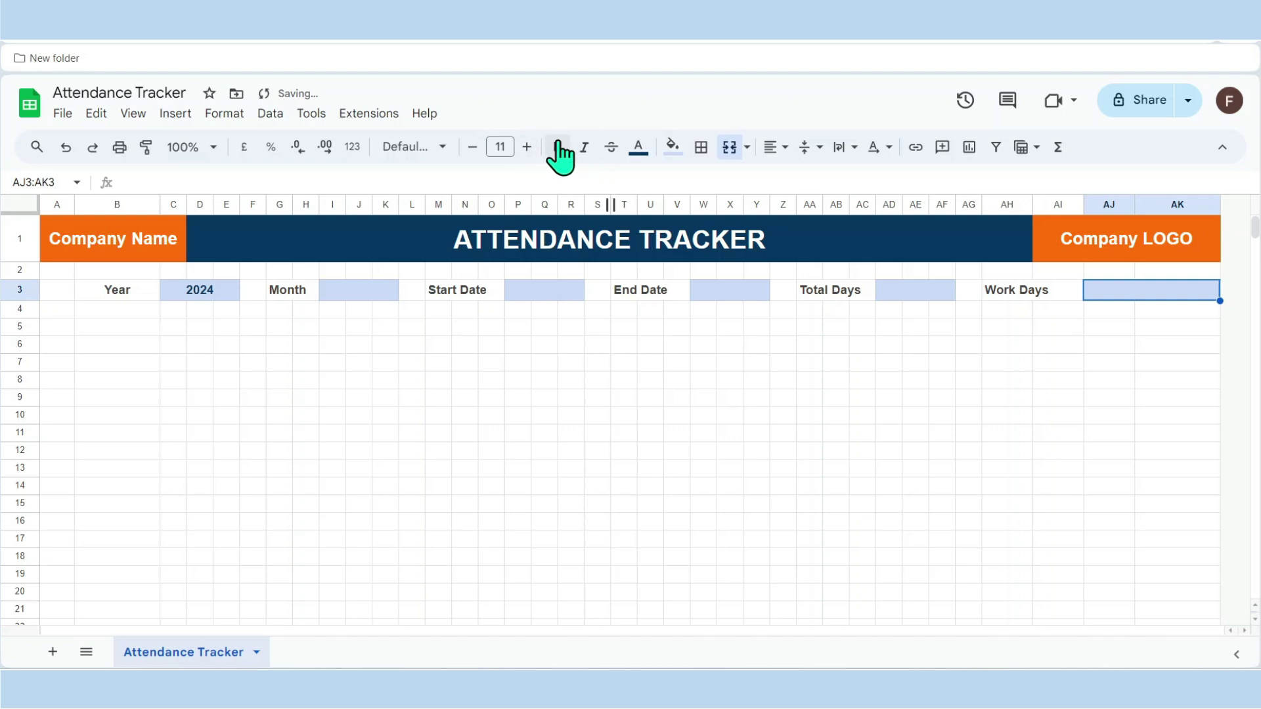
pyautogui.click(557, 146)
pyautogui.click(770, 149)
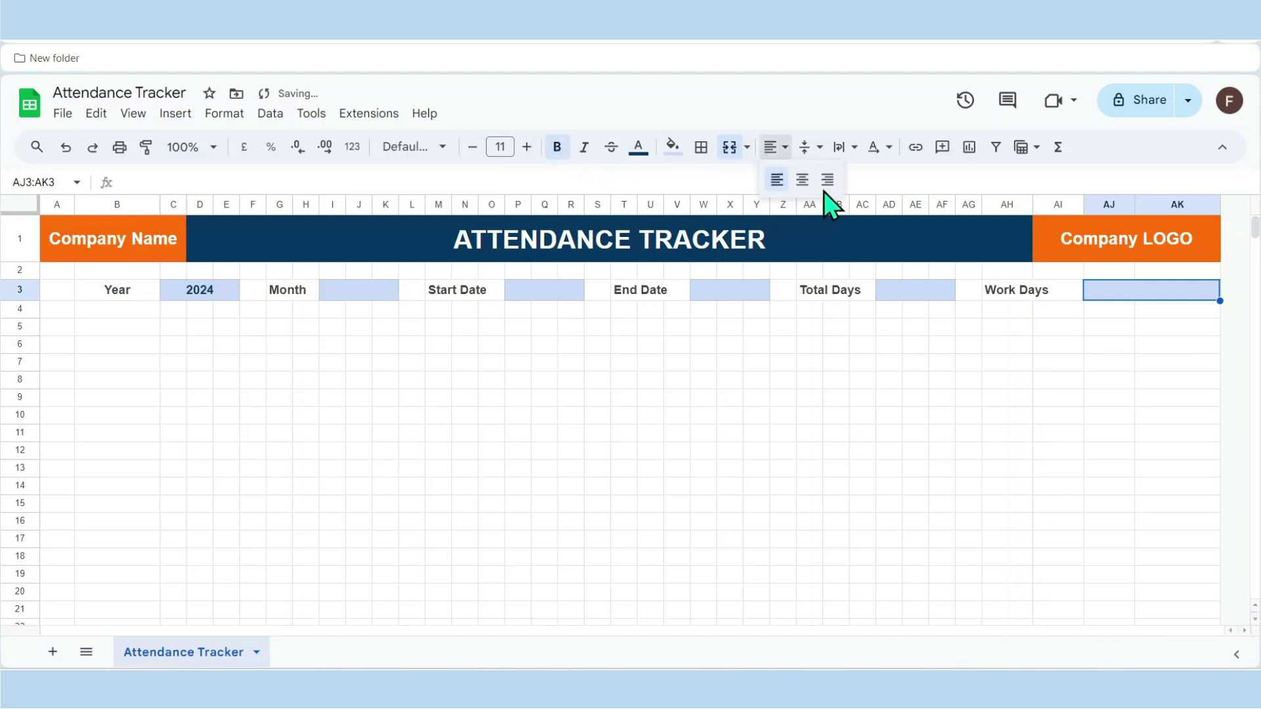
pyautogui.click(801, 179)
pyautogui.click(703, 381)
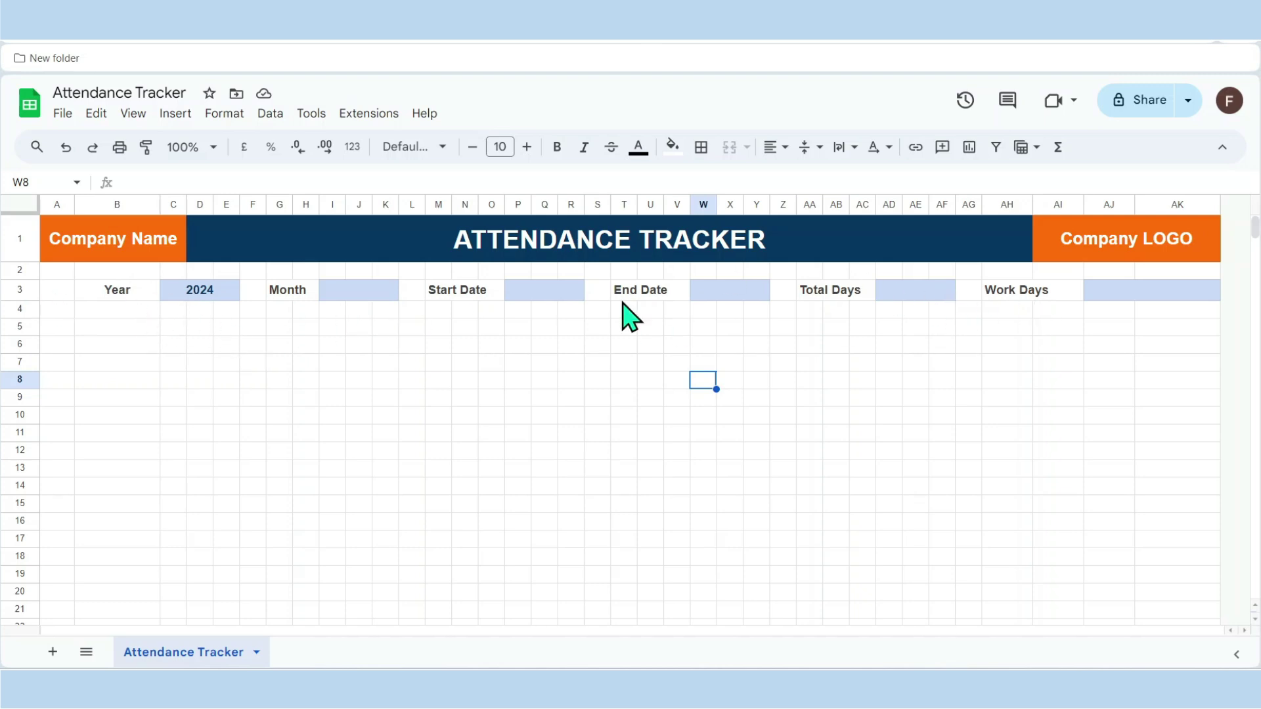
# Enter 1 as the month in the blue block I3:K3.
pyautogui.click(326, 293)
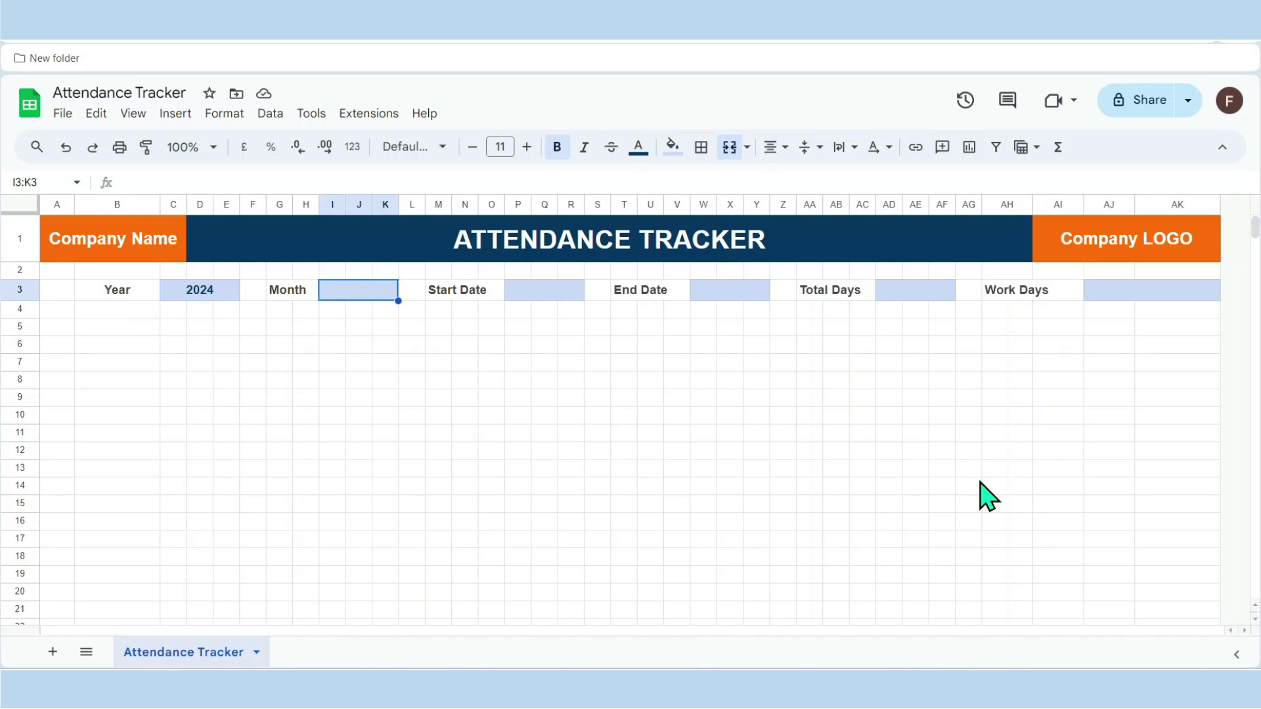
pyautogui.press('Tab')
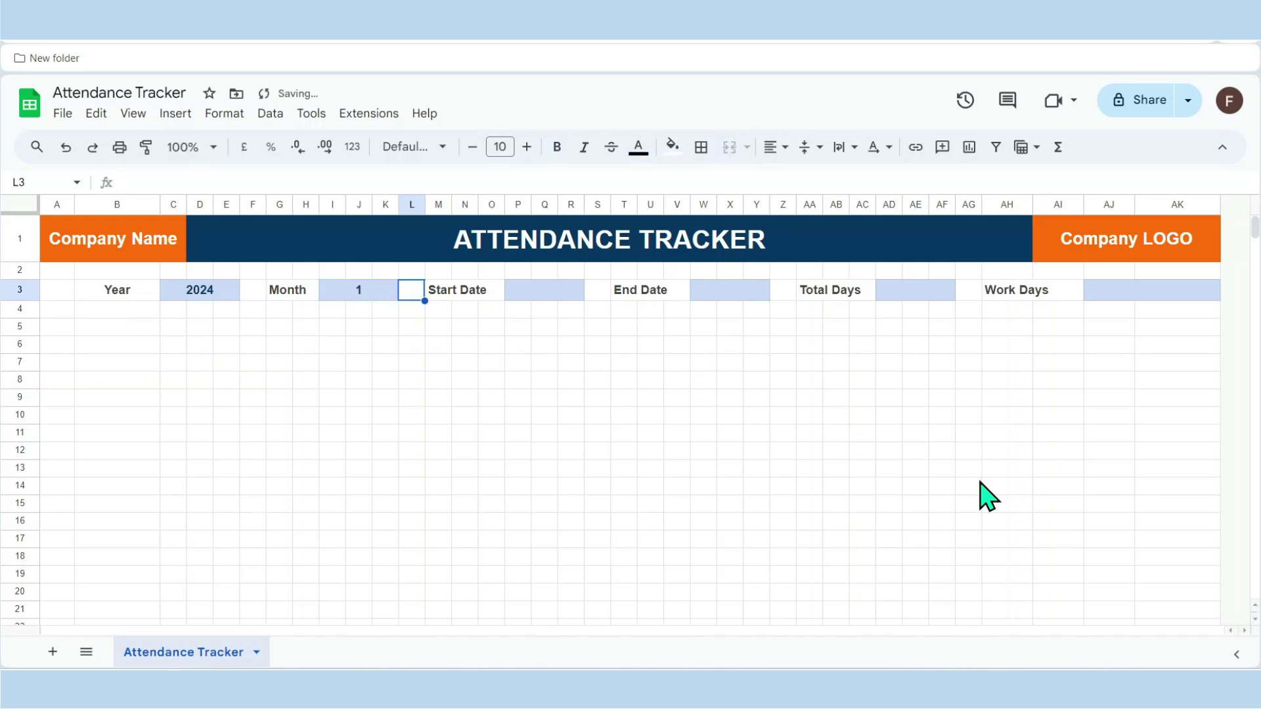
pyautogui.press('Left')
# Enter the formula =DATE(C3,I3,1) in the Start Date block P3:R3, referencing the year and month cells.
pyautogui.press('Right')
pyautogui.press('Right')
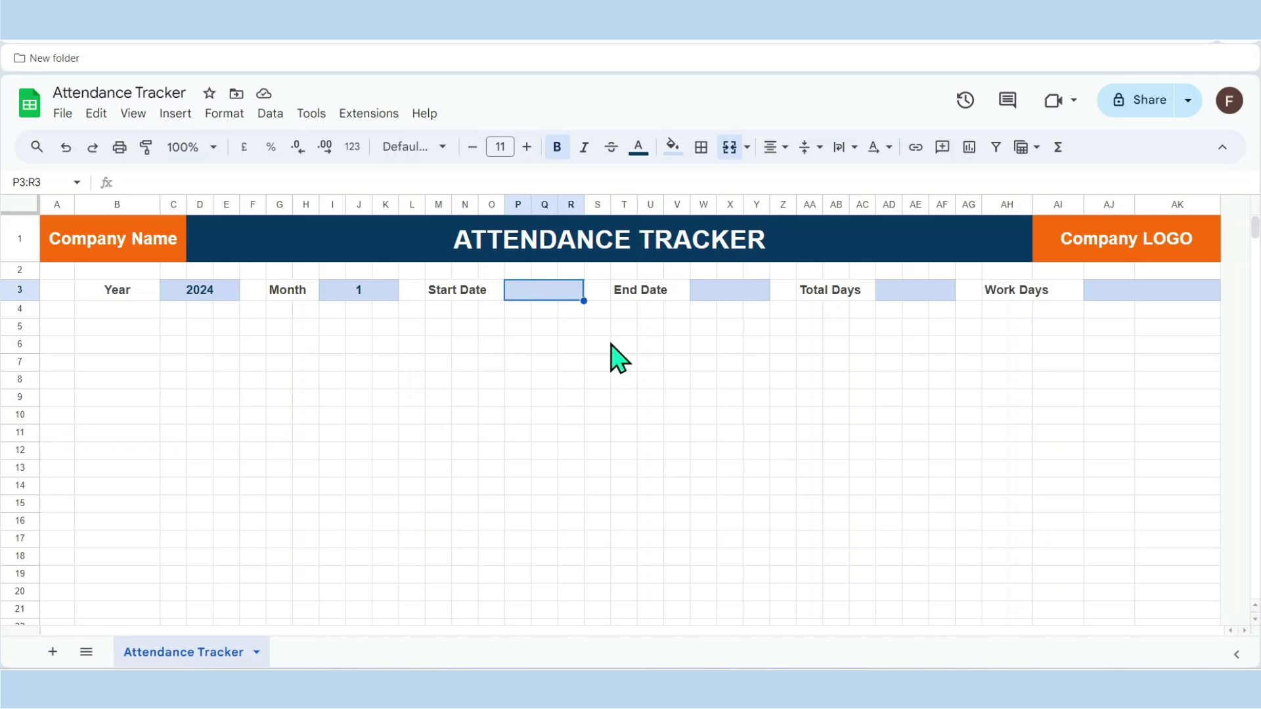
pyautogui.doubleClick(549, 289)
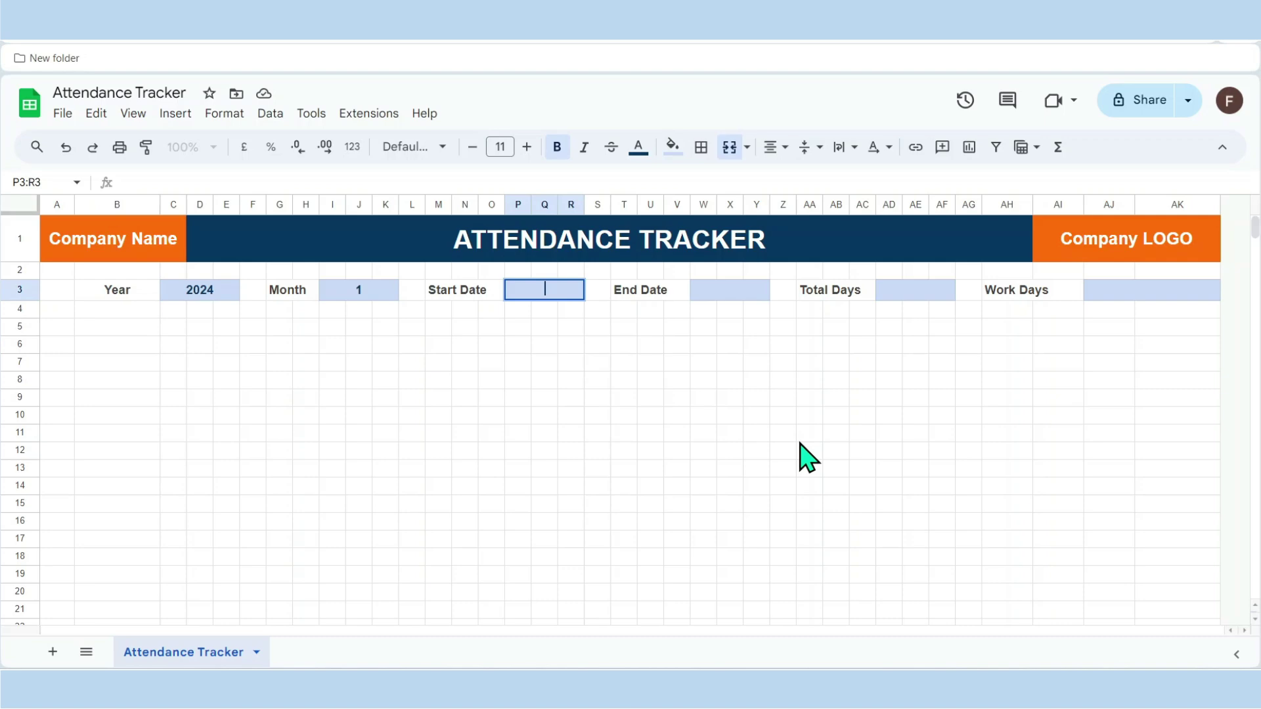
pyautogui.write('=Date(')
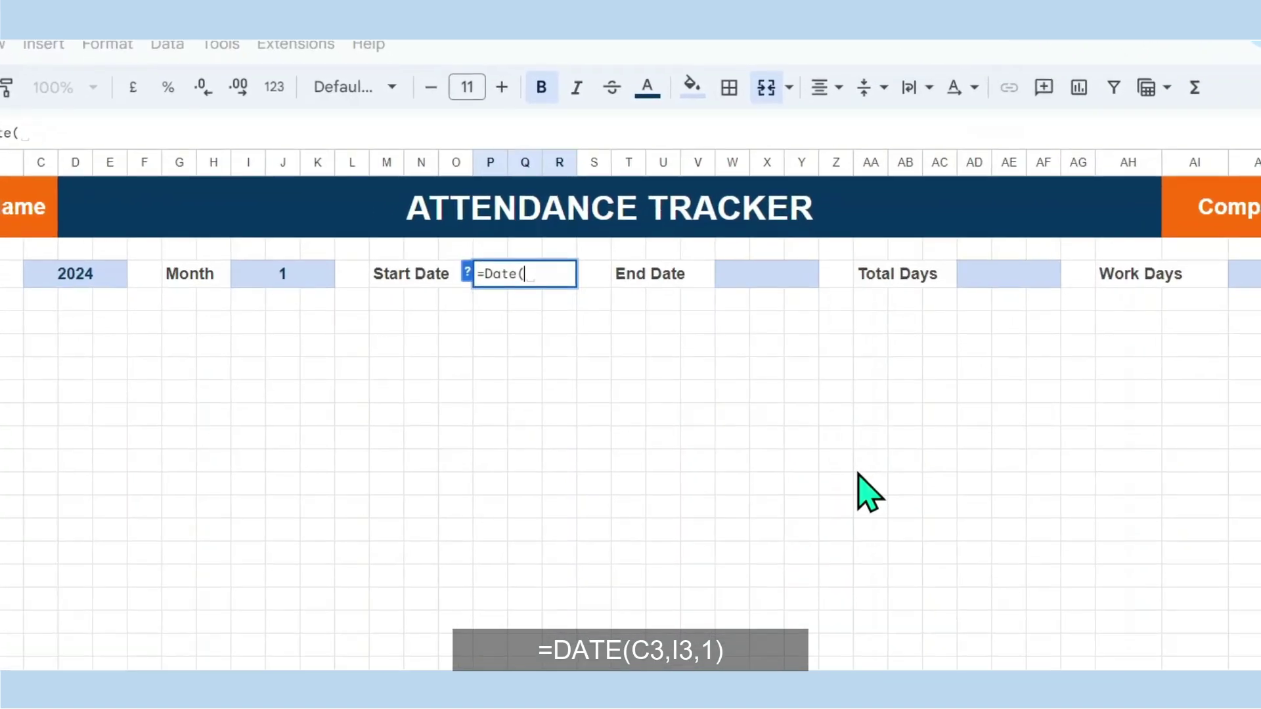
pyautogui.press('Left')
pyautogui.press('Left')
pyautogui.press('Left')
pyautogui.press('Left')
pyautogui.press('Left')
pyautogui.press('Left')
pyautogui.press('Left')
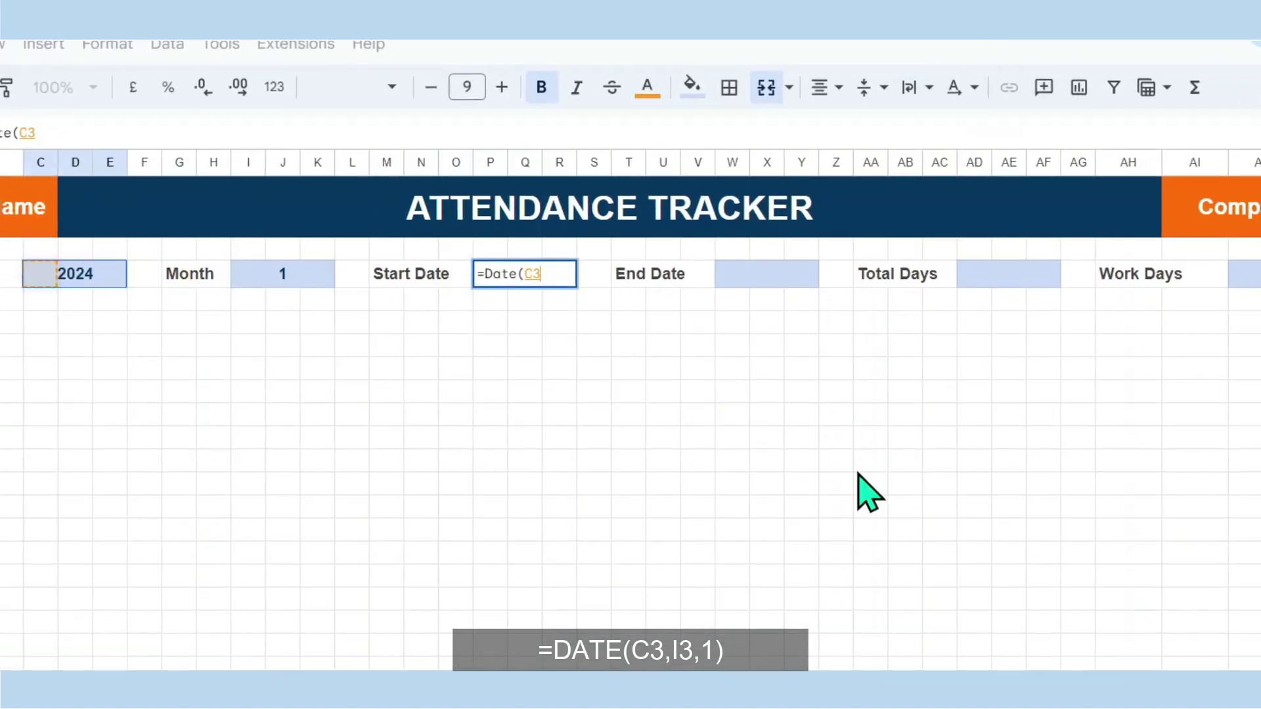
pyautogui.write(',')
pyautogui.press('Left')
pyautogui.press('Left')
pyautogui.press('Left')
pyautogui.press('Left')
pyautogui.press('Left')
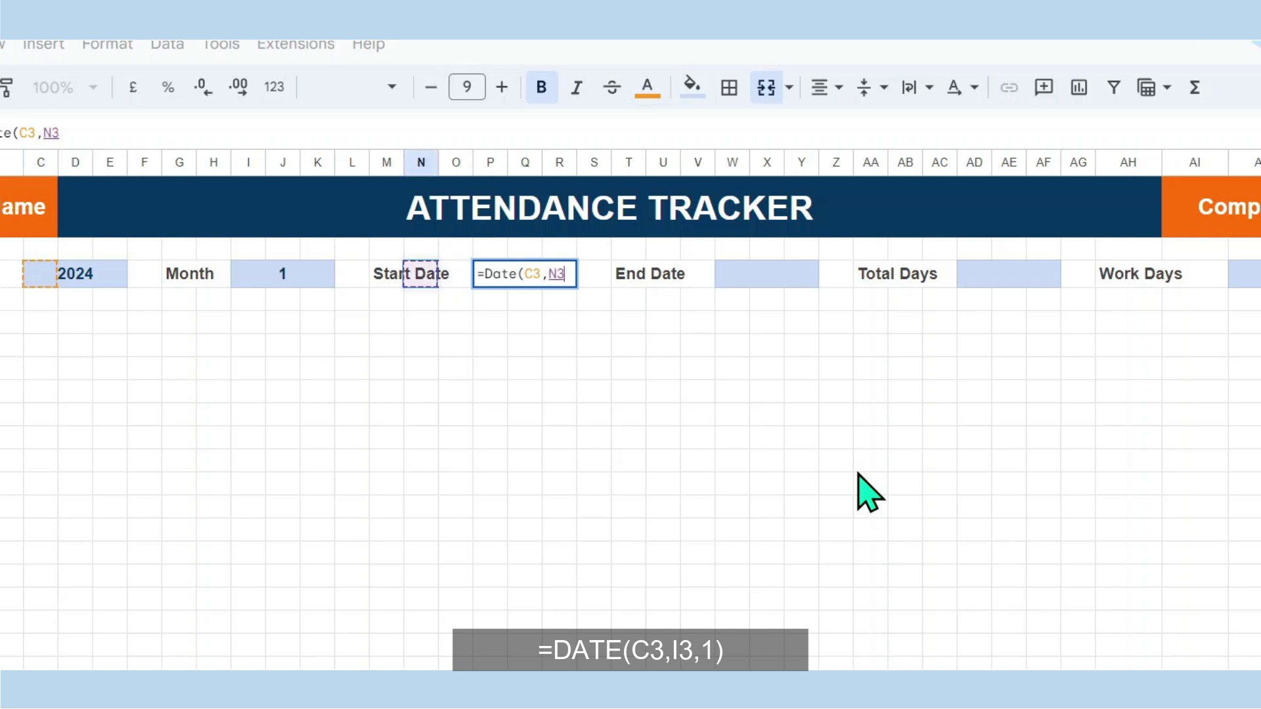
pyautogui.write(',')
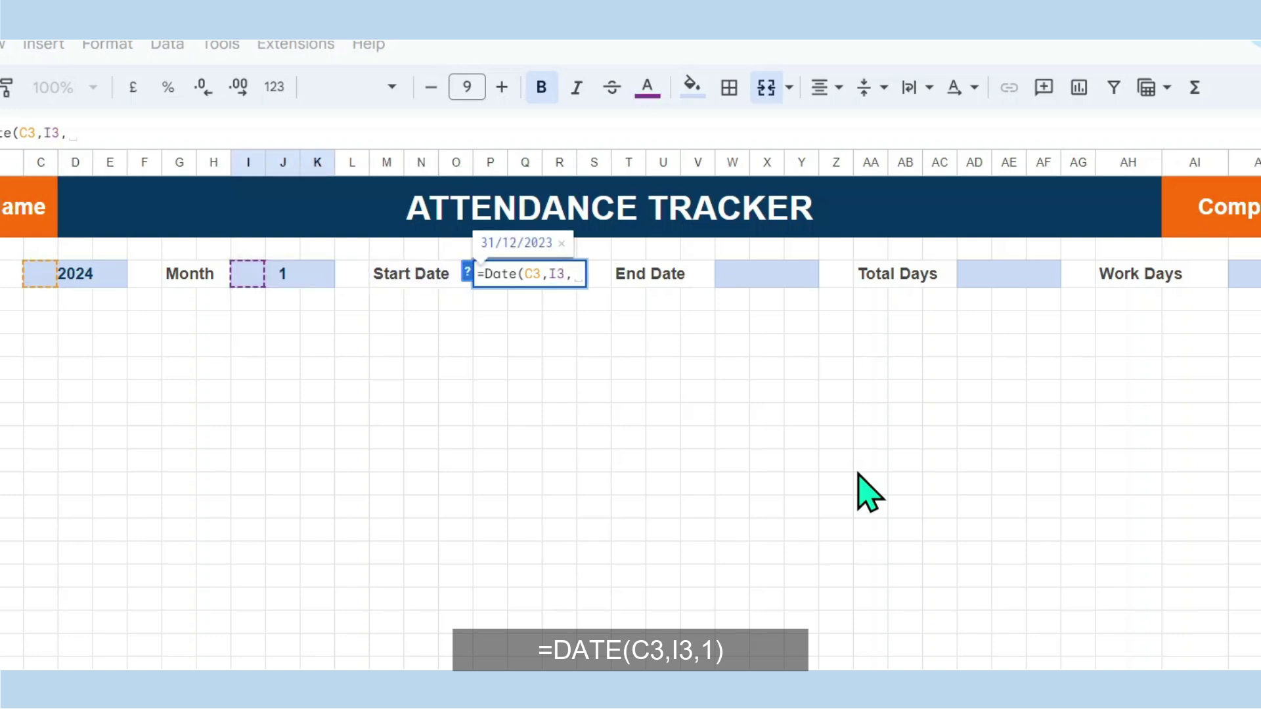
pyautogui.write('1')
pyautogui.press('Return')
# Enter the formula =EOMONTH(DATE(C3,I3,1),0) in the End Date block W3:Y3.
pyautogui.press('Up')
pyautogui.press('Right')
pyautogui.press('Right')
pyautogui.press('Right')
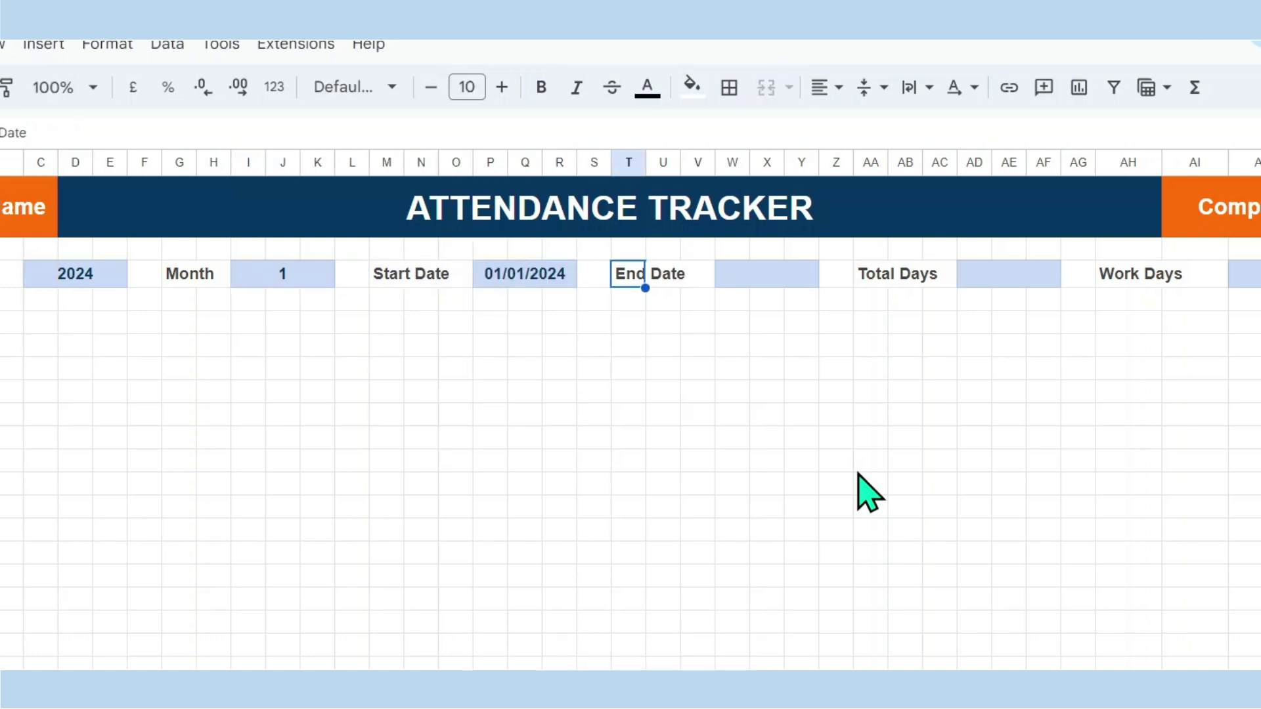
pyautogui.press('Right')
pyautogui.press('Right')
pyautogui.press('Right')
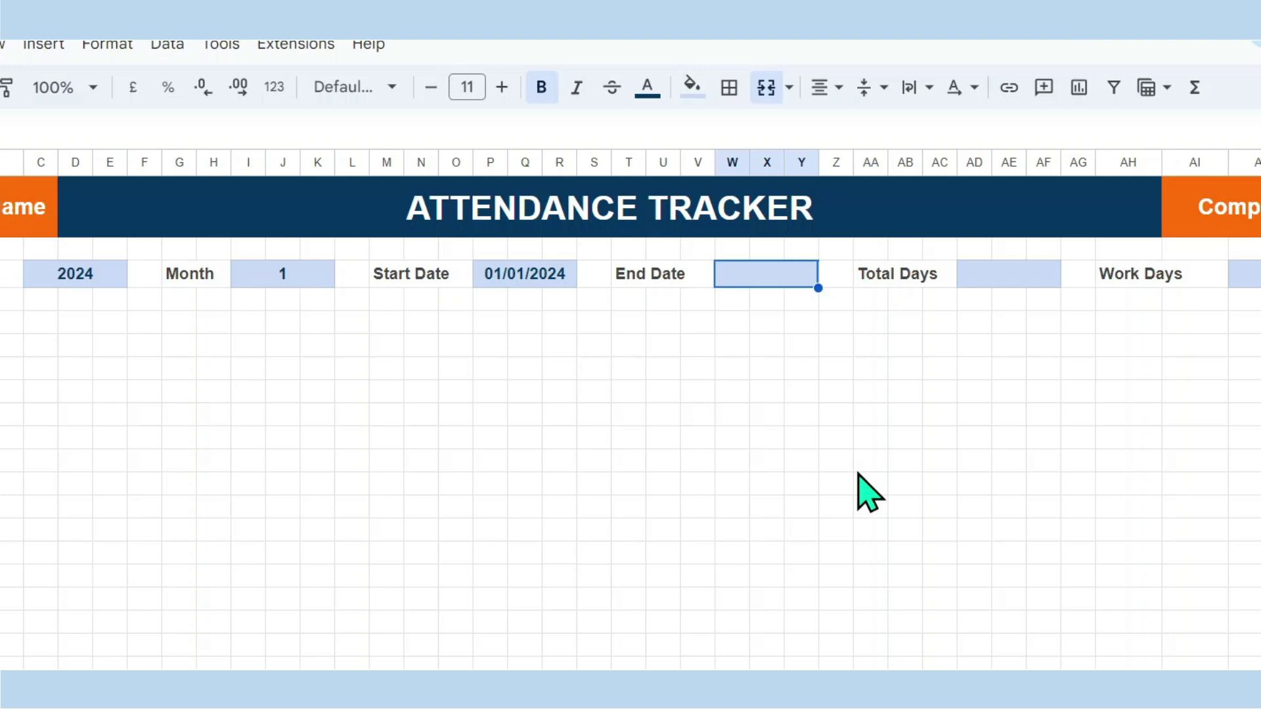
pyautogui.write('=EOMONTH')
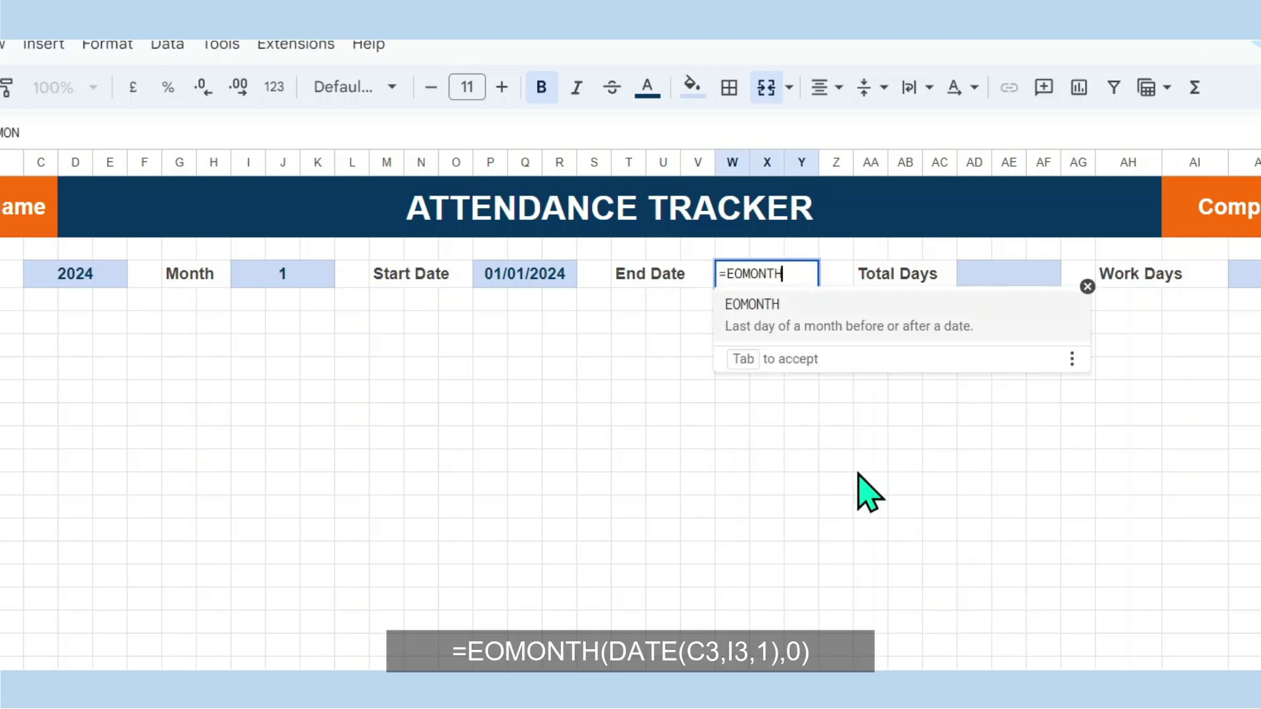
pyautogui.write('(')
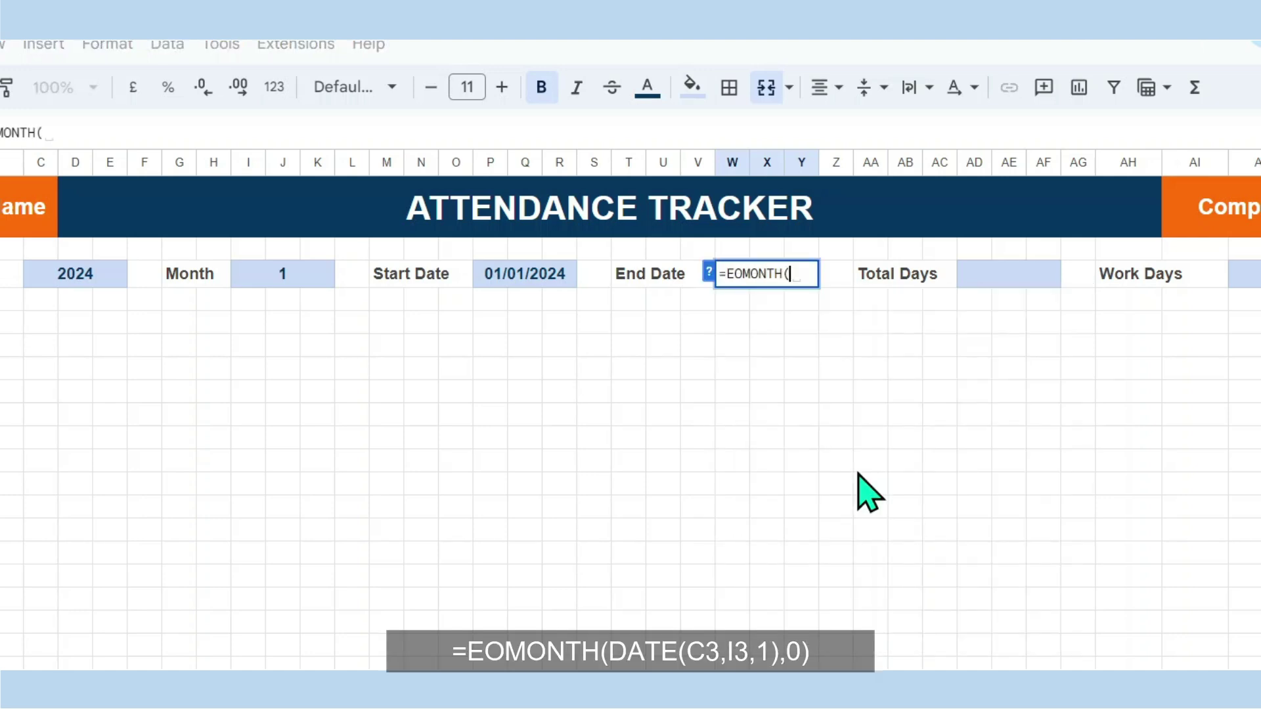
pyautogui.write('DATE(')
pyautogui.press('Left')
pyautogui.press('Left')
pyautogui.press('Left')
pyautogui.press('Left')
pyautogui.press('Left')
pyautogui.press('Left')
pyautogui.press('Left')
pyautogui.press('Left')
pyautogui.press('Left')
pyautogui.press('Left')
pyautogui.press('Left')
pyautogui.press('Left')
pyautogui.press('Left')
pyautogui.press('Left')
pyautogui.press('Left')
pyautogui.press('Left')
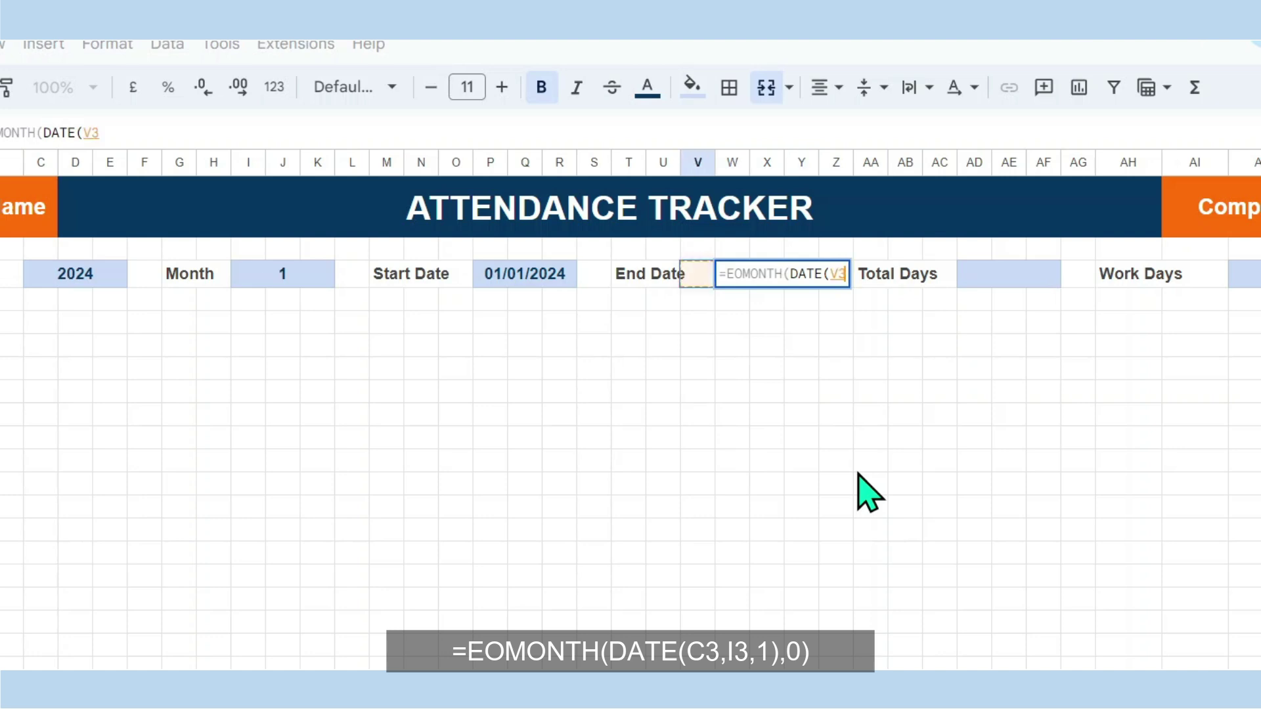
pyautogui.press('Left')
pyautogui.press('Left')
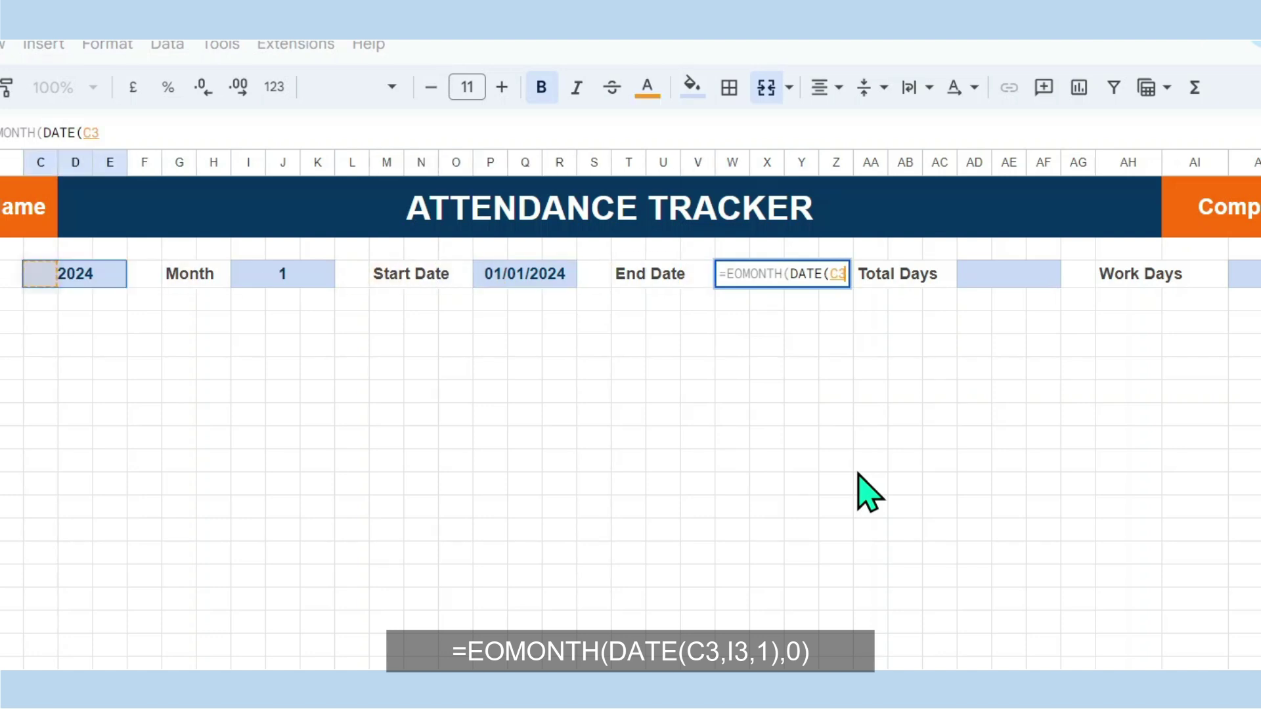
pyautogui.write(',')
pyautogui.press('Left')
pyautogui.press('Left')
pyautogui.press('Left')
pyautogui.press('Left')
pyautogui.press('Left')
pyautogui.press('Left')
pyautogui.press('Left')
pyautogui.press('Left')
pyautogui.press('Left')
pyautogui.press('Left')
pyautogui.press('Left')
pyautogui.press('Left')
pyautogui.press('Left')
pyautogui.press('Left')
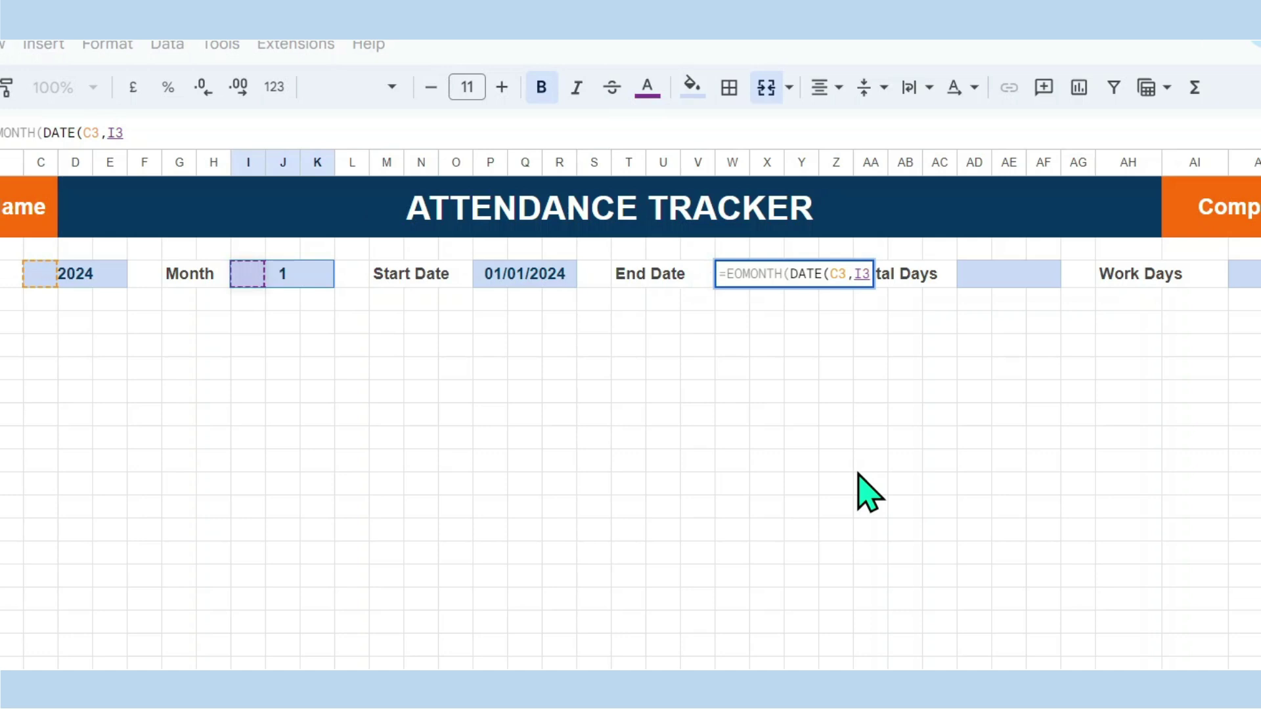
pyautogui.write(',1),')
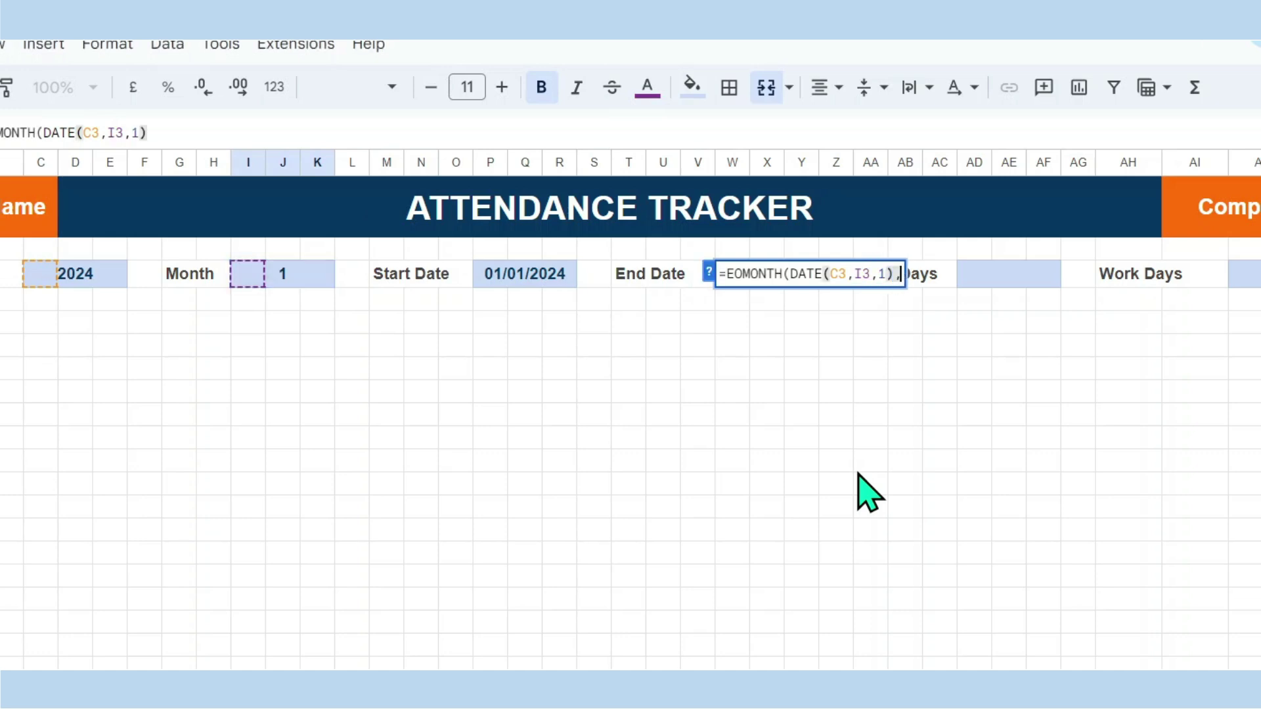
pyautogui.write('0')
pyautogui.press('Return')
# Enter the formula =DAY(EOMONTH(DATE(C3,I3,1),0)) in the Total Days block AD3:AF3.
pyautogui.press('Up')
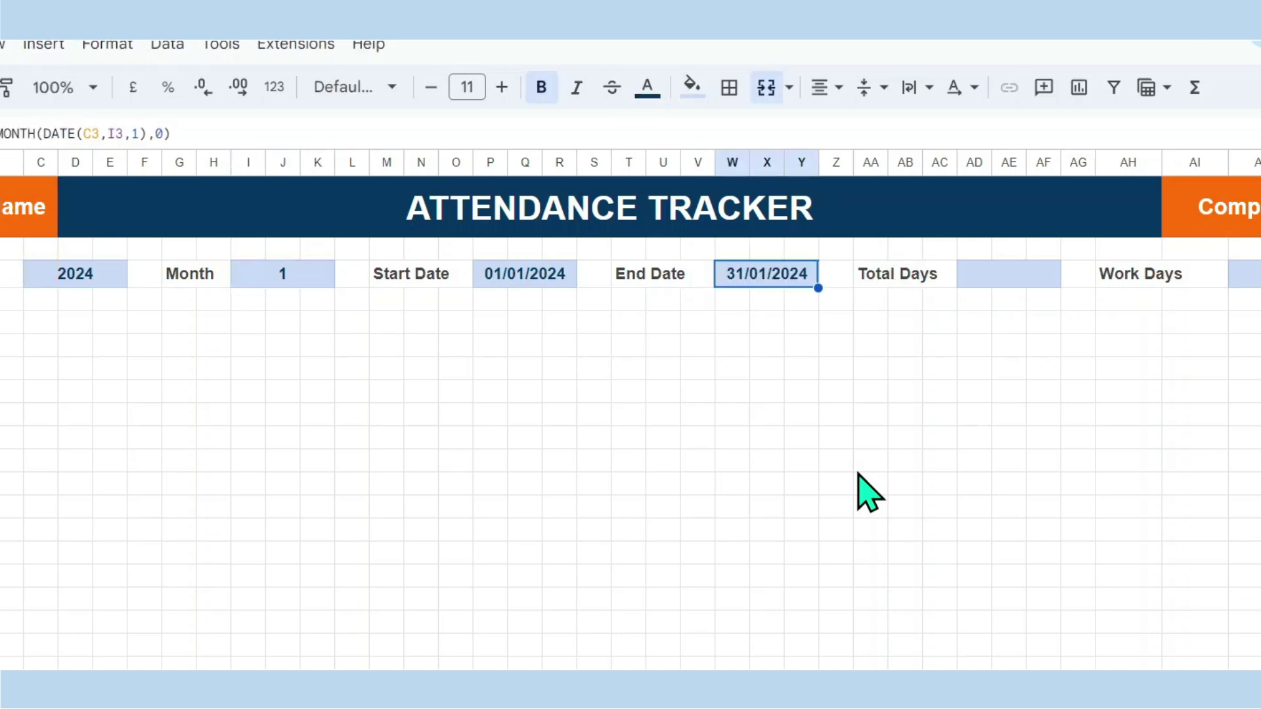
pyautogui.press('Right')
pyautogui.press('Right')
pyautogui.press('Right')
pyautogui.press('Right')
pyautogui.press('Right')
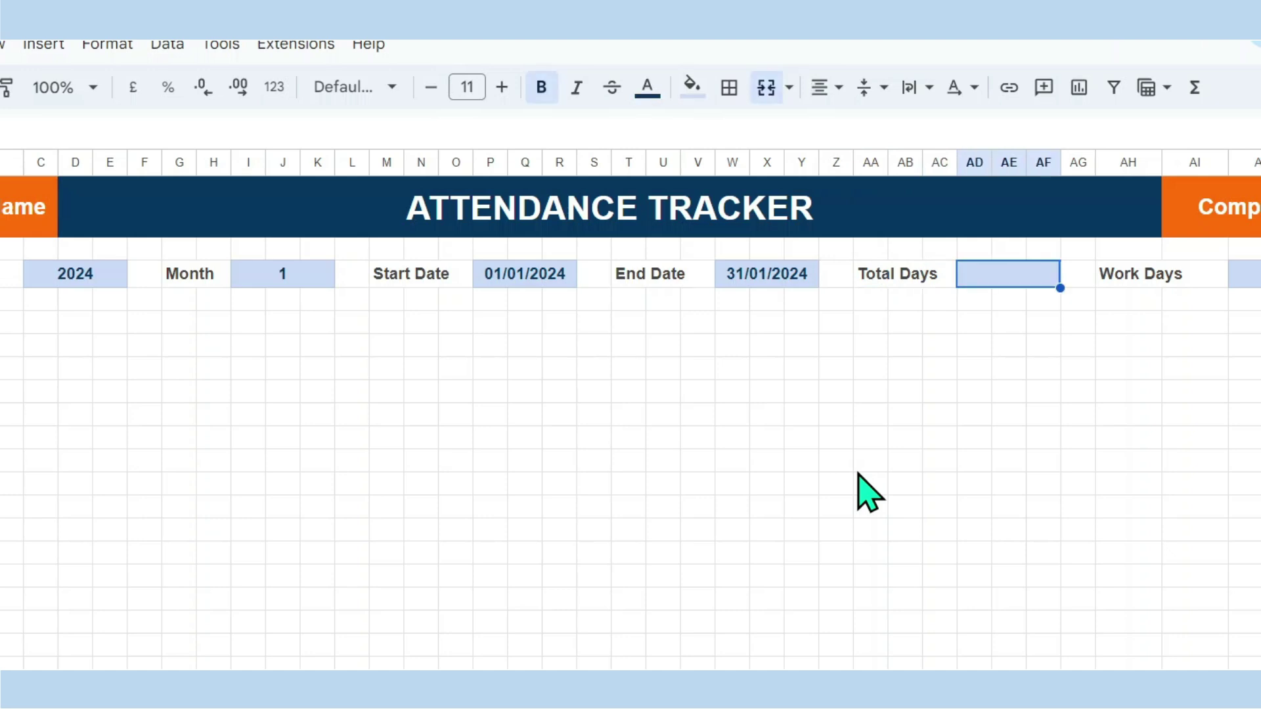
pyautogui.write('=Day(')
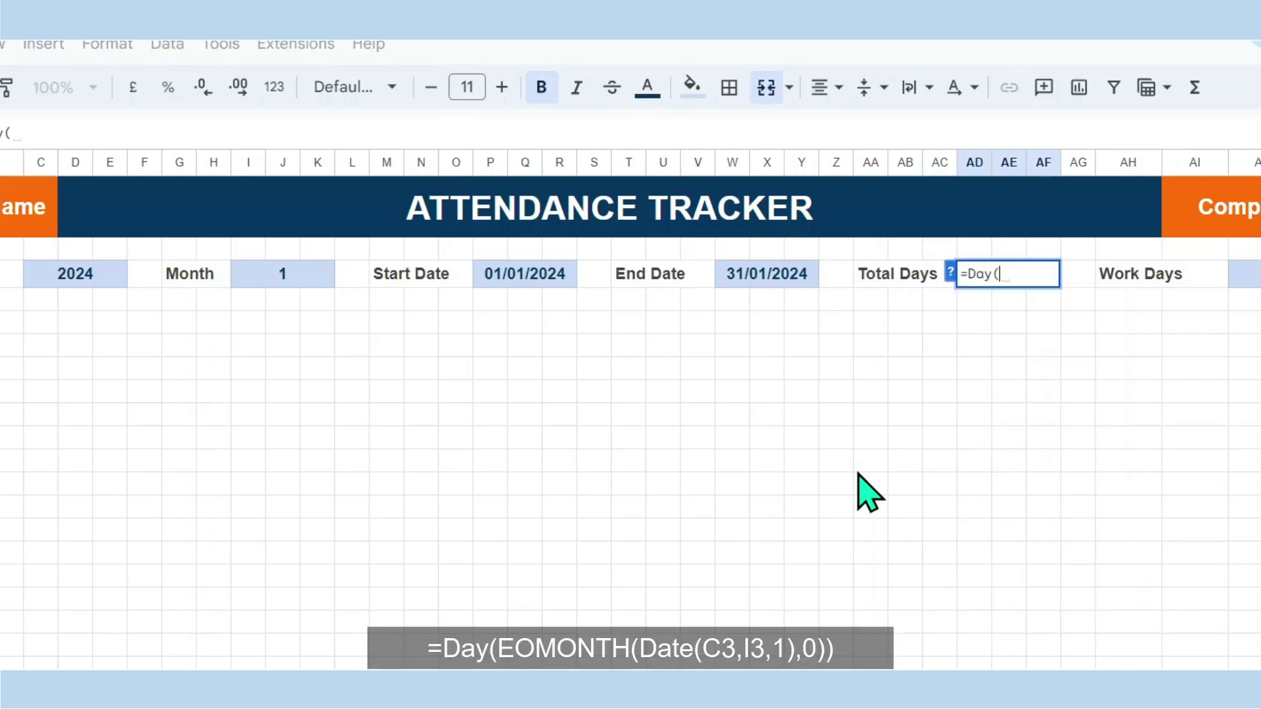
pyautogui.write('EOMONTH(')
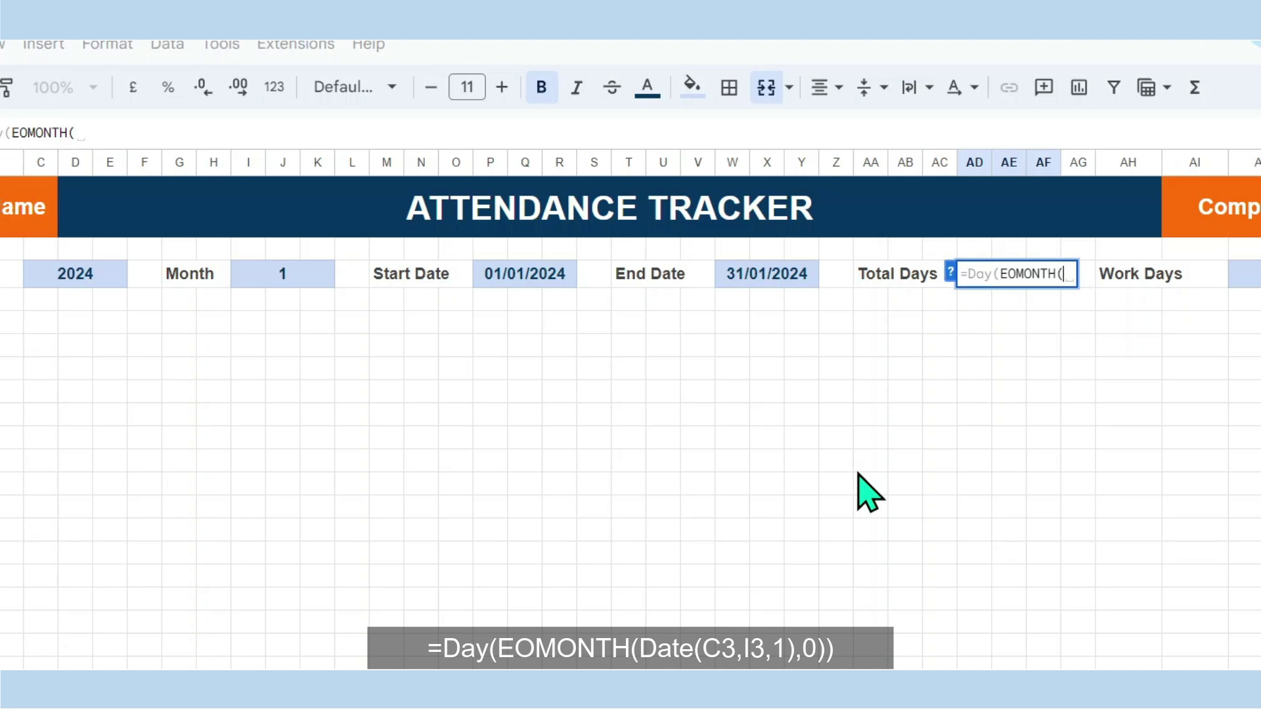
pyautogui.write('Date')
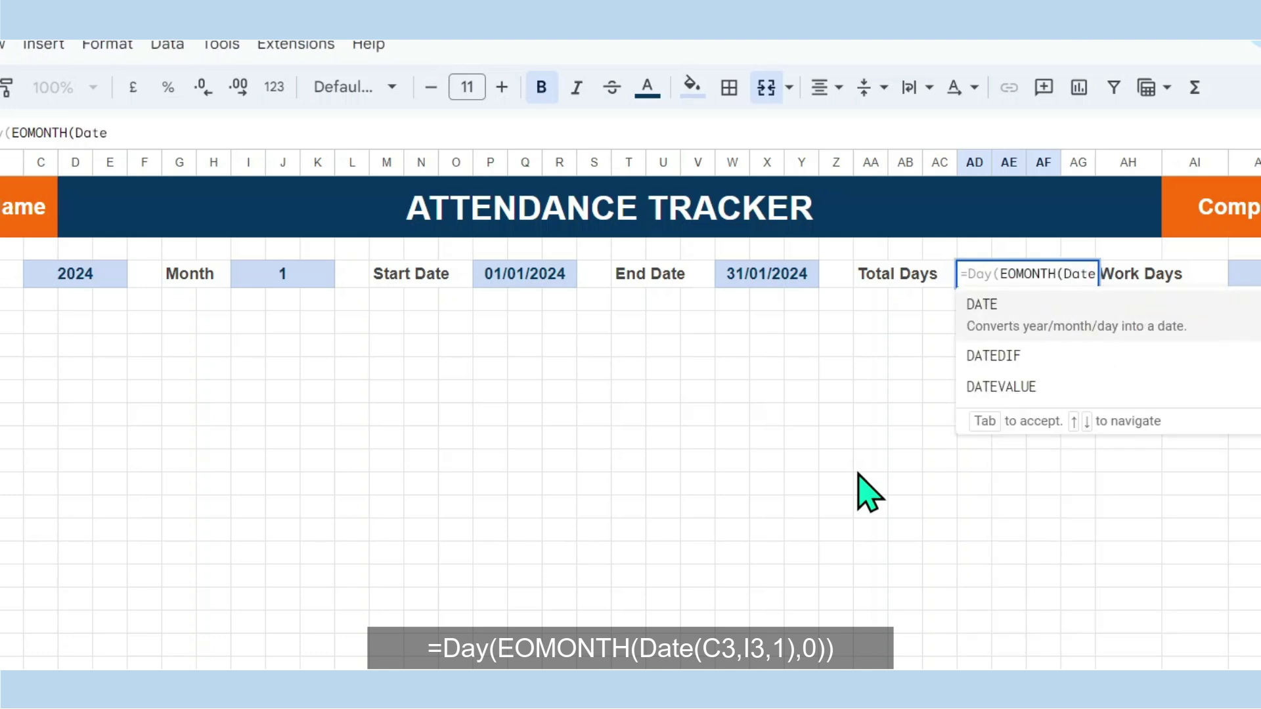
pyautogui.write('(')
pyautogui.press('Left')
pyautogui.press('Left')
pyautogui.press('Left')
pyautogui.press('Left')
pyautogui.press('Left')
pyautogui.press('Left')
pyautogui.press('Left')
pyautogui.press('Left')
pyautogui.press('Left')
pyautogui.press('Left')
pyautogui.press('Left')
pyautogui.press('Left')
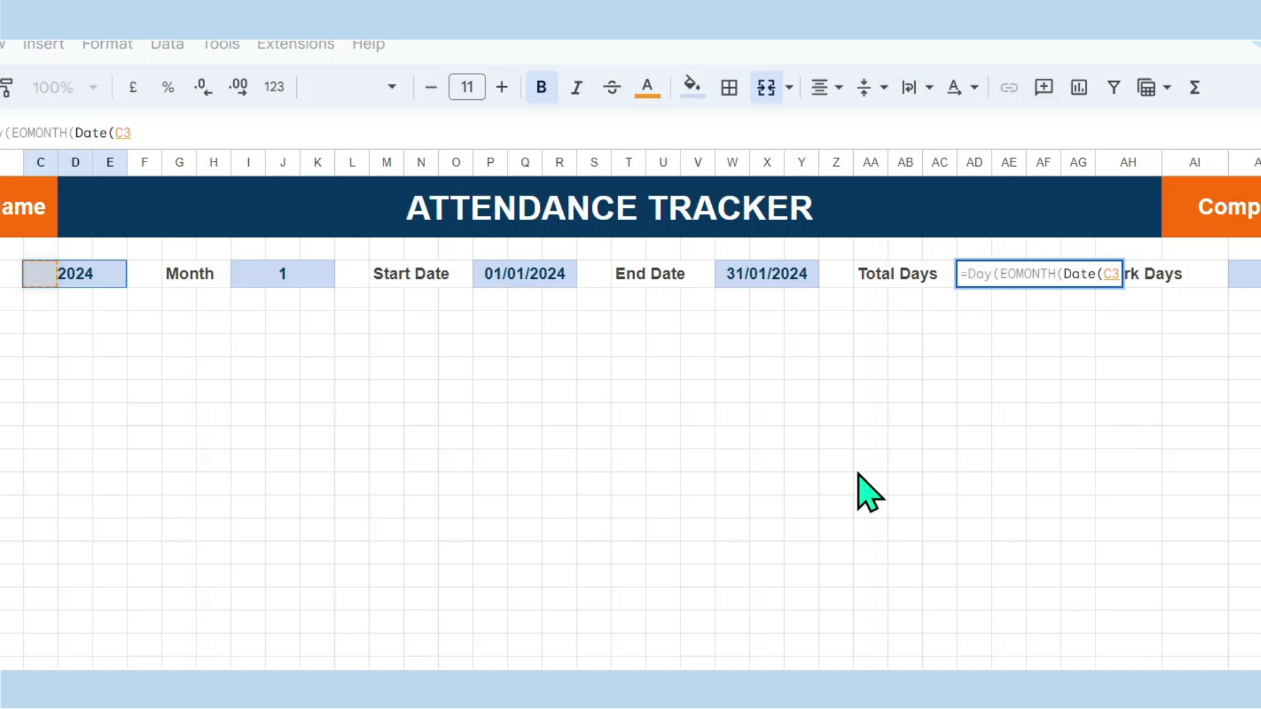
pyautogui.write(',')
pyautogui.press('Left')
pyautogui.press('Left')
pyautogui.press('Left')
pyautogui.press('Left')
pyautogui.press('Left')
pyautogui.press('Left')
pyautogui.press('Left')
pyautogui.press('Left')
pyautogui.press('Left')
pyautogui.press('Left')
pyautogui.press('Left')
pyautogui.press('Left')
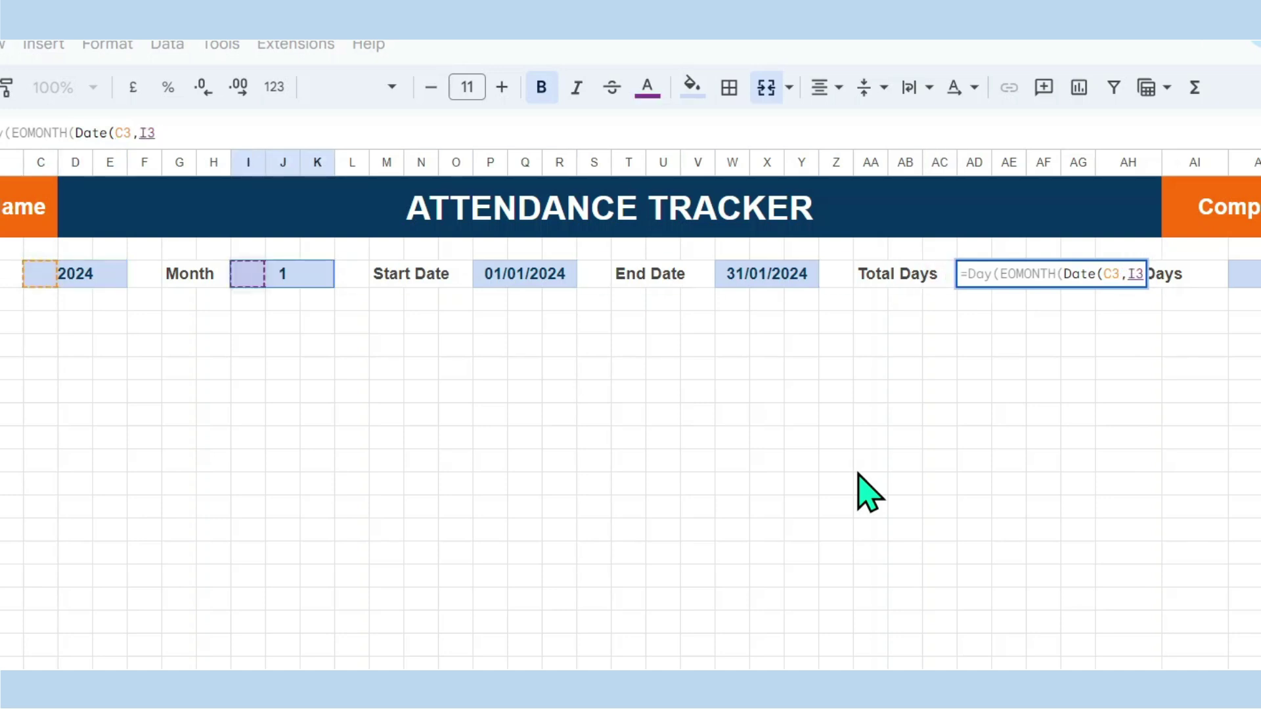
pyautogui.write(',')
pyautogui.write('1),0')
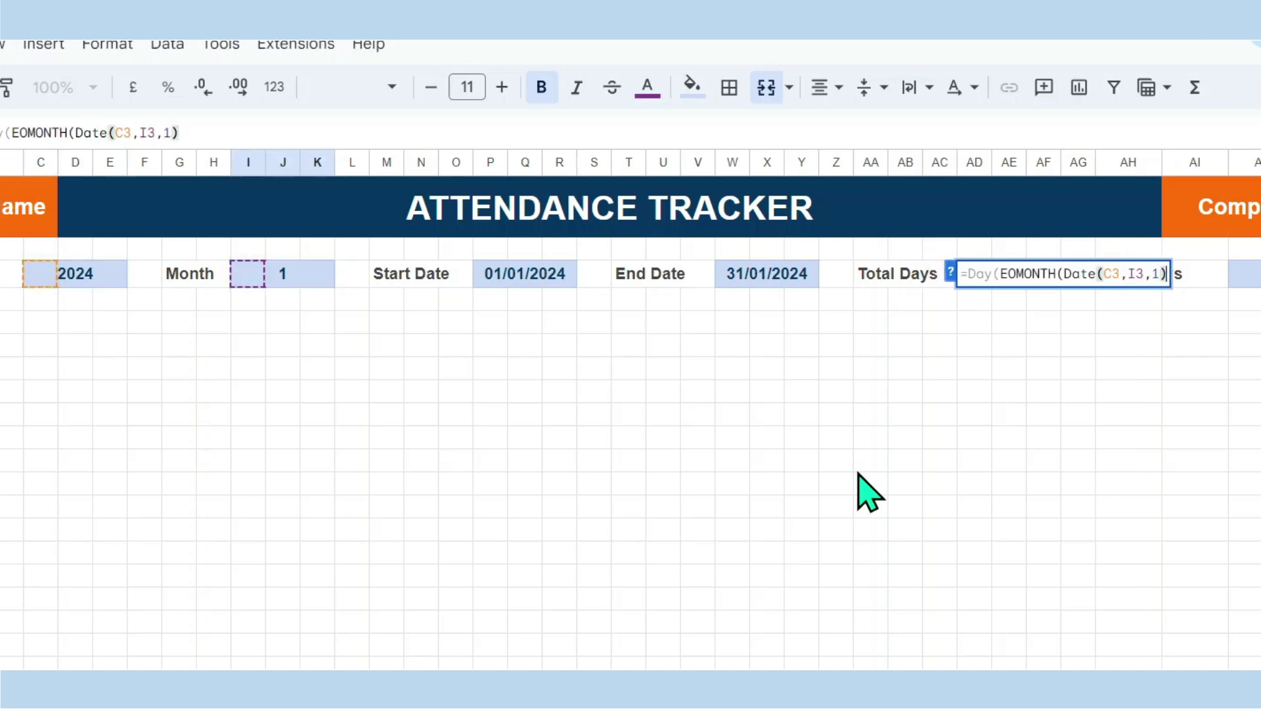
pyautogui.write('))')
pyautogui.press('Return')
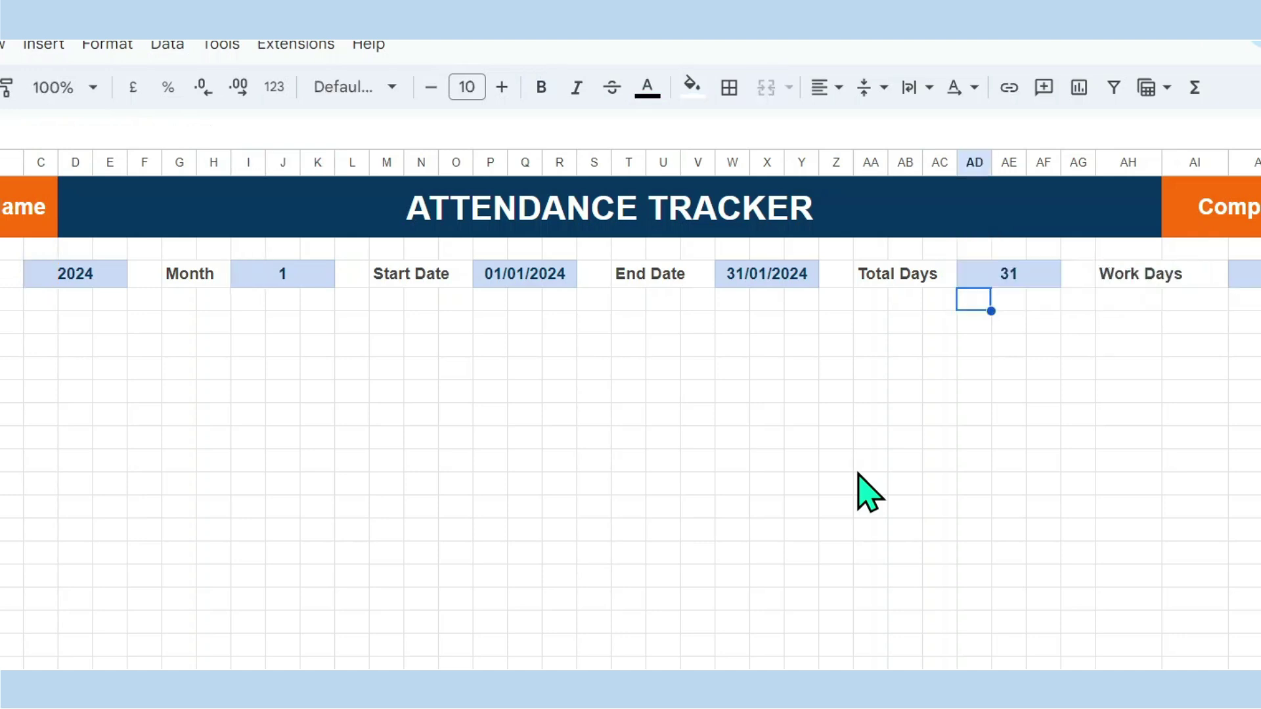
# Enter the formula =NETWORKDAYS(P3,W3) in the Work Days block AJ3:AK3, referencing the start and end dates.
pyautogui.press('Up')
pyautogui.press('Right')
pyautogui.press('Right')
pyautogui.press('Right')
pyautogui.press('Right')
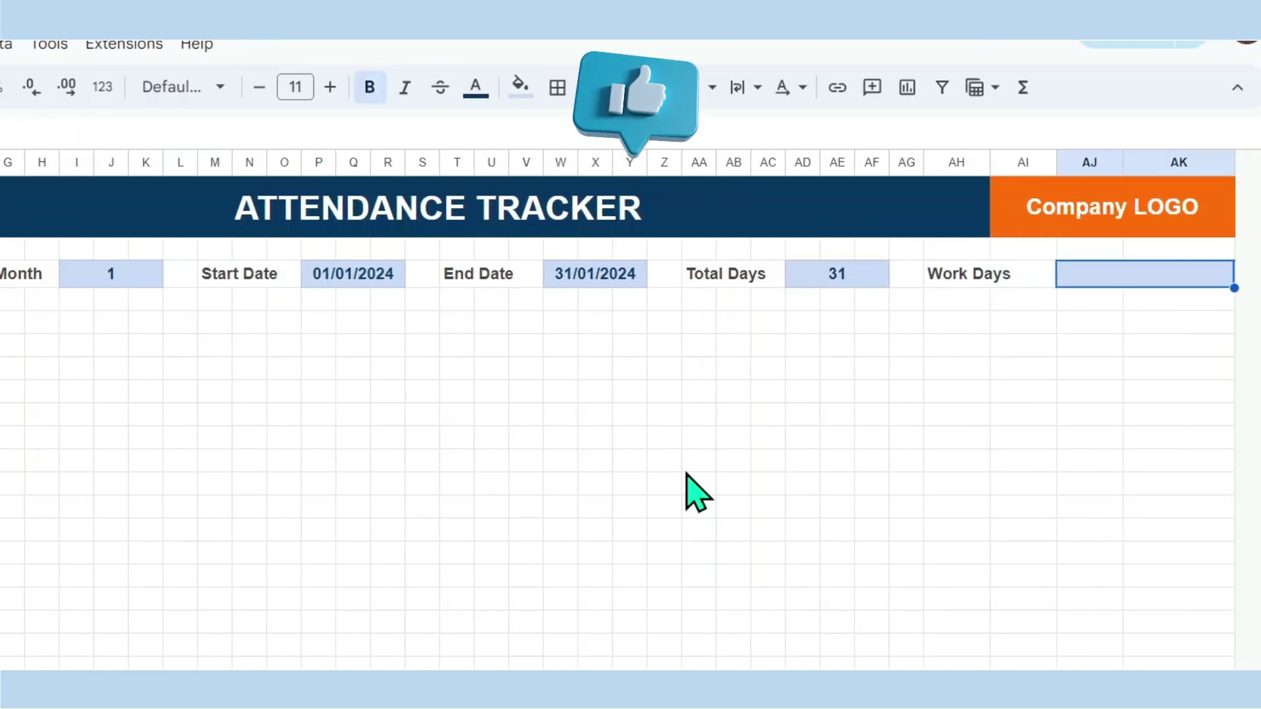
pyautogui.write('=netwo')
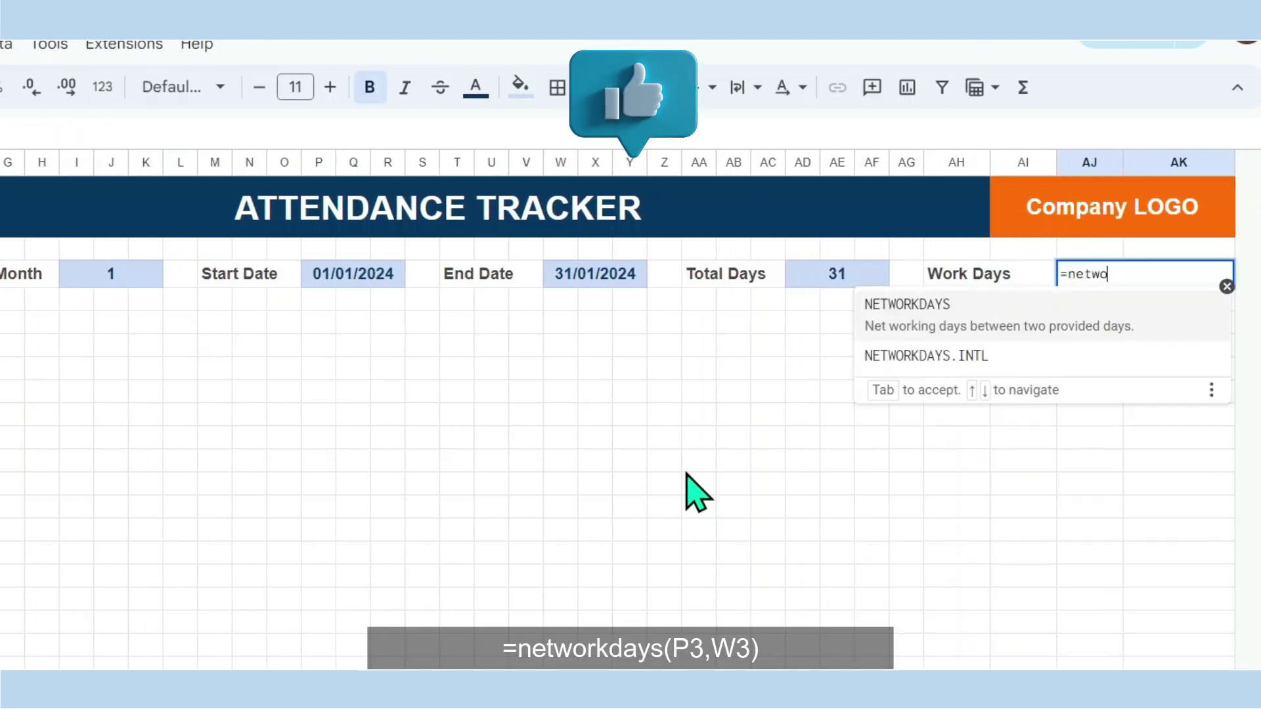
pyautogui.write('rkdays(')
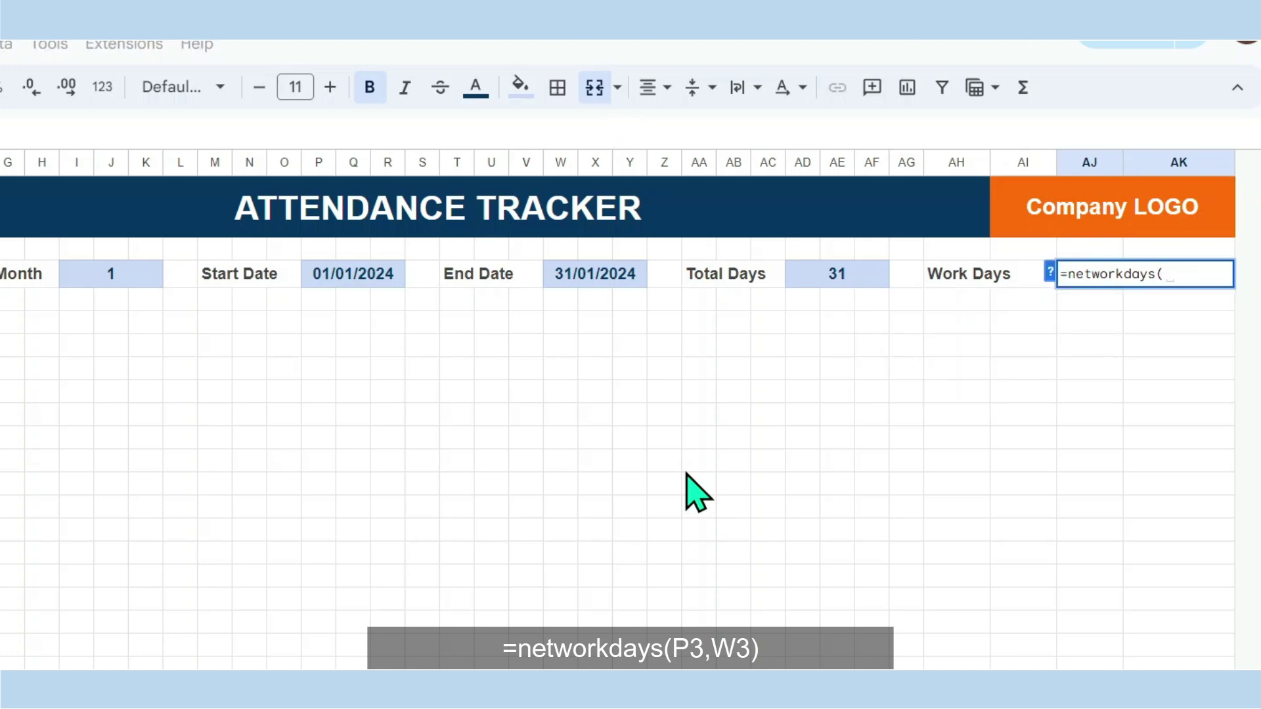
pyautogui.press('Left')
pyautogui.press('Left')
pyautogui.press('Left')
pyautogui.press('Left')
pyautogui.press('Left')
pyautogui.press('Left')
pyautogui.press('Left')
pyautogui.press('Left')
pyautogui.press('Left')
pyautogui.press('Left')
pyautogui.press('Left')
pyautogui.press('Left')
pyautogui.press('Left')
pyautogui.press('Left')
pyautogui.press('Left')
pyautogui.press('Left')
pyautogui.press('Left')
pyautogui.press('Left')
pyautogui.press('Left')
pyautogui.press('Left')
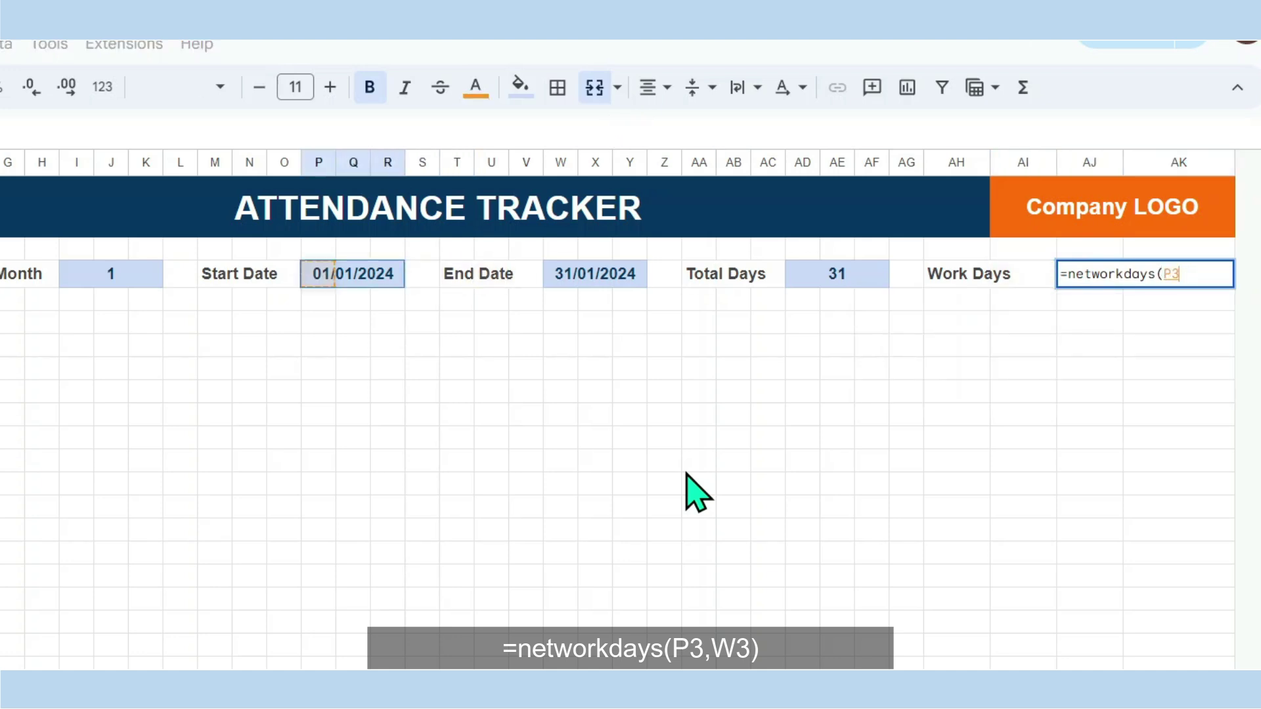
pyautogui.write(',')
pyautogui.press('Left')
pyautogui.press('Left')
pyautogui.press('Left')
pyautogui.press('Left')
pyautogui.press('Left')
pyautogui.press('Left')
pyautogui.press('Left')
pyautogui.press('Left')
pyautogui.press('Left')
pyautogui.press('Left')
pyautogui.press('Left')
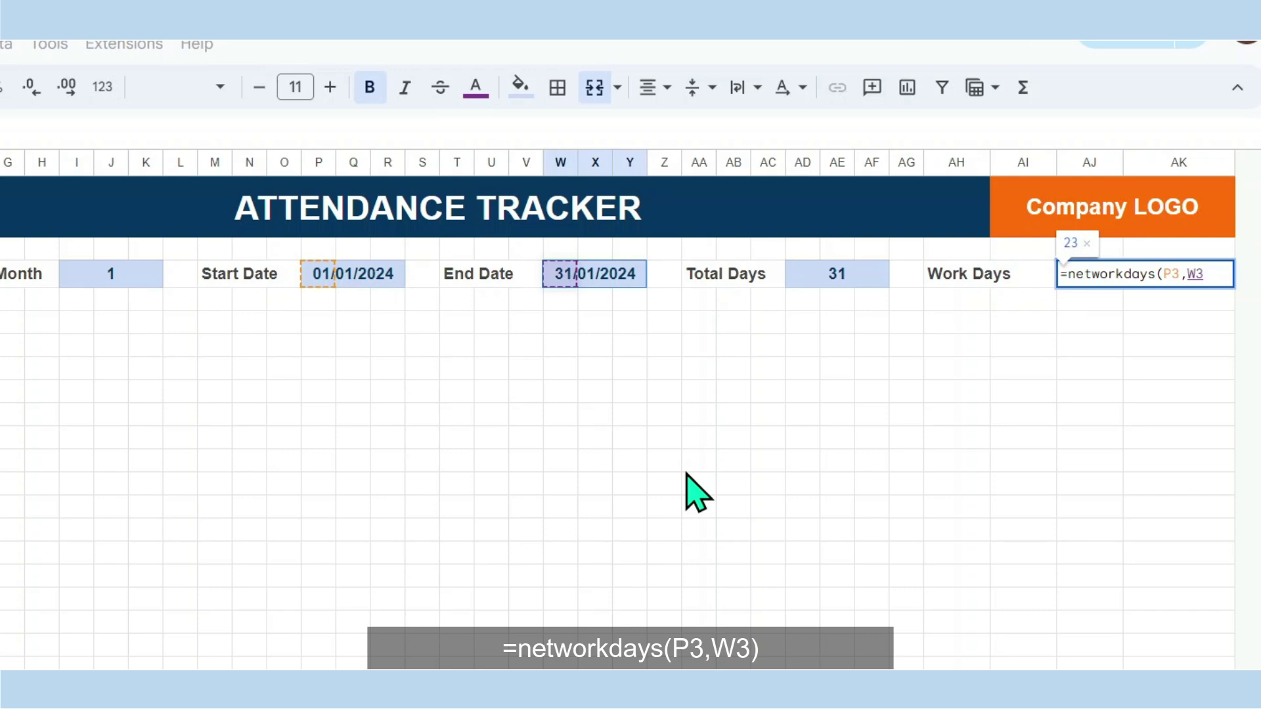
pyautogui.press('Return')
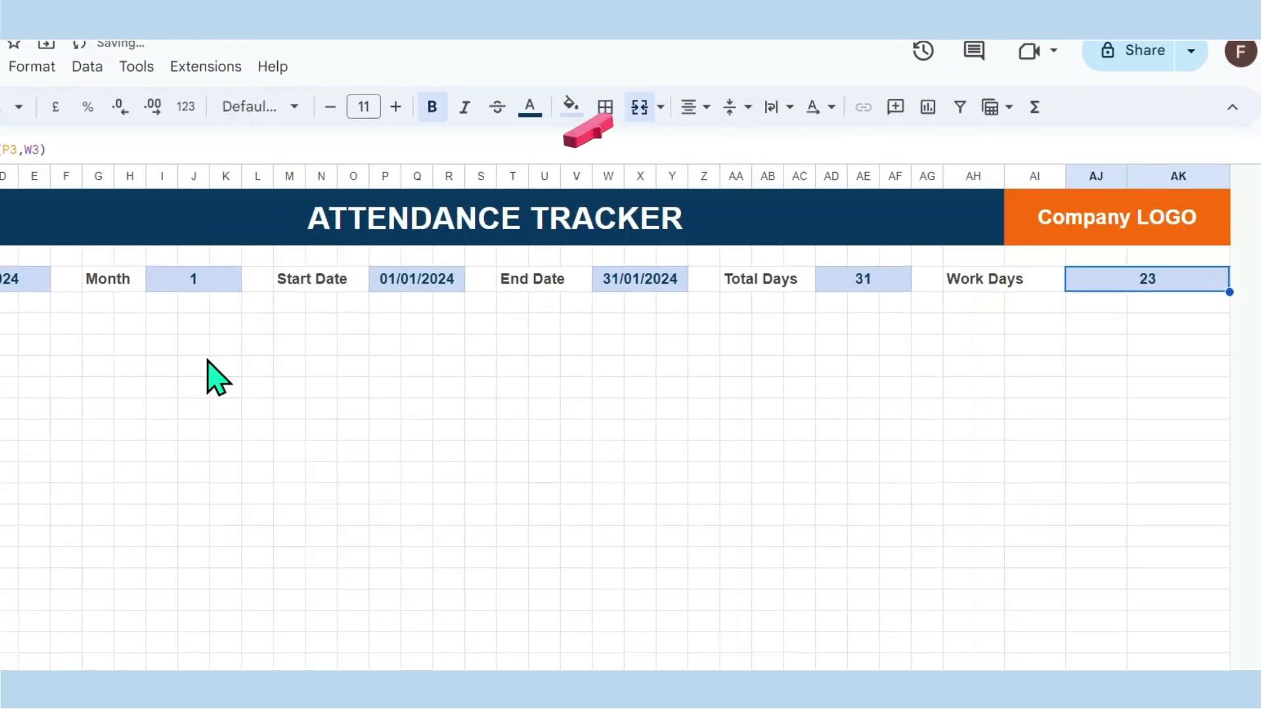
# Test the date formulas by setting the month in I3:K3 to 2, 3 and 4, and return it to 1.
pyautogui.click(120, 279)
pyautogui.write('2')
pyautogui.press('Return')
pyautogui.press('Up')
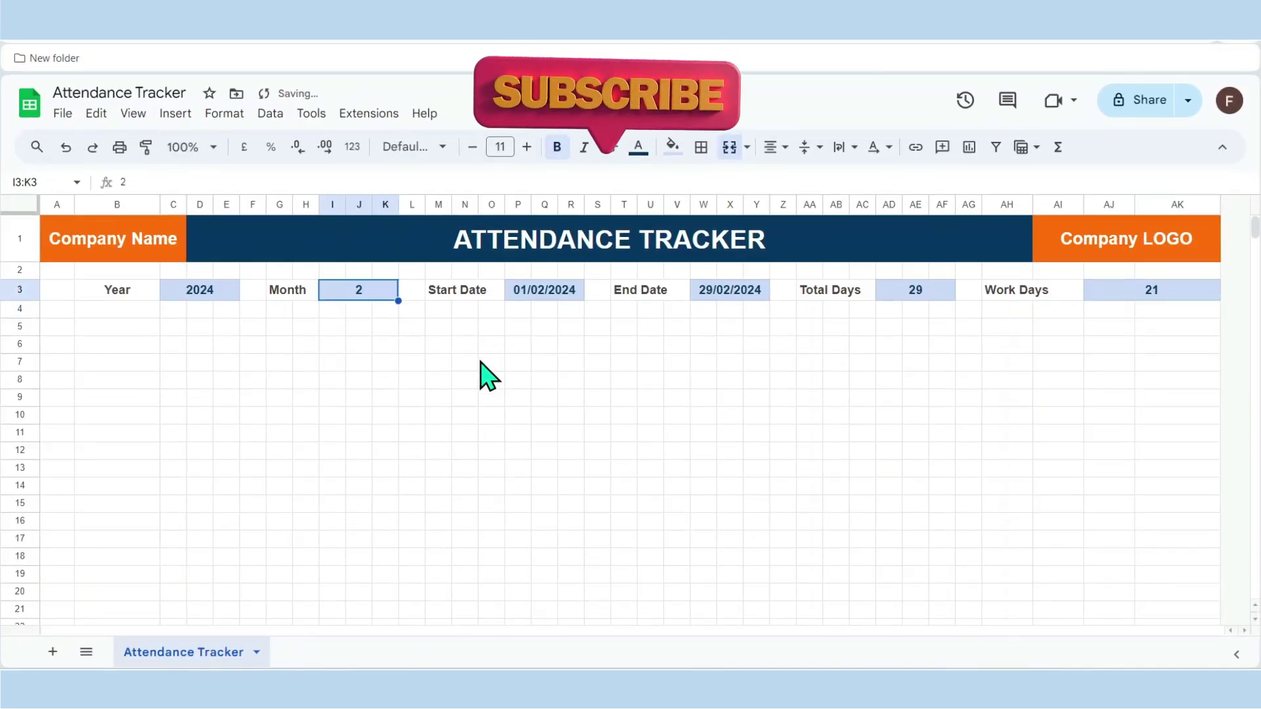
pyautogui.write('3')
pyautogui.press('Return')
pyautogui.press('Up')
pyautogui.write('4')
pyautogui.press('Return')
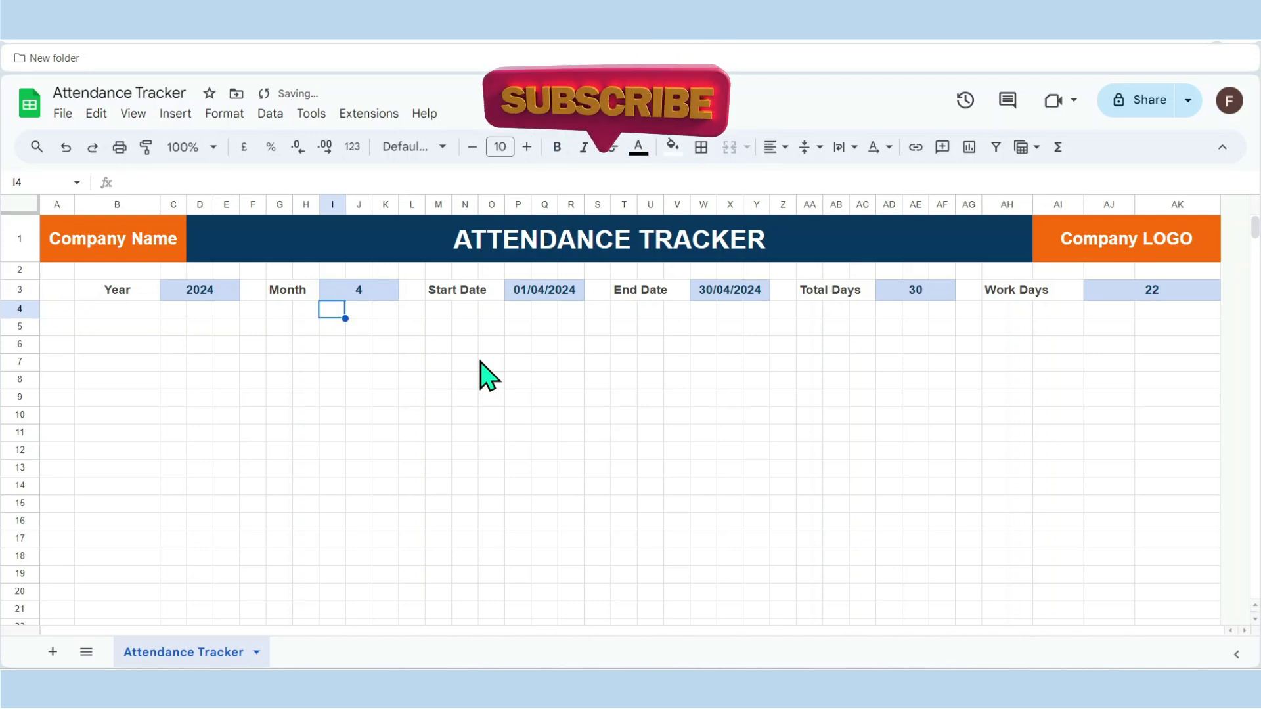
pyautogui.press('Up')
pyautogui.write('1')
pyautogui.press('Return')
pyautogui.press('Up')
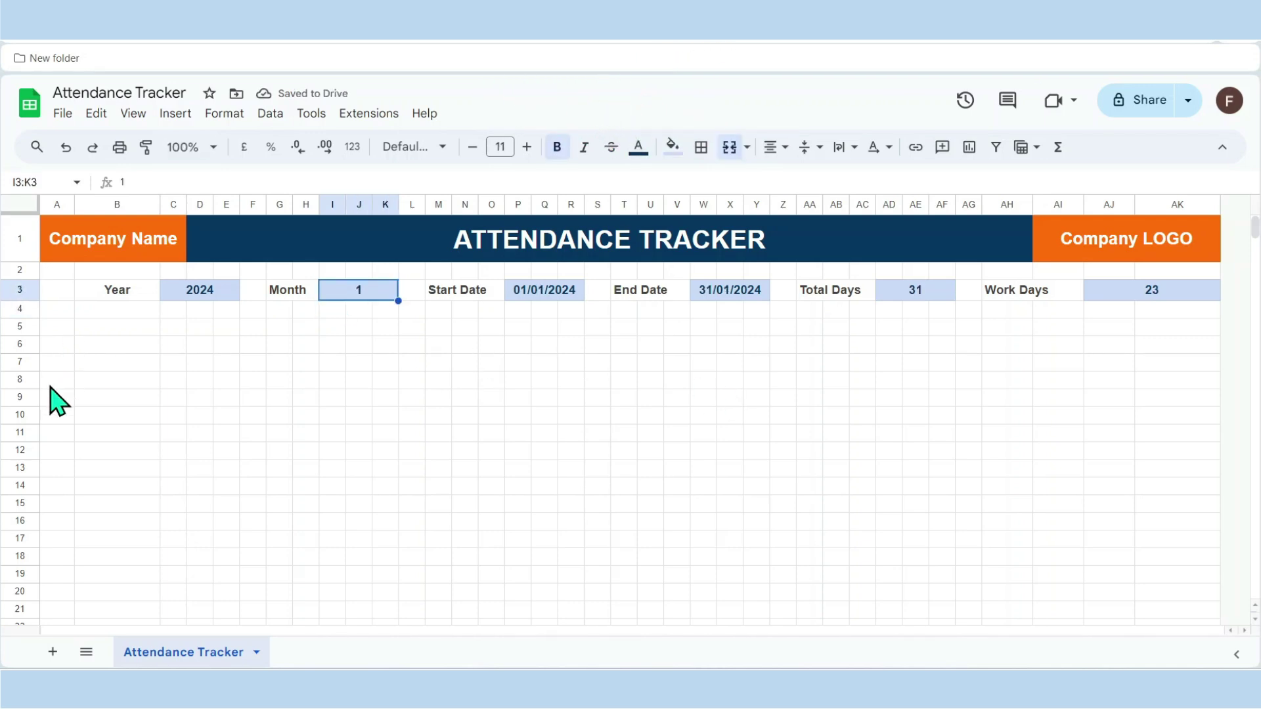
# Enter the table headers ID in A7 and Name in B7.
pyautogui.moveTo(66, 362); pyautogui.dragTo(439, 363)
pyautogui.moveTo(533, 386); pyautogui.dragTo(1151, 594)
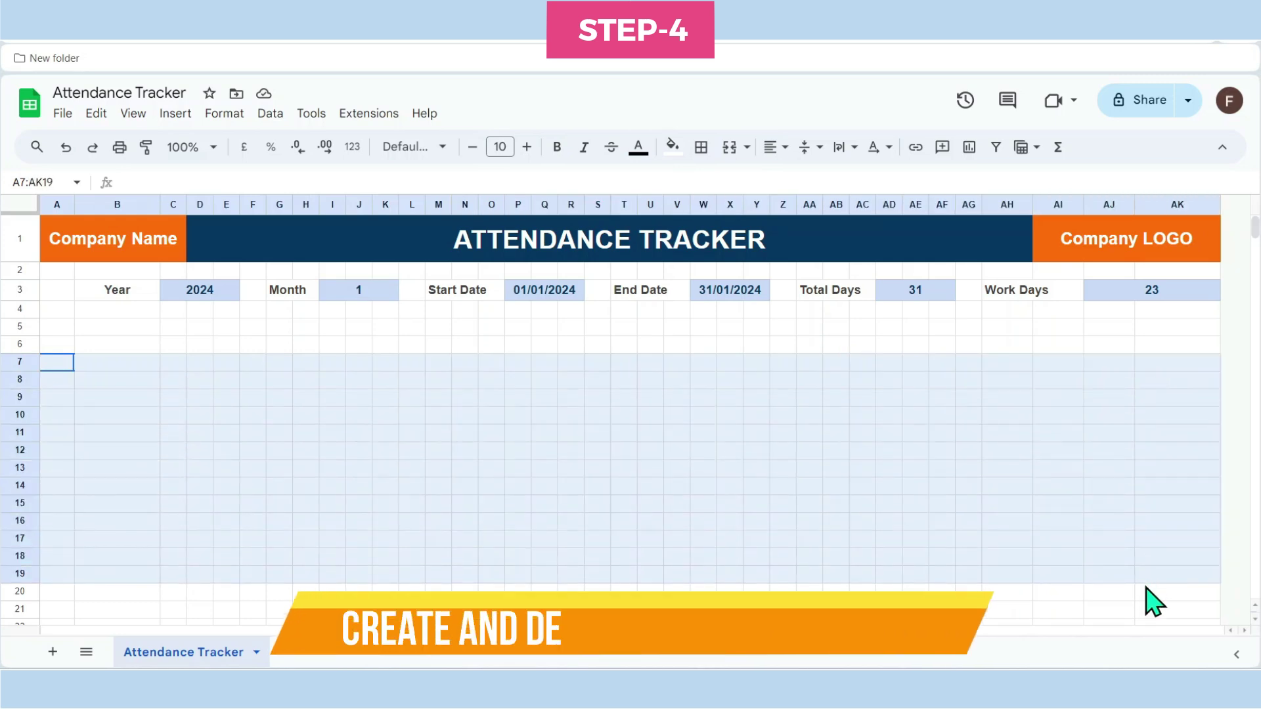
pyautogui.click(59, 365)
pyautogui.write('ID')
pyautogui.press('Tab')
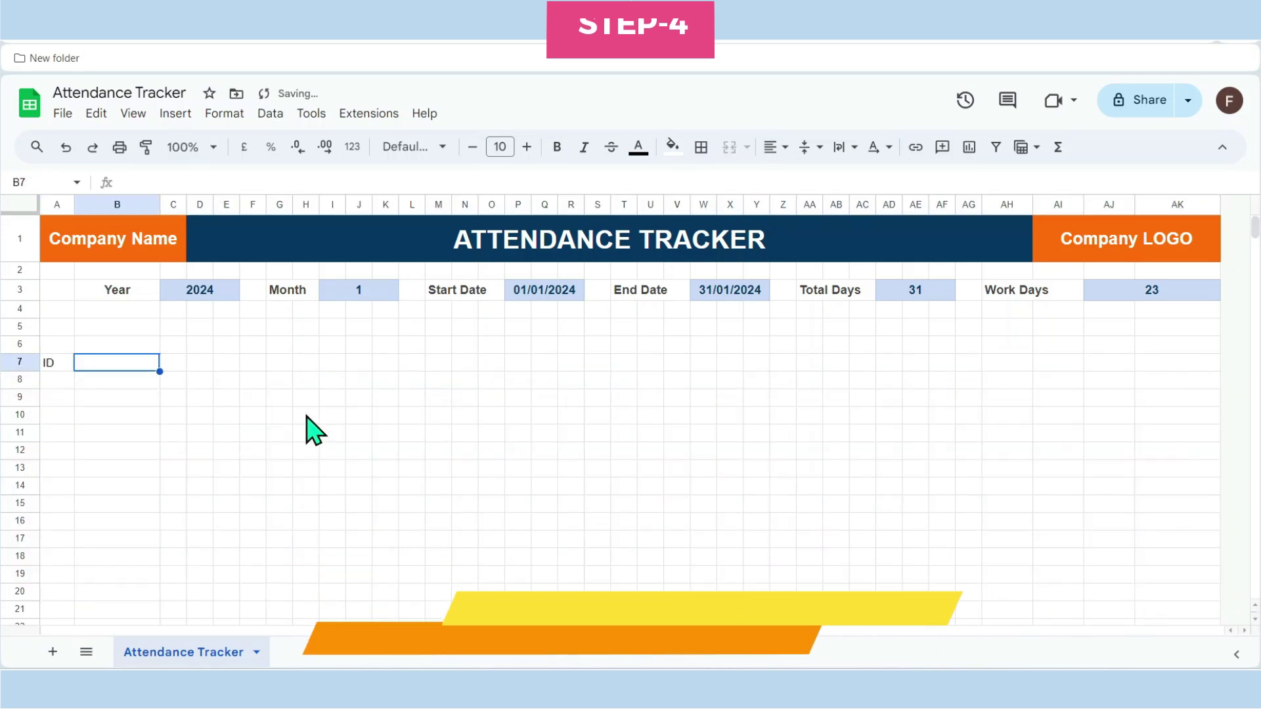
pyautogui.write('Name')
pyautogui.press('Tab')
# Enter the summary headers P, A, %age and Progress Chart in cells AH7 to AK7.
pyautogui.press('Right')
pyautogui.press('Right')
pyautogui.press('Right')
pyautogui.press('Right')
pyautogui.press('Right')
pyautogui.press('Right')
pyautogui.press('Right')
pyautogui.press('Right')
pyautogui.press('Right')
pyautogui.press('Right')
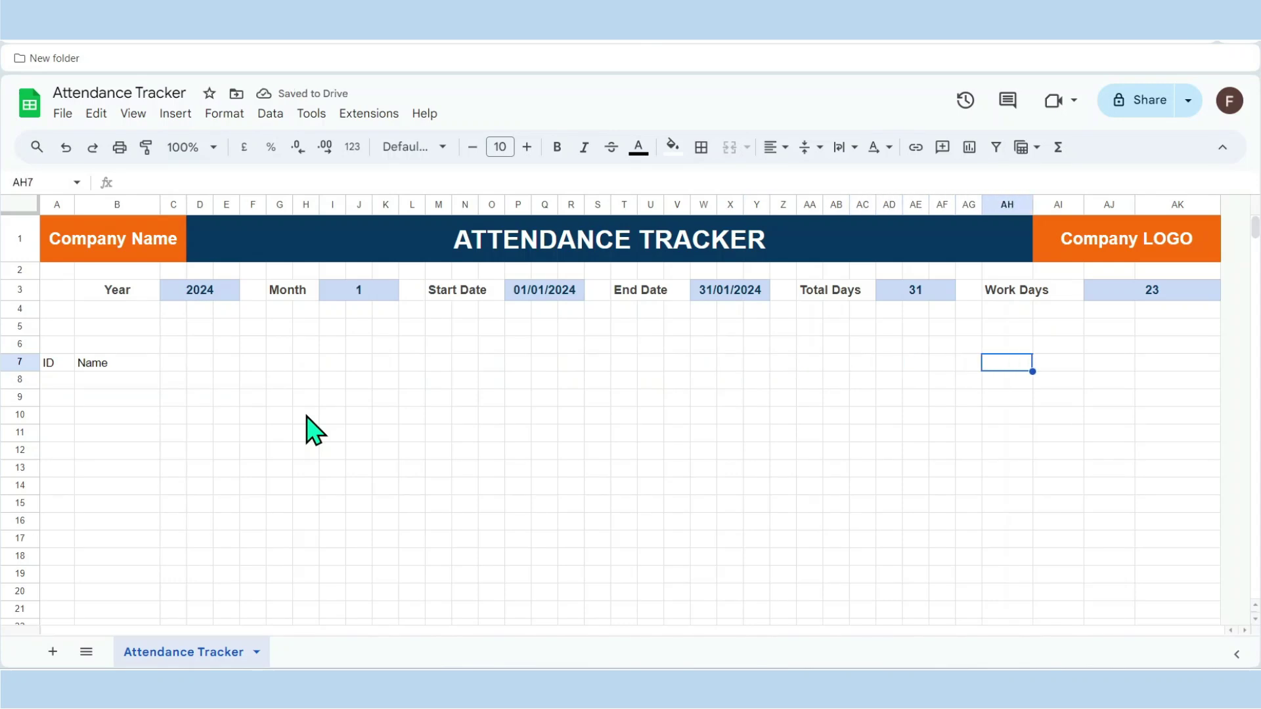
pyautogui.write('P')
pyautogui.press('Tab')
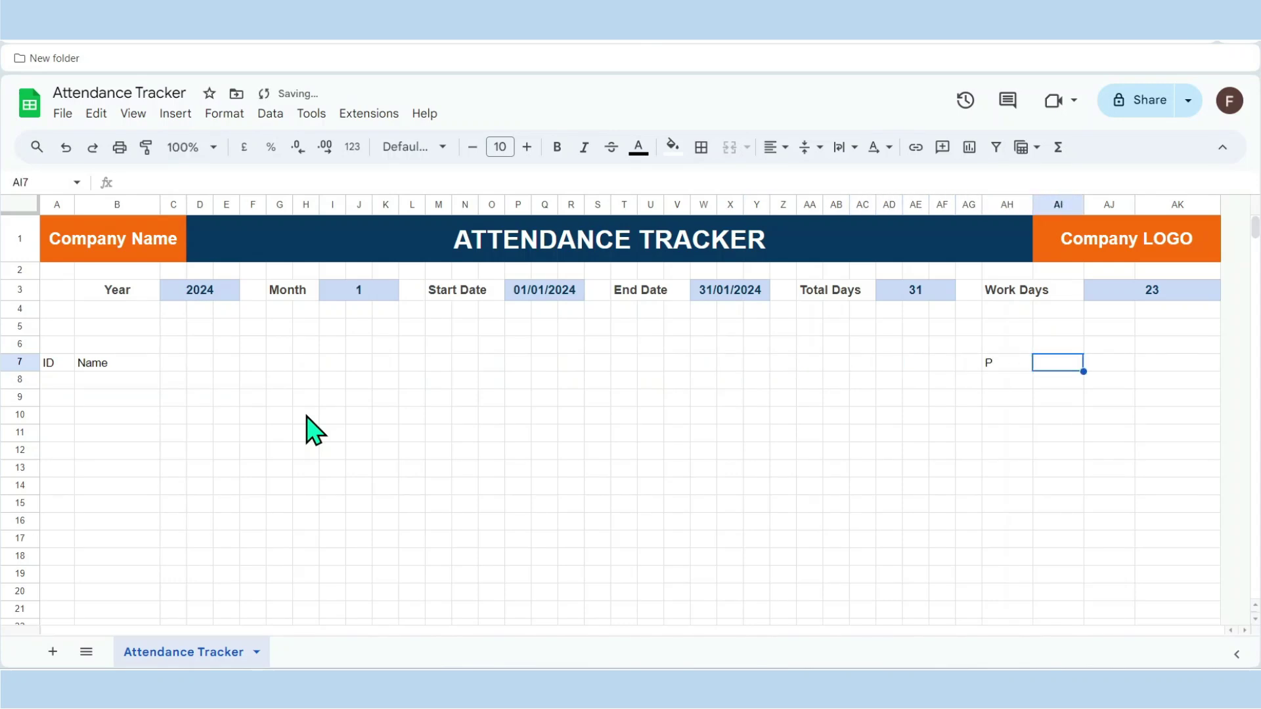
pyautogui.write('A')
pyautogui.press('Tab')
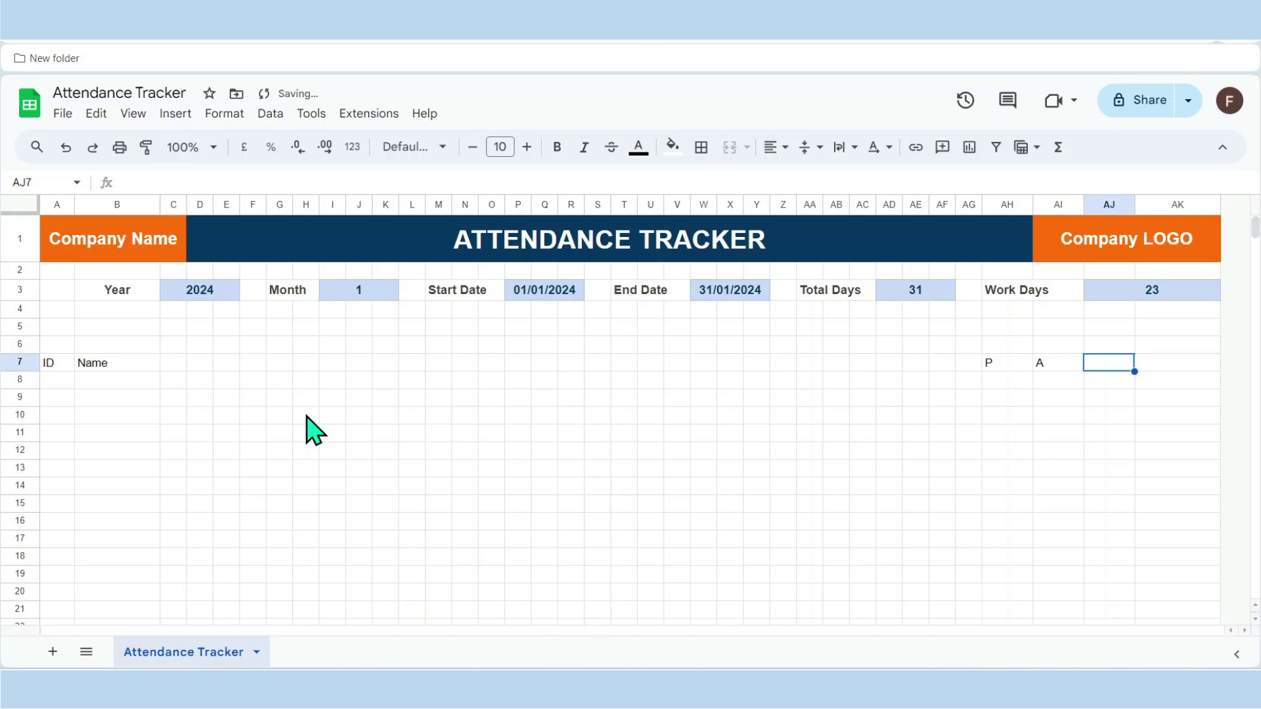
pyautogui.write('%age')
pyautogui.press('Tab')
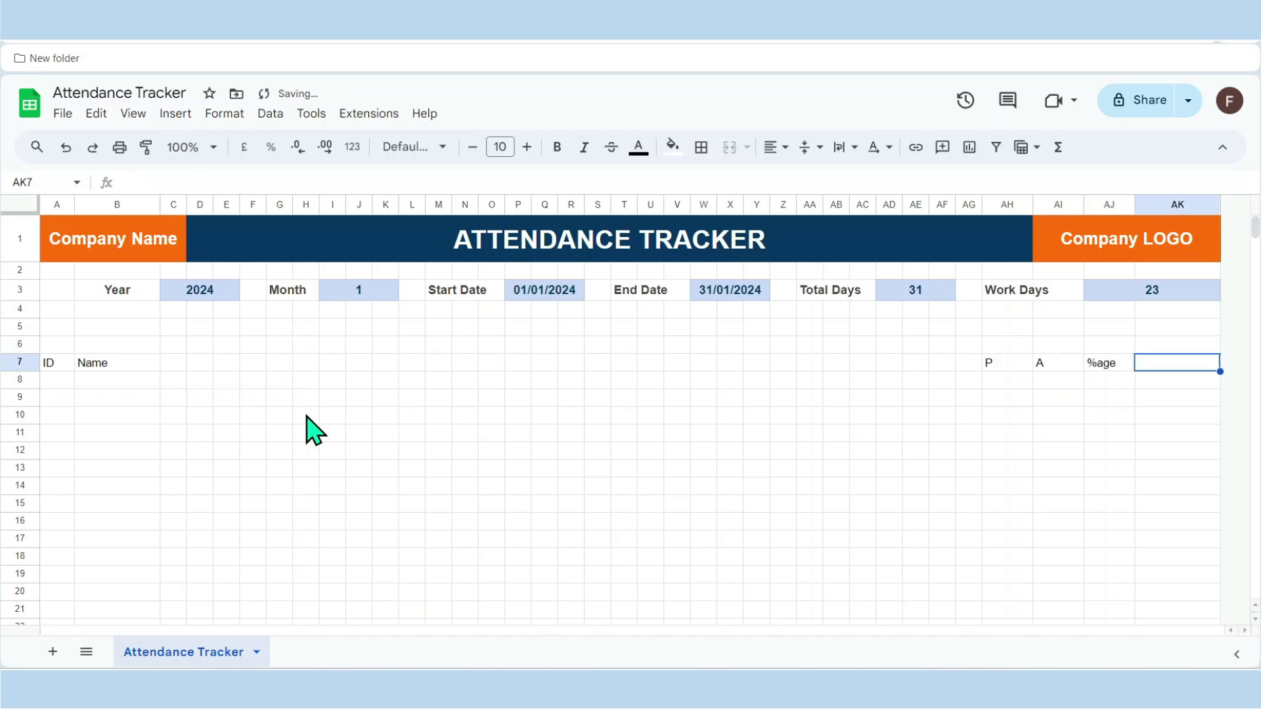
pyautogui.write('Progress Chart')
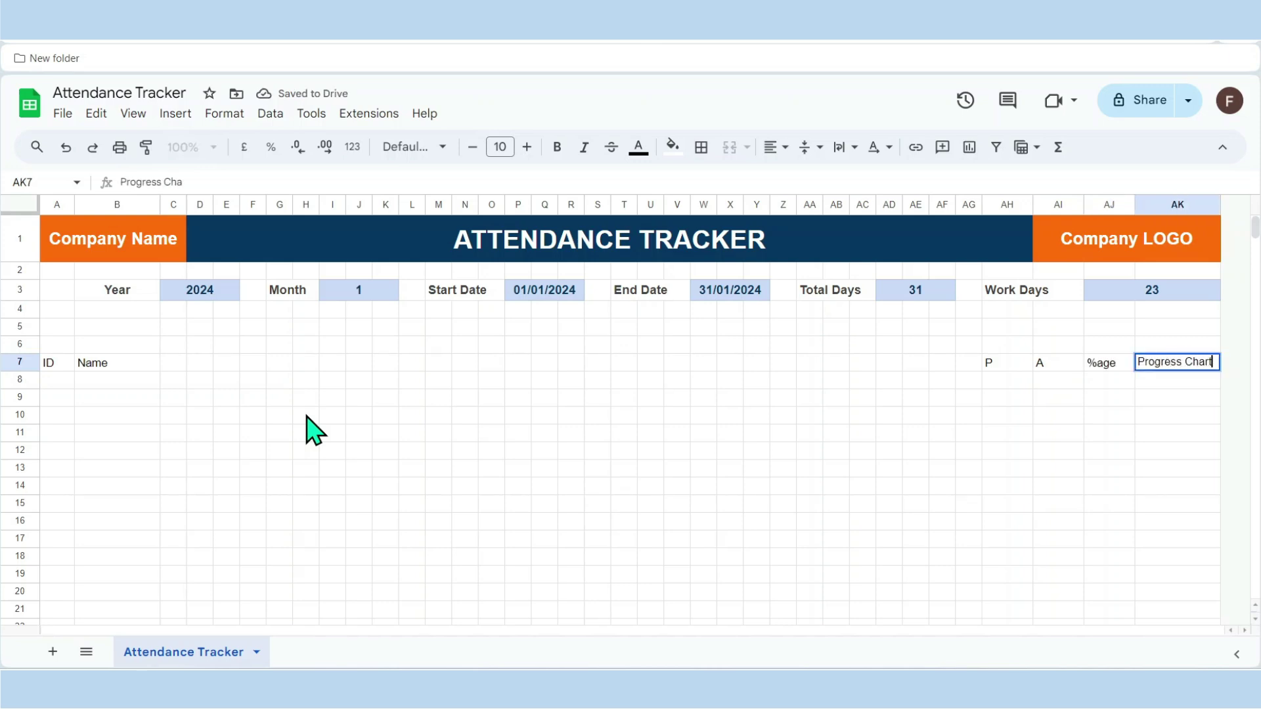
pyautogui.press('Return')
pyautogui.press('Up')
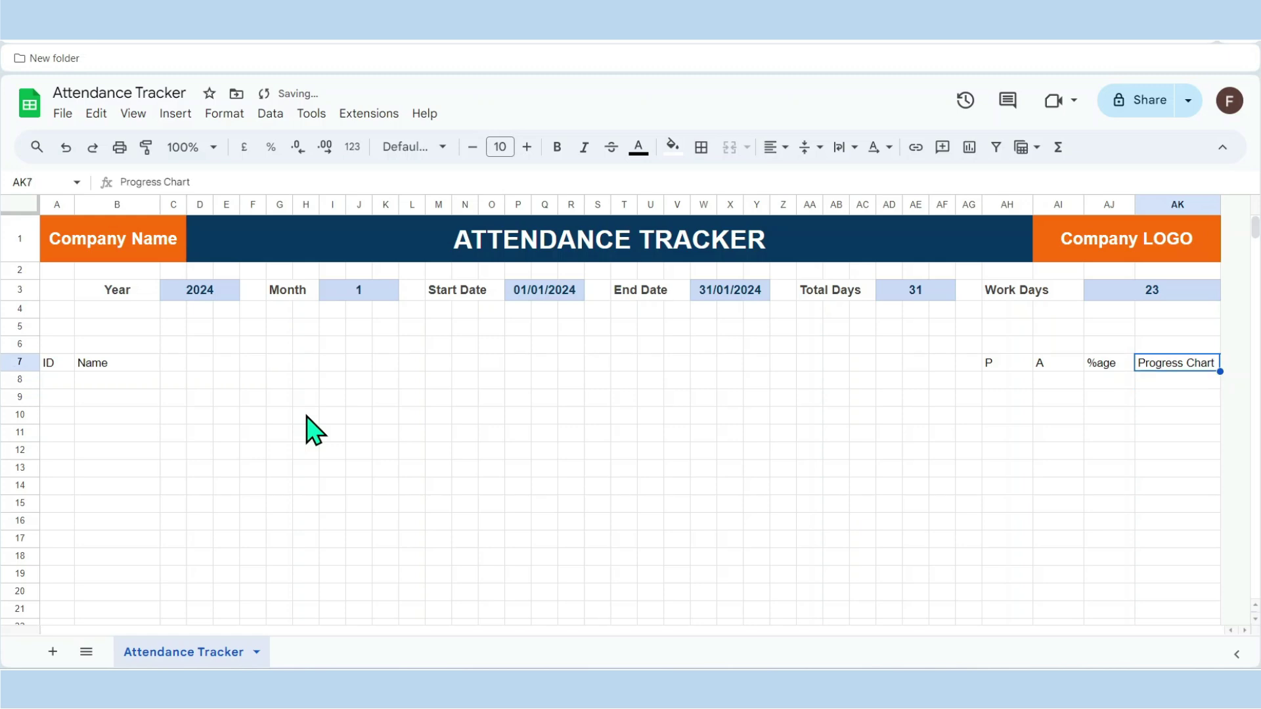
pyautogui.hotkey('shift', 'Left')
pyautogui.hotkey('shift', 'Left')
pyautogui.hotkey('shift', 'Left')
pyautogui.hotkey('shift', 'Left')
pyautogui.hotkey('shift', 'Left')
pyautogui.hotkey('shift', 'Left')
pyautogui.hotkey('shift', 'Left')
pyautogui.hotkey('shift', 'Left')
pyautogui.hotkey('shift', 'Left')
pyautogui.hotkey('shift', 'Left')
pyautogui.hotkey('shift', 'Left')
pyautogui.hotkey('shift', 'Left')
pyautogui.hotkey('shift', 'Left')
pyautogui.hotkey('shift', 'Left')
pyautogui.hotkey('shift', 'Left')
pyautogui.hotkey('shift', 'Left')
pyautogui.hotkey('shift', 'Left')
pyautogui.hotkey('shift', 'Left')
pyautogui.hotkey('shift', 'Left')
pyautogui.hotkey('shift', 'Left')
pyautogui.hotkey('shift', 'Left')
pyautogui.hotkey('shift', 'Left')
pyautogui.hotkey('shift', 'Left')
pyautogui.hotkey('shift', 'Left')
pyautogui.hotkey('shift', 'Left')
pyautogui.hotkey('shift', 'Left')
pyautogui.hotkey('shift', 'Left')
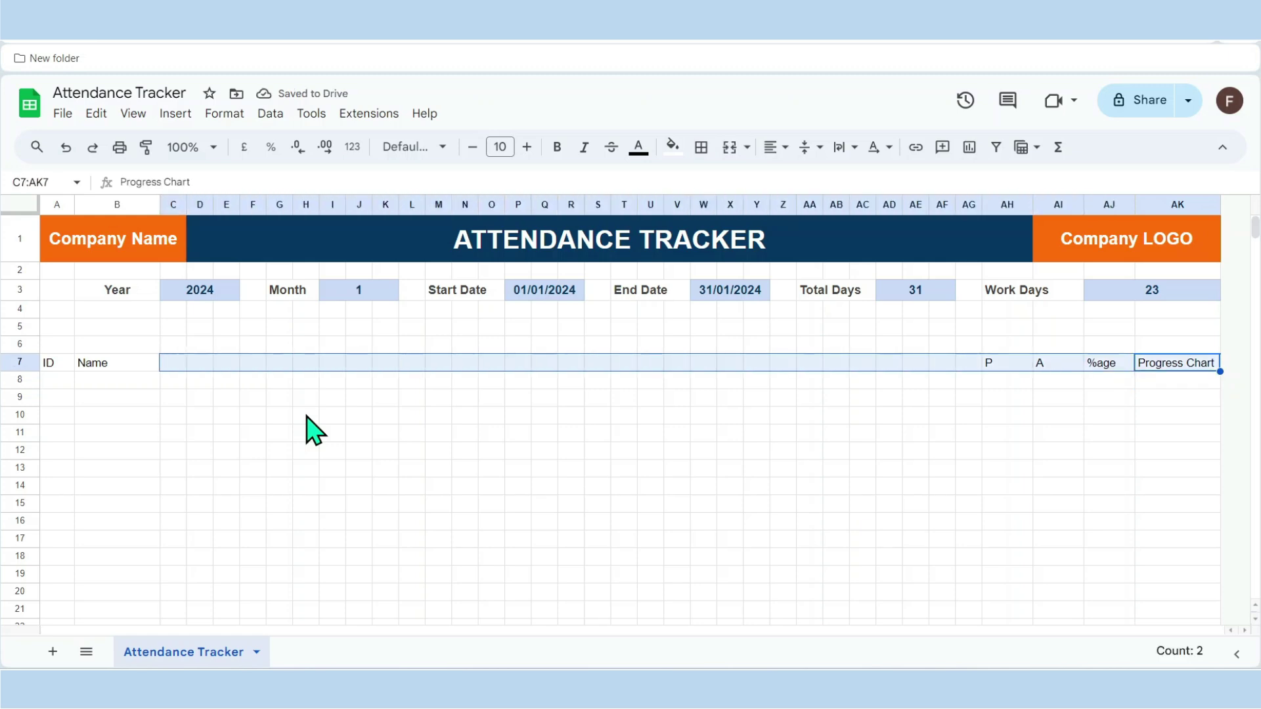
# Enter 1 and 2 in A9 and A10 and fill the ID series down to 12 in A20.
pyautogui.press('Left')
pyautogui.press('Left')
pyautogui.press('Left')
pyautogui.press('Left')
pyautogui.press('Left')
pyautogui.press('Left')
pyautogui.press('Left')
pyautogui.press('Left')
pyautogui.press('Left')
pyautogui.press('Left')
pyautogui.press('Left')
pyautogui.press('Left')
pyautogui.press('Left')
pyautogui.press('Left')
pyautogui.press('Left')
pyautogui.press('Left')
pyautogui.press('Left')
pyautogui.press('Left')
pyautogui.press('Left')
pyautogui.press('Left')
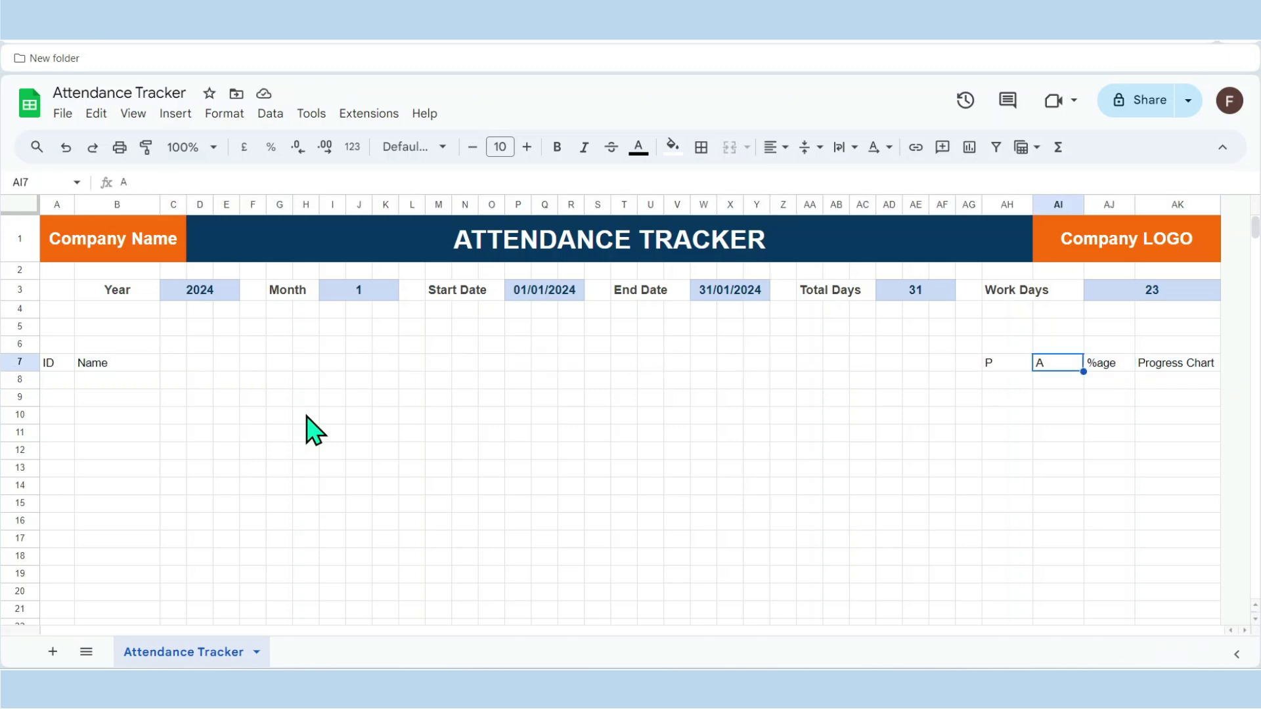
pyautogui.press('Left')
pyautogui.press('Left')
pyautogui.press('Left')
pyautogui.press('Left')
pyautogui.press('Down')
pyautogui.press('Down')
pyautogui.write('1')
pyautogui.press('Return')
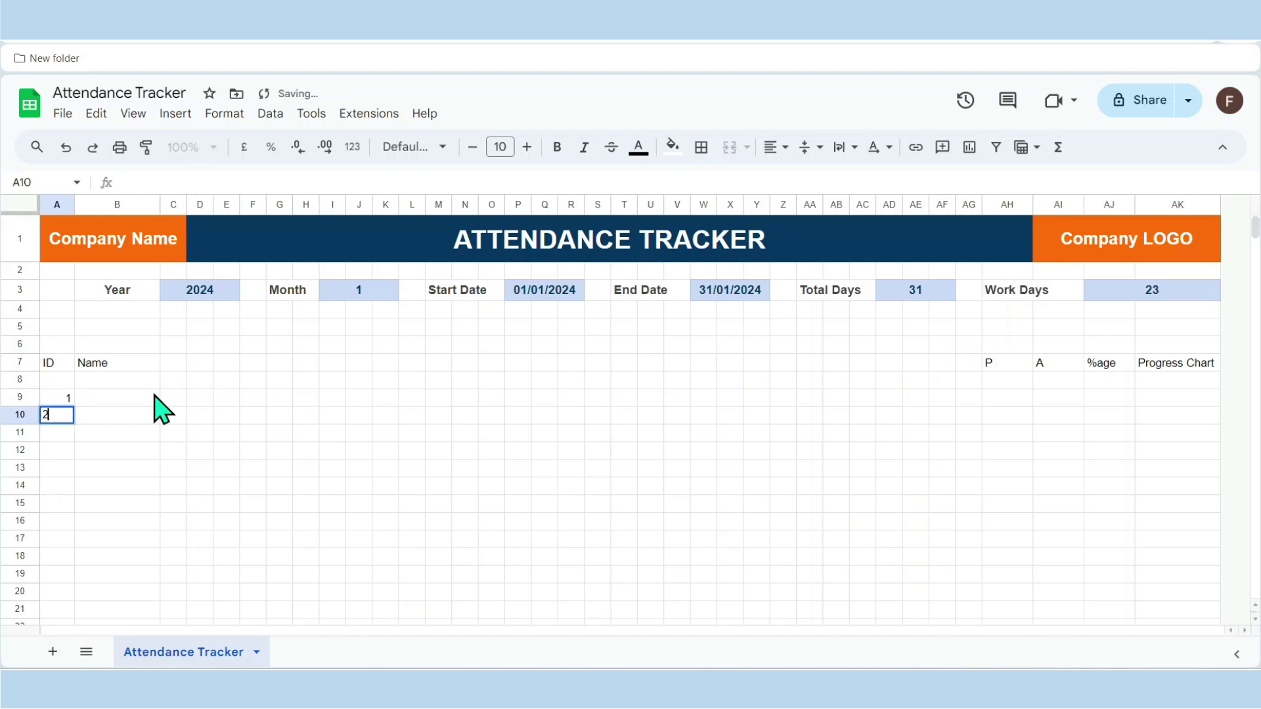
pyautogui.write('2')
pyautogui.press('Return')
pyautogui.moveTo(66, 398); pyautogui.dragTo(78, 601)
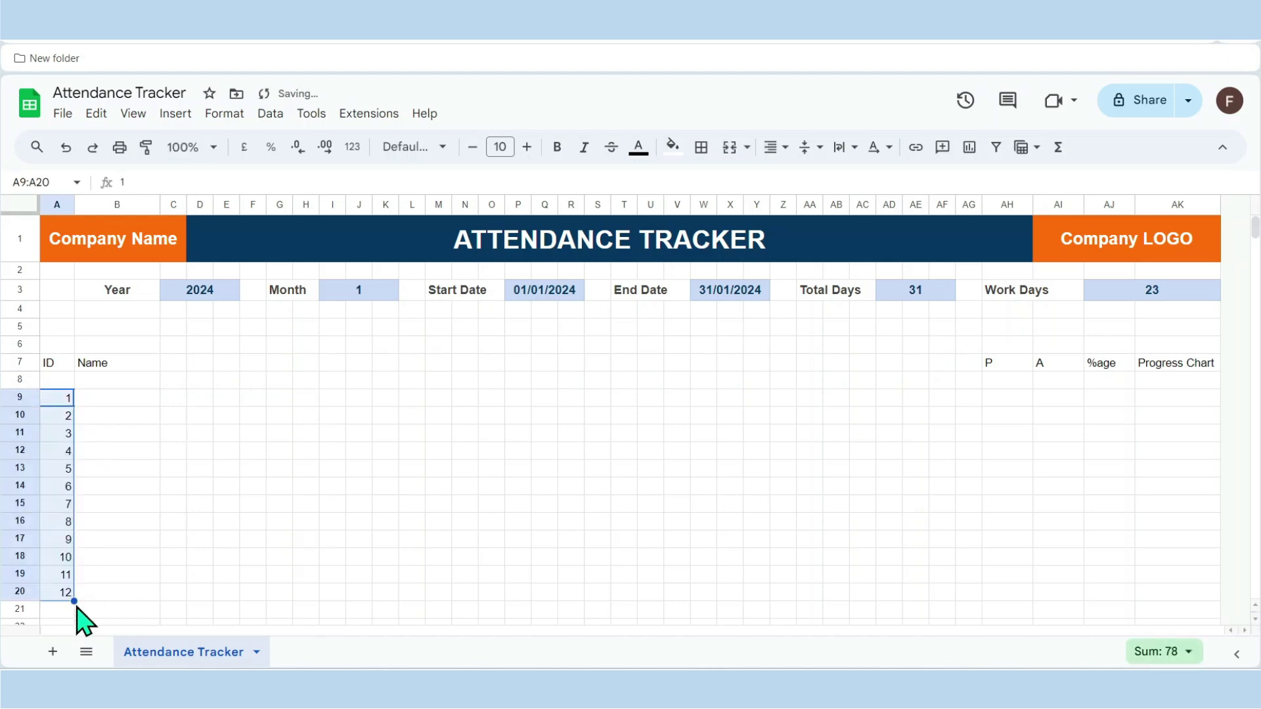
# Enter Person 1 and Person 2 in B9 and B10 and fill the series down to B20.
pyautogui.press('Right')
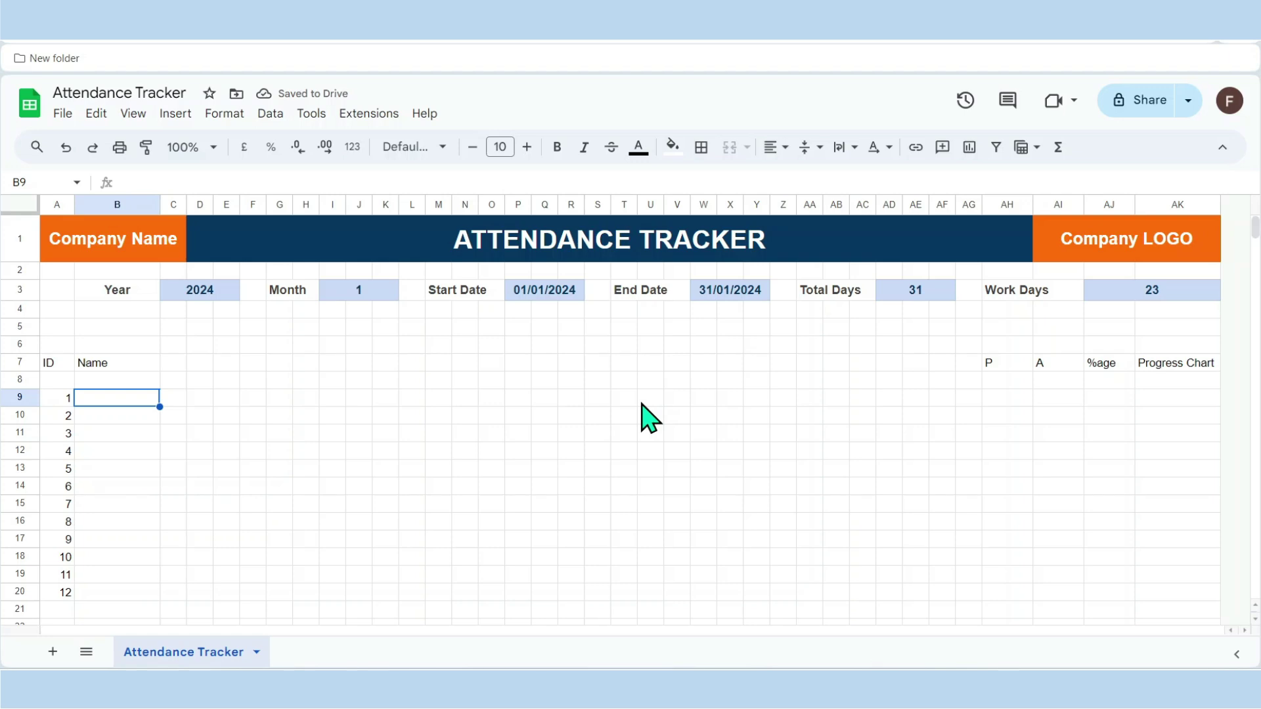
pyautogui.write('Oer')
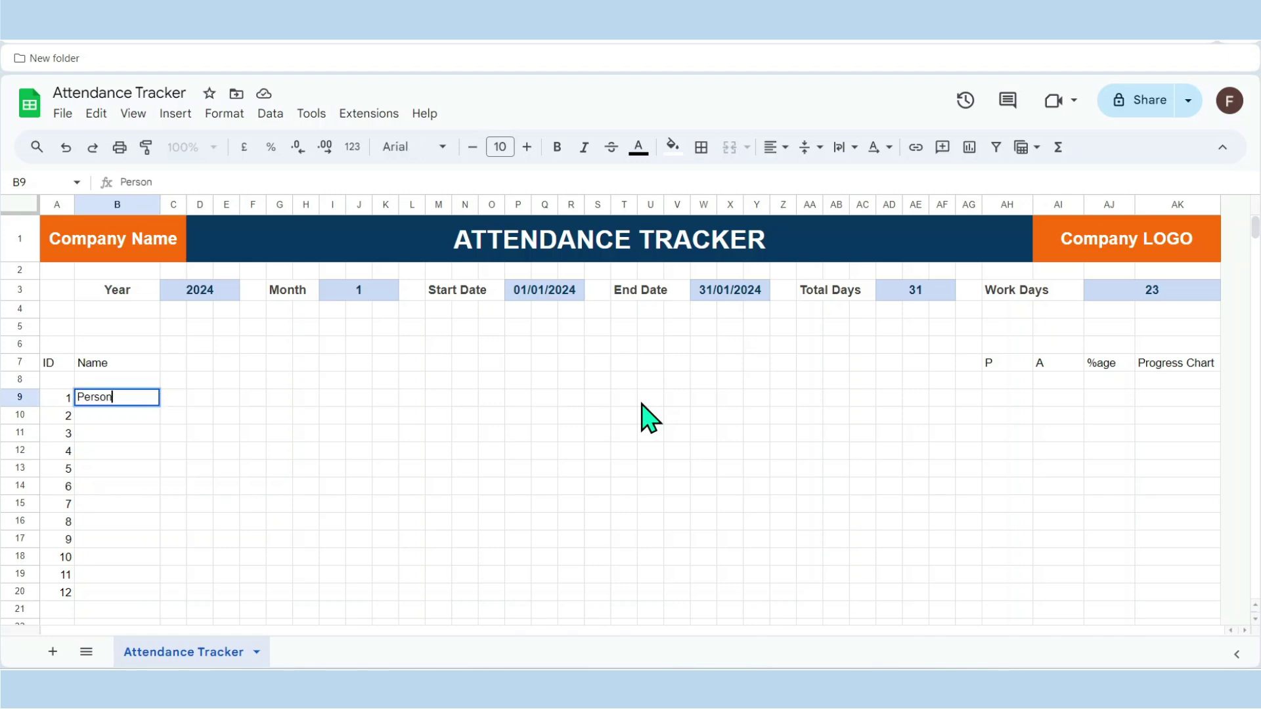
pyautogui.write('son 1')
pyautogui.press('Return')
pyautogui.write('Perso')
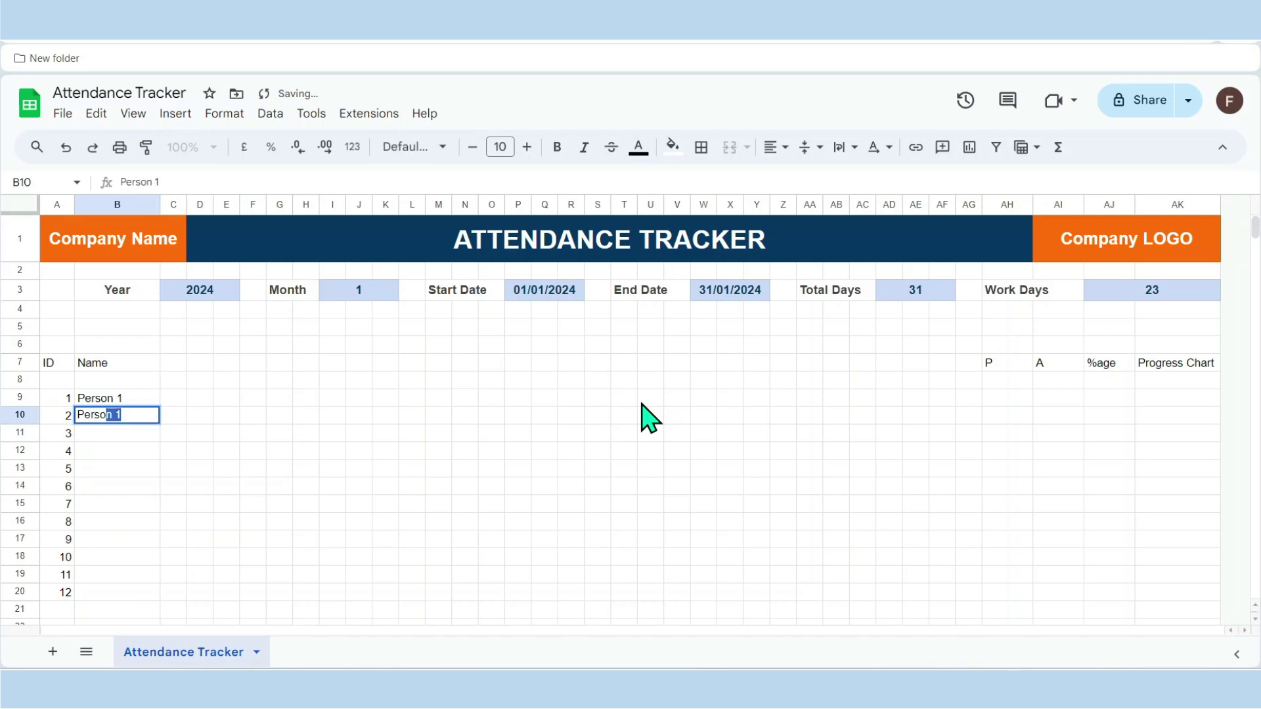
pyautogui.write('n 2')
pyautogui.press('Return')
pyautogui.press('Up')
pyautogui.hotkey('shift', 'Up')
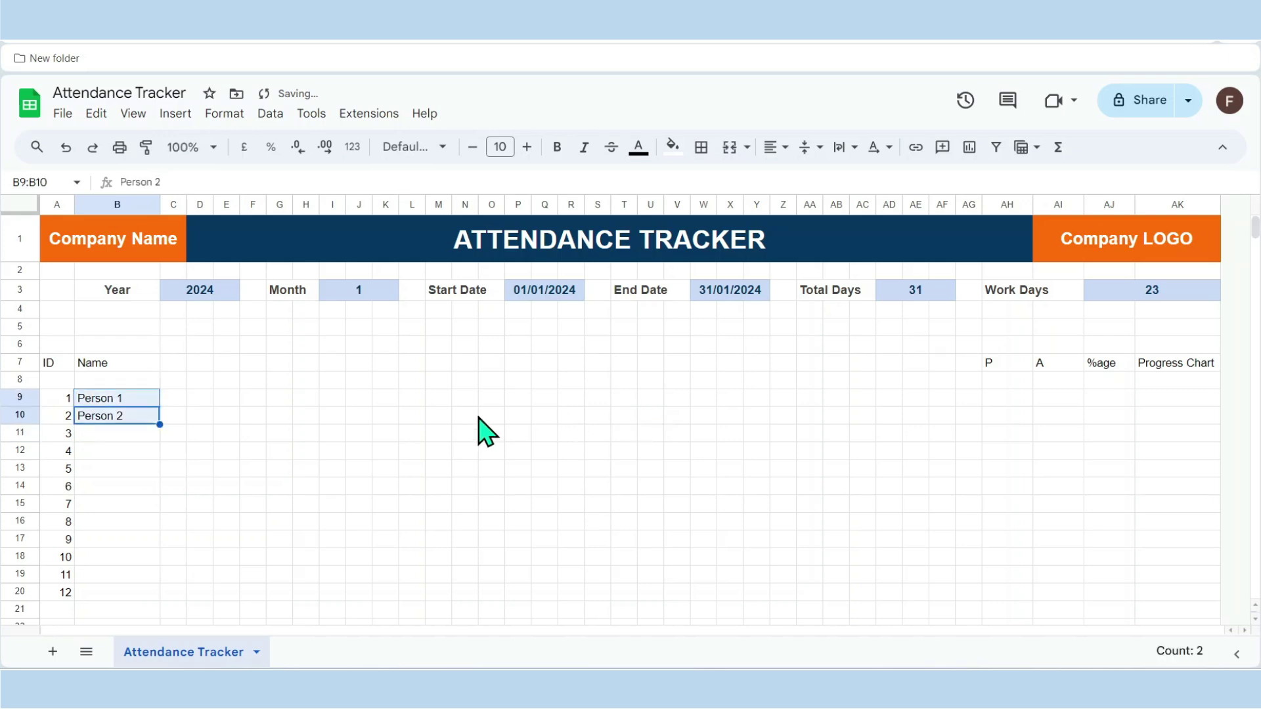
pyautogui.moveTo(160, 424); pyautogui.dragTo(141, 587)
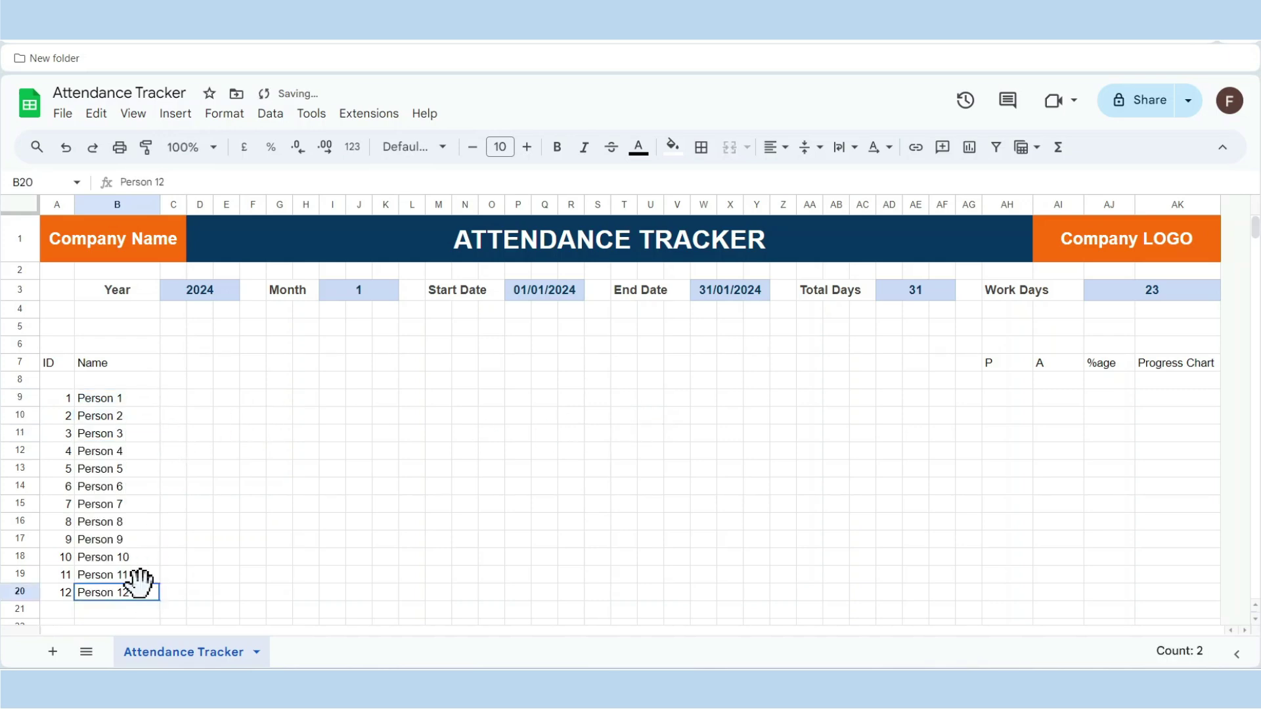
# Apply the cyan default alternating colours with a header to A7:AK20 and make the header row A7:AK7 bold.
pyautogui.click(60, 365)
pyautogui.moveTo(60, 363); pyautogui.dragTo(1182, 599)
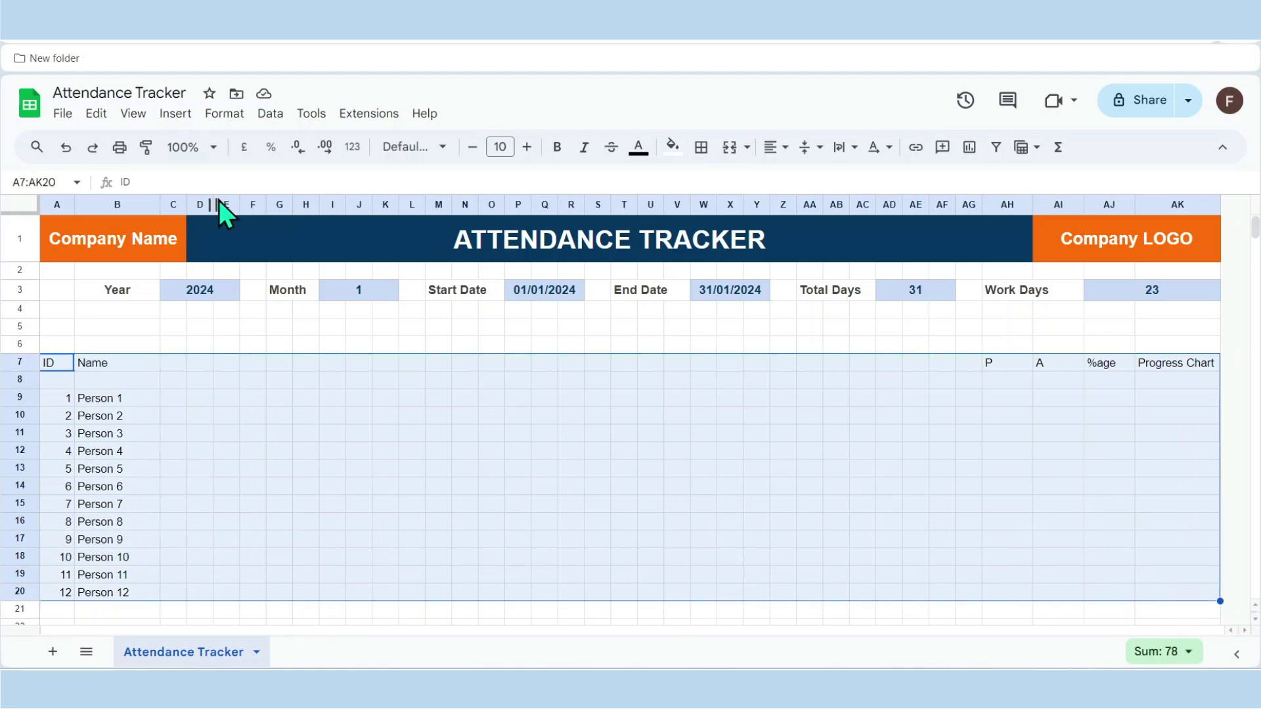
pyautogui.click(224, 113)
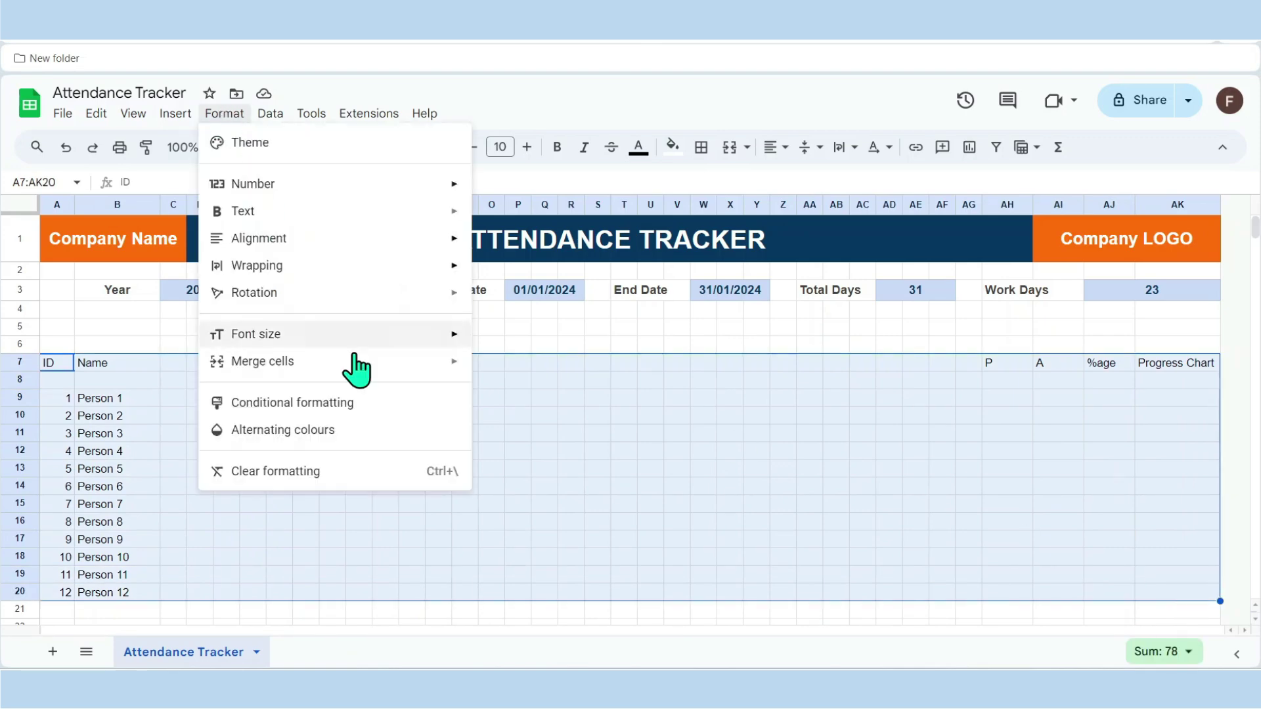
pyautogui.click(323, 431)
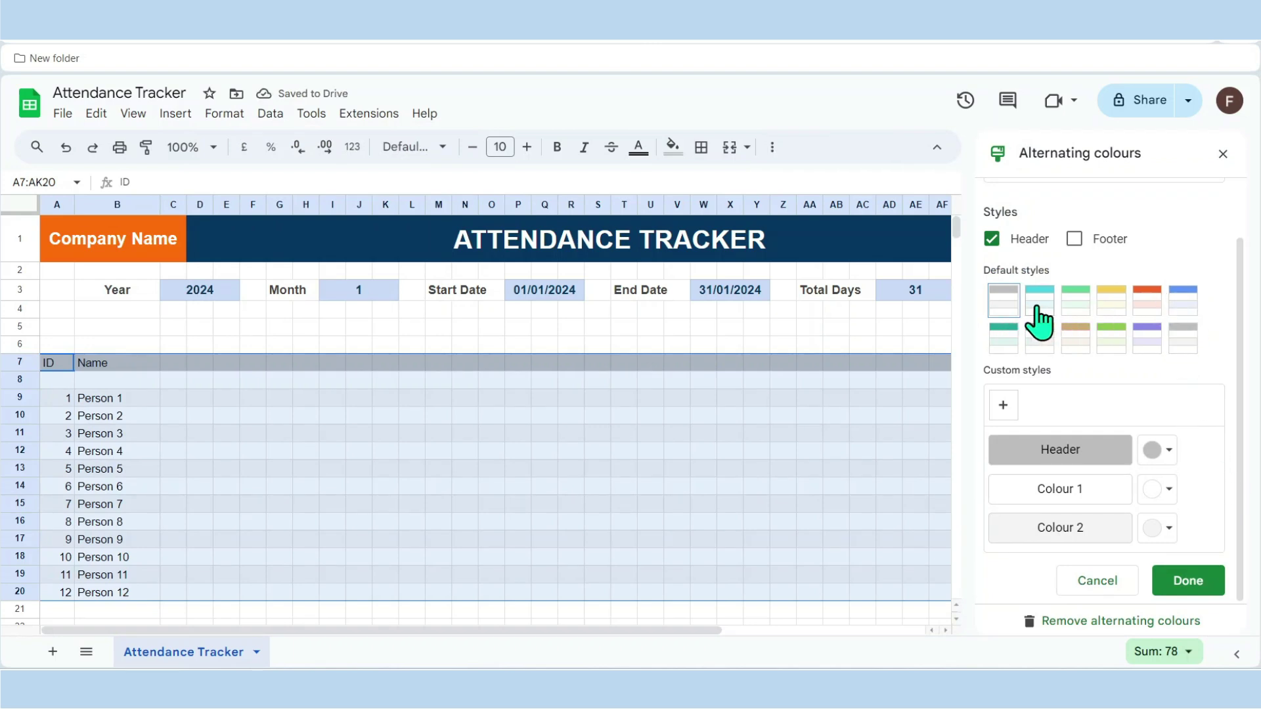
pyautogui.click(1036, 306)
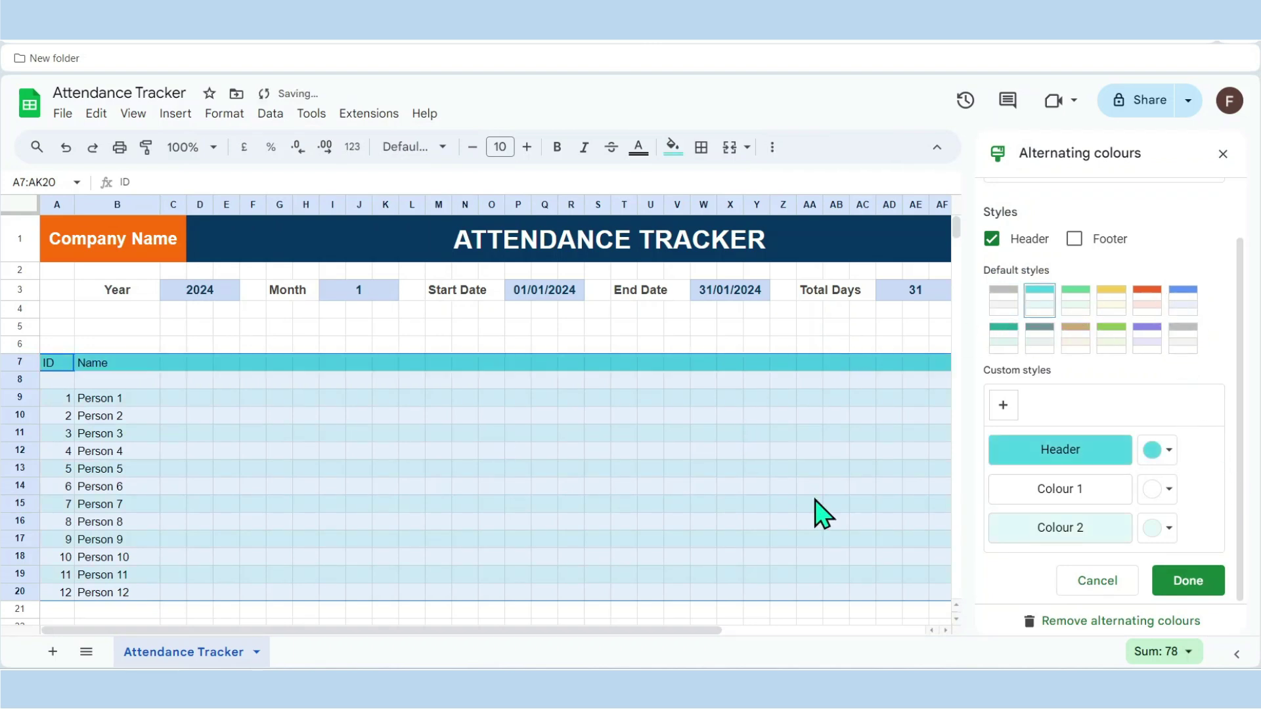
pyautogui.click(1202, 588)
pyautogui.click(677, 416)
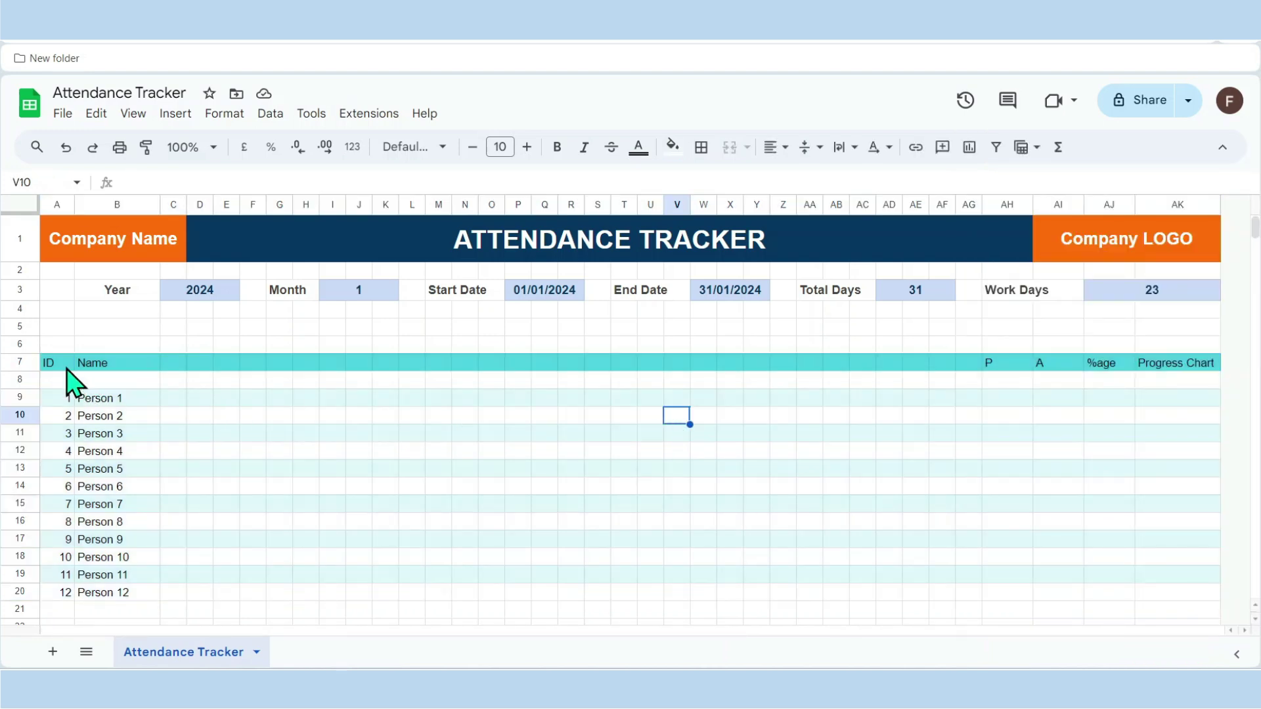
pyautogui.moveTo(68, 369); pyautogui.dragTo(1176, 372)
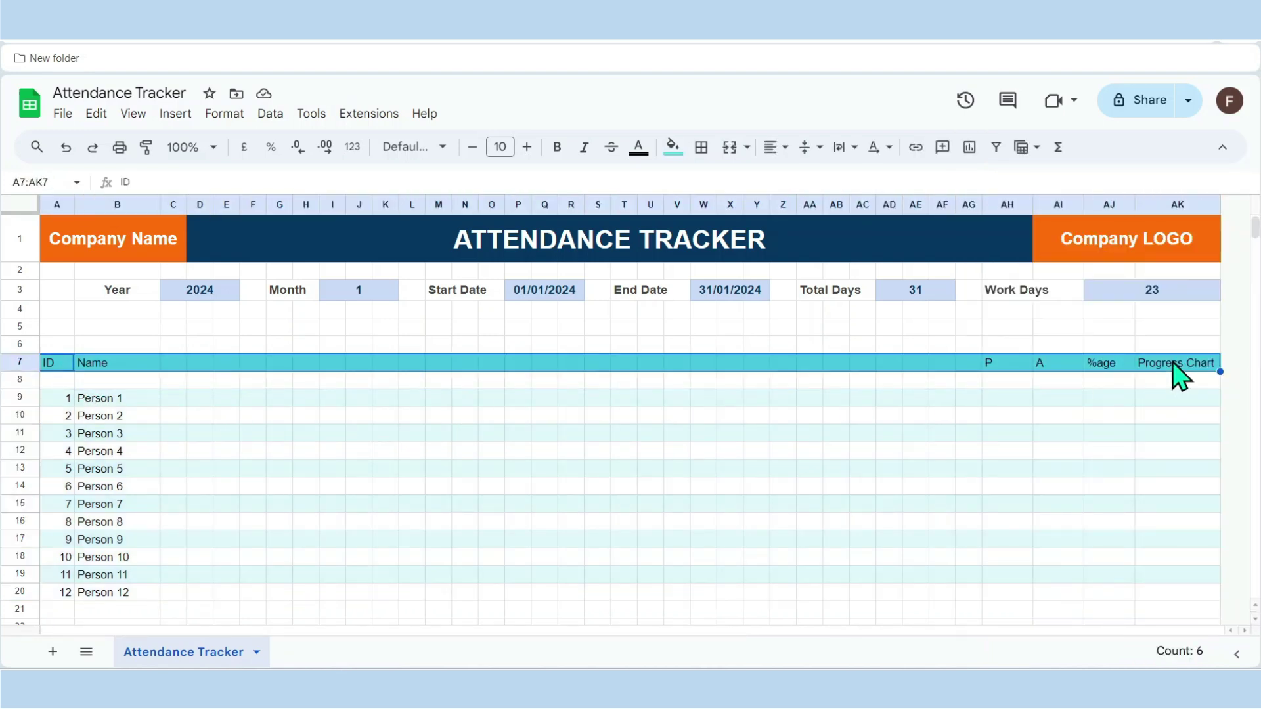
pyautogui.hotkey('ctrl', 'b')
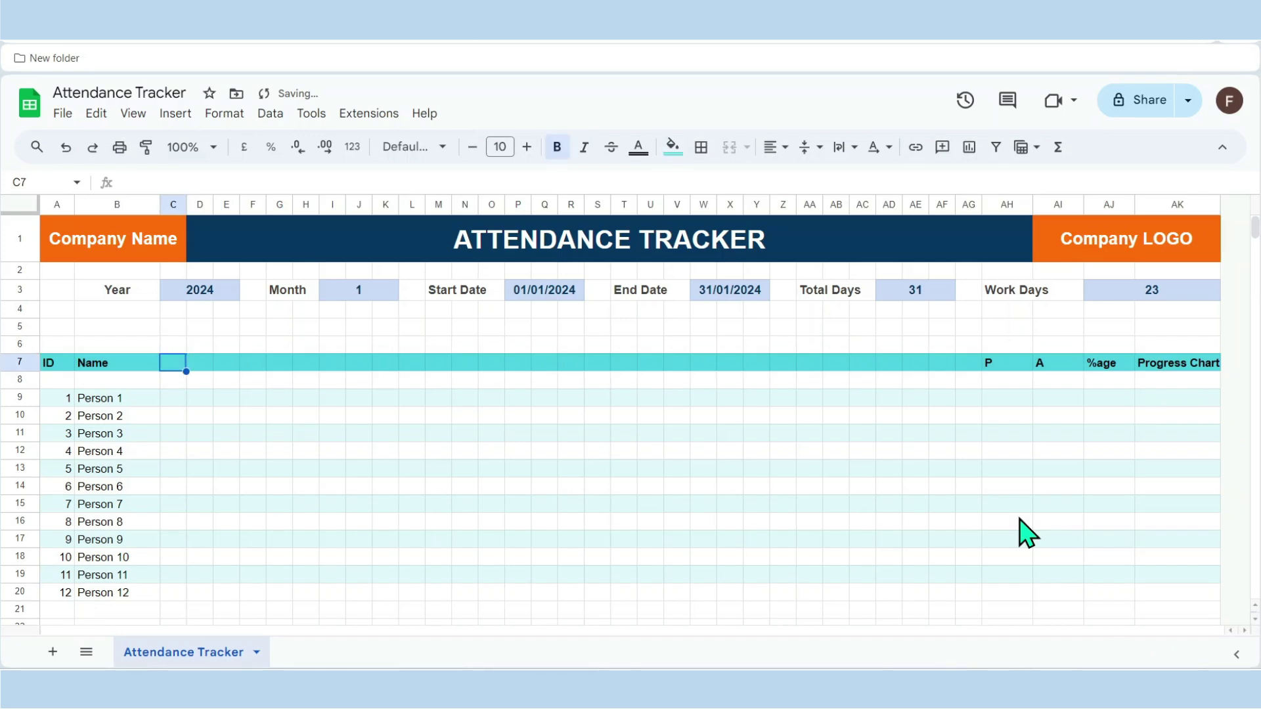
# Enter the formula =P3 in C7 to bring the start date into the header row.
pyautogui.write('=')
pyautogui.click(549, 292)
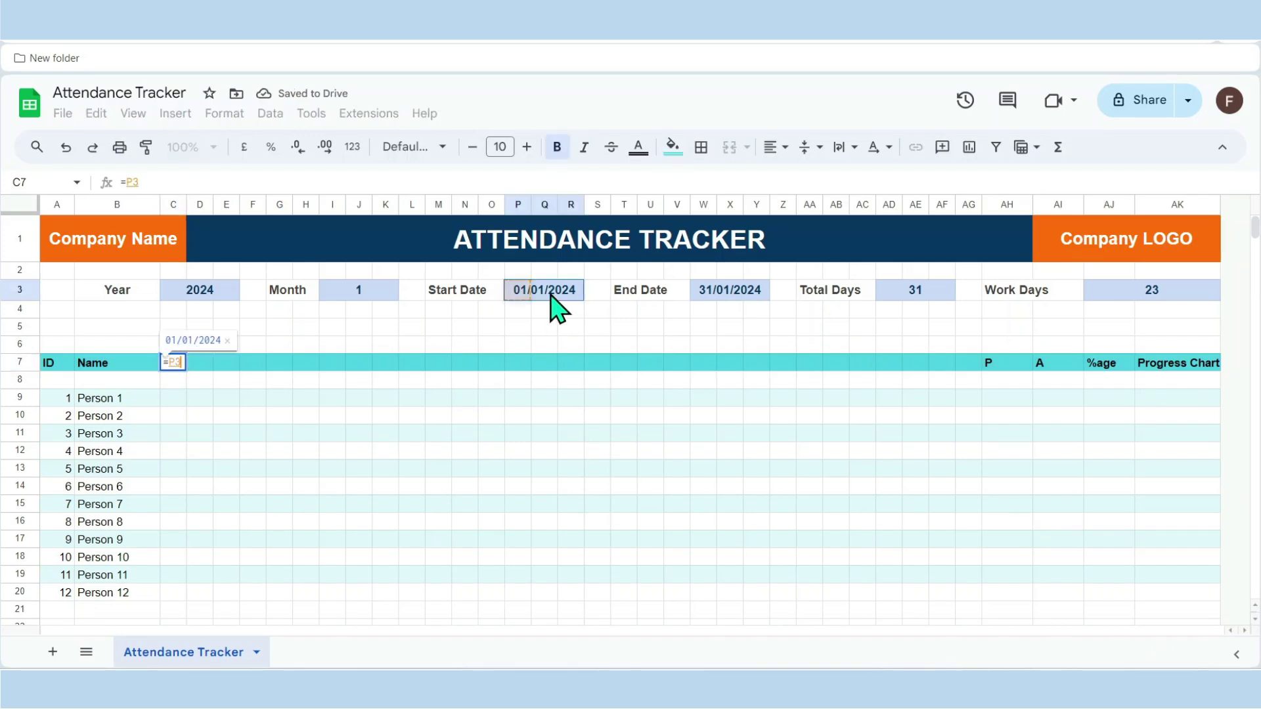
pyautogui.press('Return')
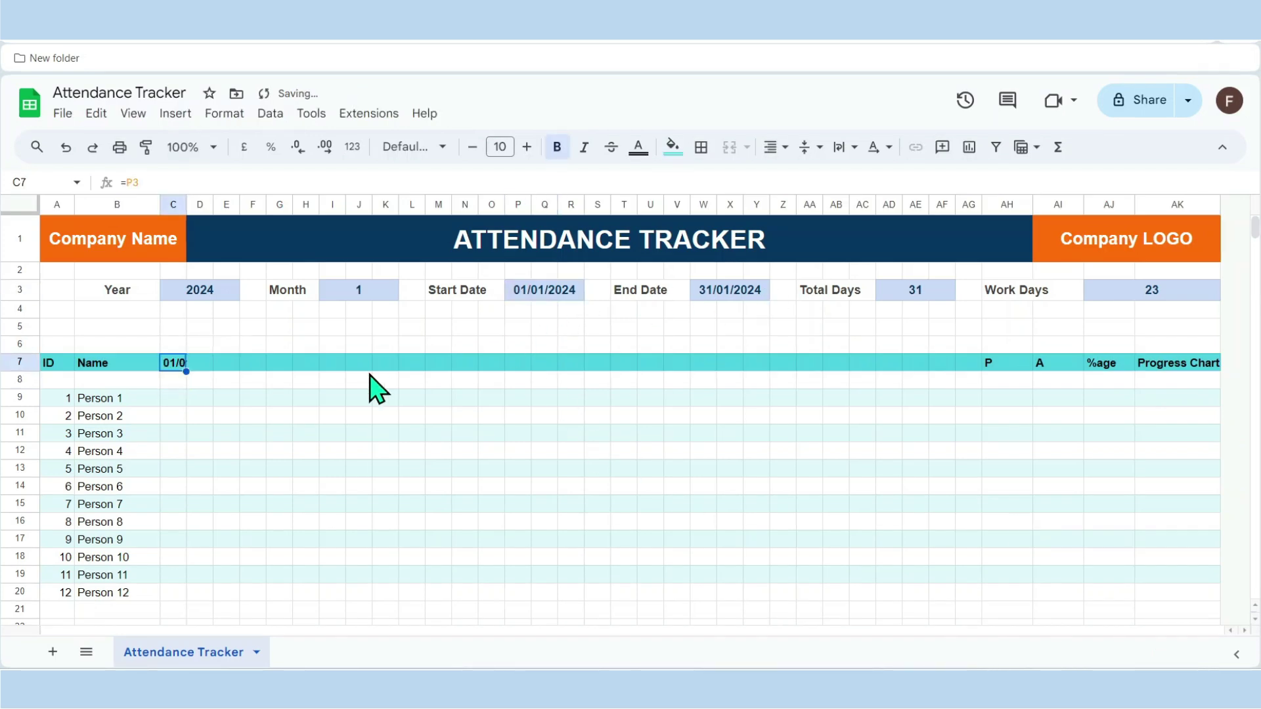
# Enter the formula =C7+1 in D7 and fill it across the header row to AG7.
pyautogui.click(209, 365)
pyautogui.write('=')
pyautogui.press('Left')
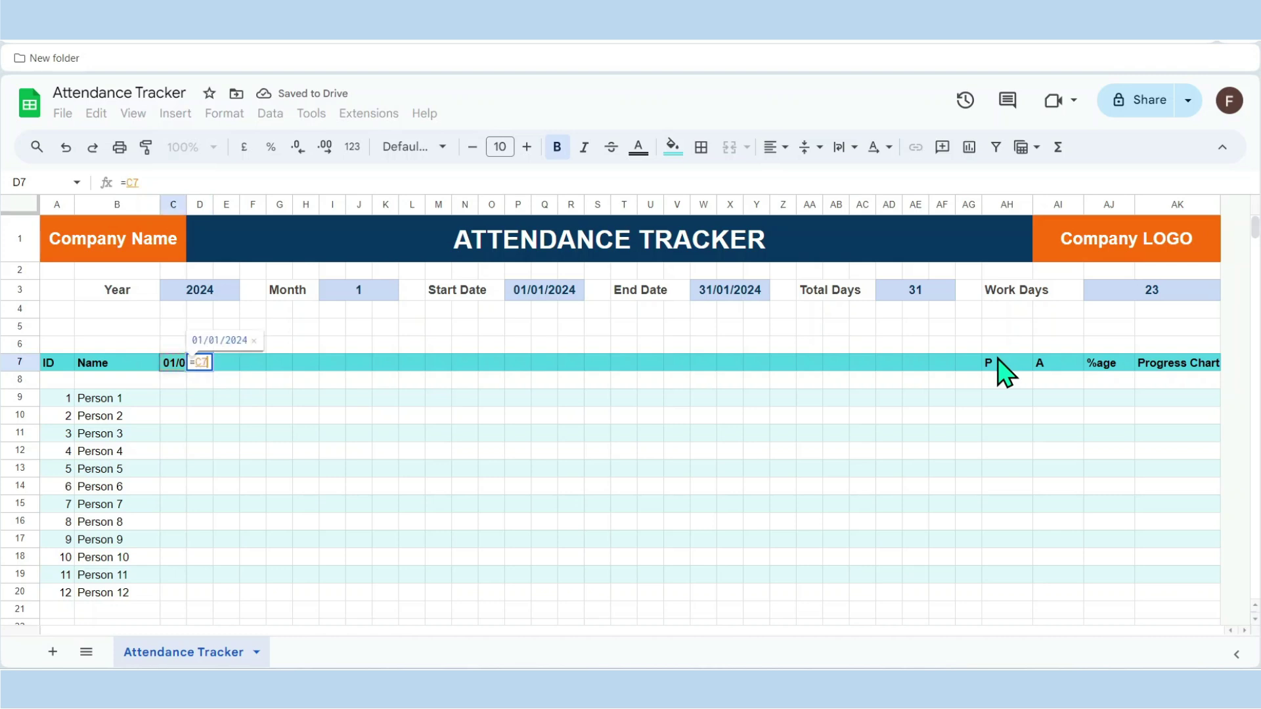
pyautogui.write('+1')
pyautogui.press('Return')
pyautogui.press('Up')
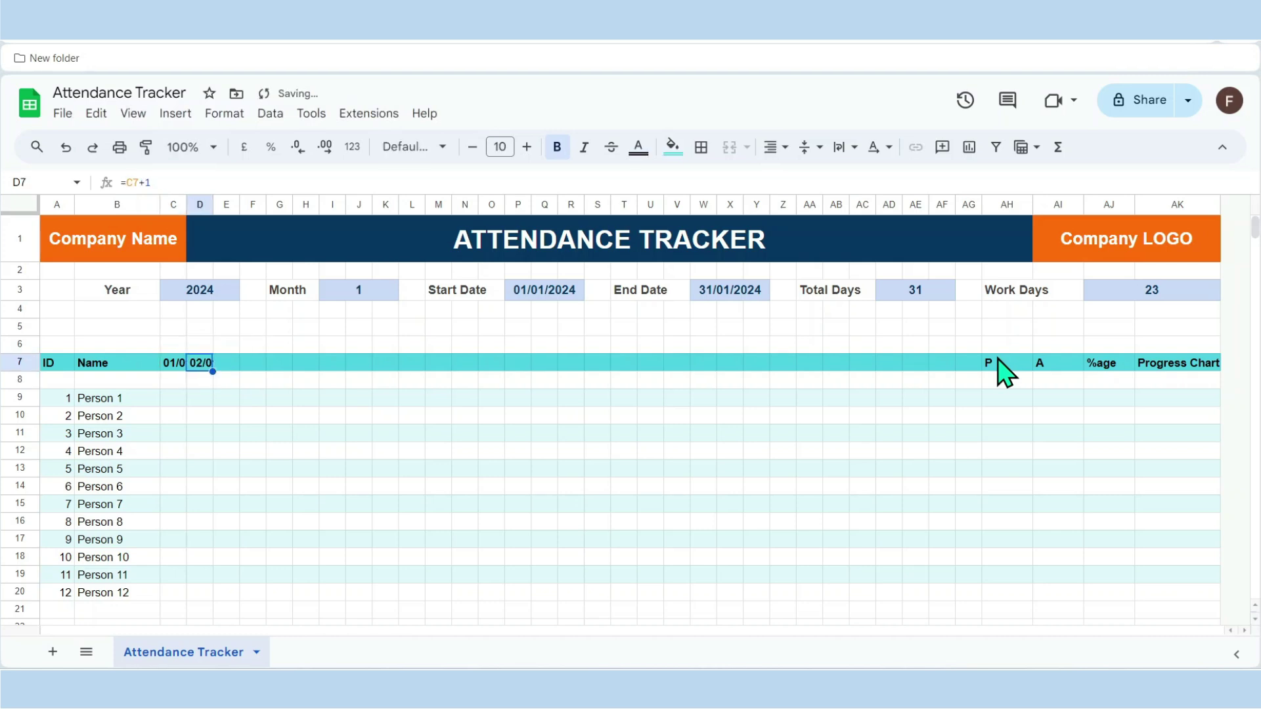
pyautogui.moveTo(213, 371); pyautogui.dragTo(976, 389)
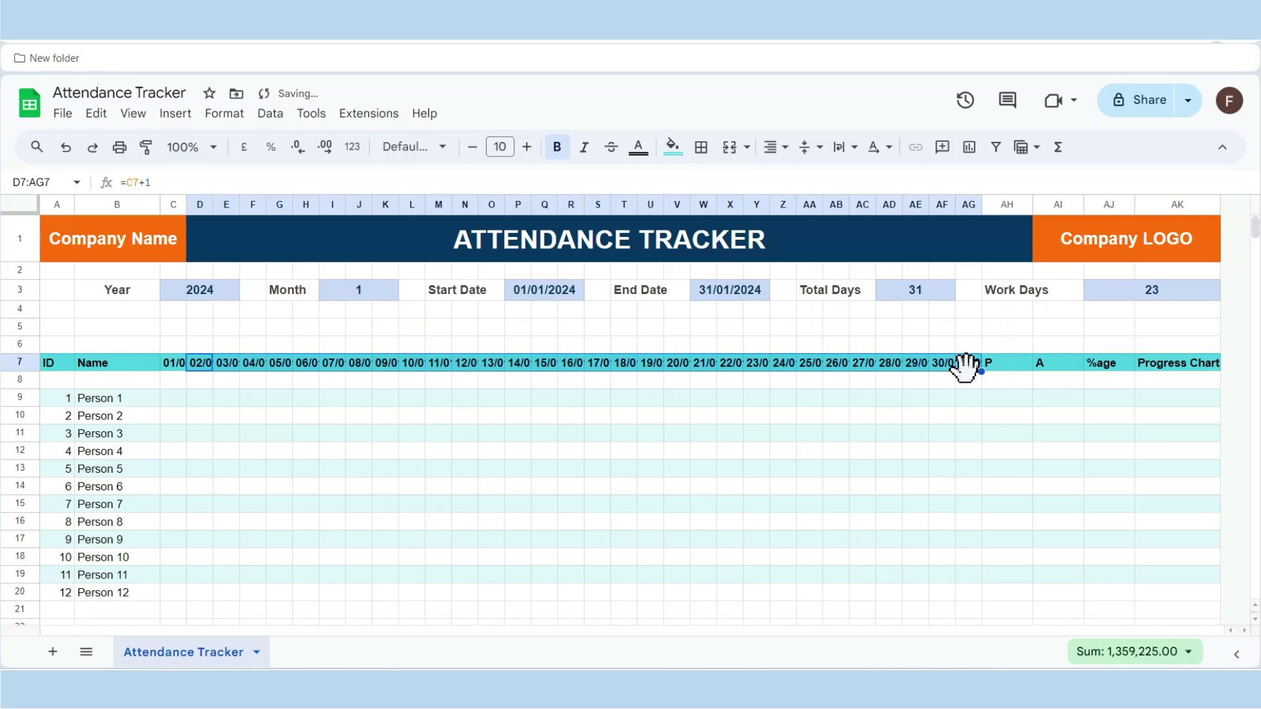
pyautogui.click(968, 365)
pyautogui.moveTo(968, 365); pyautogui.dragTo(177, 369)
pyautogui.rightClick(181, 379)
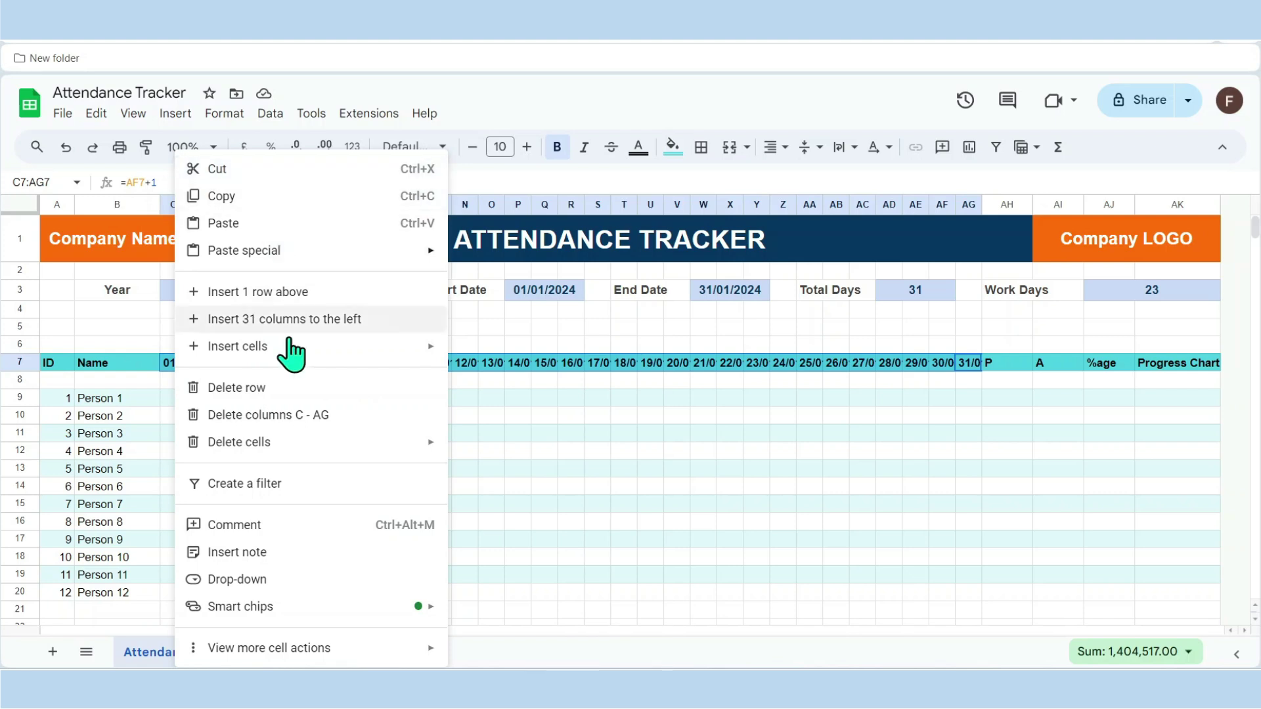
pyautogui.press('Escape')
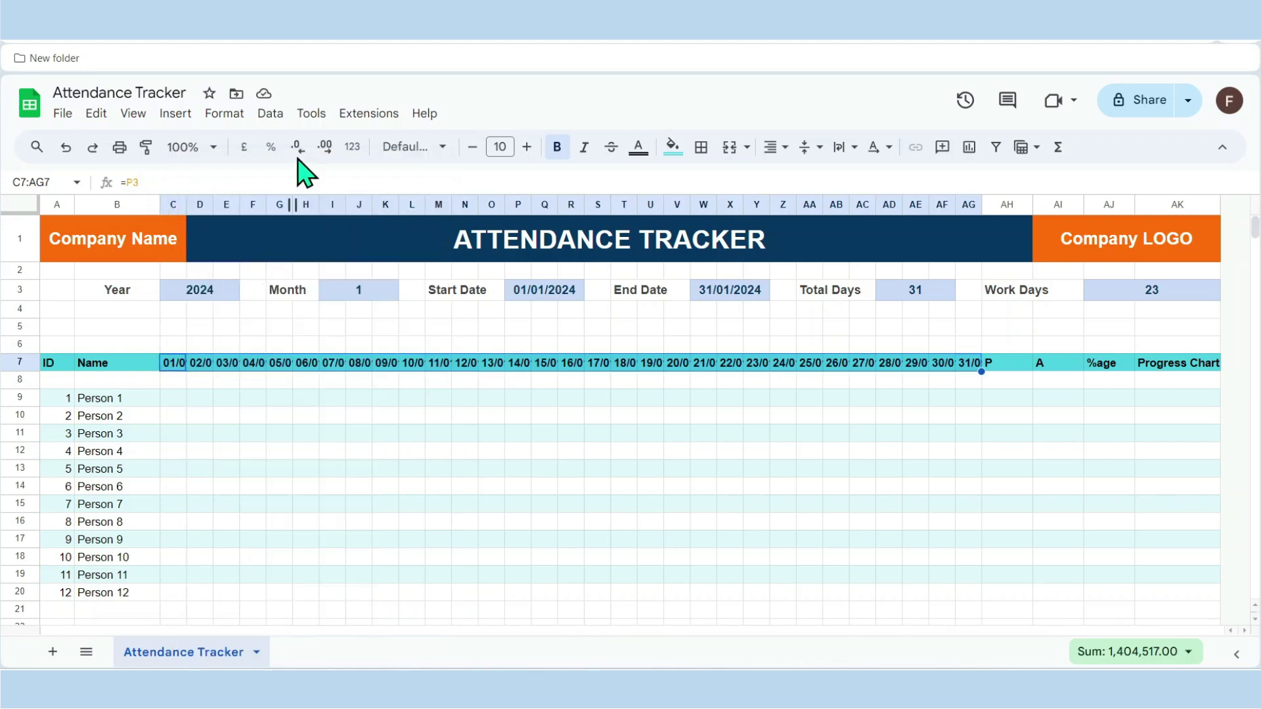
pyautogui.click(254, 397)
# Apply the custom number format d to the header dates in C7:AG7 so they show only the day.
pyautogui.moveTo(183, 367); pyautogui.dragTo(978, 380)
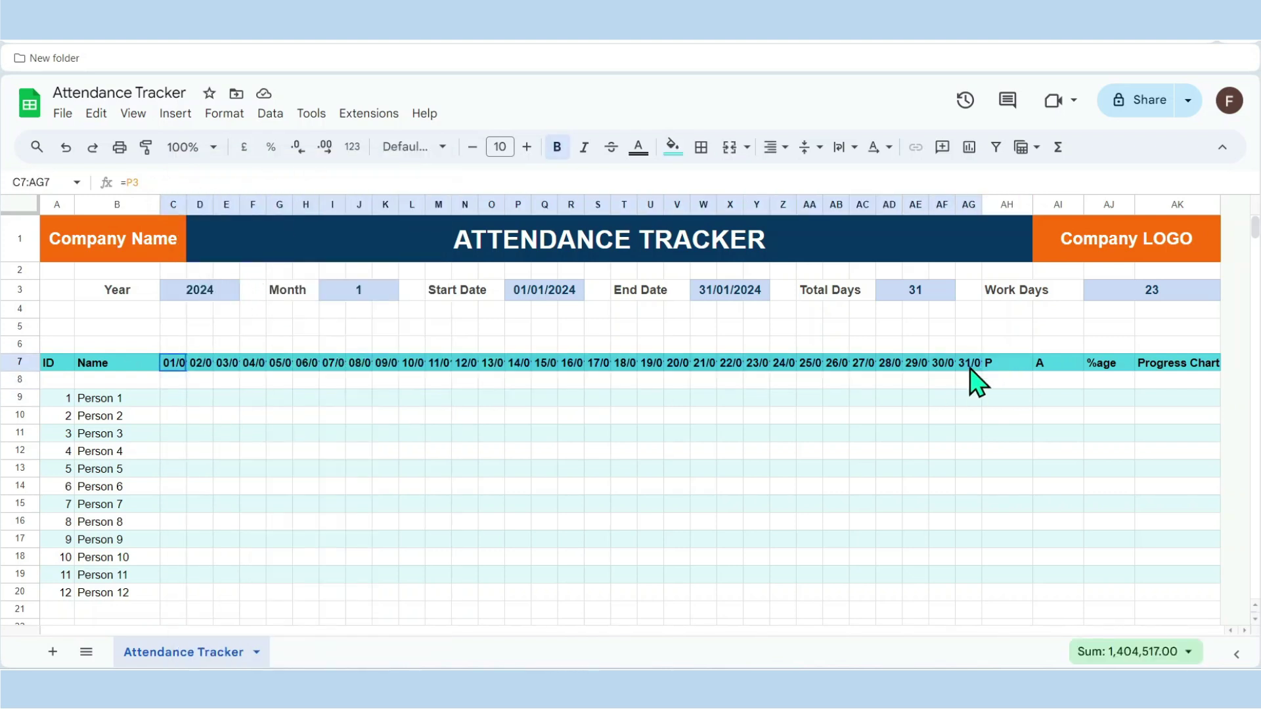
pyautogui.click(222, 115)
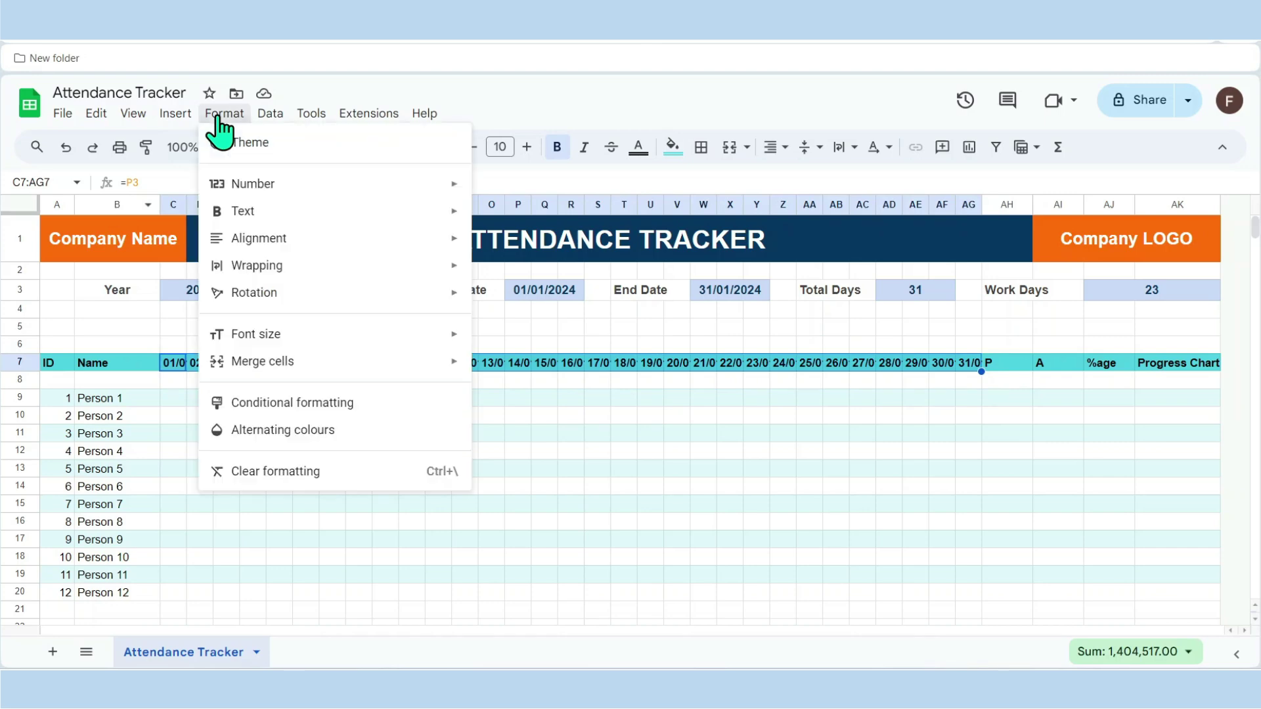
pyautogui.moveTo(314, 187)
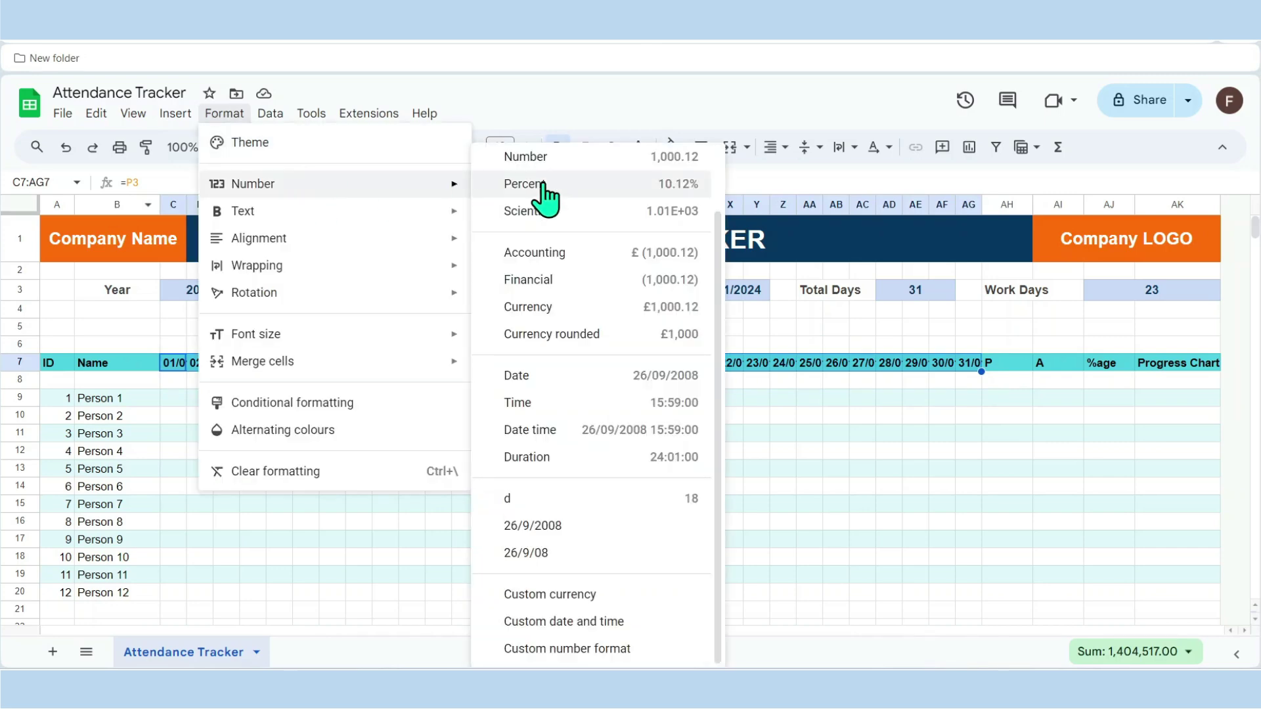
pyautogui.click(548, 650)
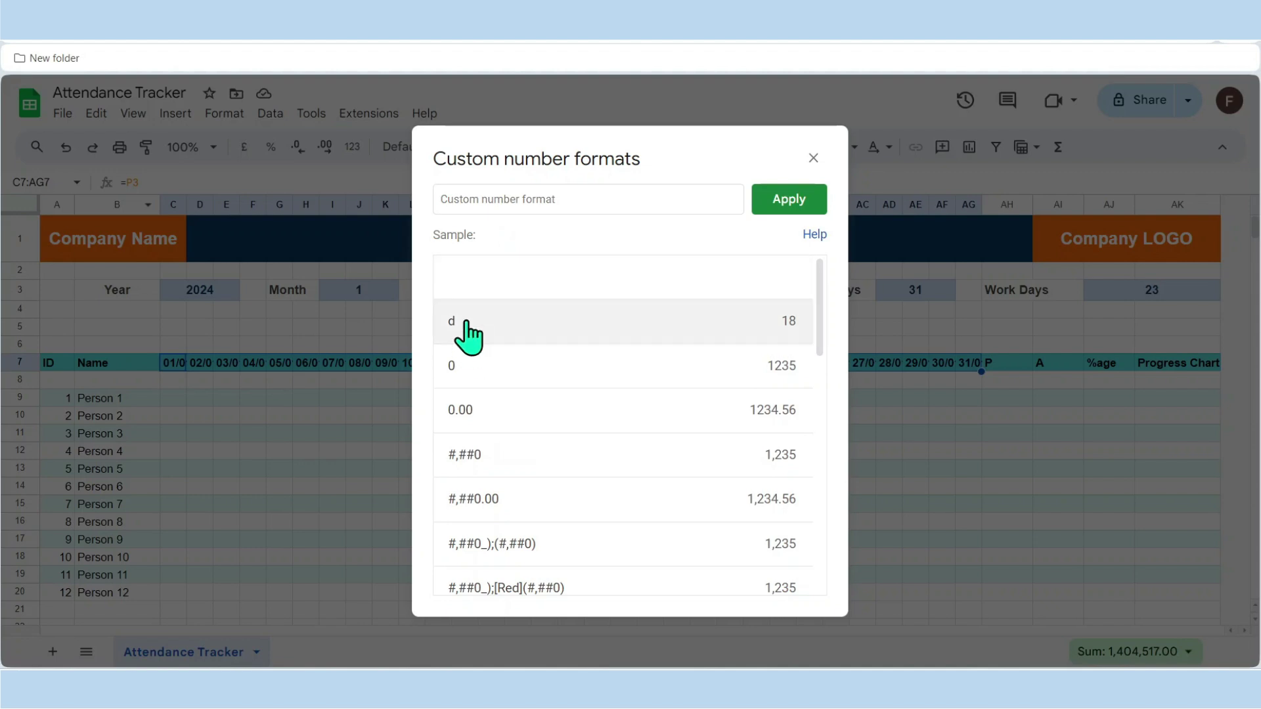
pyautogui.click(452, 197)
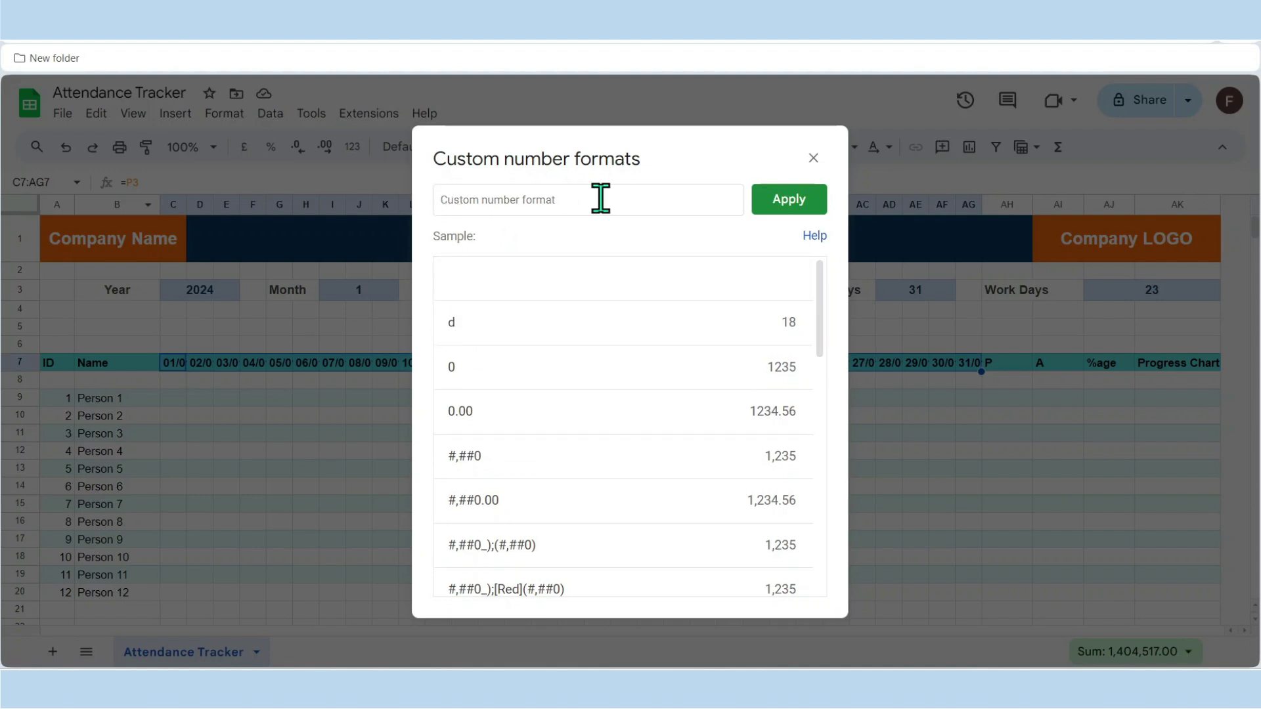
pyautogui.write('d')
pyautogui.click(775, 207)
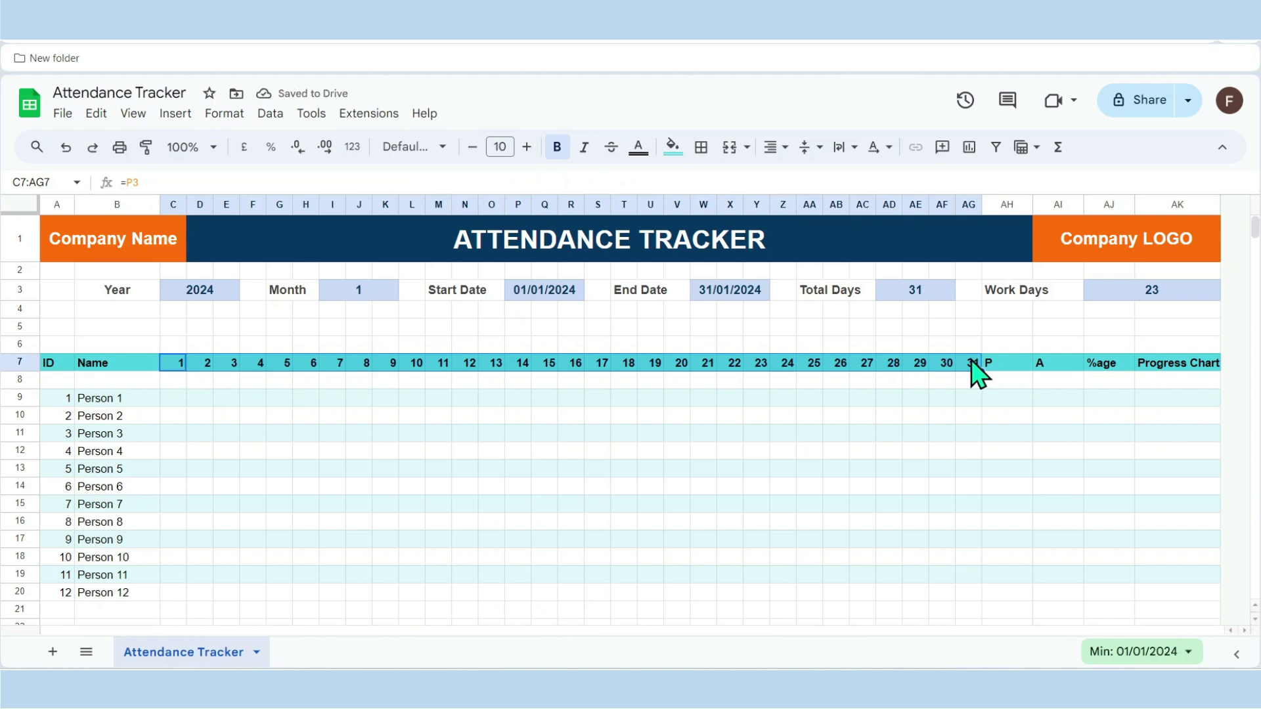
# Centre the day numbers in C7:AG7 horizontally.
pyautogui.moveTo(972, 365); pyautogui.dragTo(183, 374)
pyautogui.click(776, 149)
pyautogui.click(803, 177)
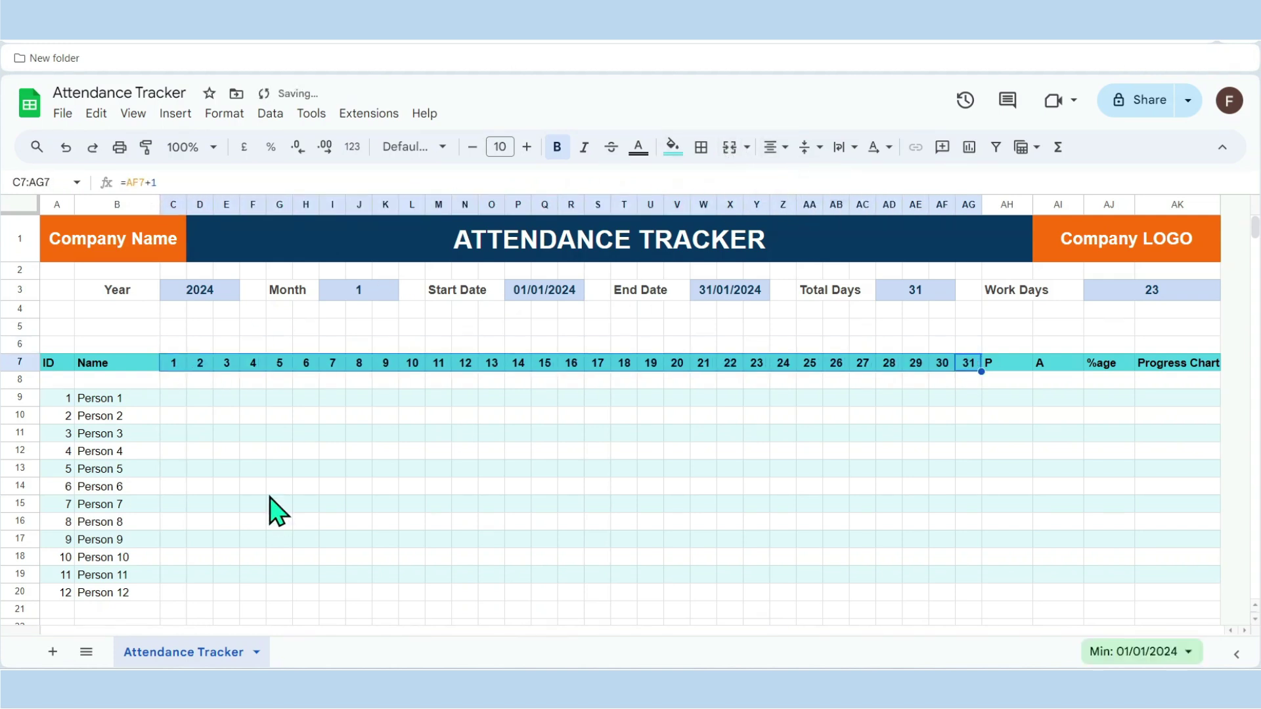
# Enter the weekday-letter formula =CHOOSE(WEEKDAY(C7,1),"S","M","T","W","T","F","S") in C8.
pyautogui.click(177, 385)
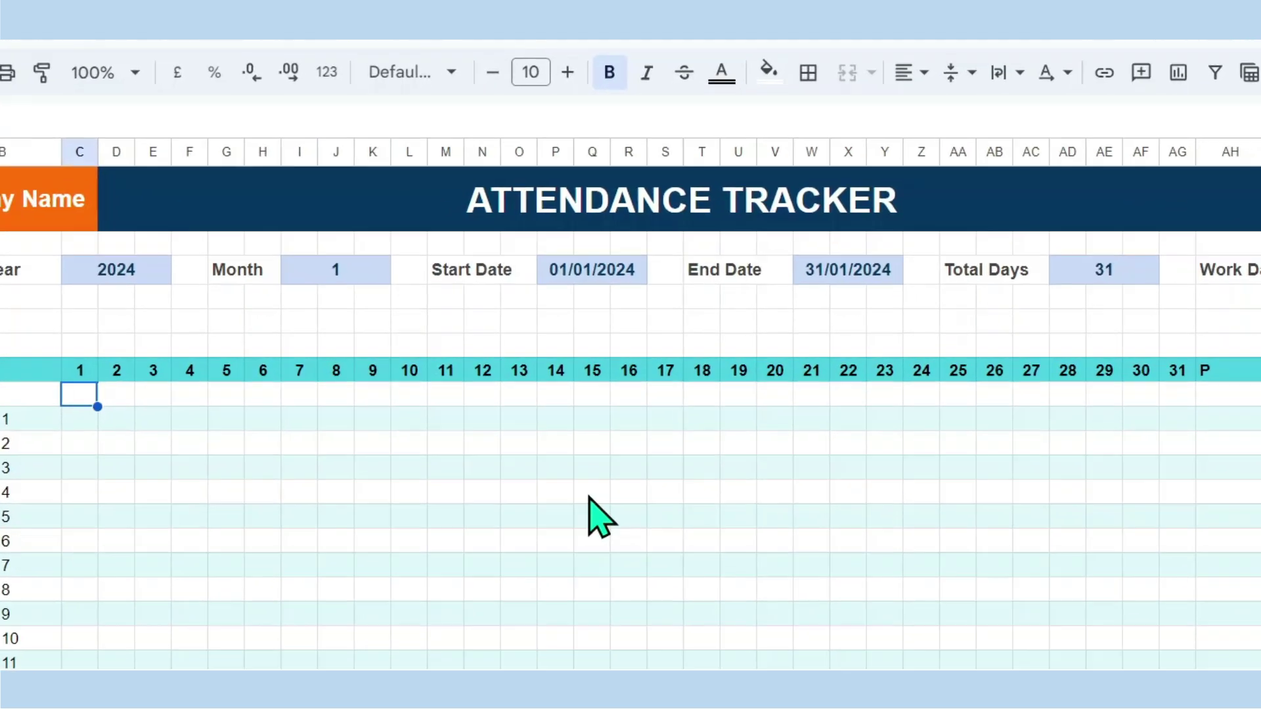
pyautogui.write('=c')
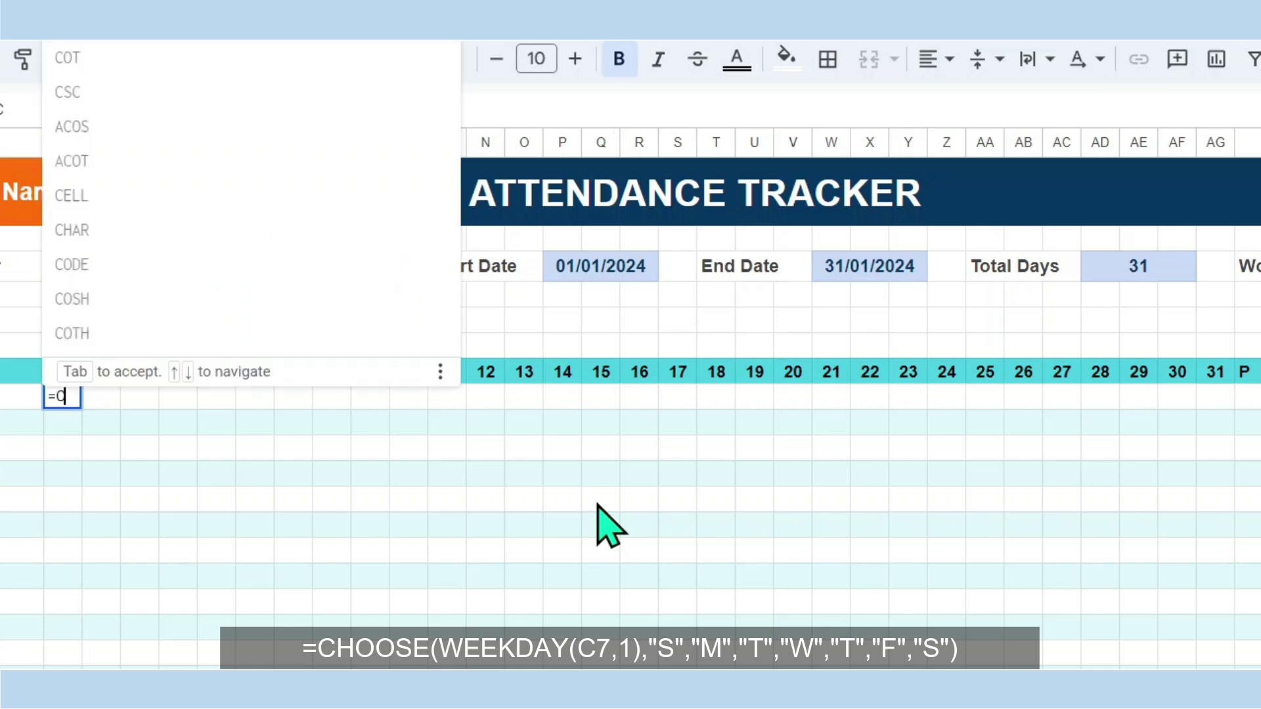
pyautogui.write('ho')
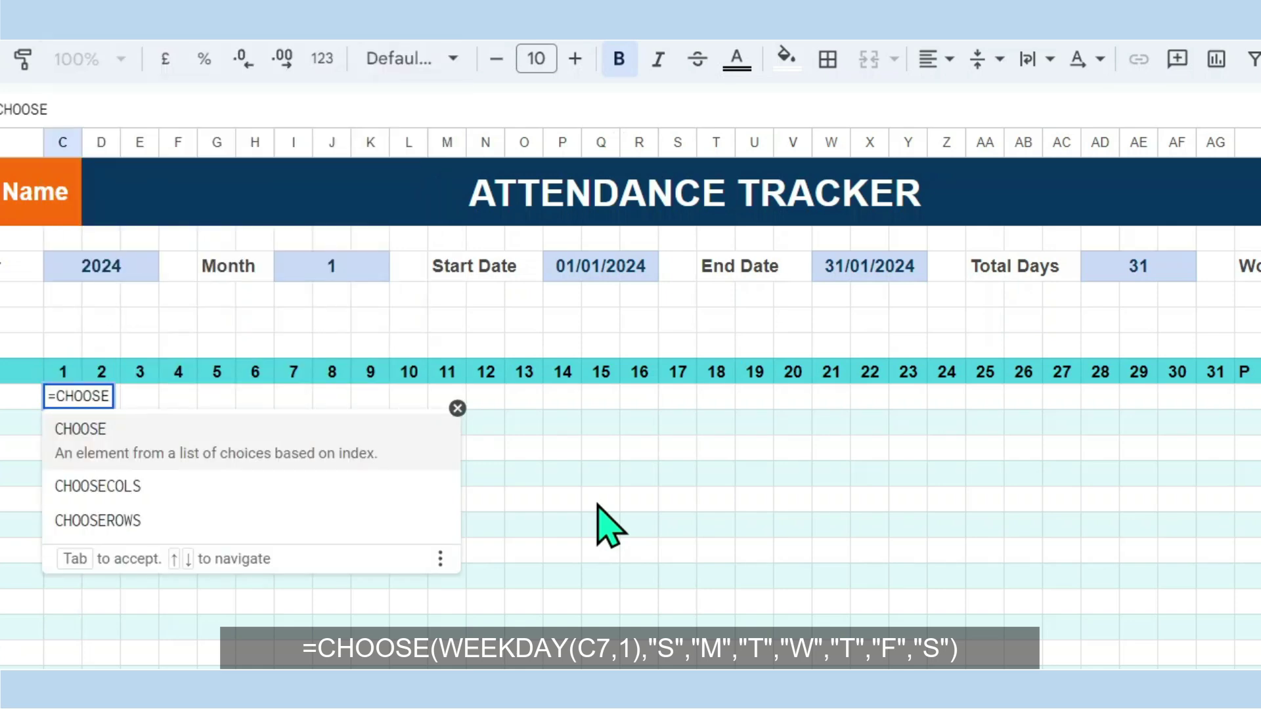
pyautogui.write('(WEEKDAY')
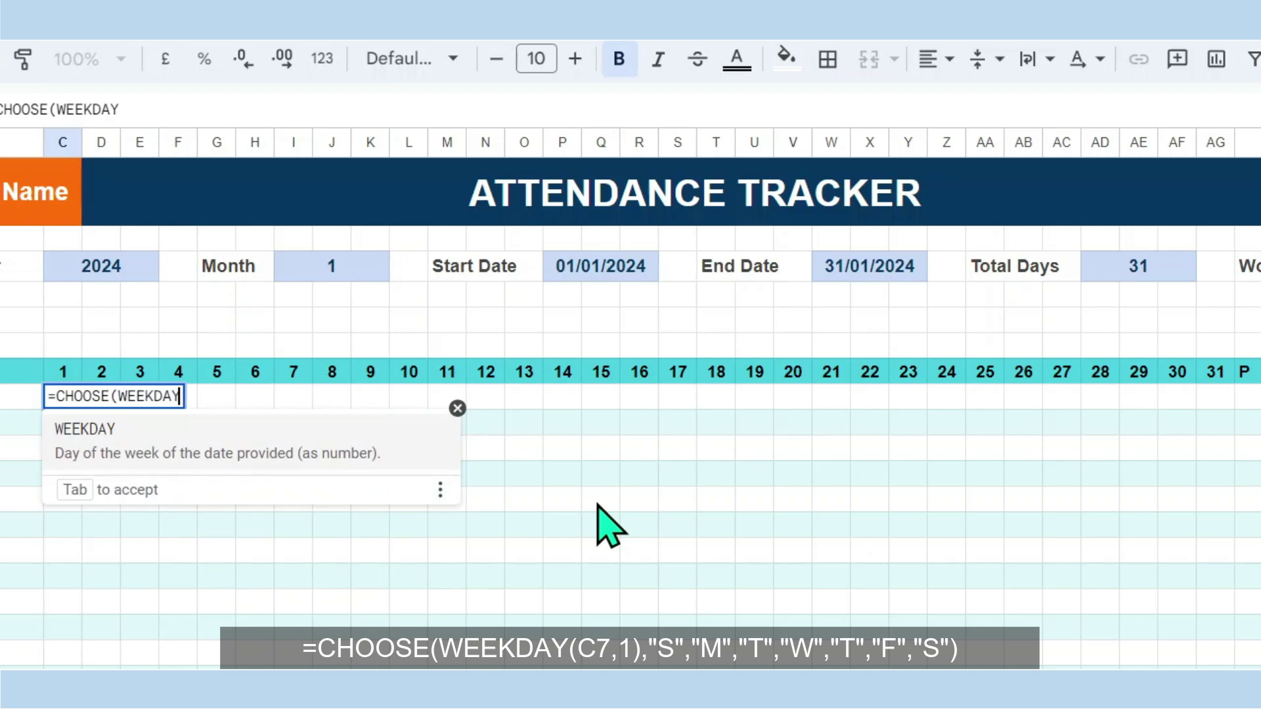
pyautogui.write('(')
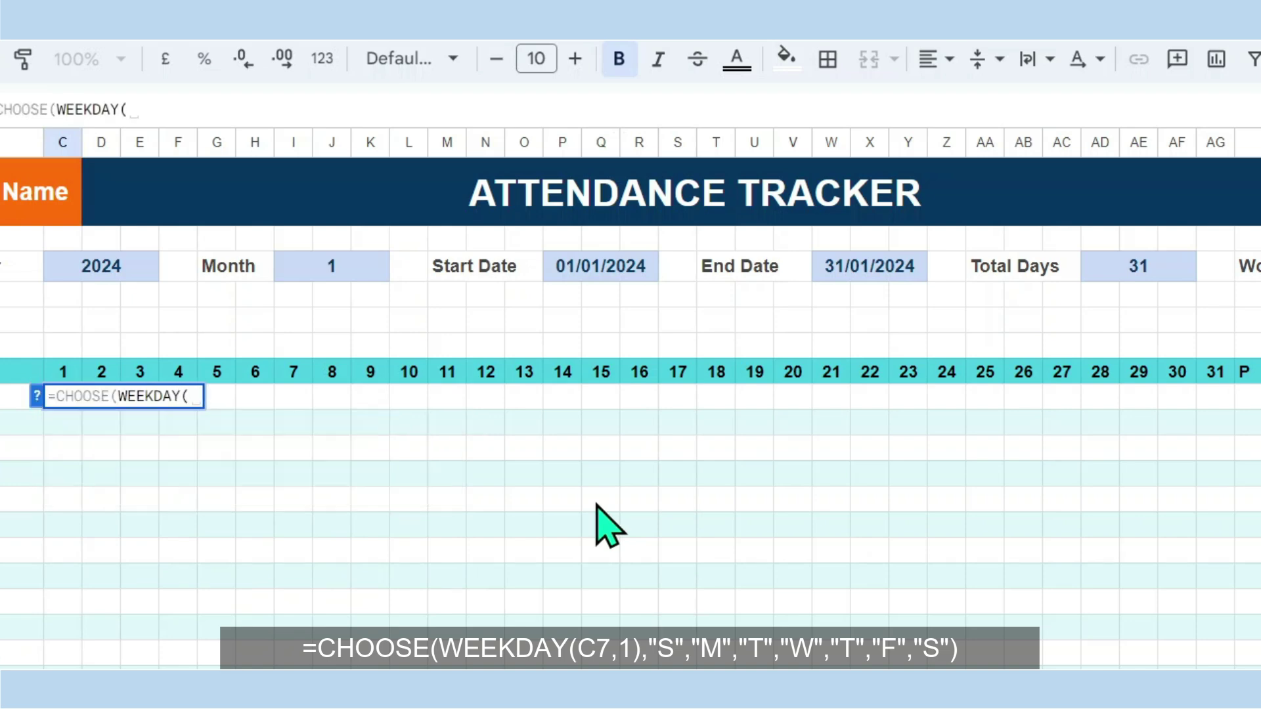
pyautogui.click(66, 373)
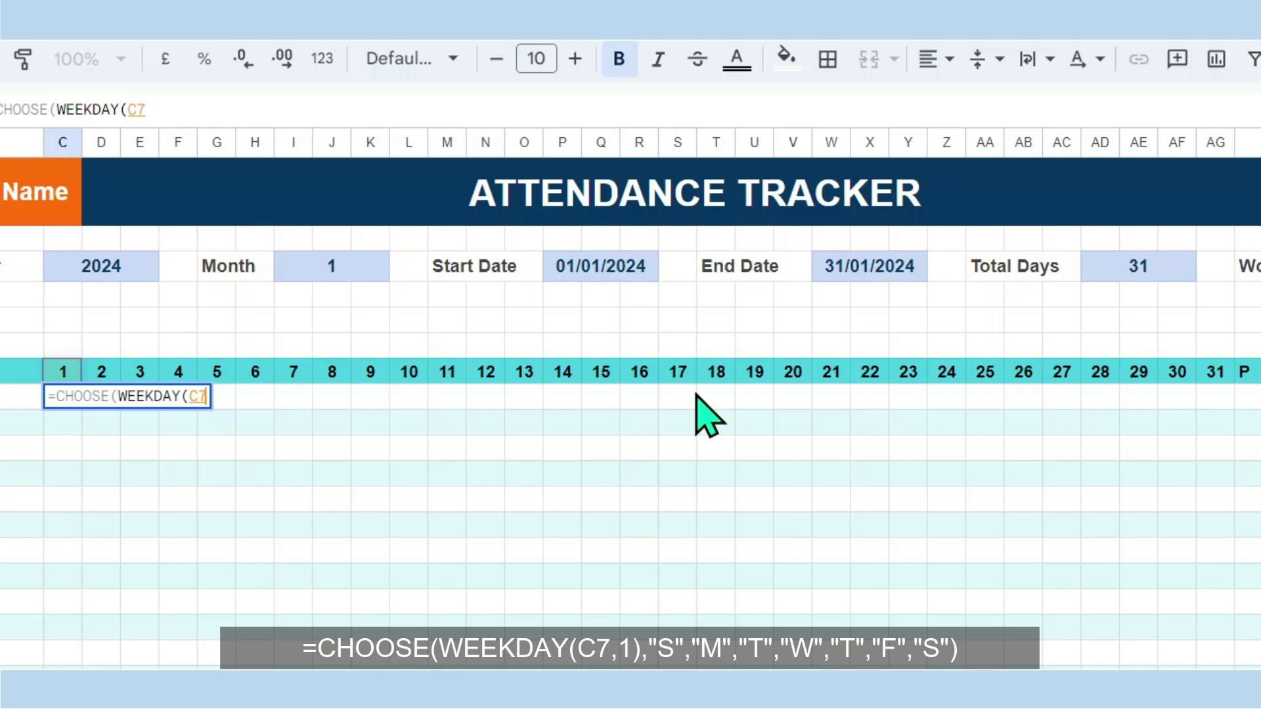
pyautogui.write(',1),')
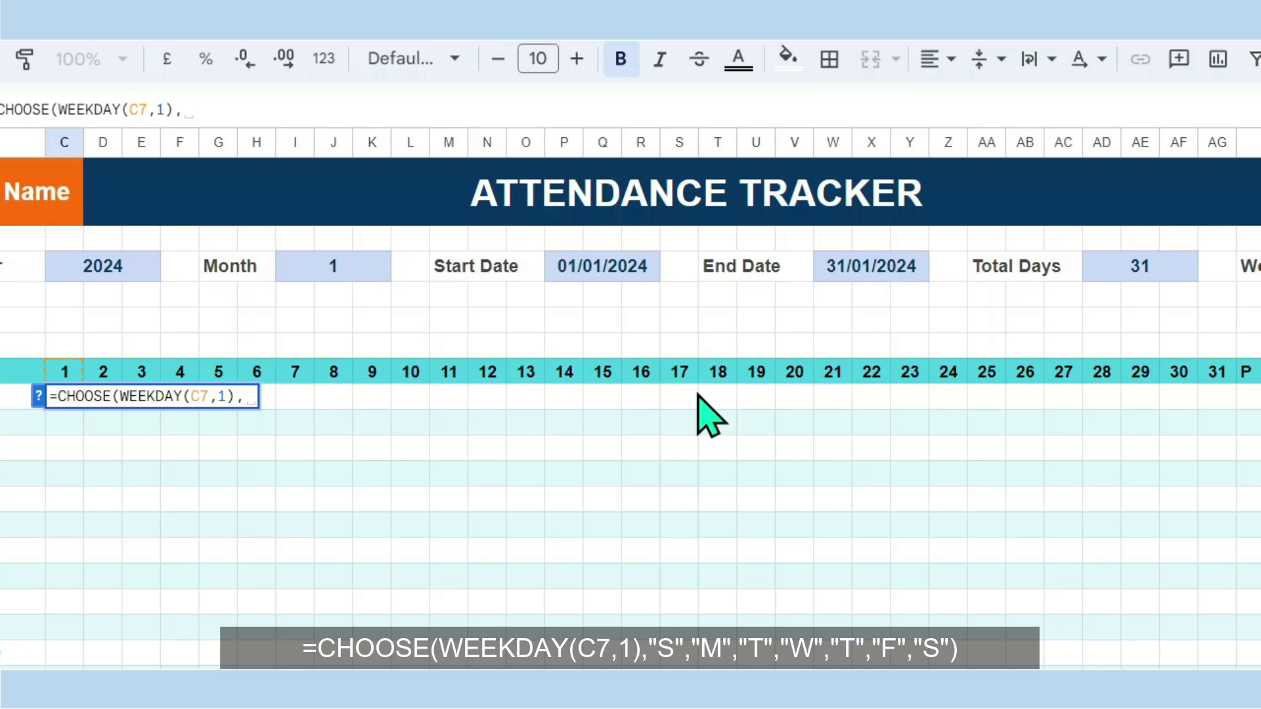
pyautogui.write('"S","M","T","W","T","F","S')
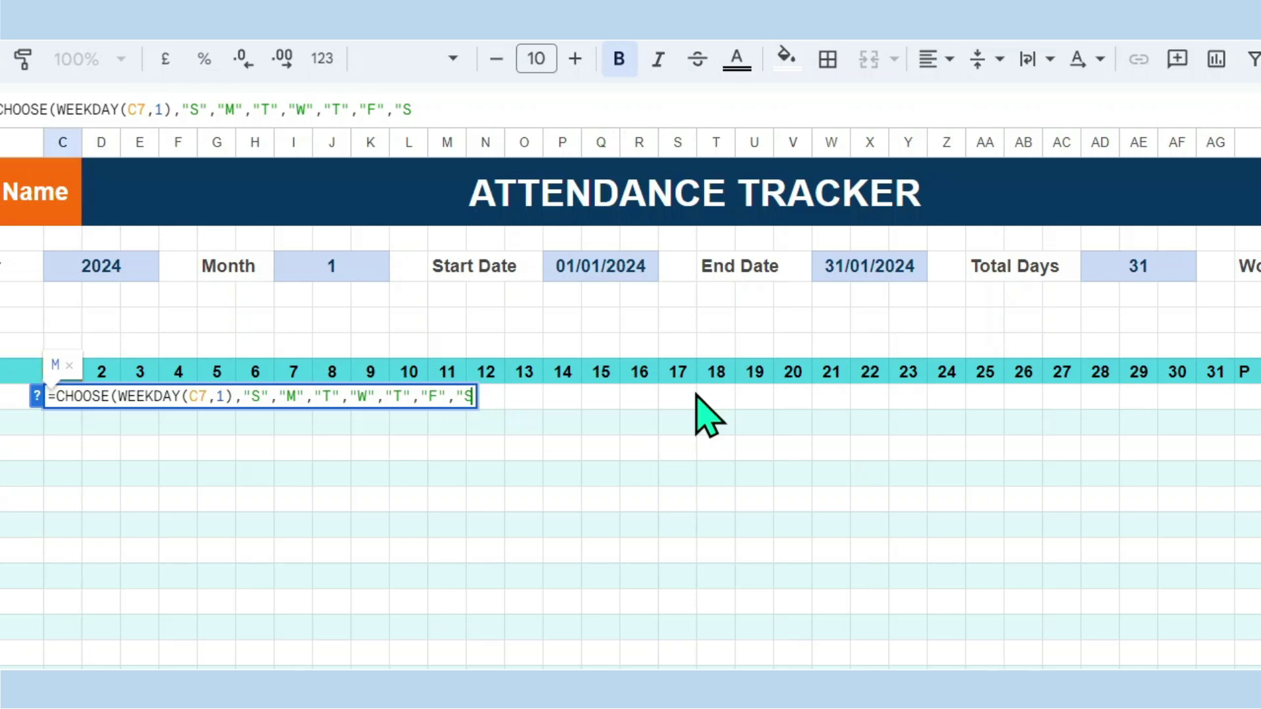
pyautogui.write('")')
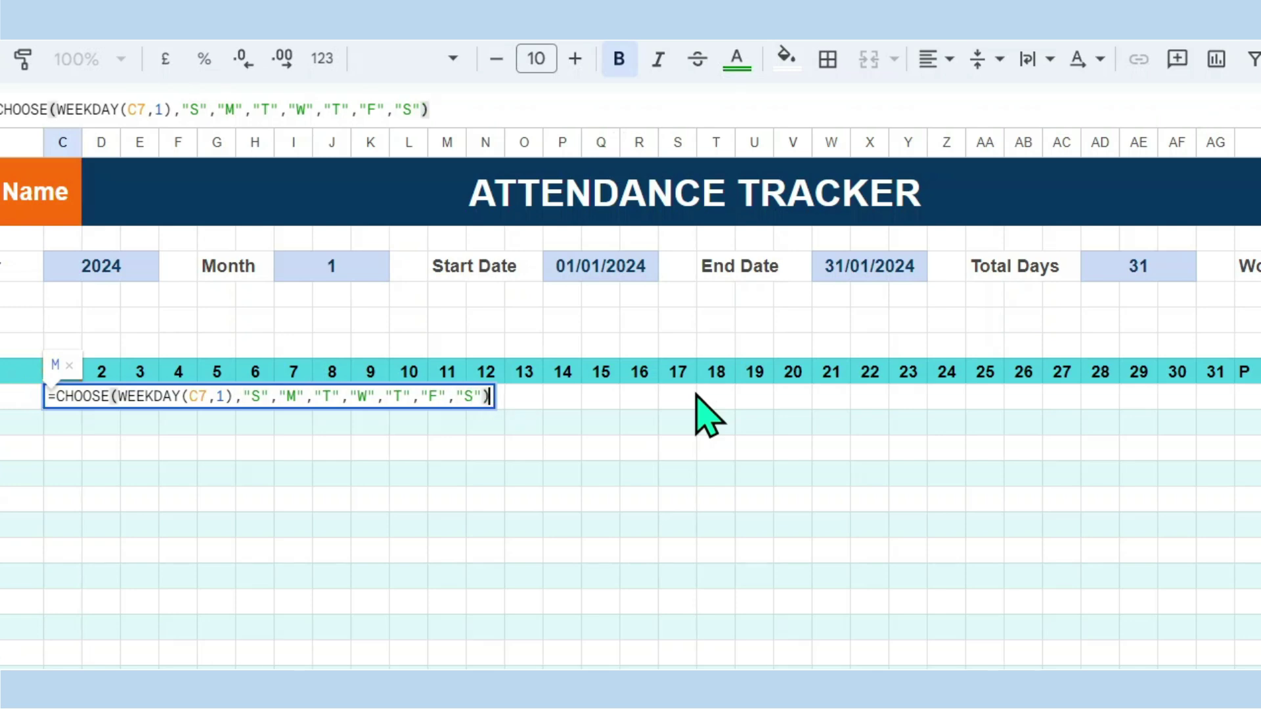
pyautogui.press('Return')
pyautogui.press('Up')
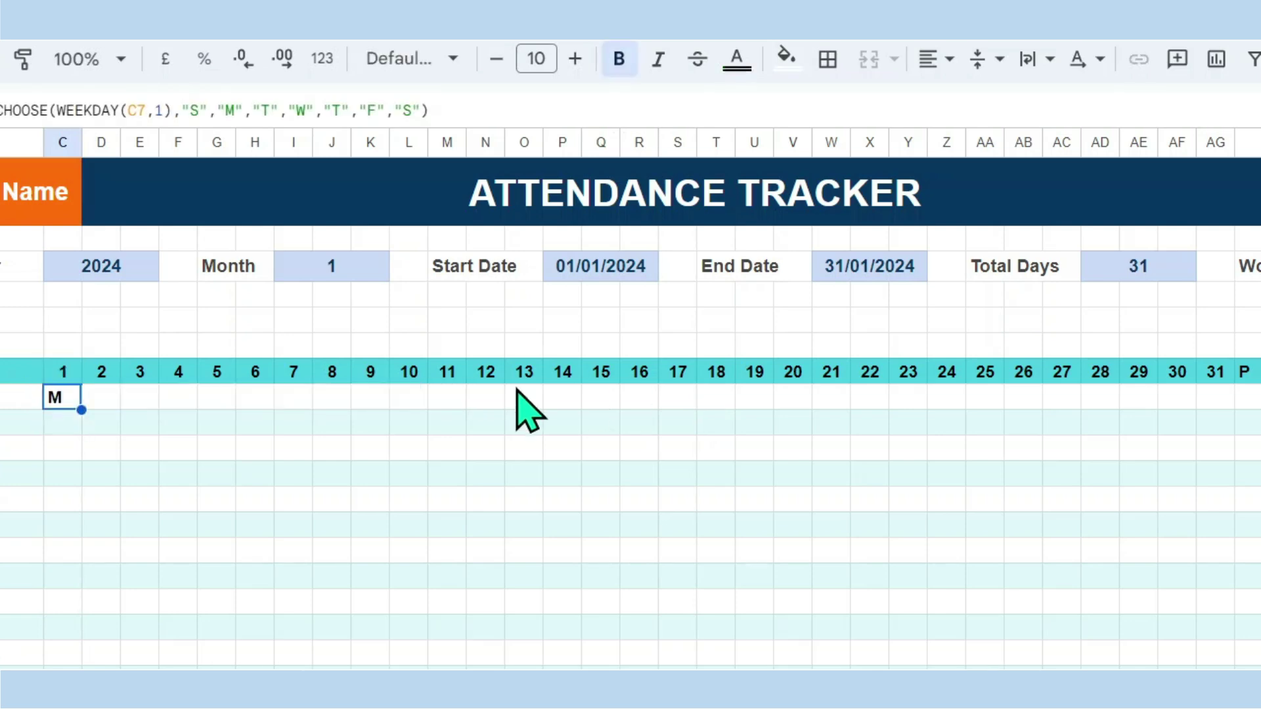
# Centre the weekday letter in C8 and fill its formula across to AG8.
pyautogui.click(929, 59)
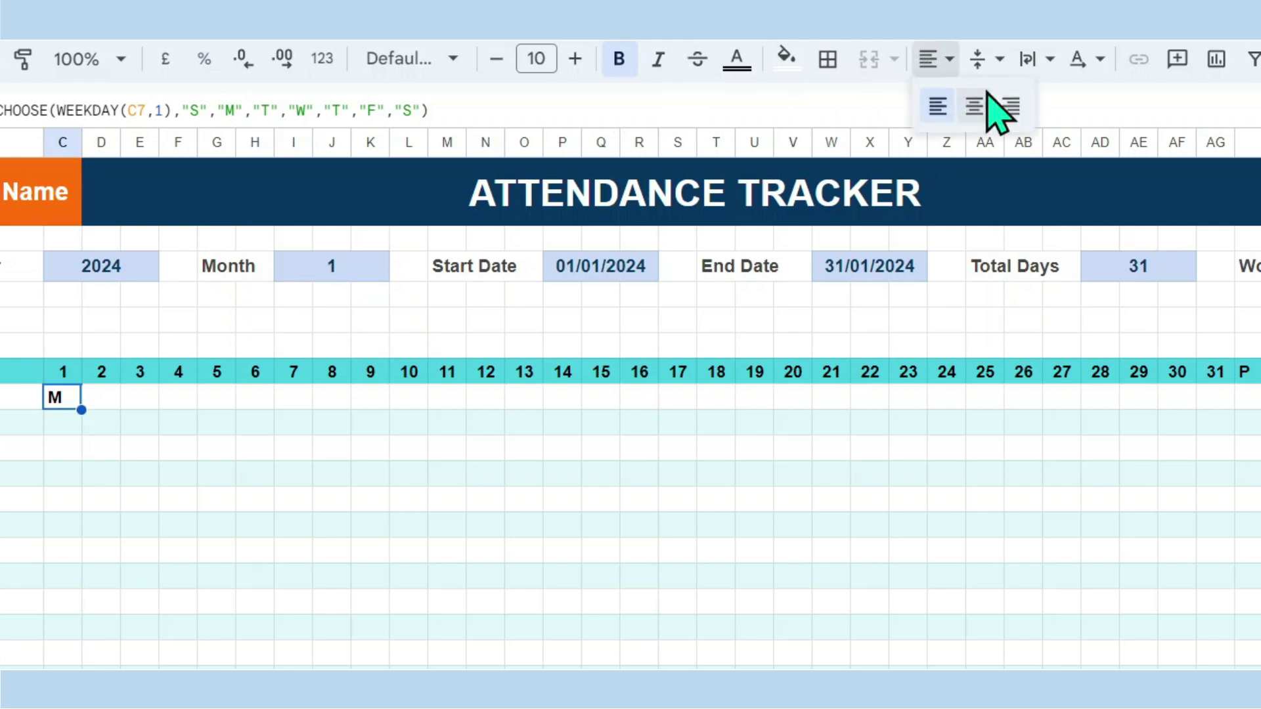
pyautogui.click(975, 105)
pyautogui.moveTo(81, 410); pyautogui.dragTo(1228, 412)
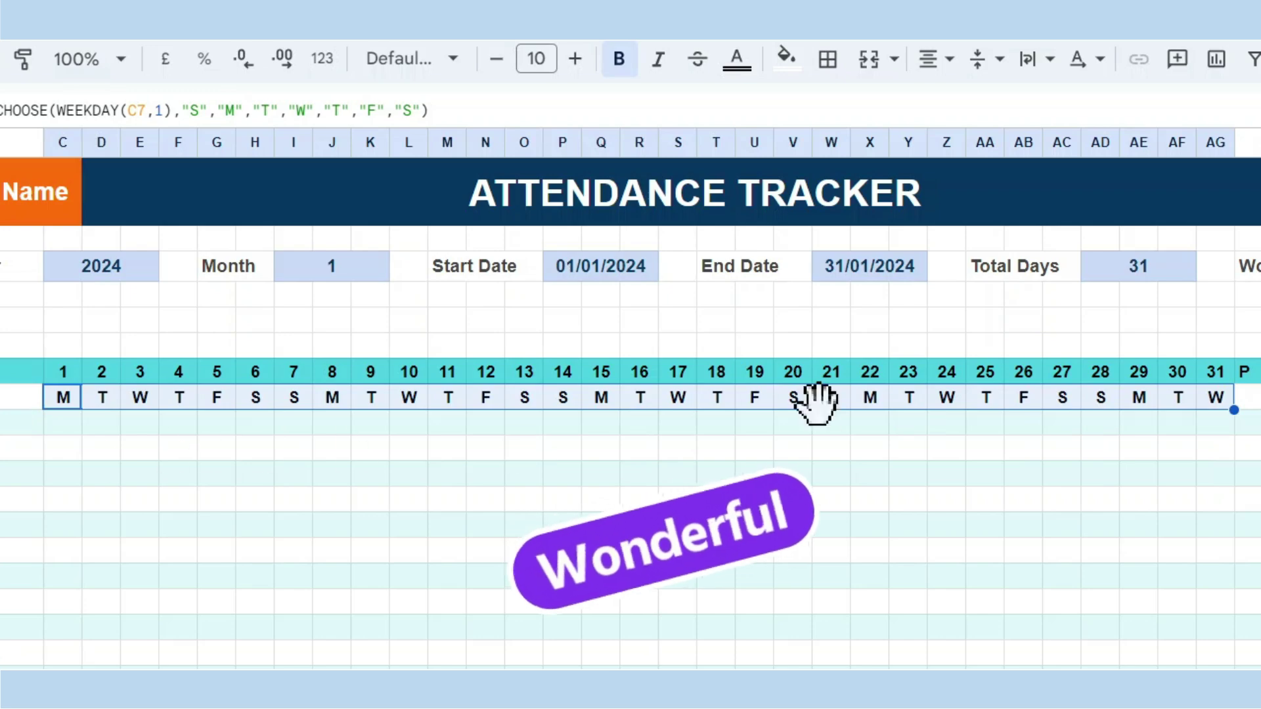
pyautogui.click(614, 456)
# Merge each of the ID, Name, P, A, %age and Progress Chart headers over rows 7 and 8, and centre A7:AK8 horizontally.
pyautogui.click(59, 380)
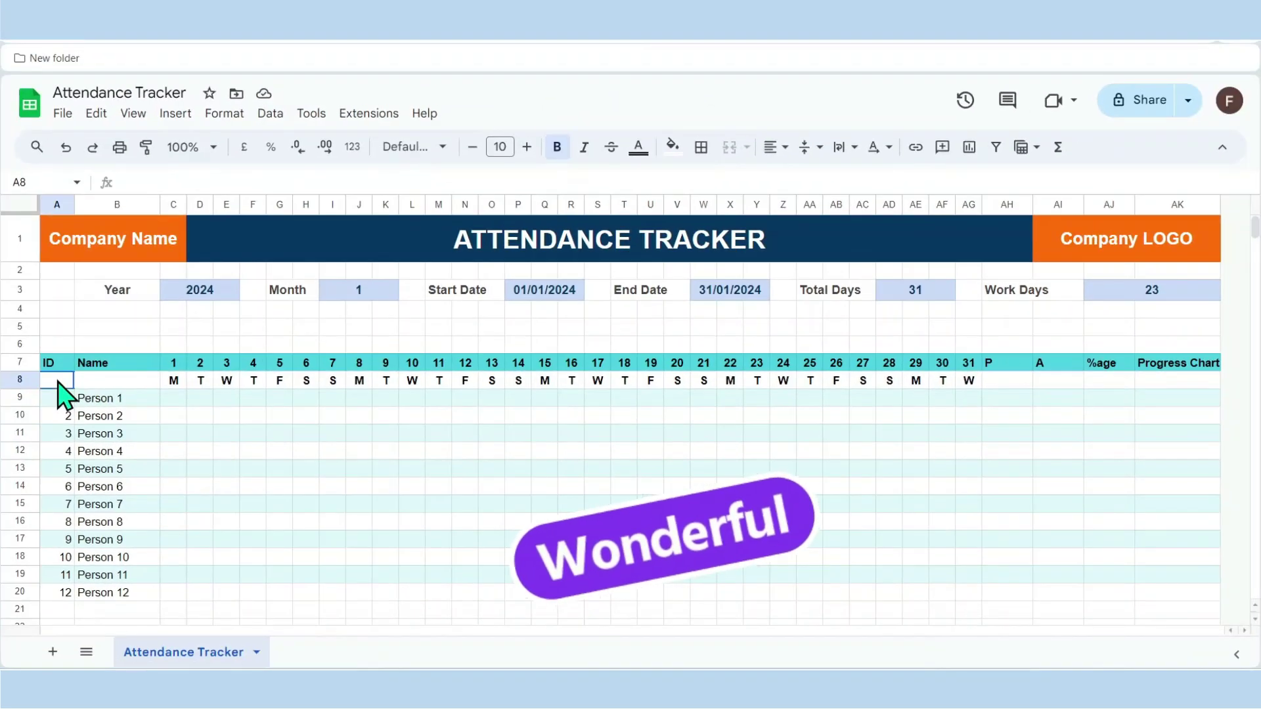
pyautogui.moveTo(56, 363); pyautogui.dragTo(66, 389)
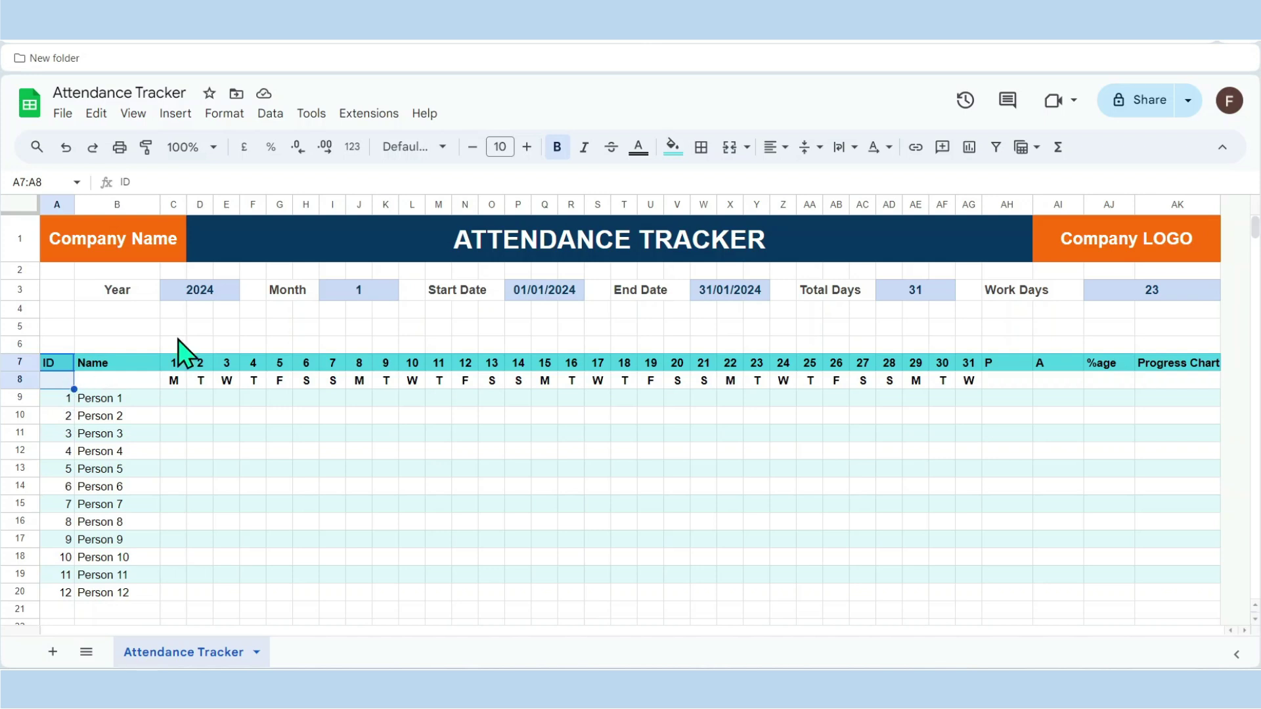
pyautogui.click(729, 147)
pyautogui.moveTo(135, 365); pyautogui.dragTo(125, 386)
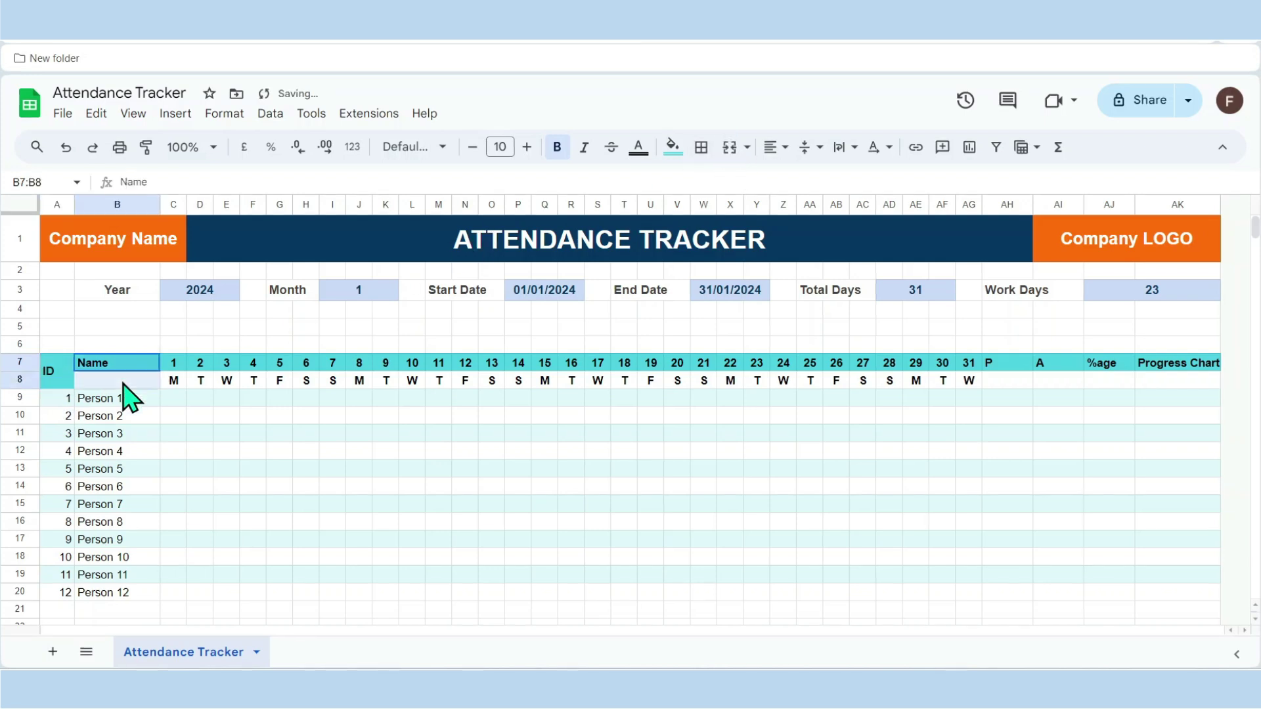
pyautogui.hotkey('ctrl', 'y')
pyautogui.moveTo(1005, 363); pyautogui.dragTo(82, 386)
pyautogui.hotkey('ctrl', 'y')
pyautogui.hotkey('ctrl', 'y')
pyautogui.hotkey('ctrl', 'y')
pyautogui.hotkey('ctrl', 'y')
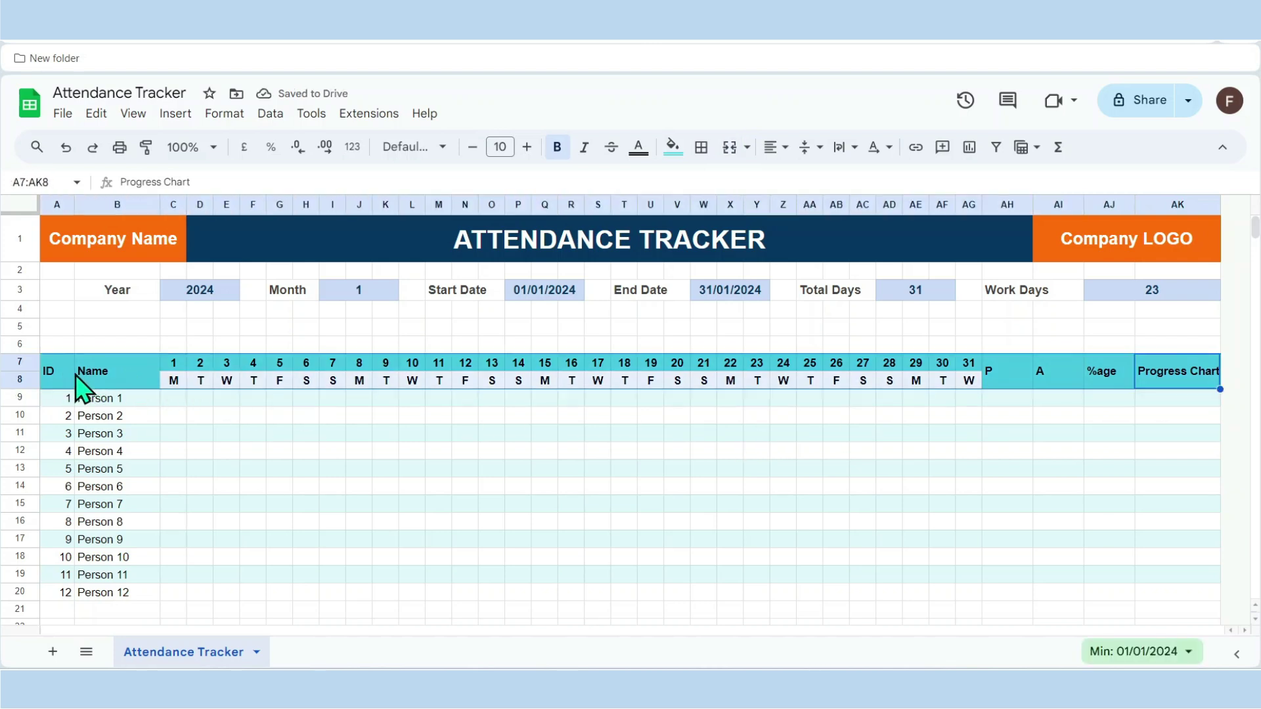
pyautogui.click(774, 151)
pyautogui.click(805, 177)
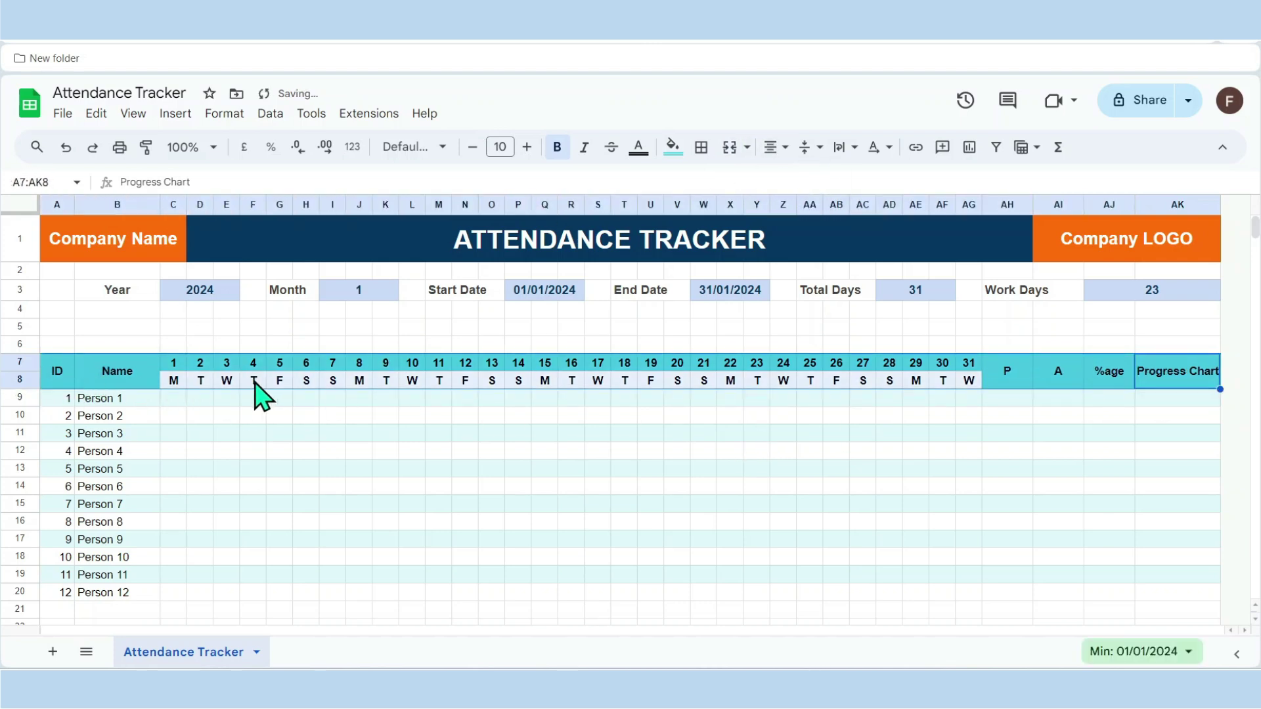
# Give the weekday row C8:AG8 a black fill and white text.
pyautogui.moveTo(174, 380); pyautogui.dragTo(959, 397)
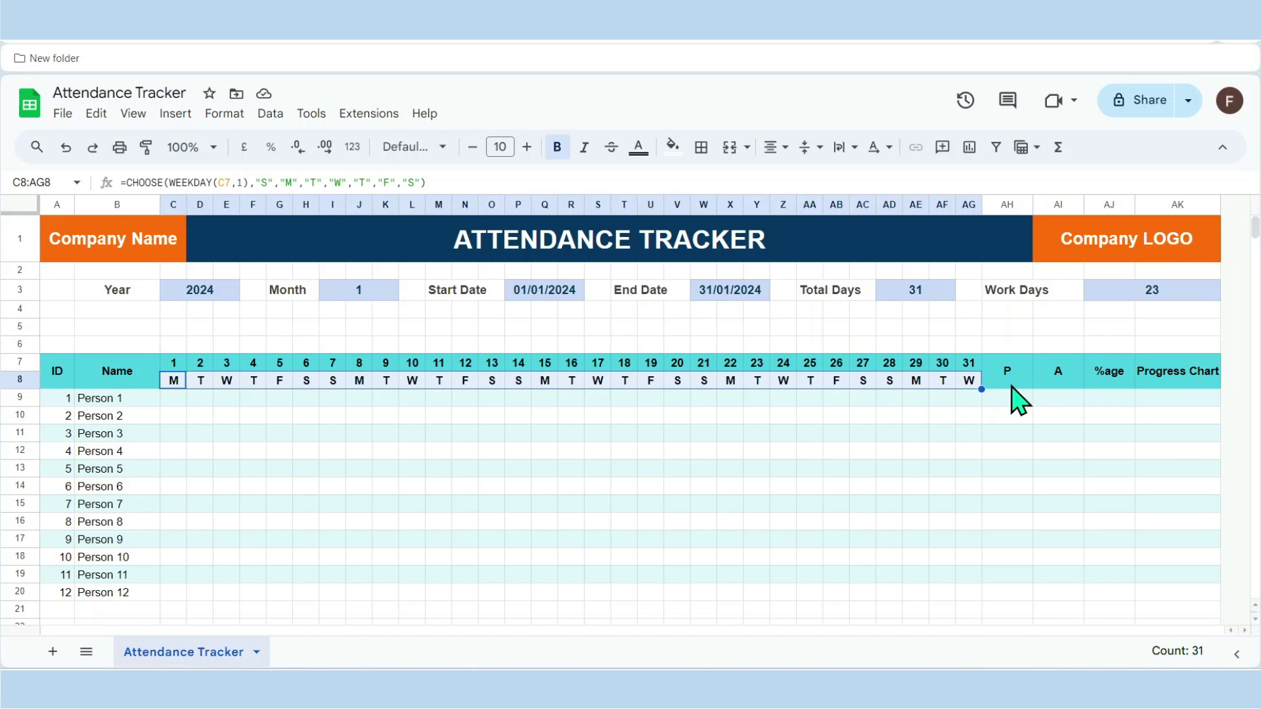
pyautogui.click(672, 148)
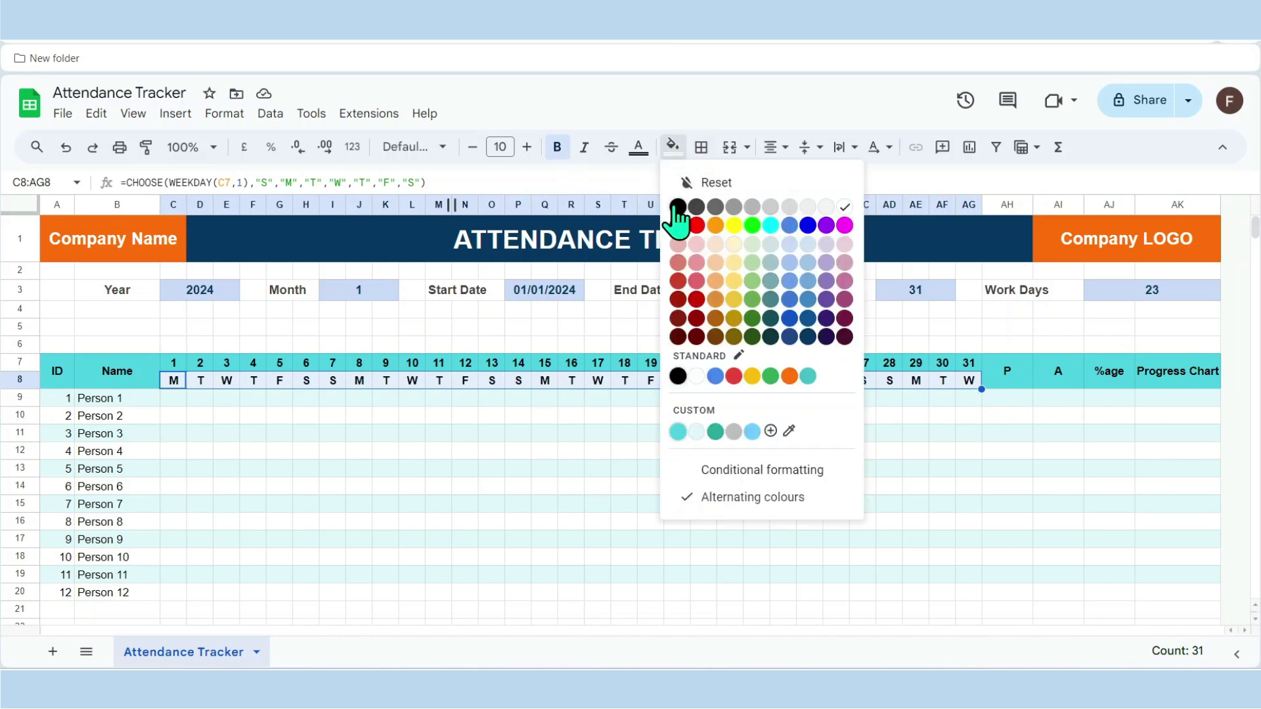
pyautogui.click(677, 206)
pyautogui.click(638, 147)
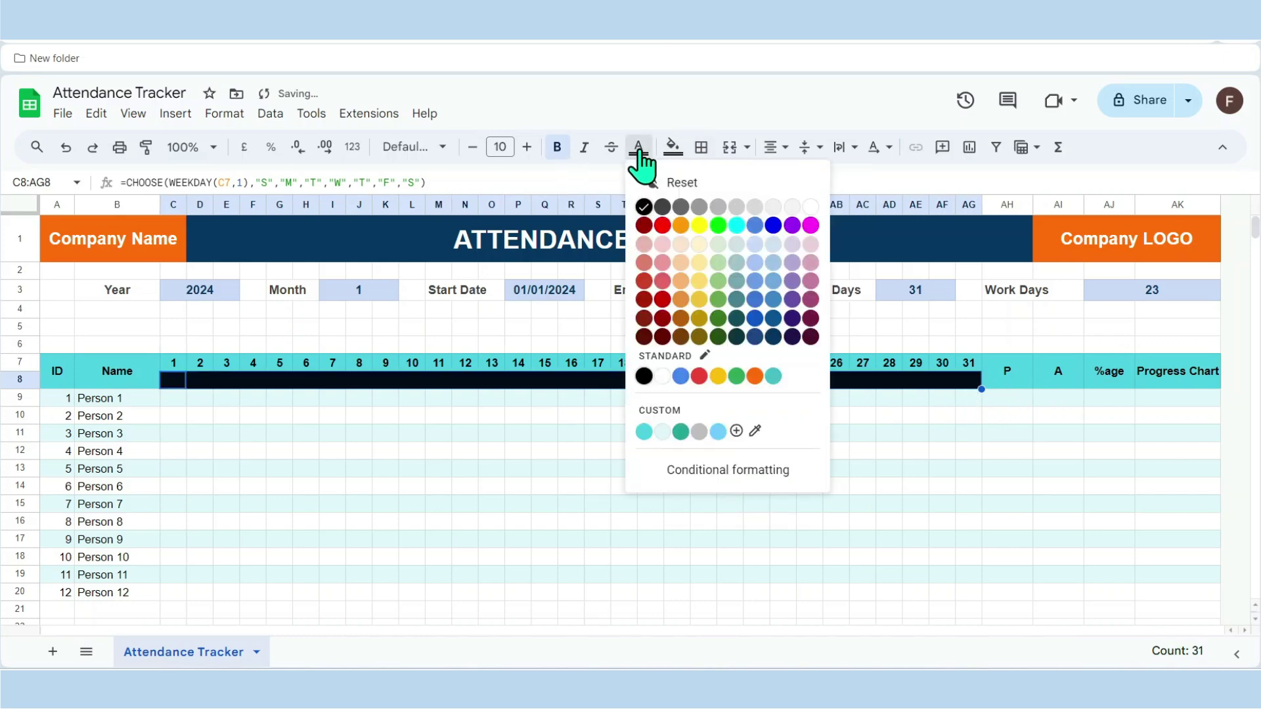
pyautogui.click(809, 207)
pyautogui.click(333, 434)
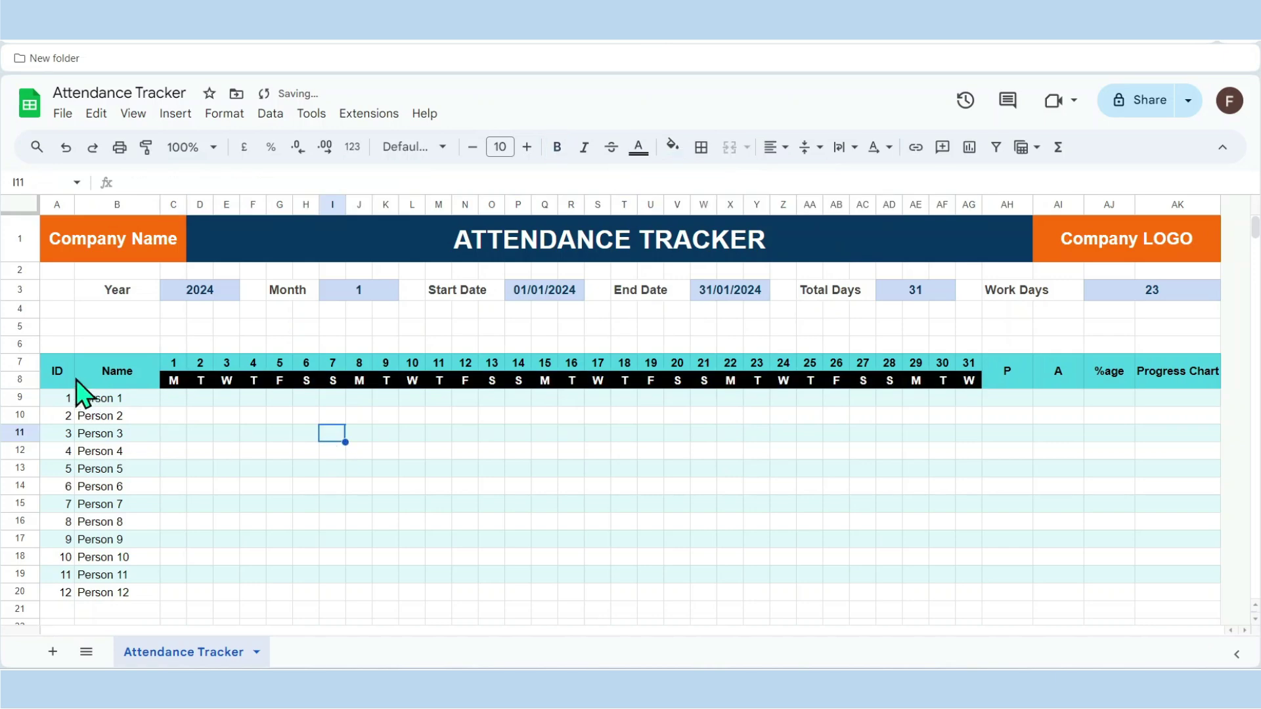
# Fill the ID, Name and Progress Chart headers with the custom teal-green colour.
pyautogui.moveTo(69, 384); pyautogui.dragTo(112, 385)
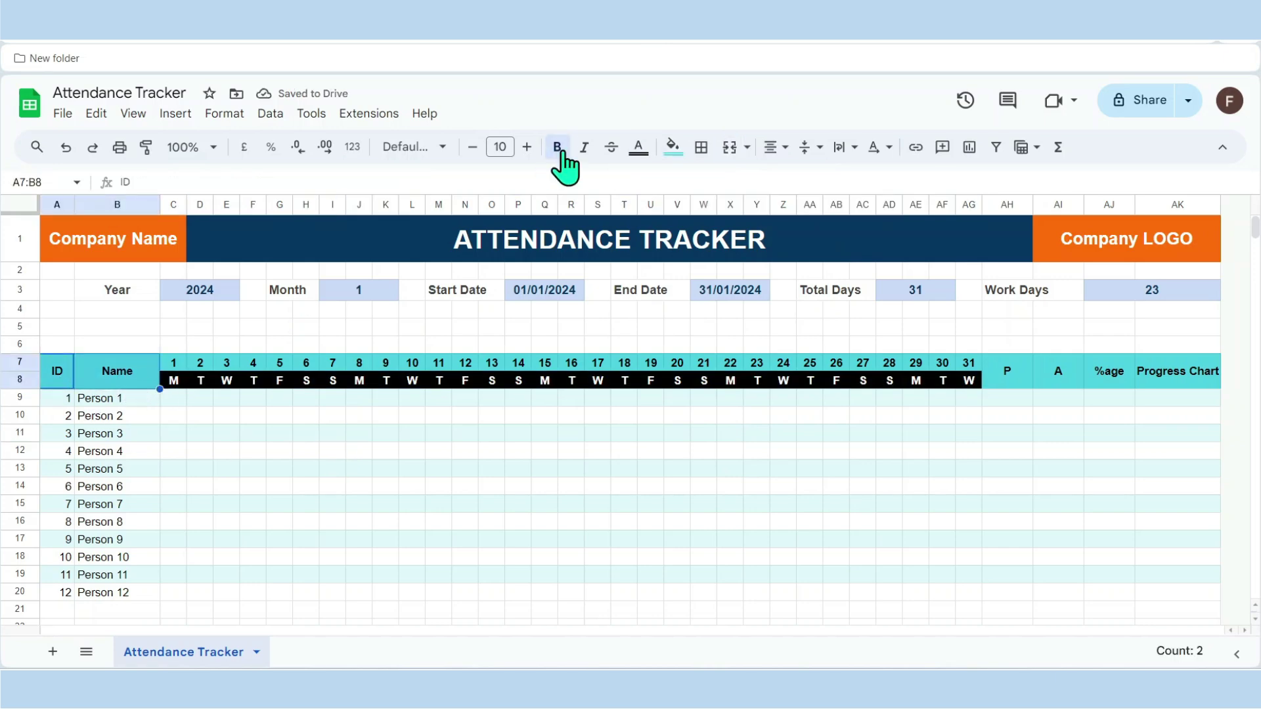
pyautogui.click(675, 150)
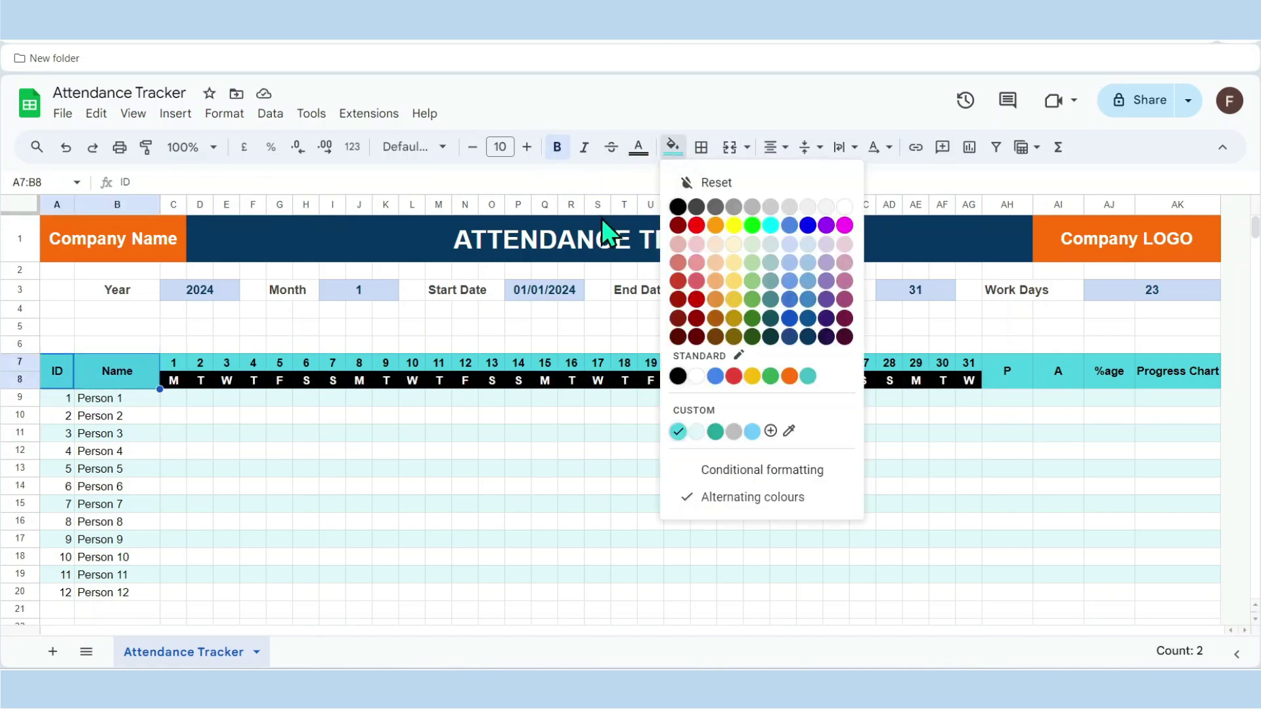
pyautogui.click(717, 432)
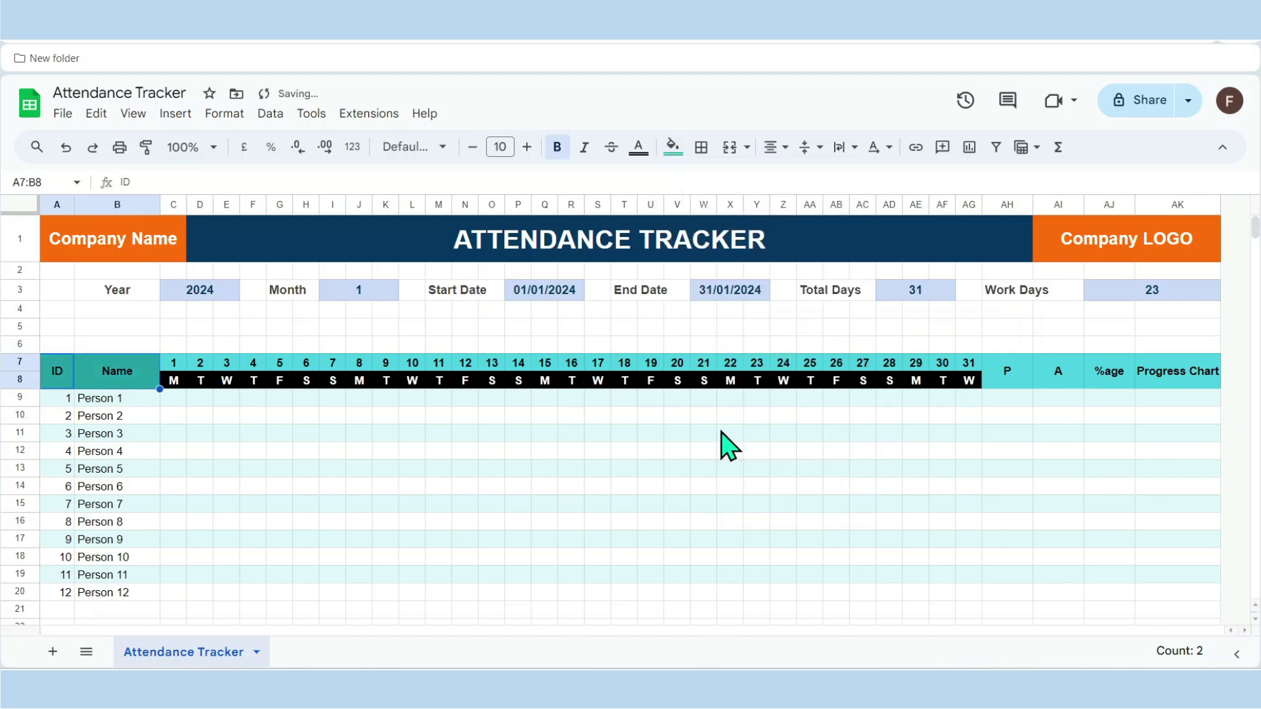
pyautogui.click(1159, 381)
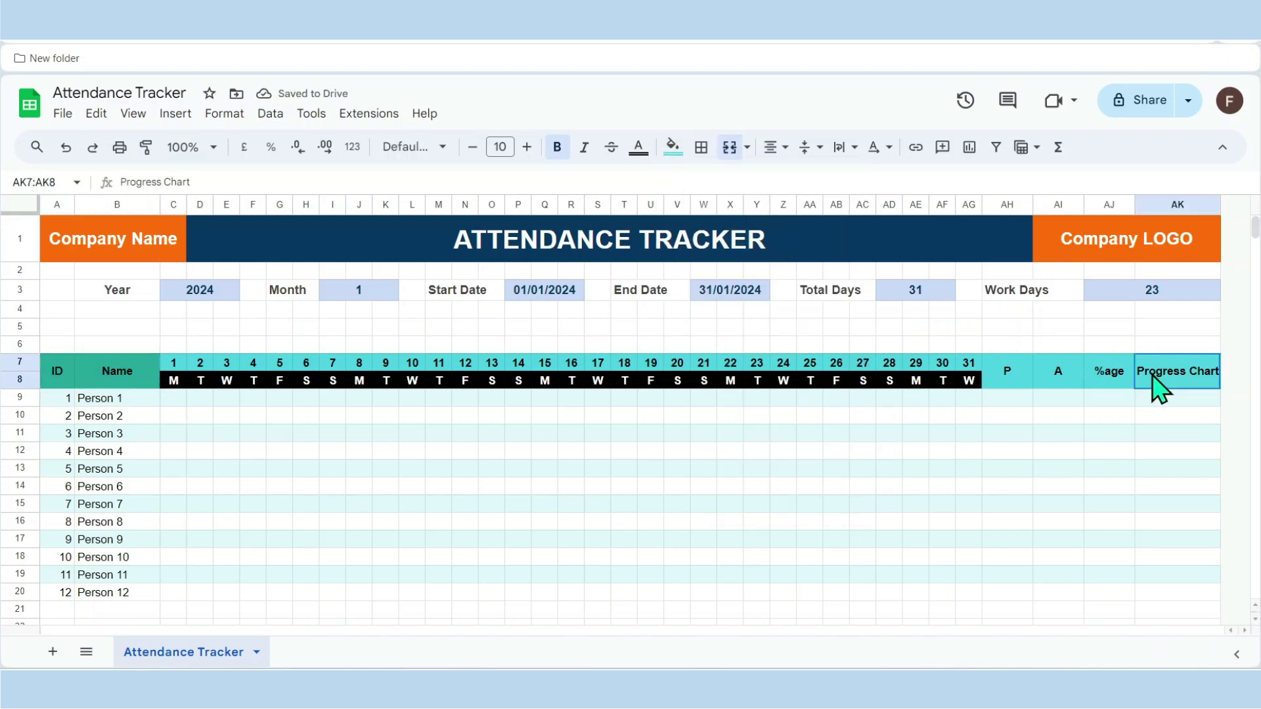
pyautogui.hotkey('ctrl', 'y')
# Fill the P header with bright green, the A header with red and the %age header with dark purple.
pyautogui.click(1004, 383)
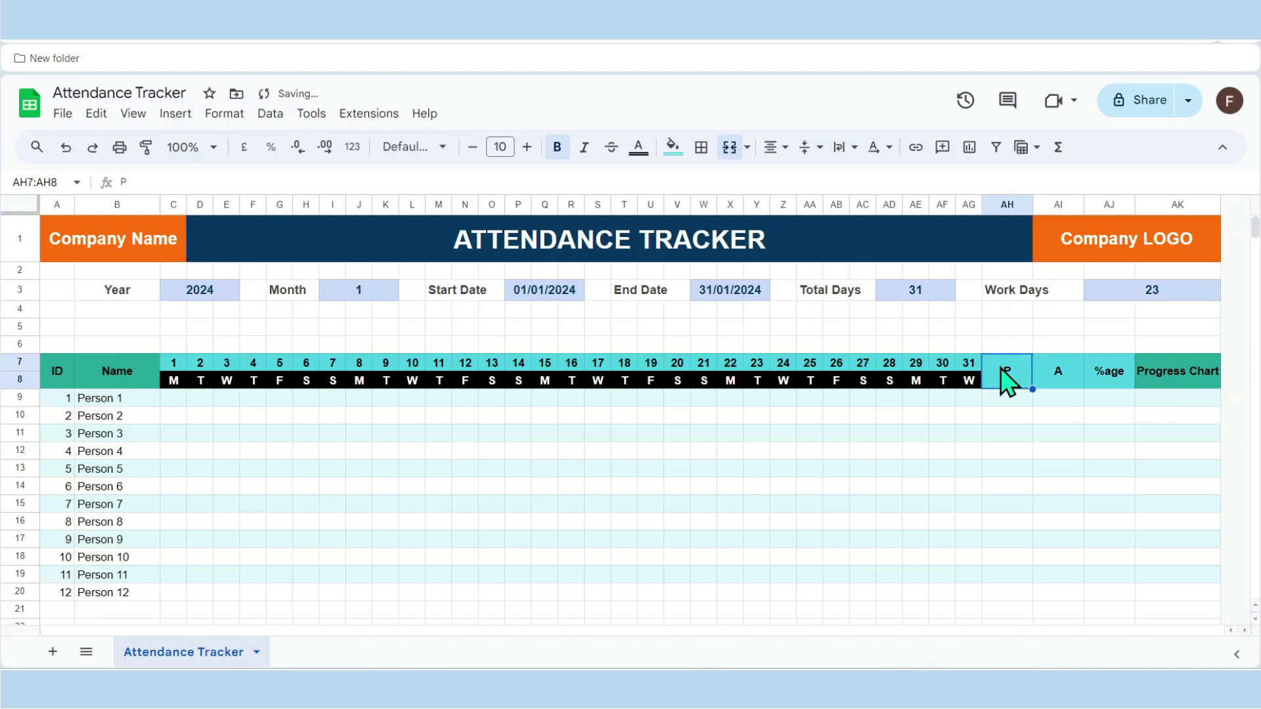
pyautogui.click(674, 149)
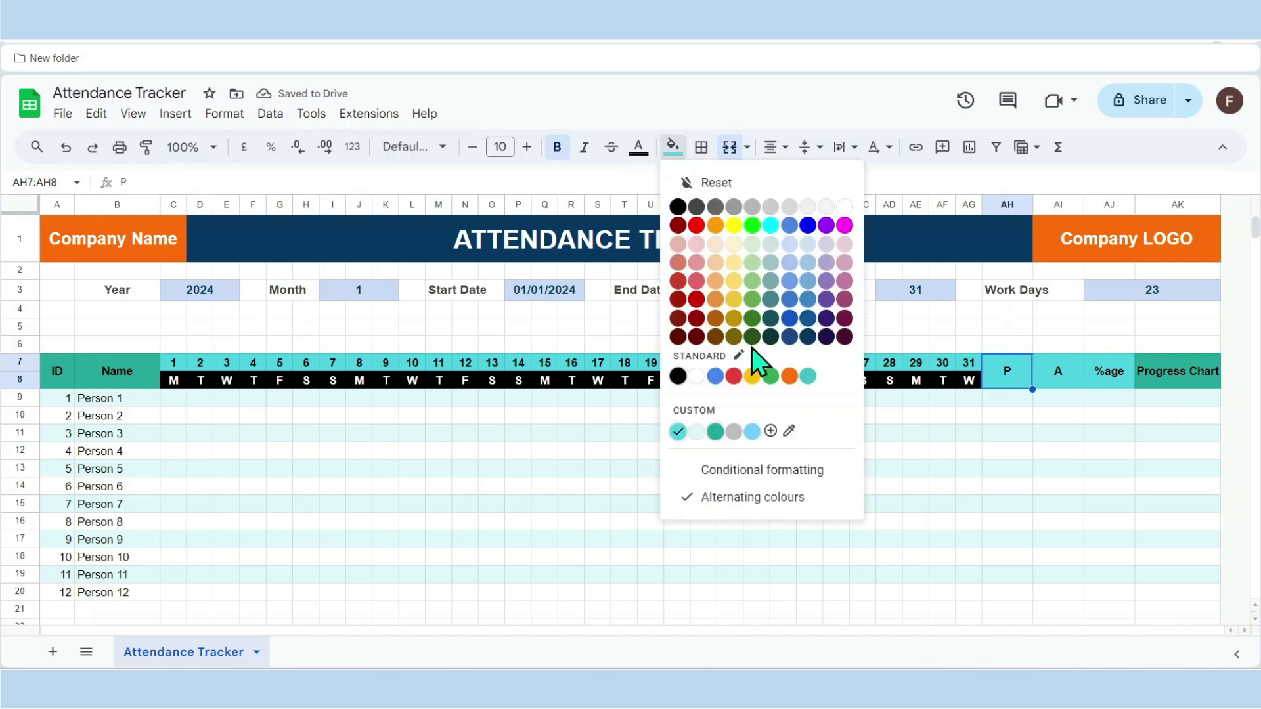
pyautogui.click(752, 226)
pyautogui.click(1058, 375)
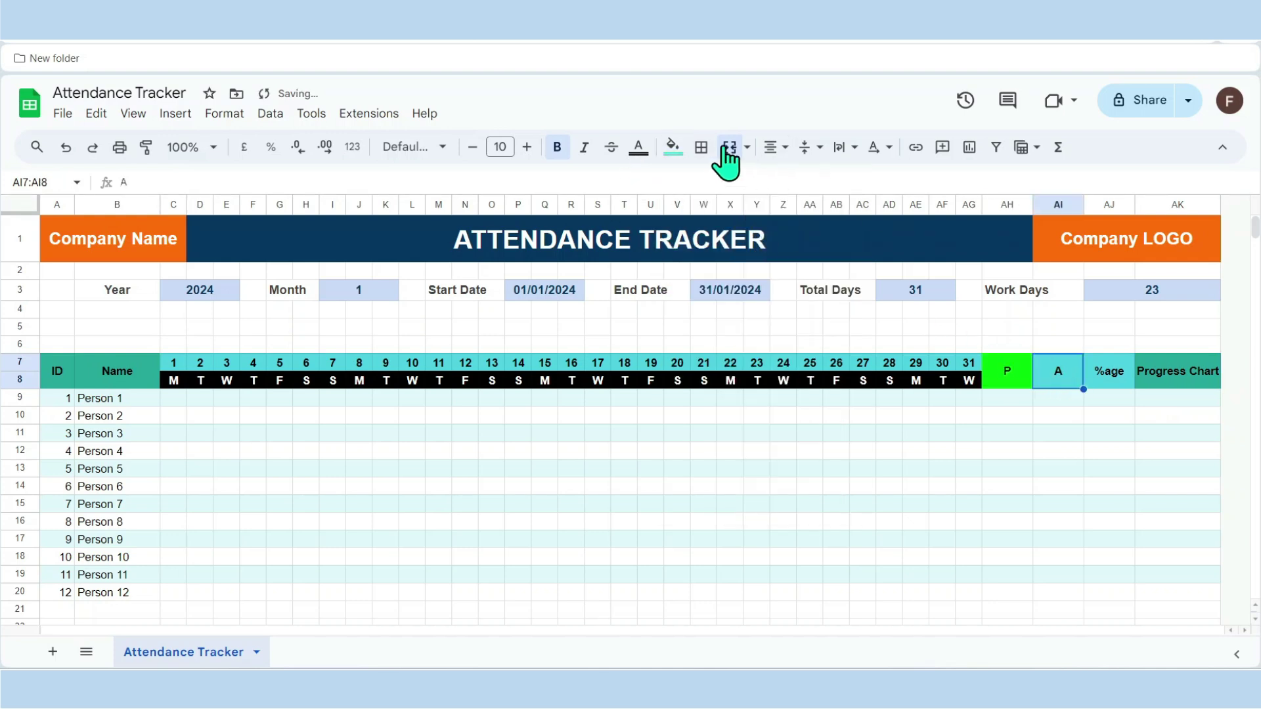
pyautogui.click(674, 148)
pyautogui.click(695, 229)
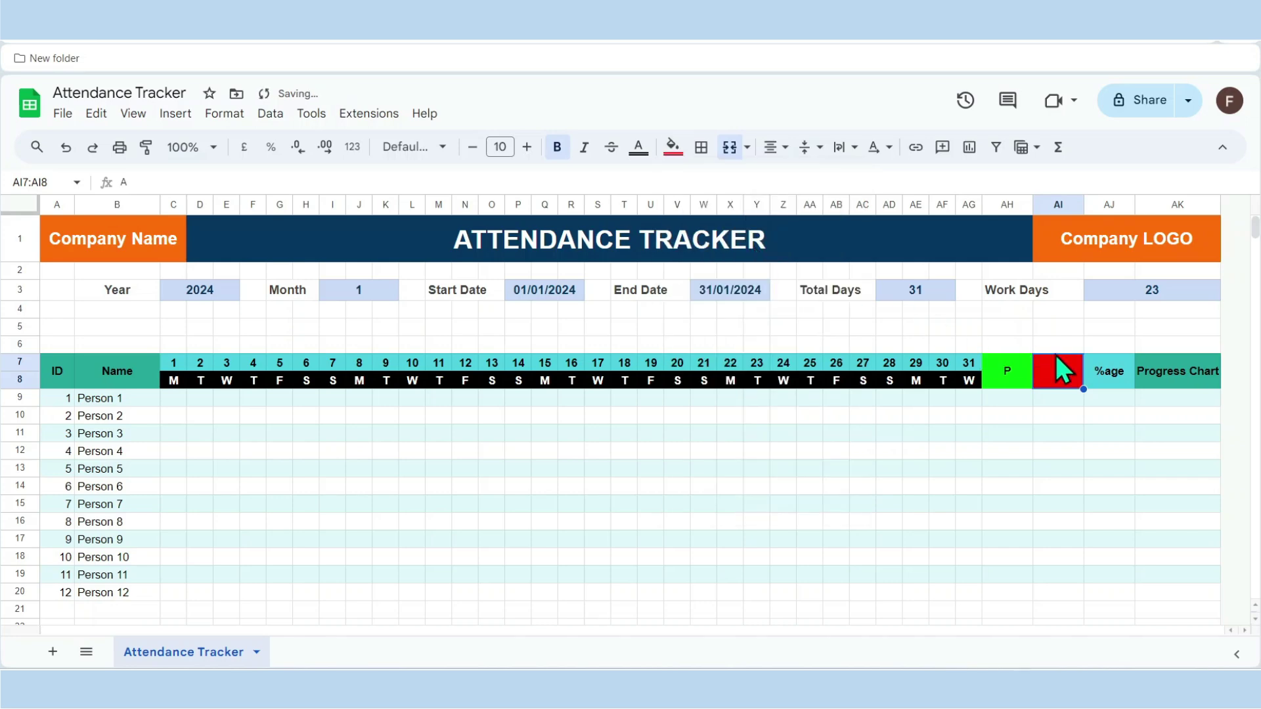
pyautogui.click(1112, 387)
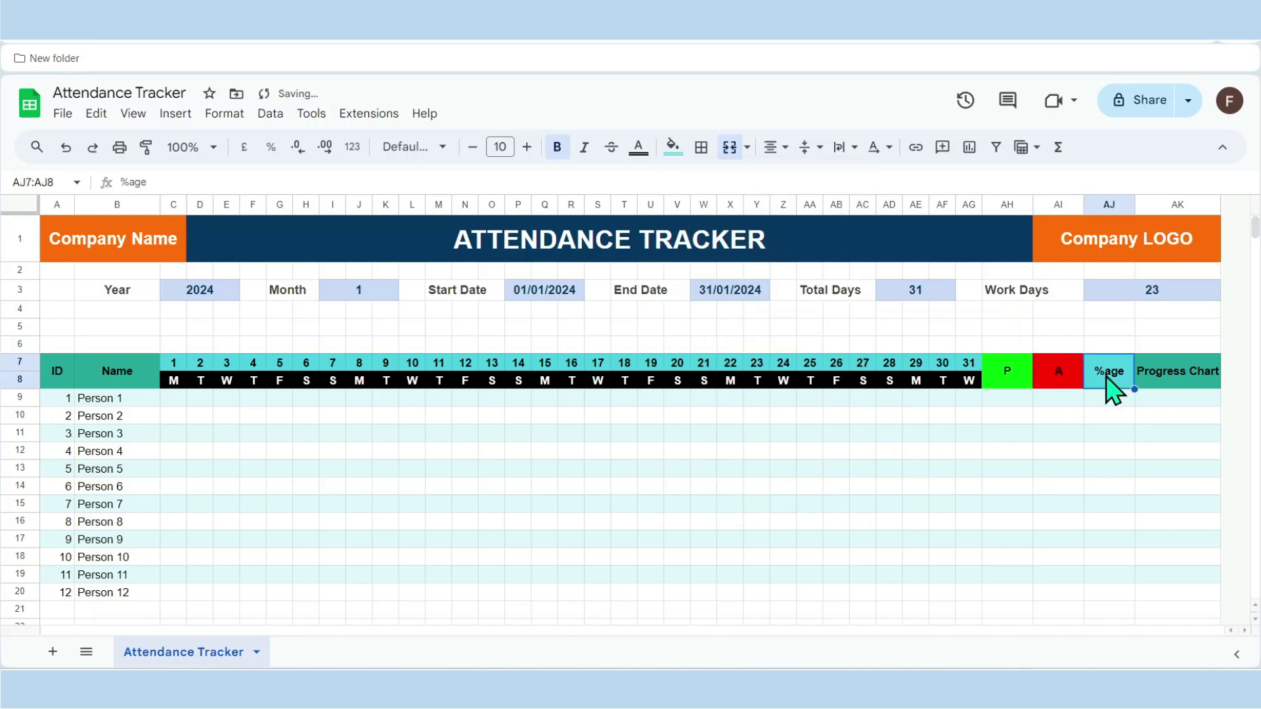
pyautogui.click(671, 151)
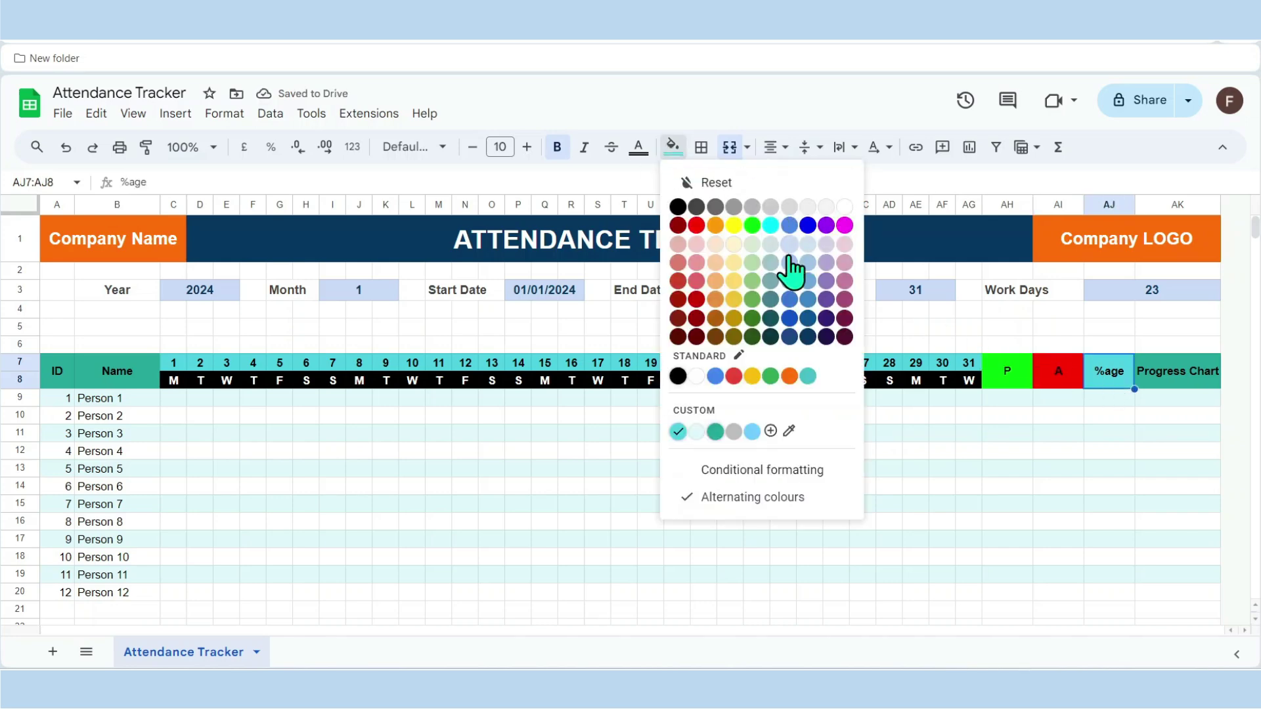
pyautogui.click(828, 300)
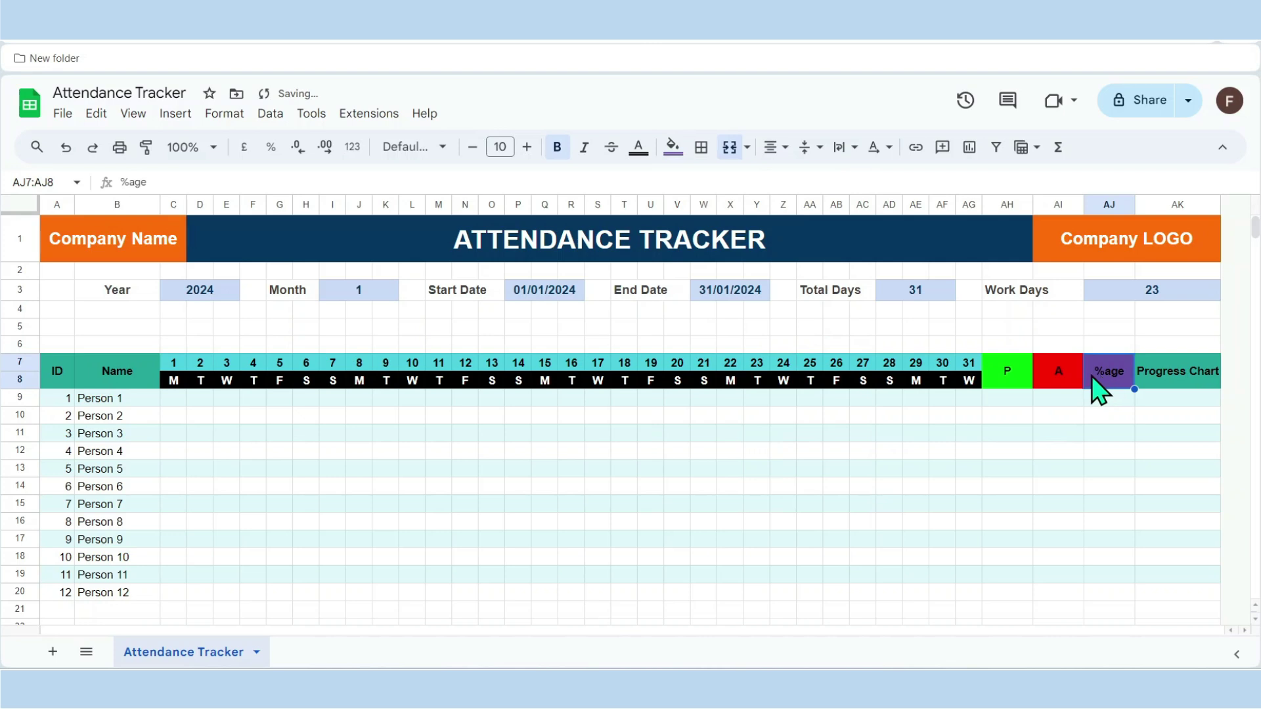
# Set the text of the P, A, %age, Progress Chart, ID and Name headers to white.
pyautogui.keyDown('ctrl'); pyautogui.click(1068, 375); pyautogui.keyUp('ctrl')
pyautogui.keyDown('ctrl'); pyautogui.click(1015, 375); pyautogui.keyUp('ctrl')
pyautogui.keyDown('ctrl'); pyautogui.click(1062, 377); pyautogui.keyUp('ctrl')
pyautogui.click(1155, 374)
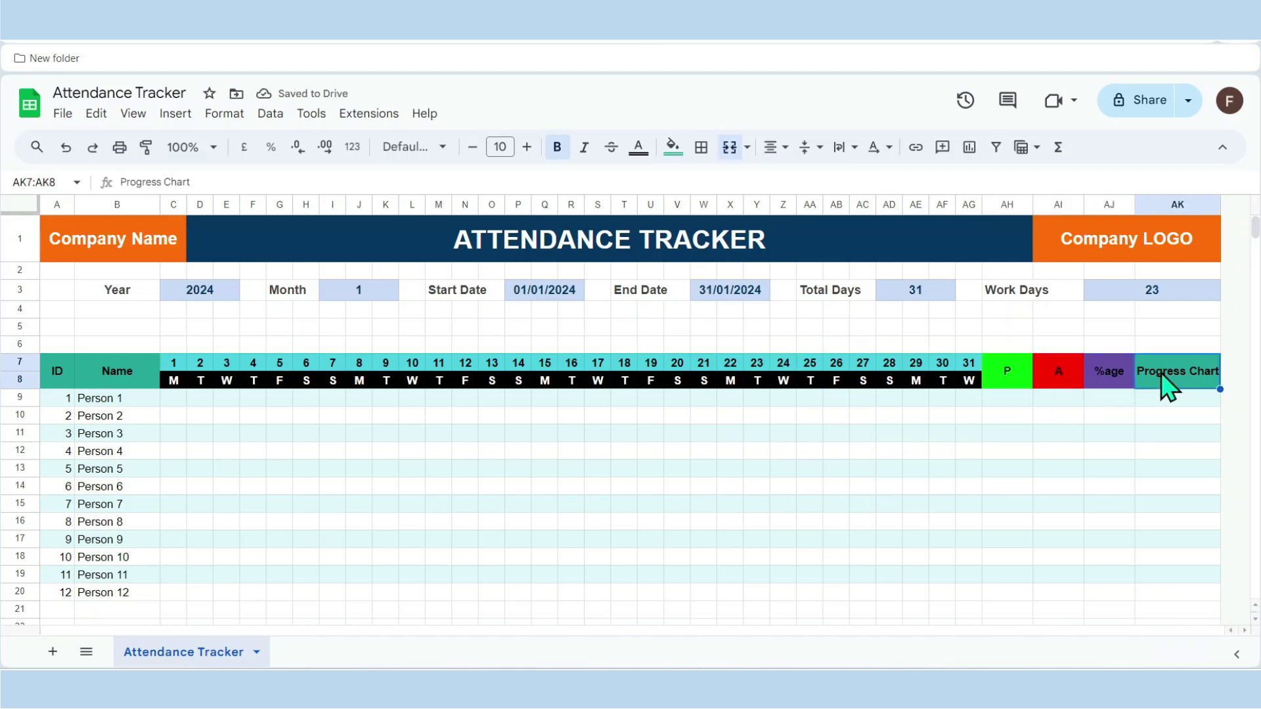
pyautogui.moveTo(1162, 388); pyautogui.dragTo(1015, 387)
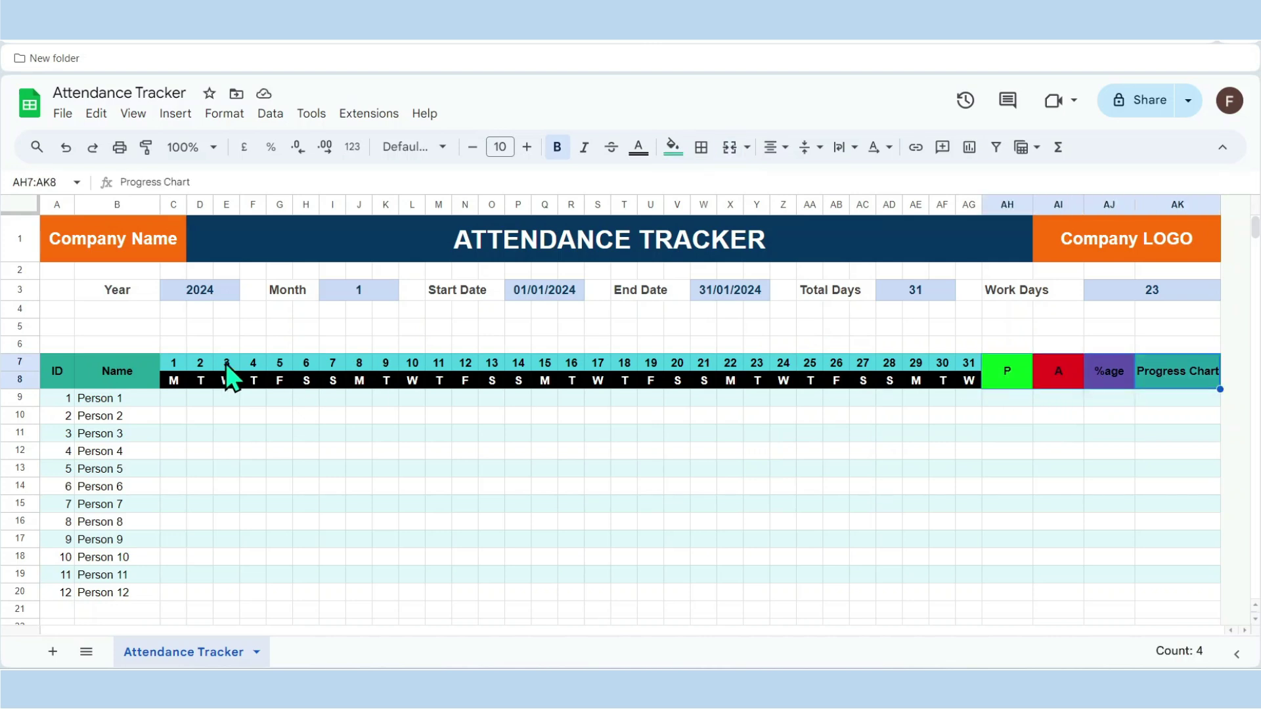
pyautogui.click(103, 387)
pyautogui.keyDown('ctrl'); pyautogui.click(62, 384); pyautogui.keyUp('ctrl')
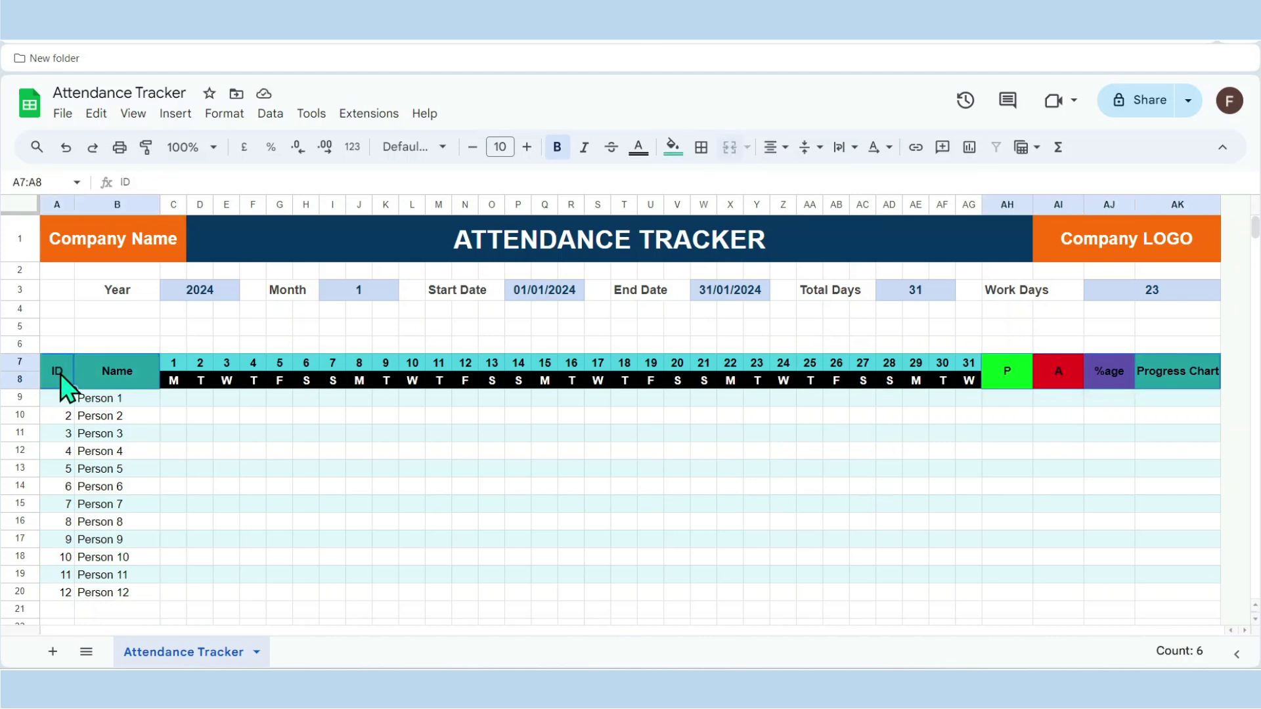
pyautogui.click(638, 147)
pyautogui.click(814, 212)
pyautogui.click(332, 415)
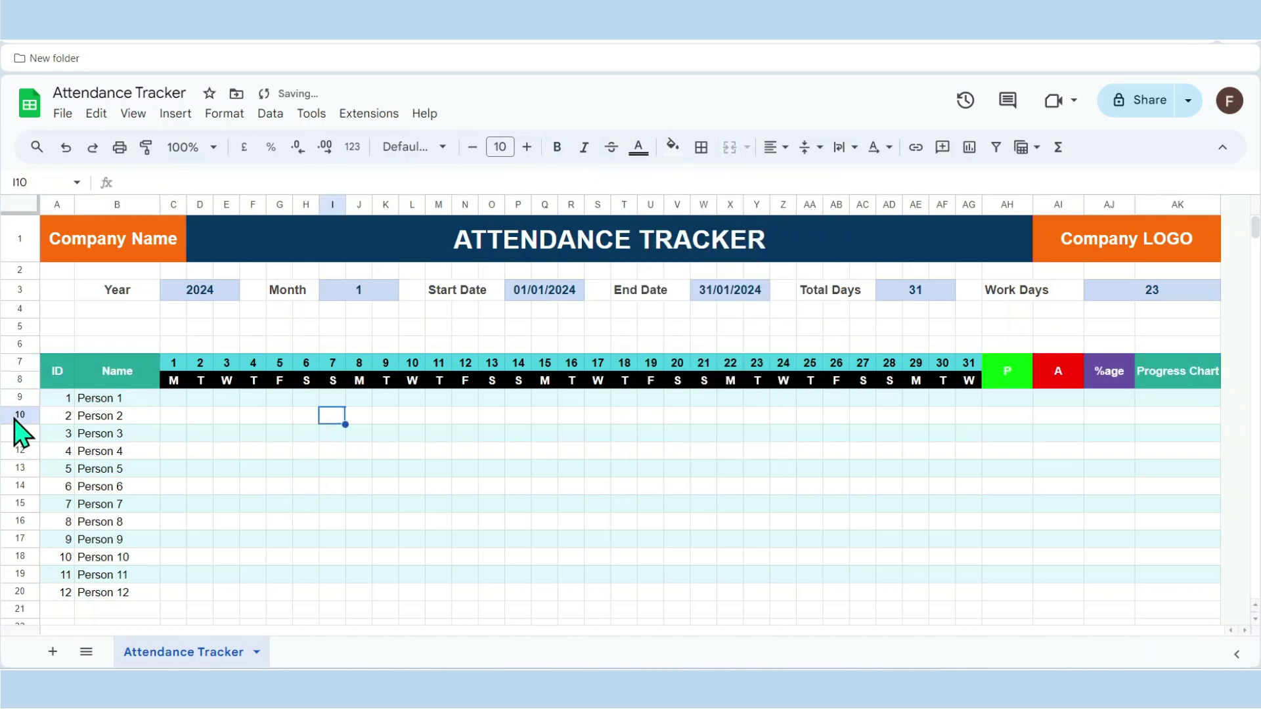
# Set the font size of the ID, Name, P, A and %age headers to 11.
pyautogui.click(50, 386)
pyautogui.keyDown('ctrl'); pyautogui.click(117, 387); pyautogui.keyUp('ctrl')
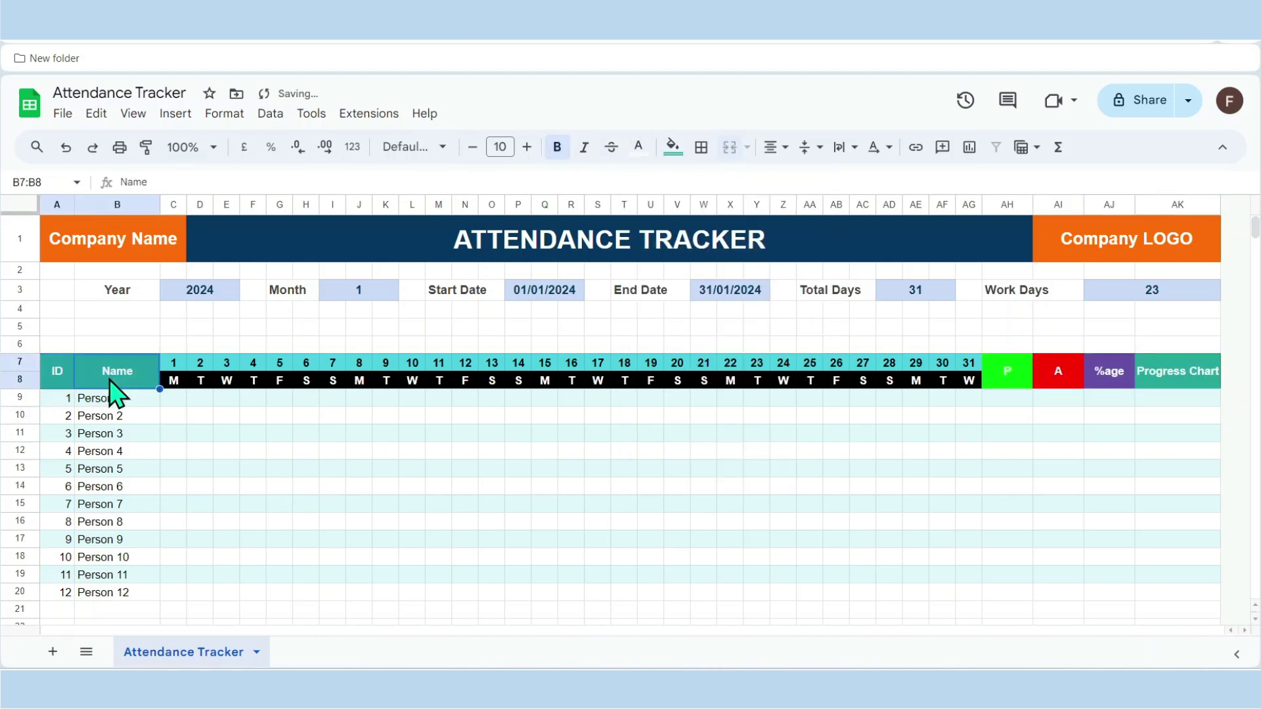
pyautogui.keyDown('ctrl'); pyautogui.click(1005, 382); pyautogui.keyUp('ctrl')
pyautogui.keyDown('ctrl'); pyautogui.click(1071, 381); pyautogui.keyUp('ctrl')
pyautogui.keyDown('ctrl'); pyautogui.click(1110, 375); pyautogui.keyUp('ctrl')
pyautogui.click(527, 147)
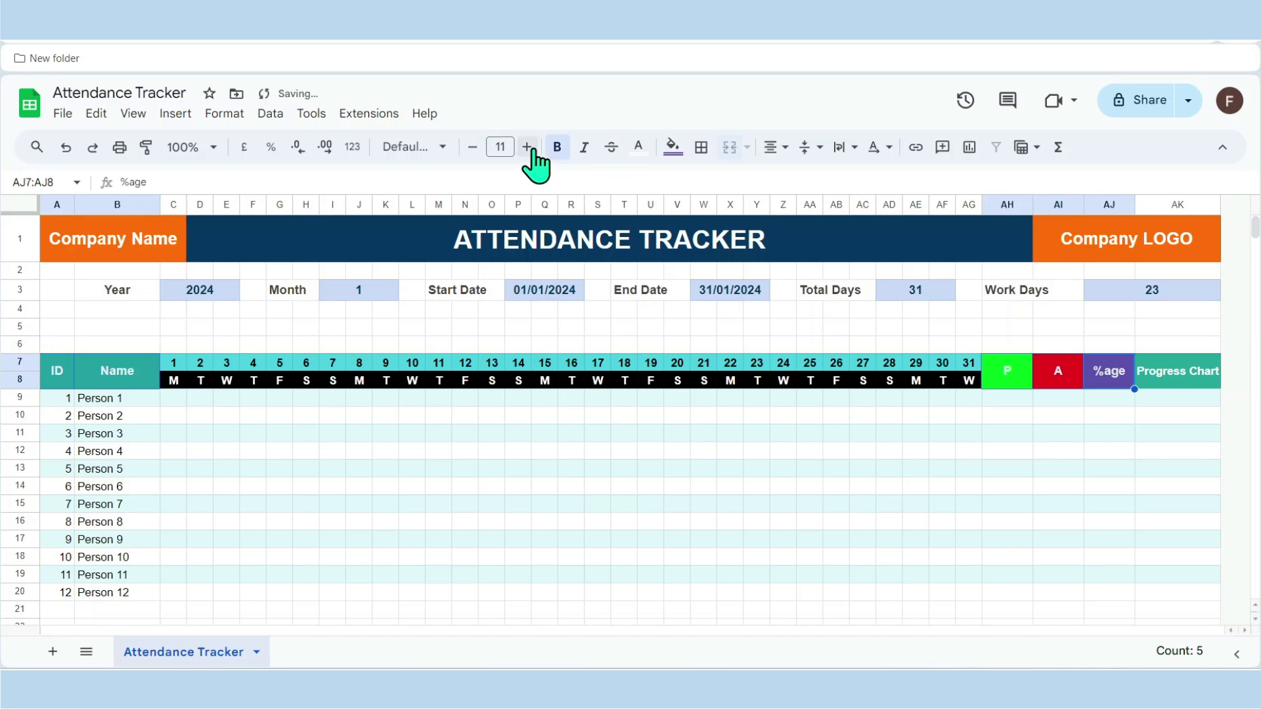
pyautogui.click(252, 432)
pyautogui.click(279, 452)
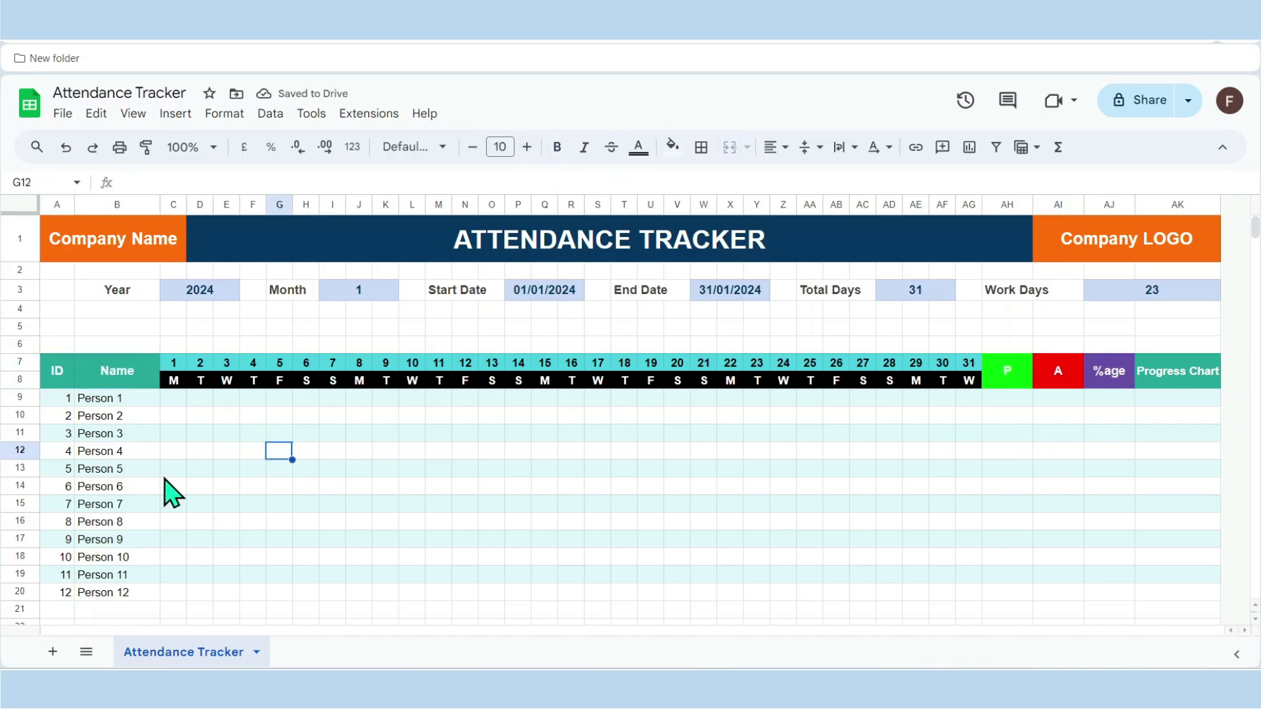
# Centre the ID numbers in A9:A20 horizontally.
pyautogui.moveTo(59, 398); pyautogui.dragTo(56, 598)
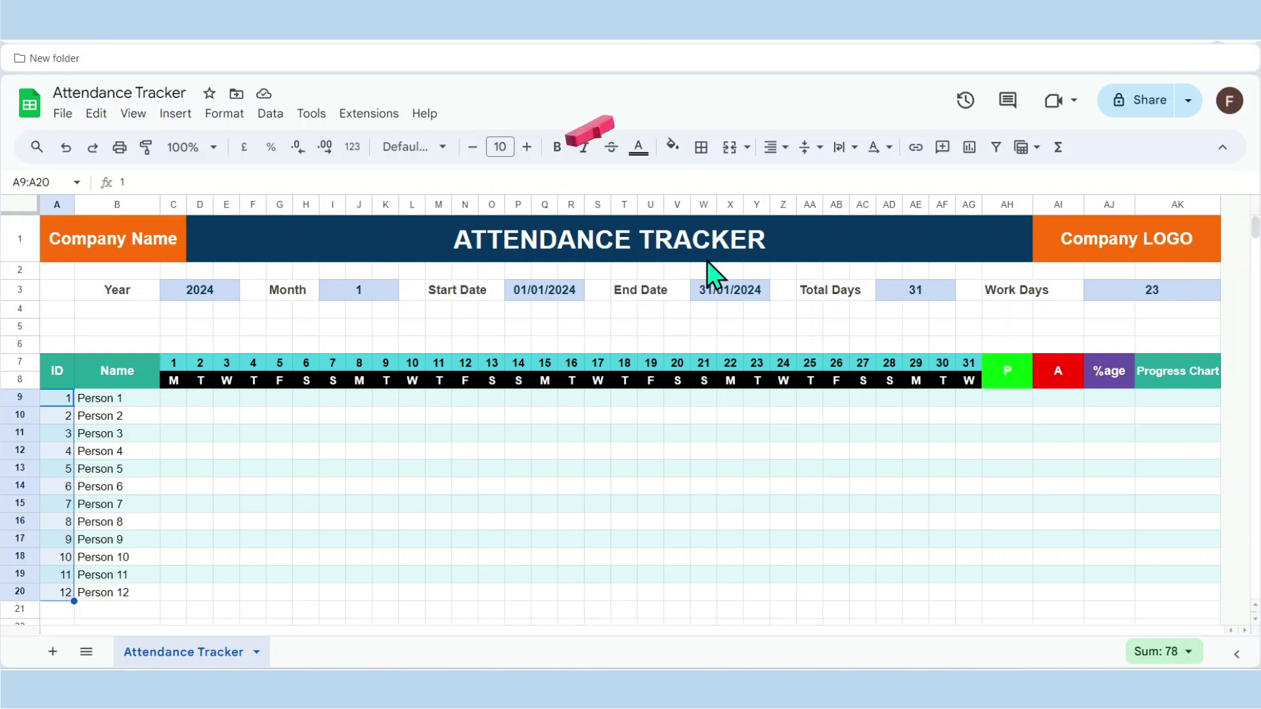
pyautogui.click(777, 148)
pyautogui.click(802, 179)
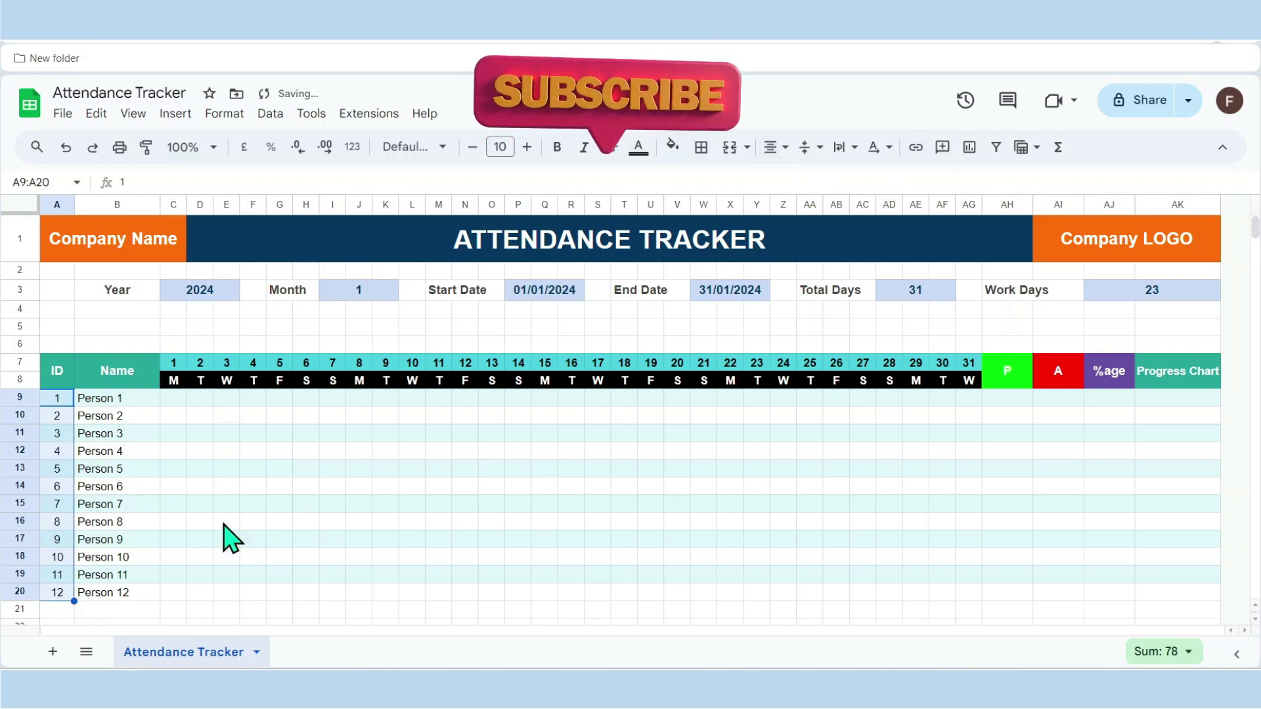
pyautogui.click(199, 417)
pyautogui.click(200, 450)
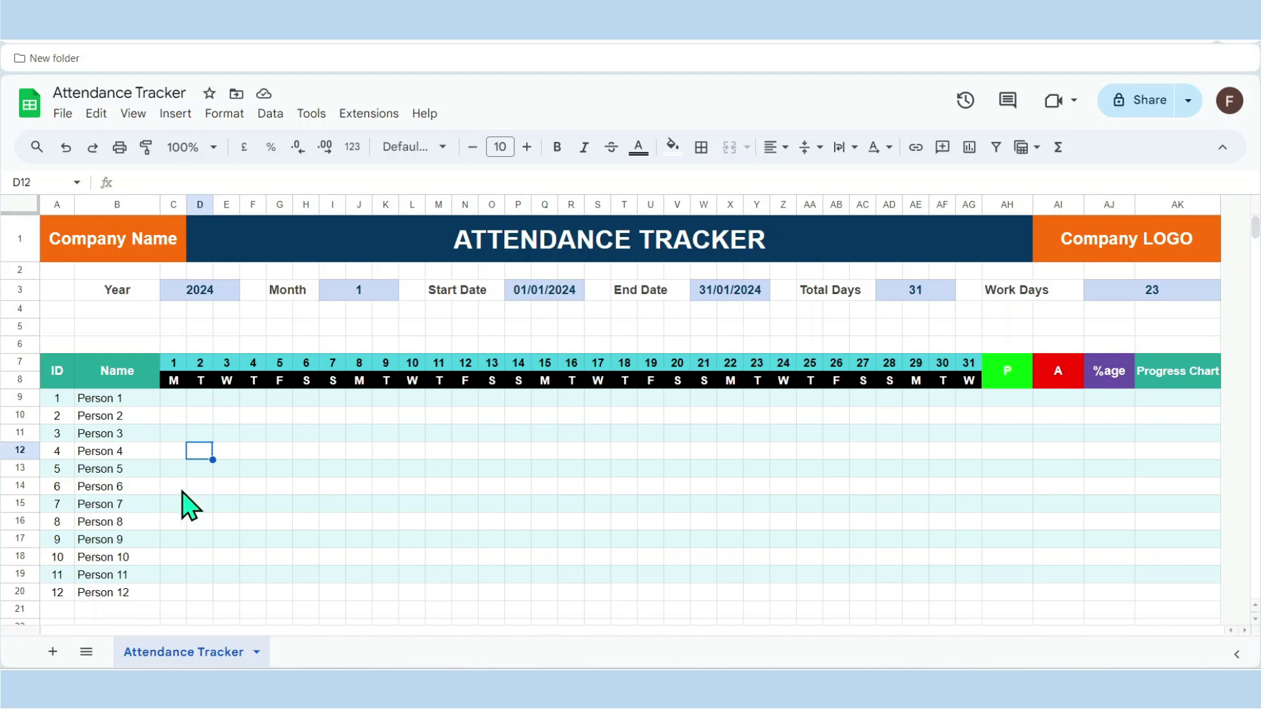
# Insert tick boxes for every person and day across C9:AG20.
pyautogui.moveTo(175, 399); pyautogui.dragTo(963, 593)
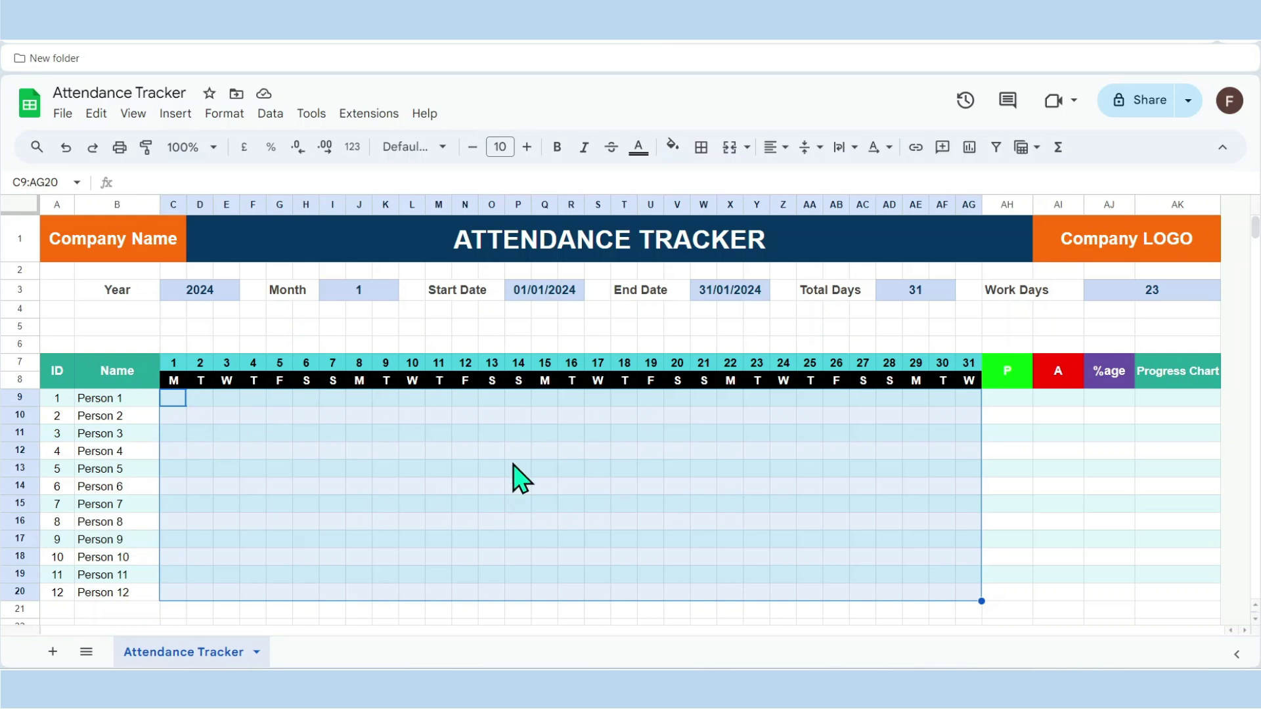
pyautogui.click(175, 114)
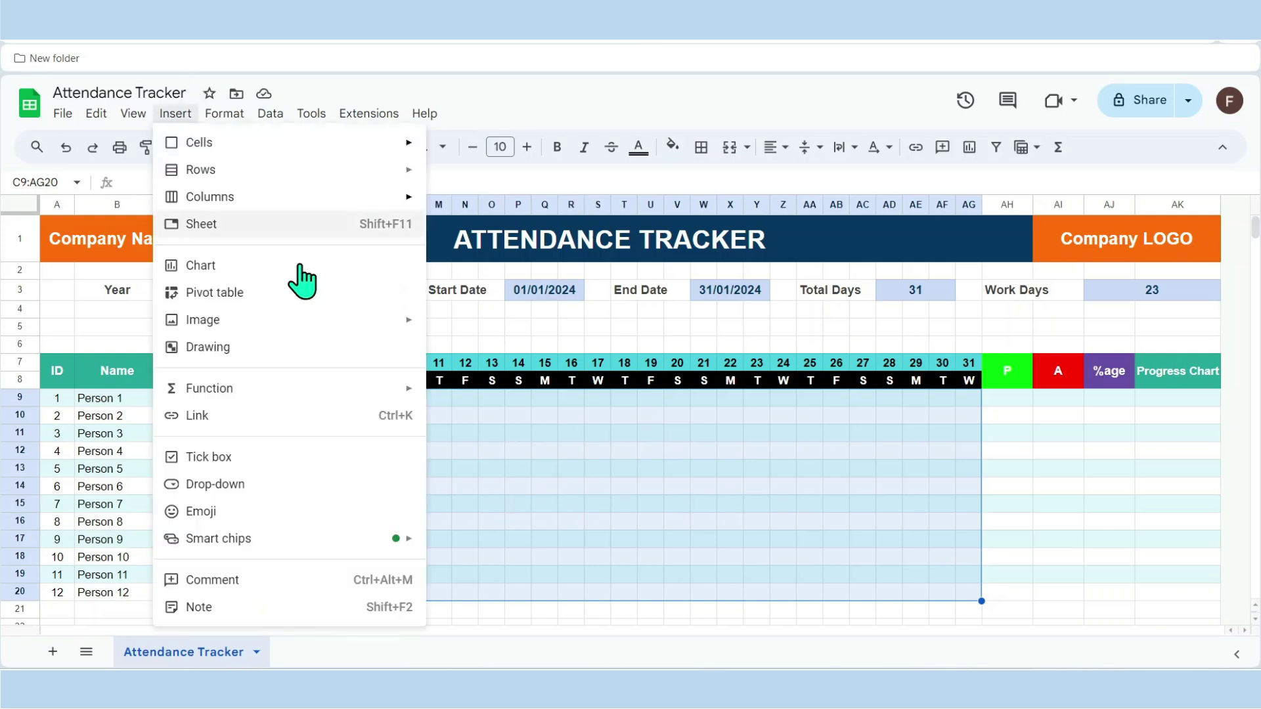
pyautogui.click(209, 458)
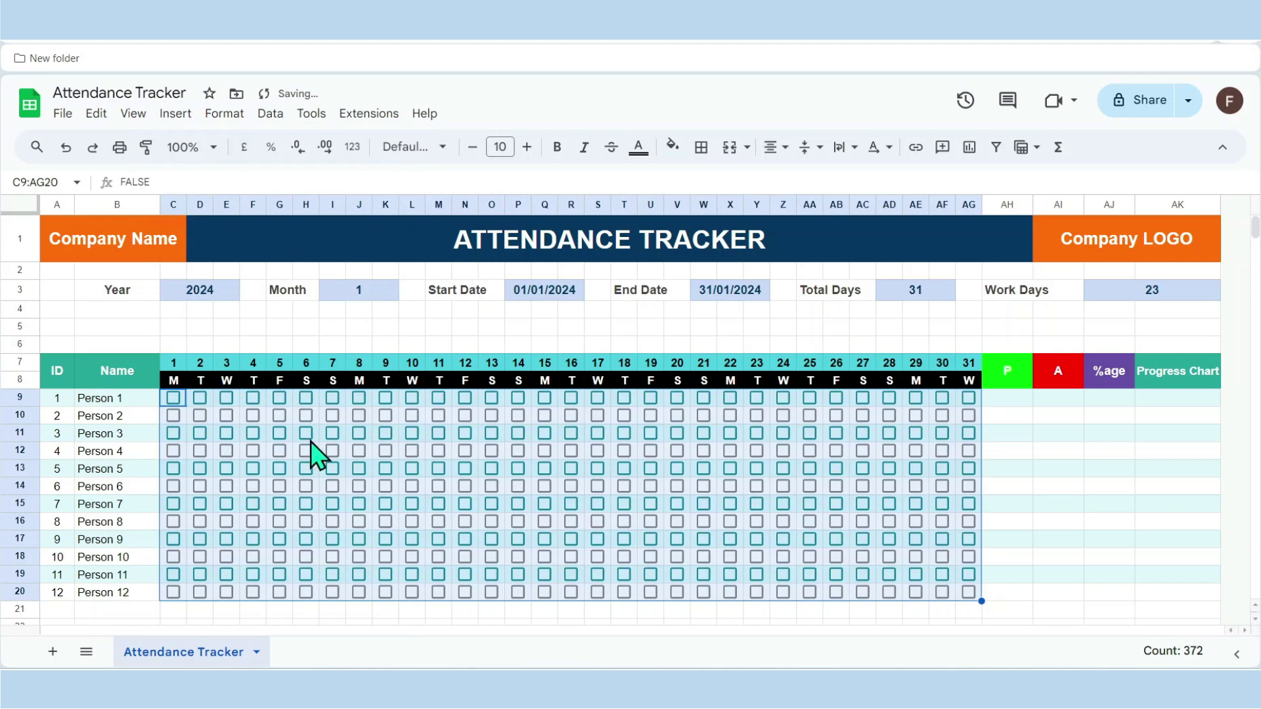
pyautogui.click(174, 398)
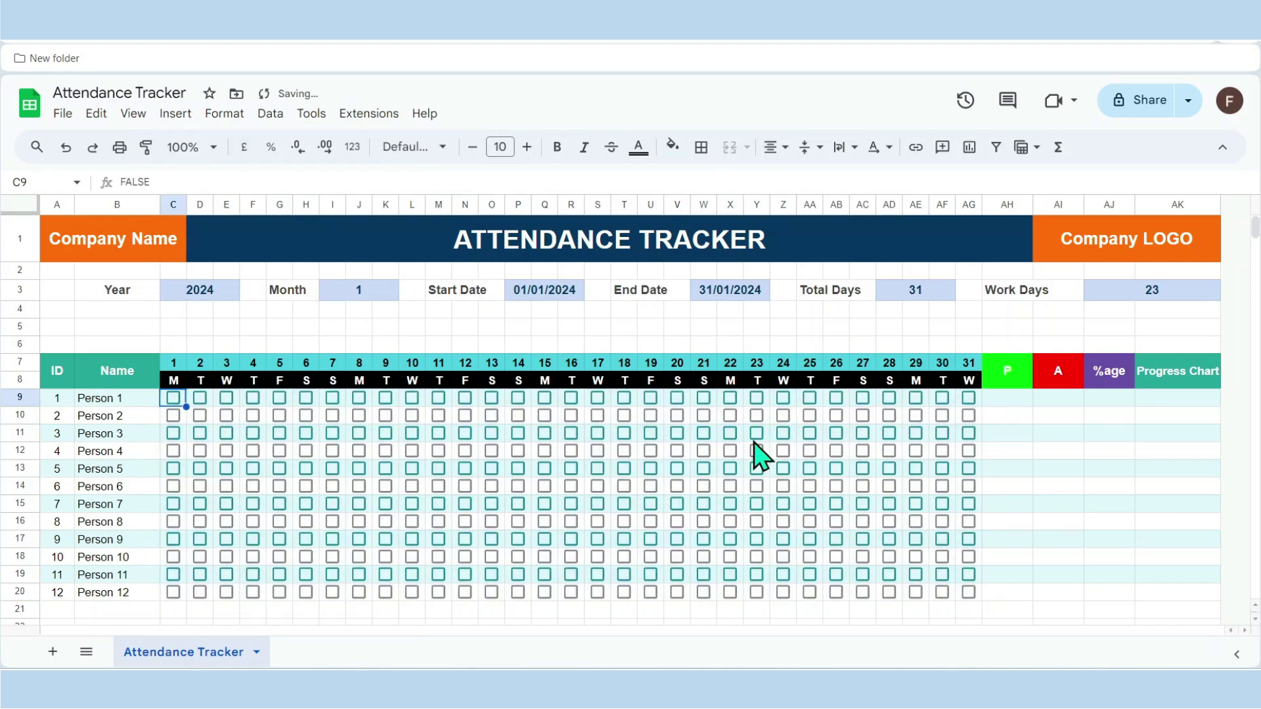
# Enter the present-days formula =COUNTIF(C9:AG9,true) in AH9 and tick days 1 and 2 for Person 1.
pyautogui.click(1018, 402)
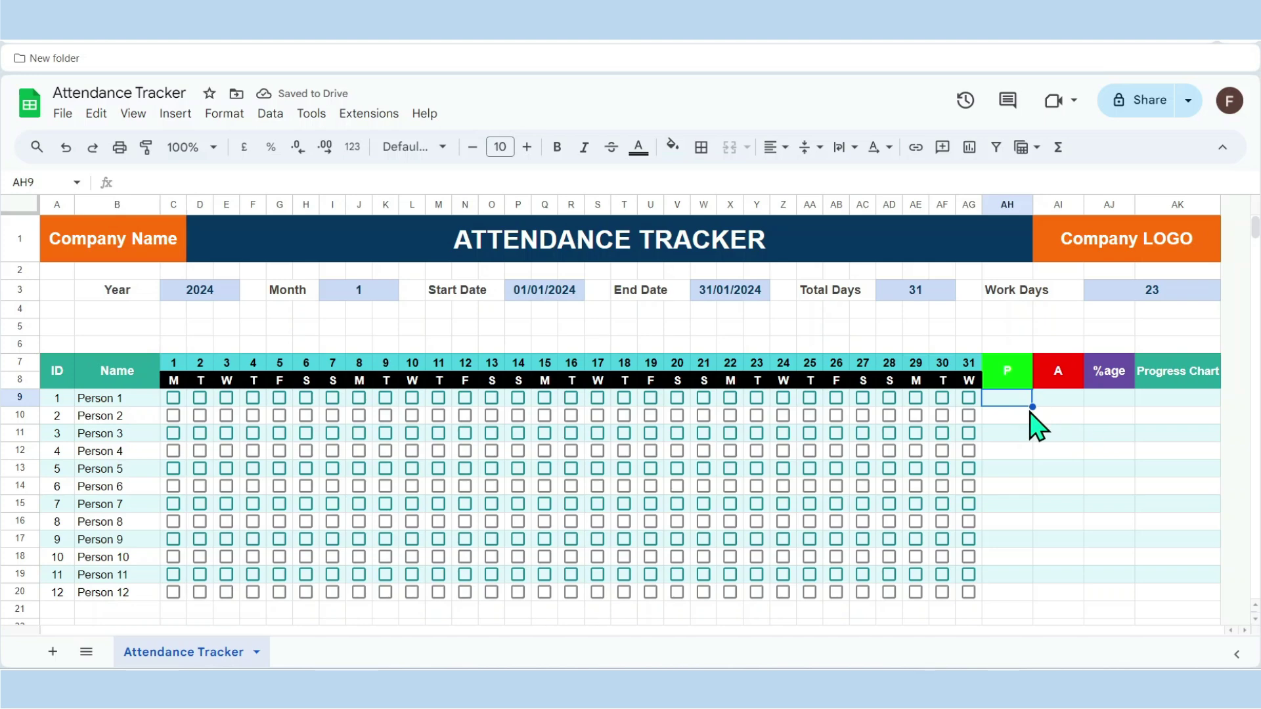
pyautogui.write('=COUNTI')
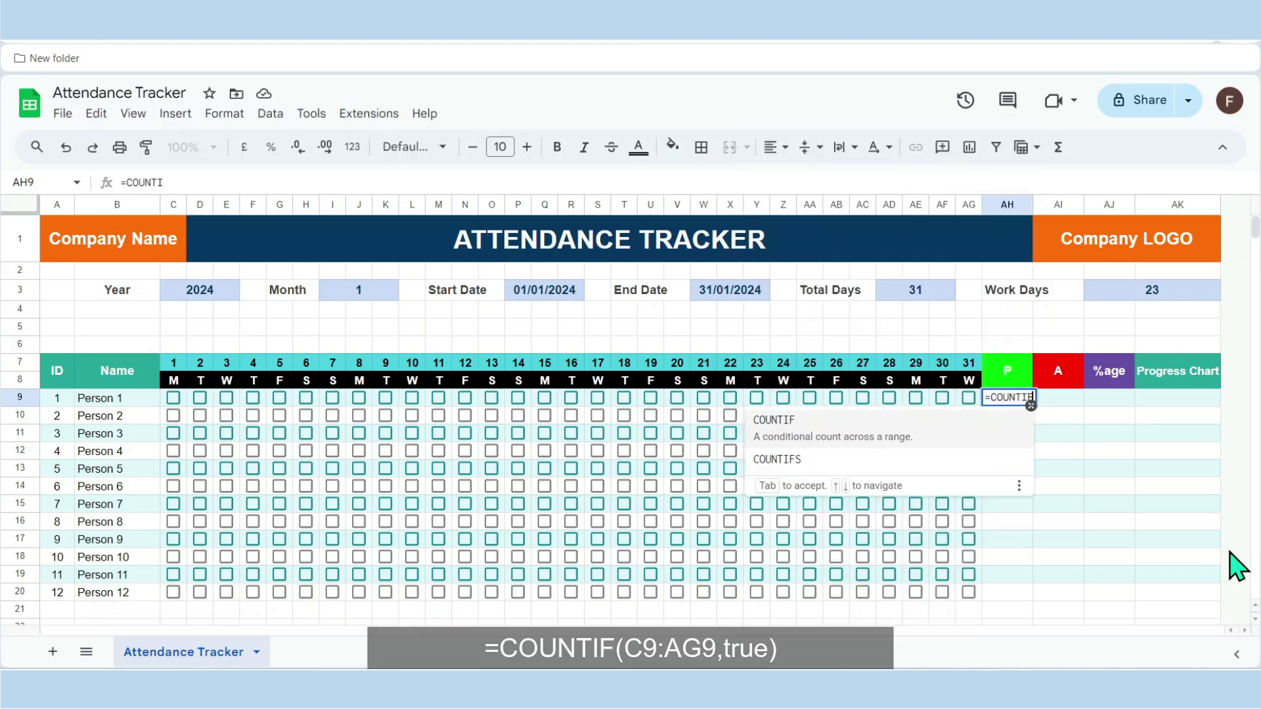
pyautogui.write('F(')
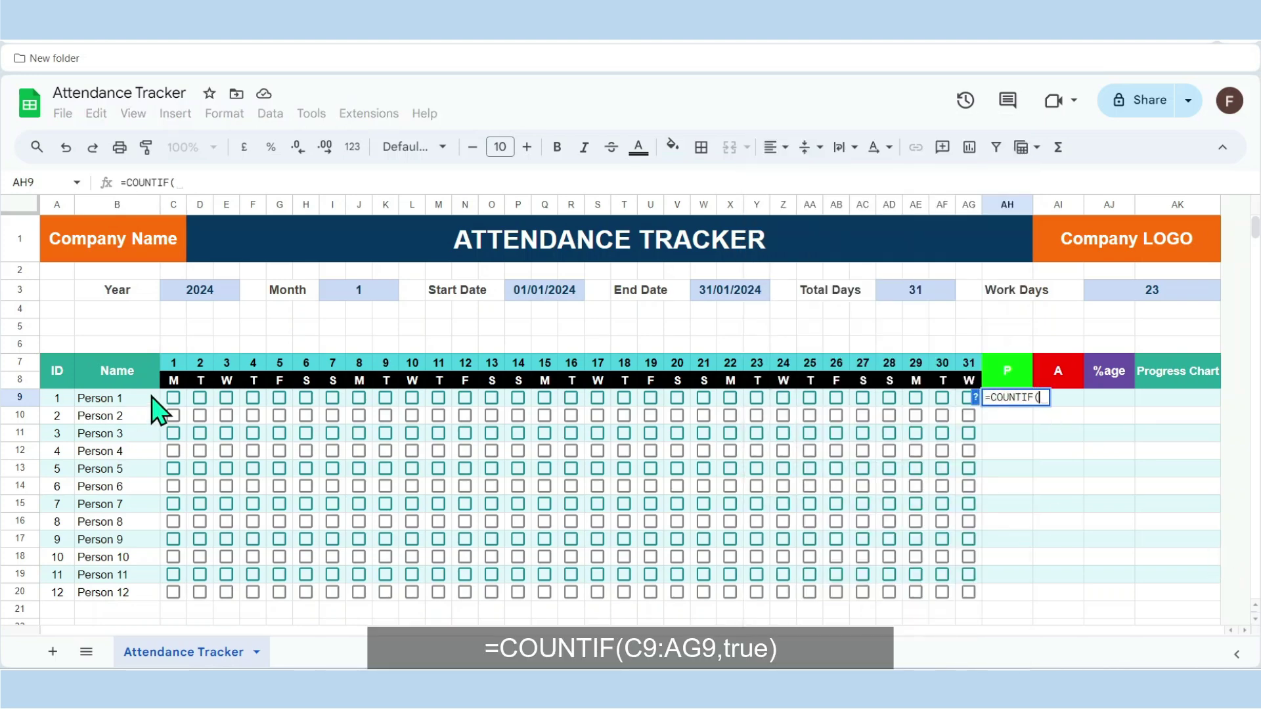
pyautogui.moveTo(173, 397); pyautogui.dragTo(963, 402)
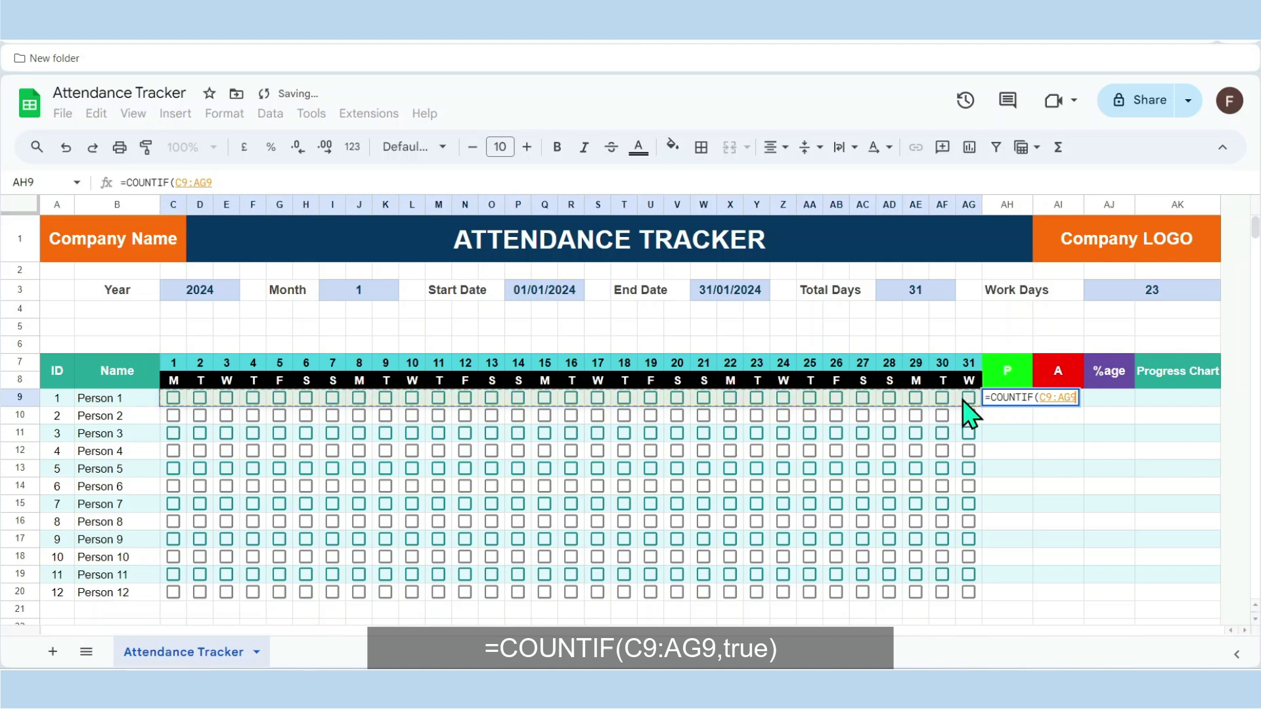
pyautogui.write(',true')
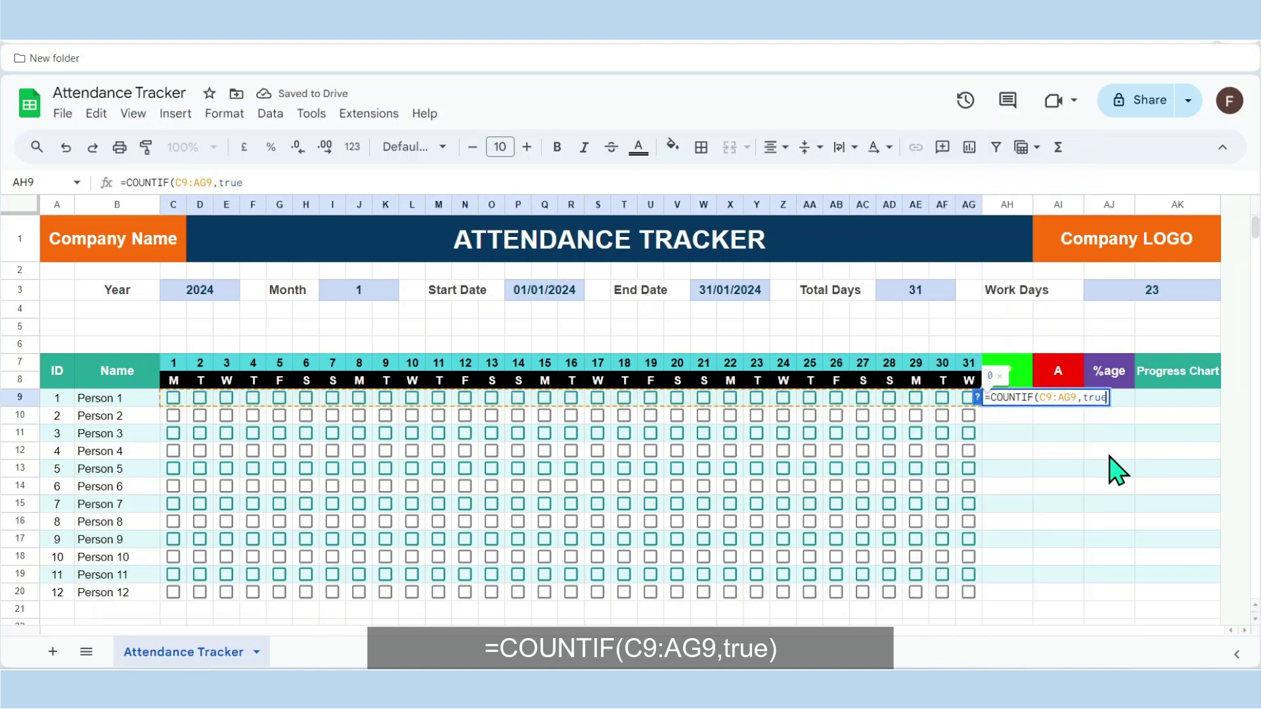
pyautogui.write(')')
pyautogui.press('Return')
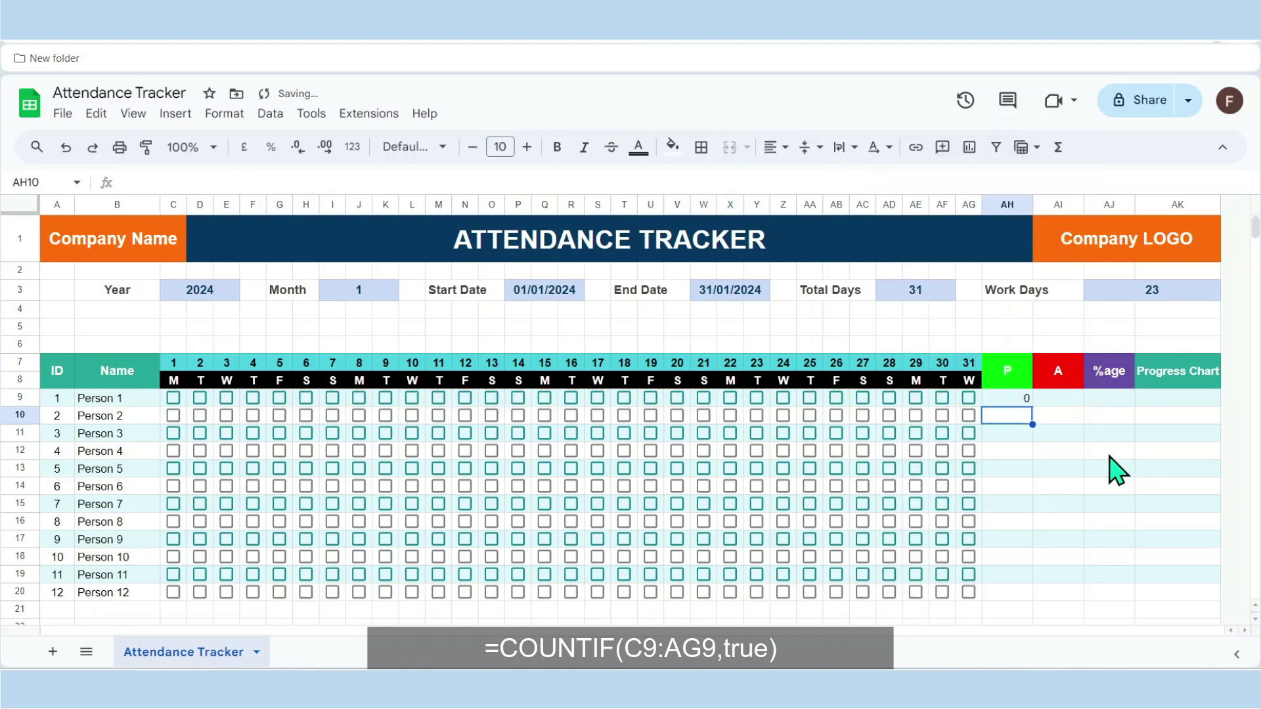
pyautogui.click(178, 399)
pyautogui.click(201, 398)
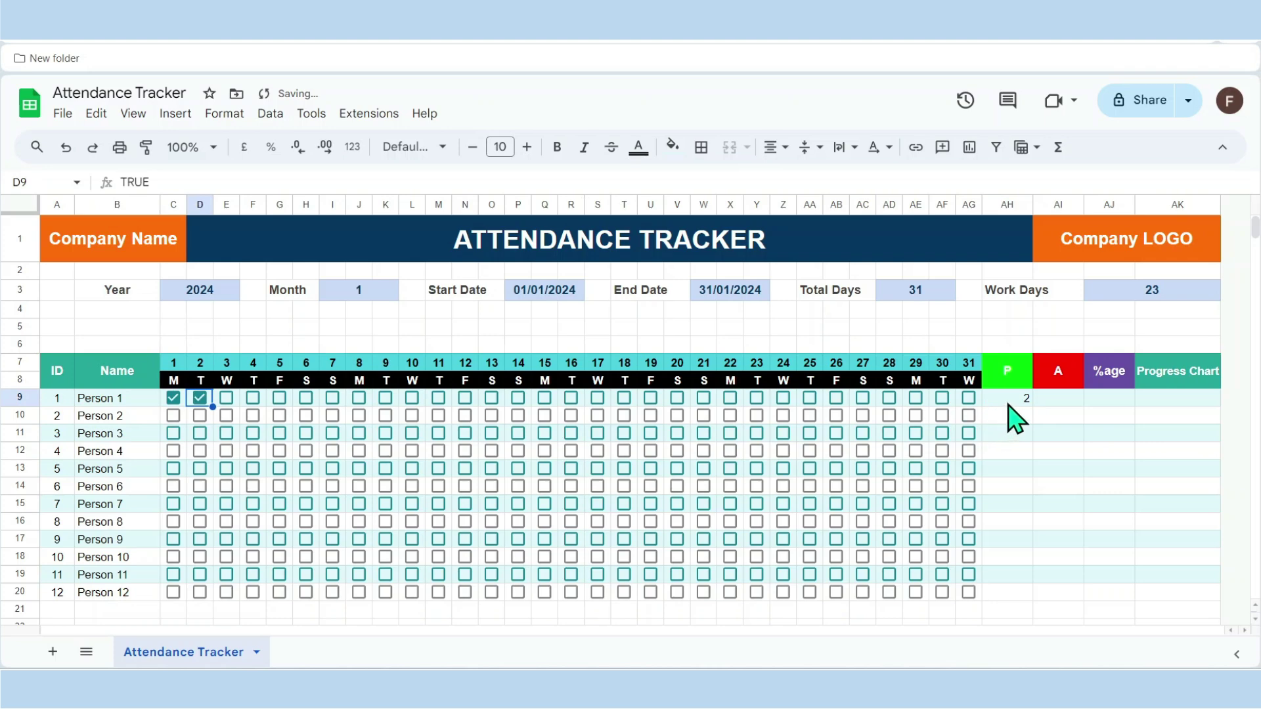
# Centre the summary cells AH9:AJ19 horizontally and set their font size to 11.
pyautogui.moveTo(1008, 402); pyautogui.dragTo(1130, 579)
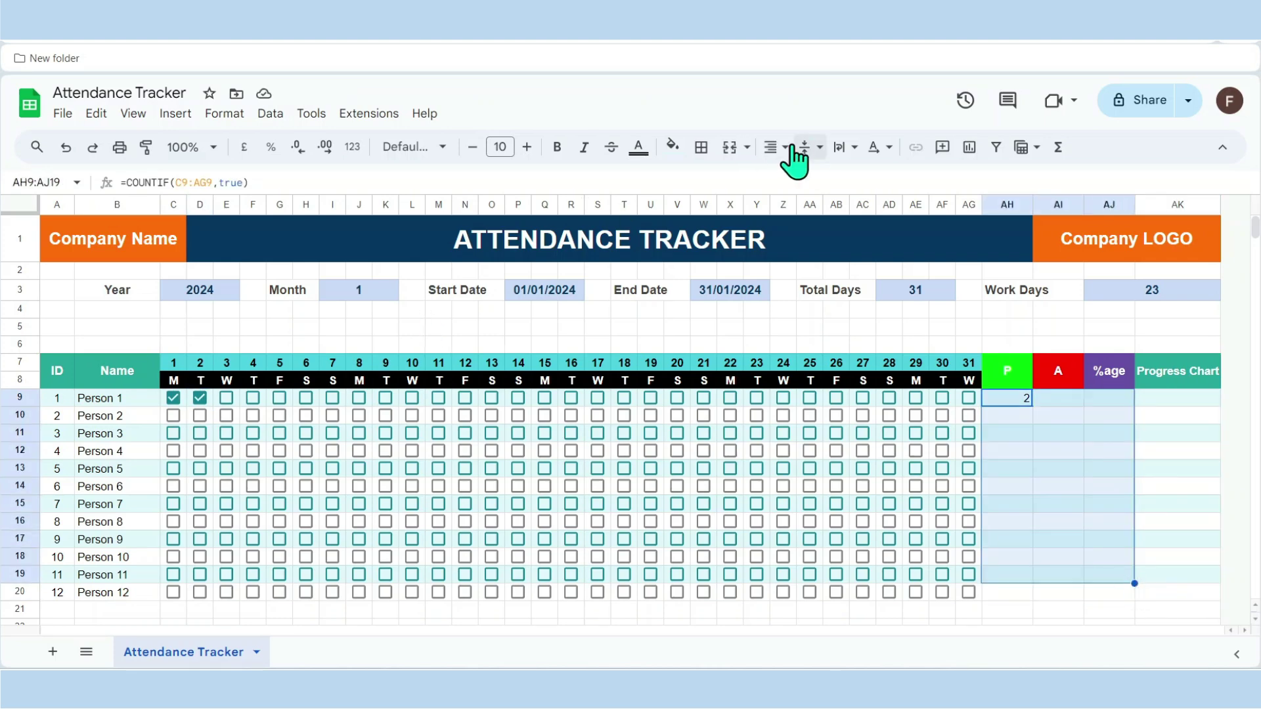
pyautogui.click(775, 149)
pyautogui.click(803, 180)
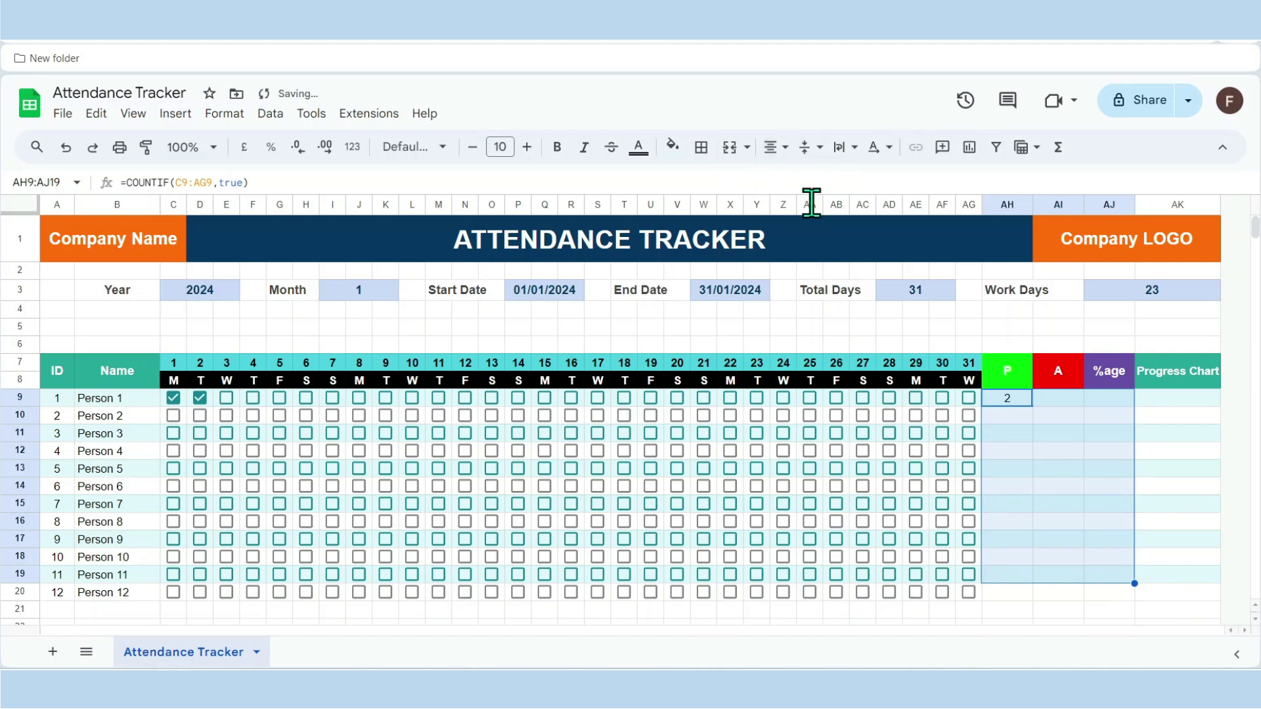
pyautogui.click(527, 147)
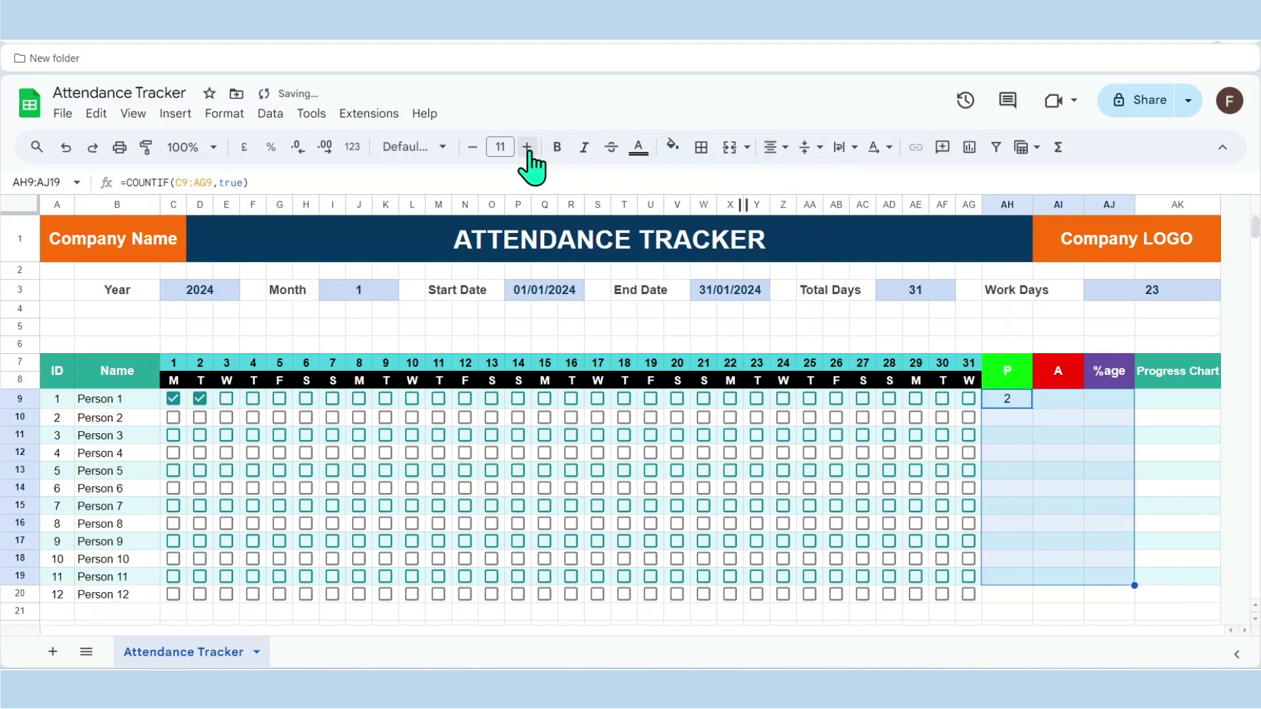
# Enter the absent-days formula =AJ3-AH9 for Person 1 in AI9.
pyautogui.click(1008, 413)
pyautogui.click(1007, 398)
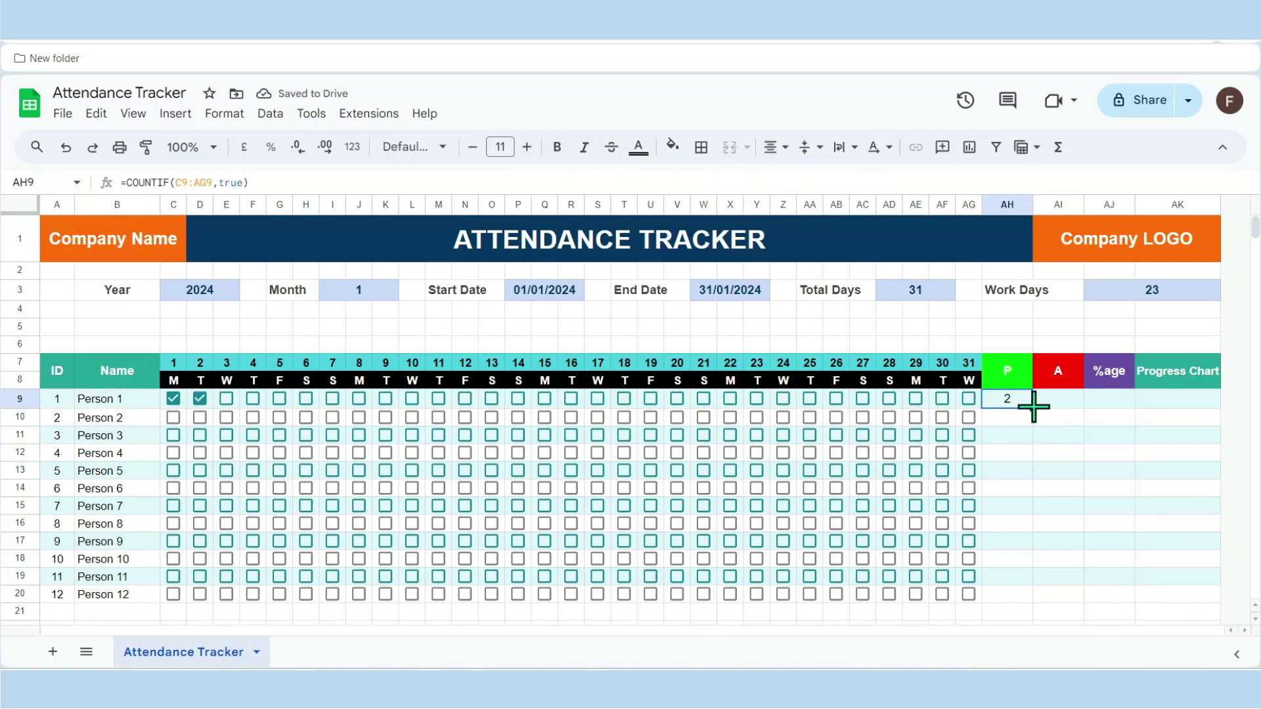
pyautogui.click(1071, 402)
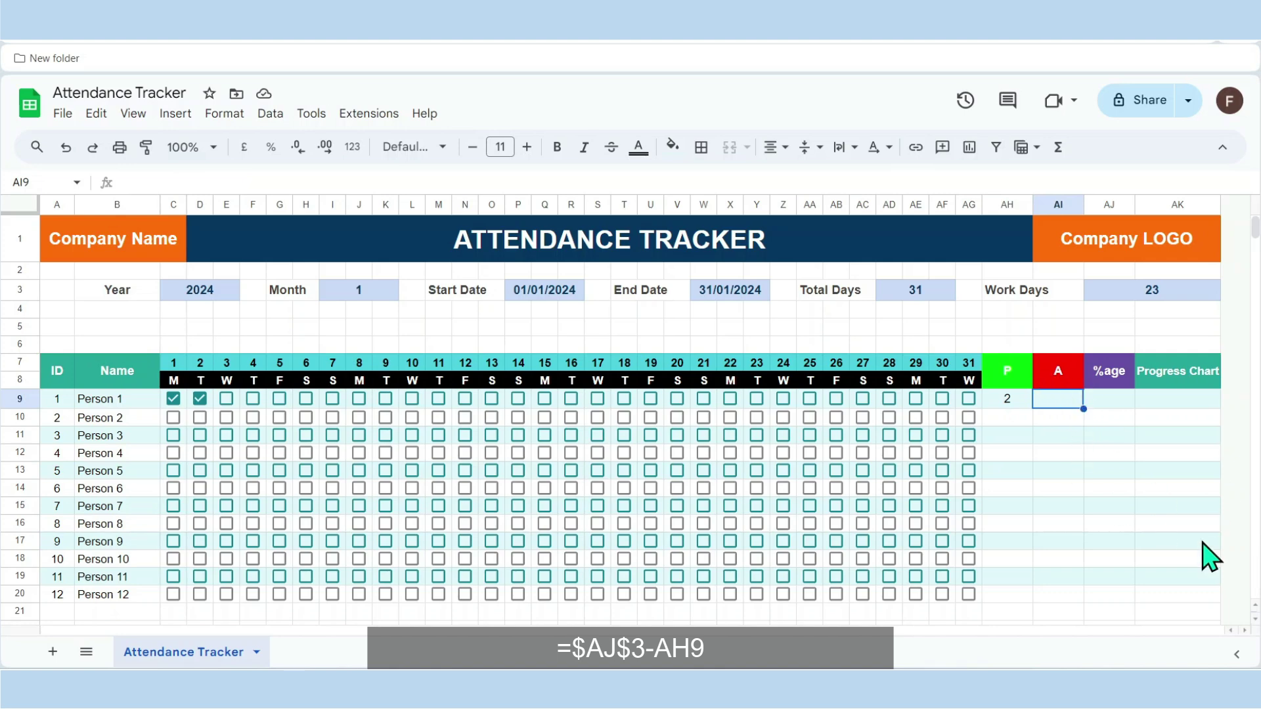
pyautogui.write('=')
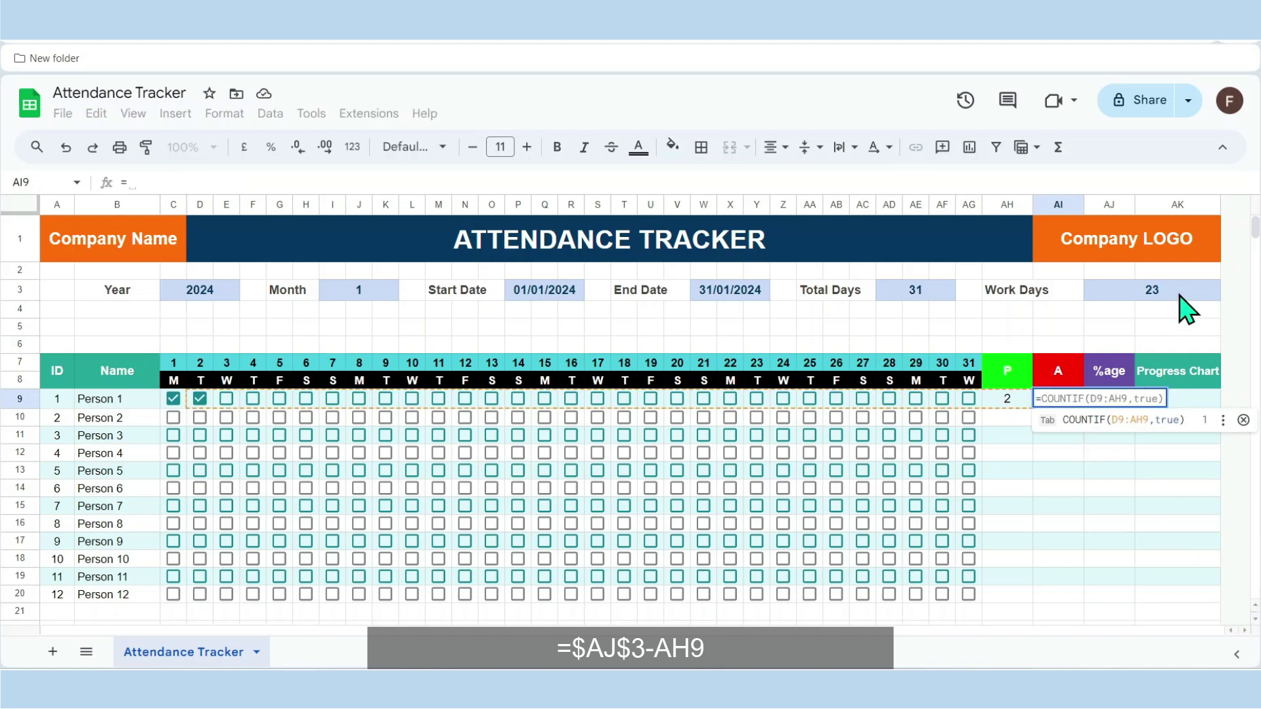
pyautogui.click(1147, 295)
pyautogui.write('-')
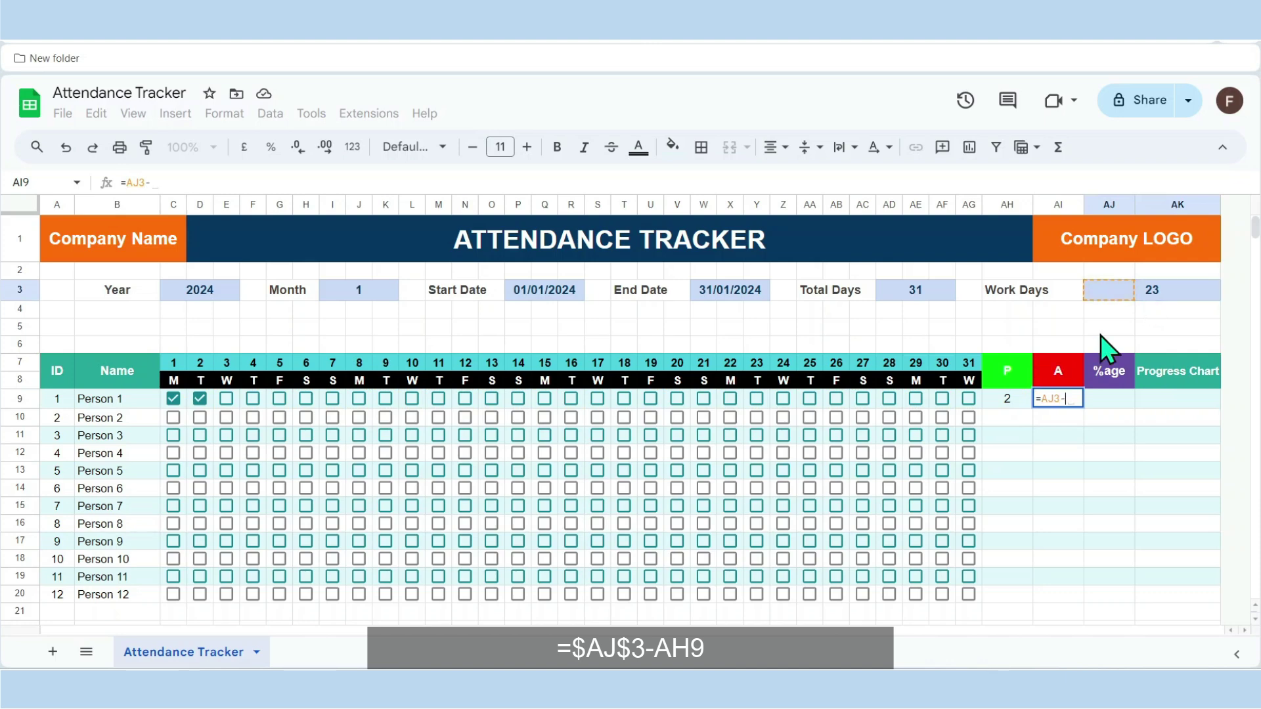
pyautogui.click(1024, 399)
pyautogui.press('Return')
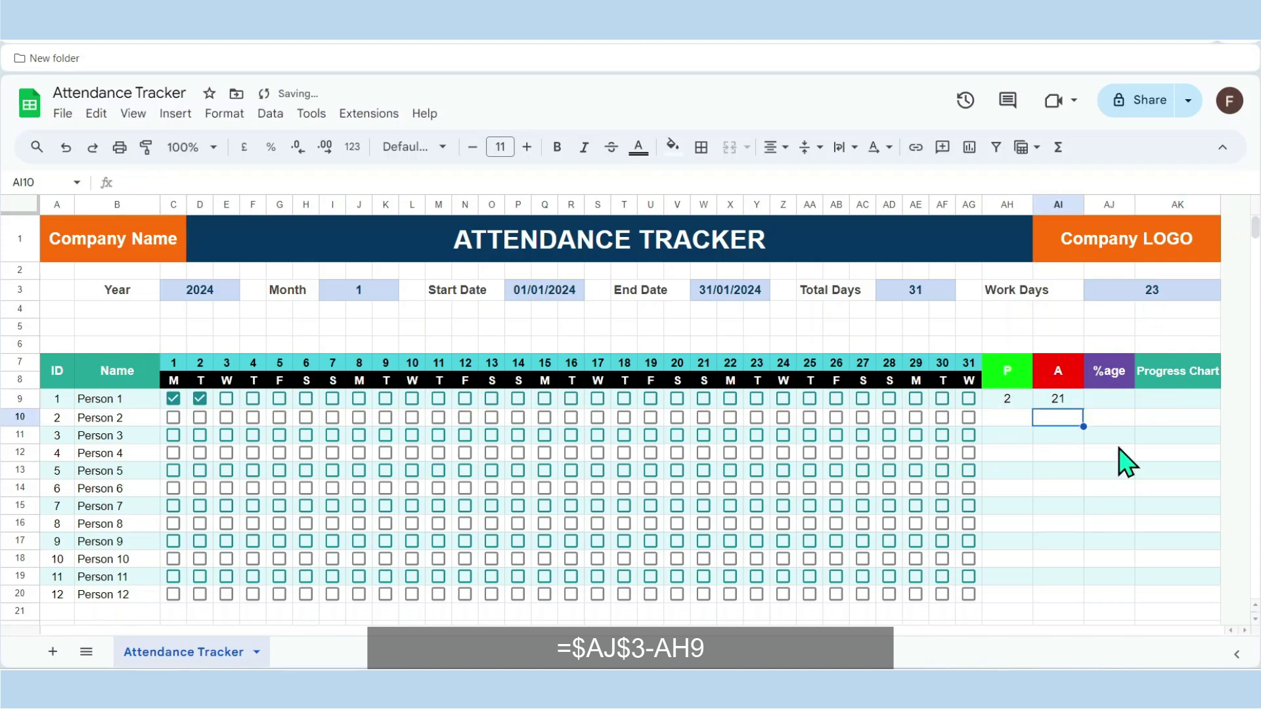
# Enter the attendance percentage formula =AH9/AJ3 for Person 1 in AJ9 and format the cell as a percentage.
pyautogui.click(1107, 403)
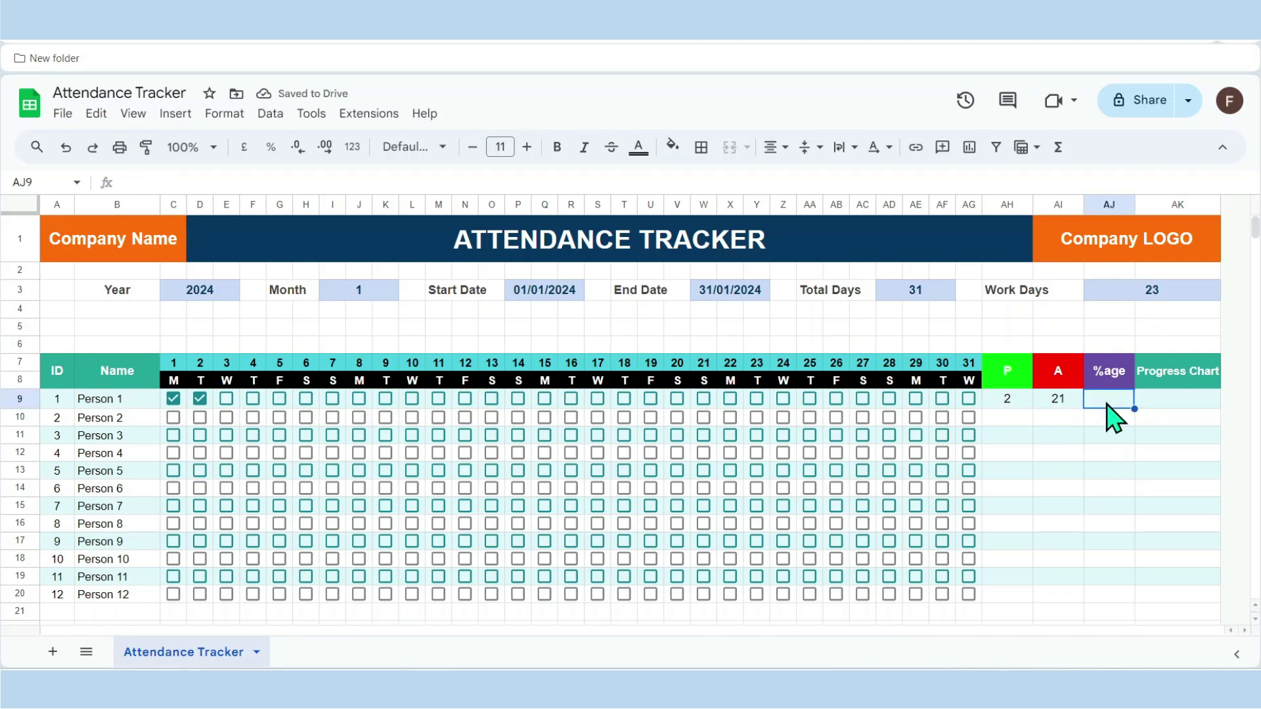
pyautogui.write('=')
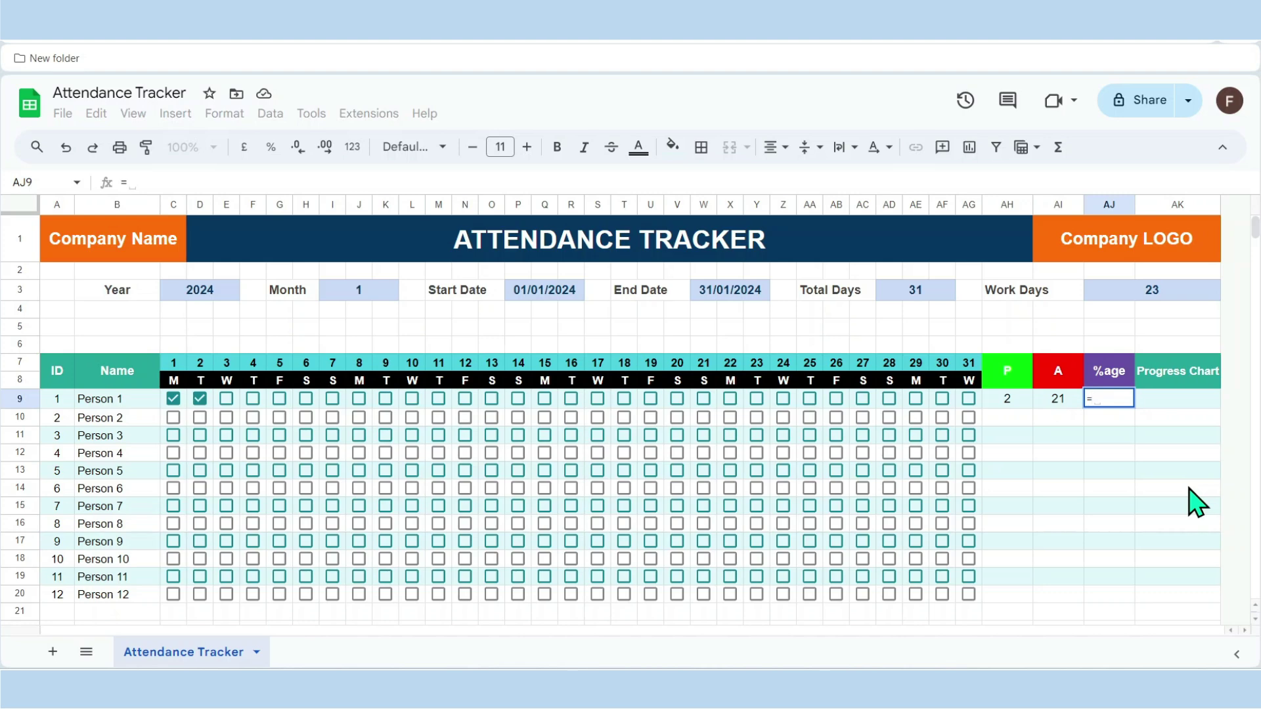
pyautogui.press('Left')
pyautogui.press('Left')
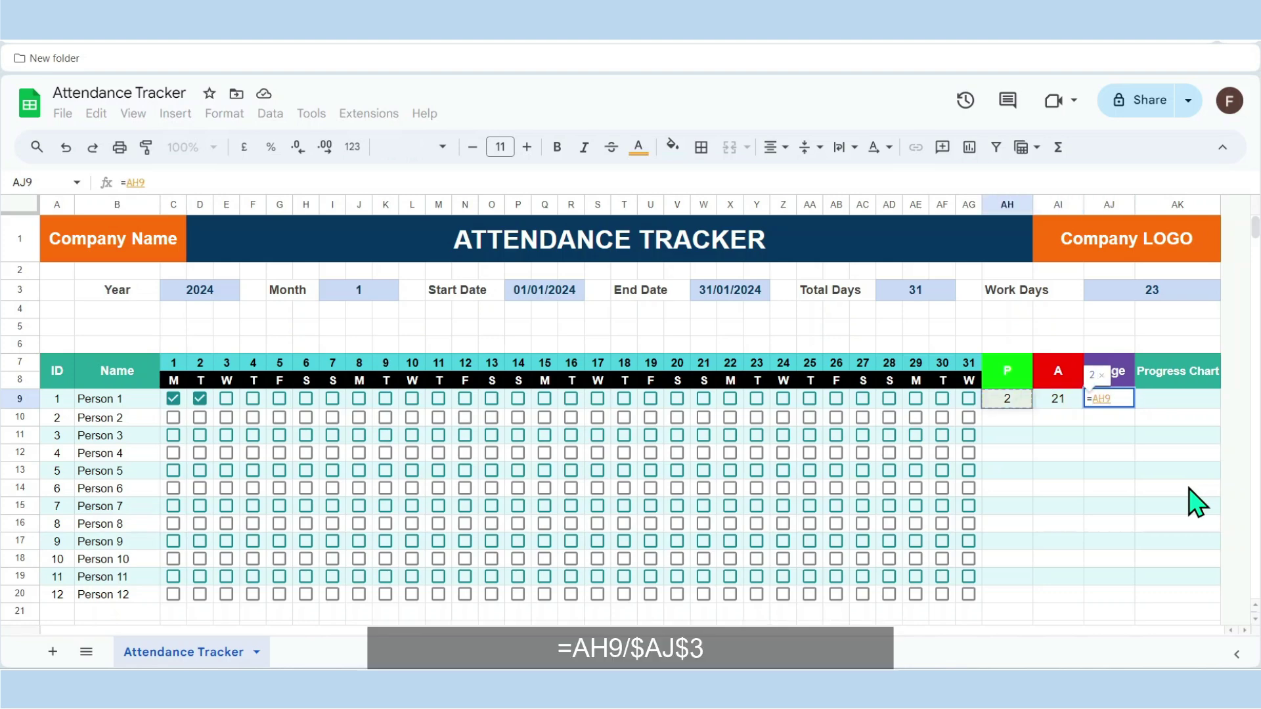
pyautogui.write('/')
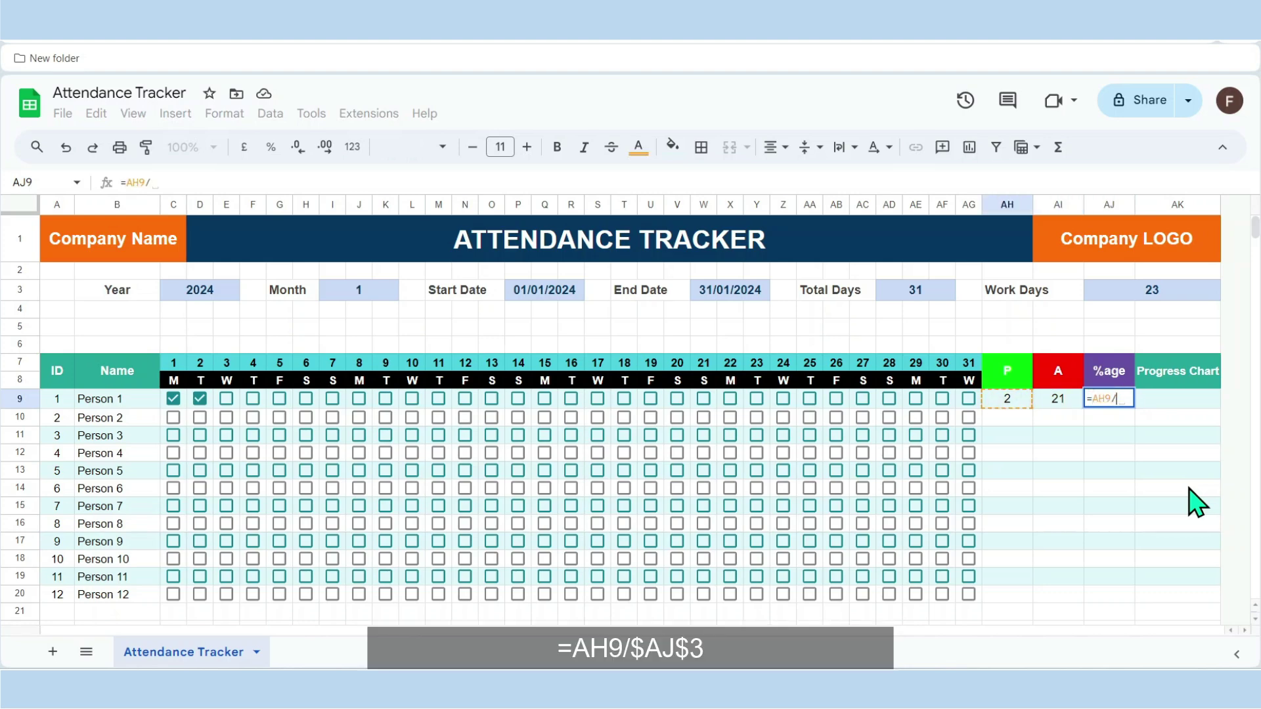
pyautogui.click(1146, 298)
pyautogui.press('Return')
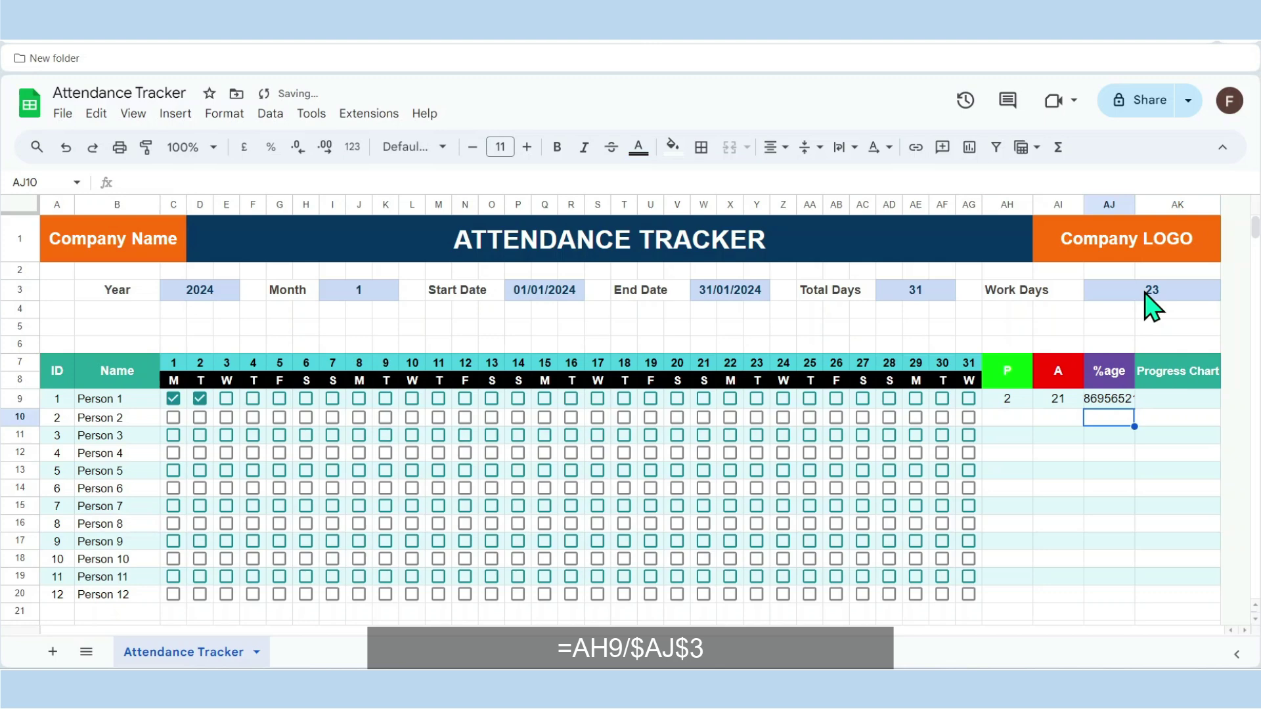
pyautogui.click(1110, 399)
pyautogui.click(270, 147)
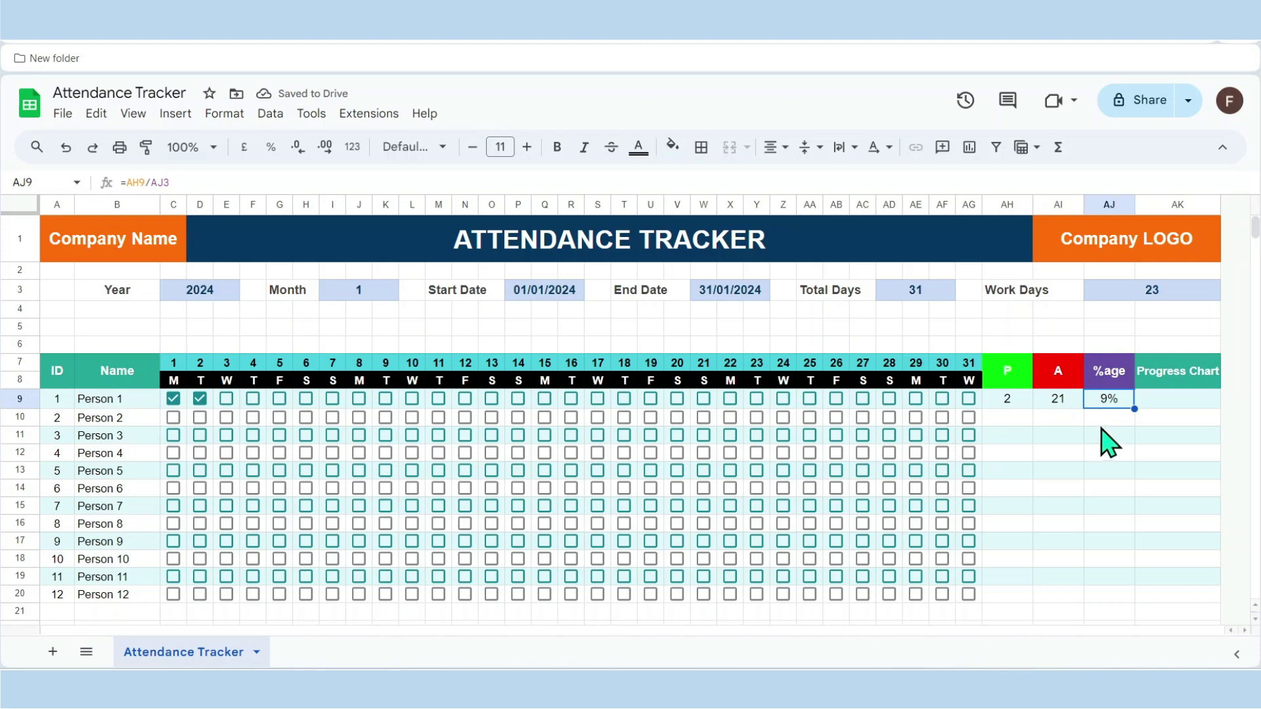
# Make the work-days reference absolute as $AJ$3 in Person 1's absent formula in AI9 and percentage formula in AJ9.
pyautogui.click(1166, 402)
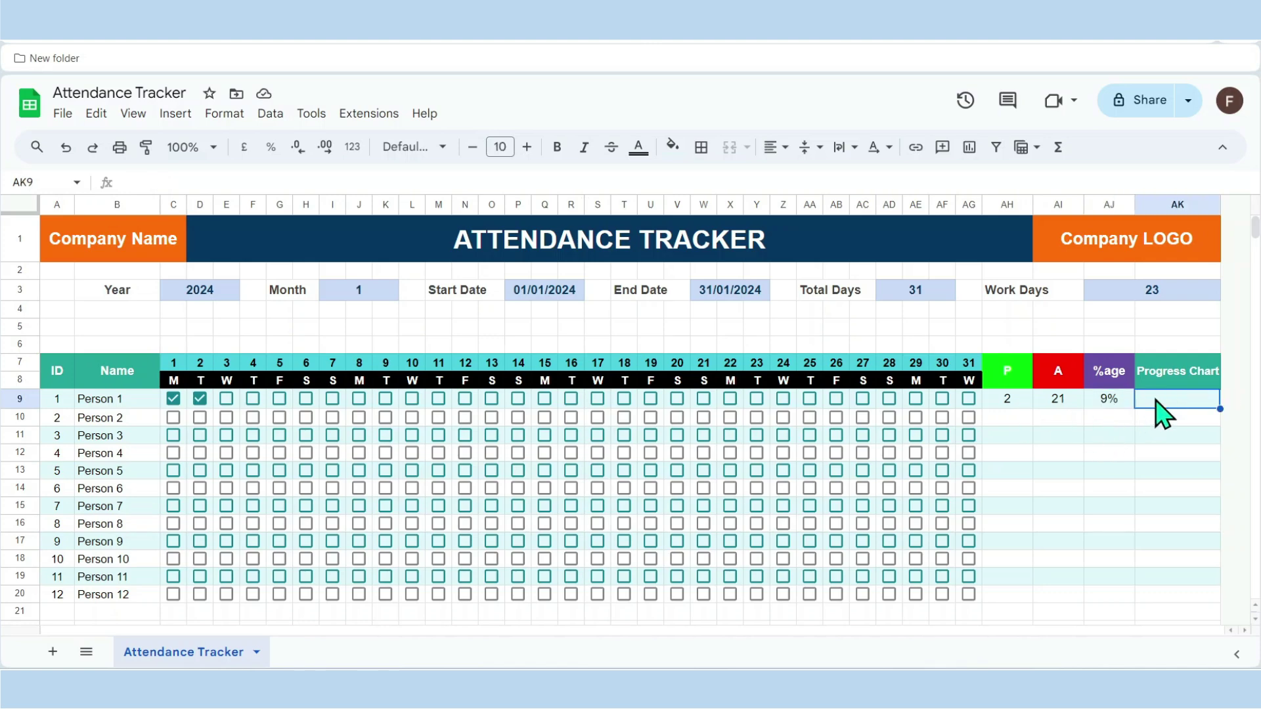
pyautogui.click(1058, 401)
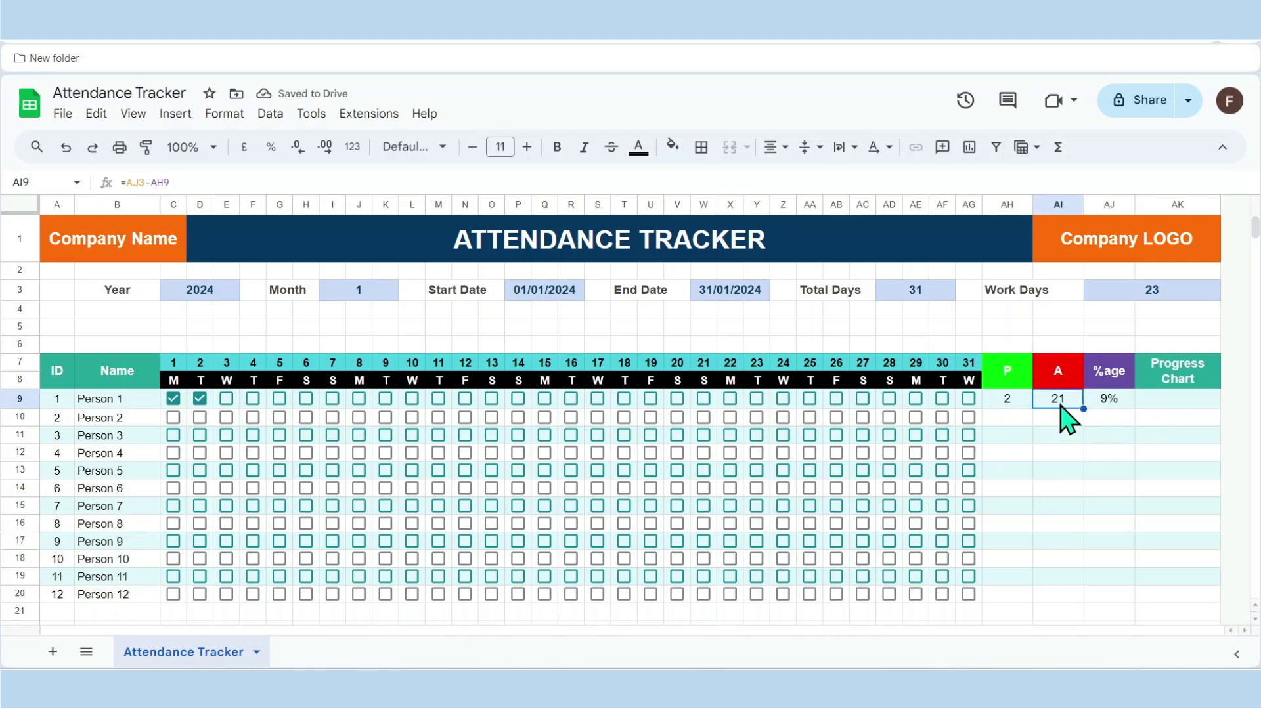
pyautogui.doubleClick(1060, 403)
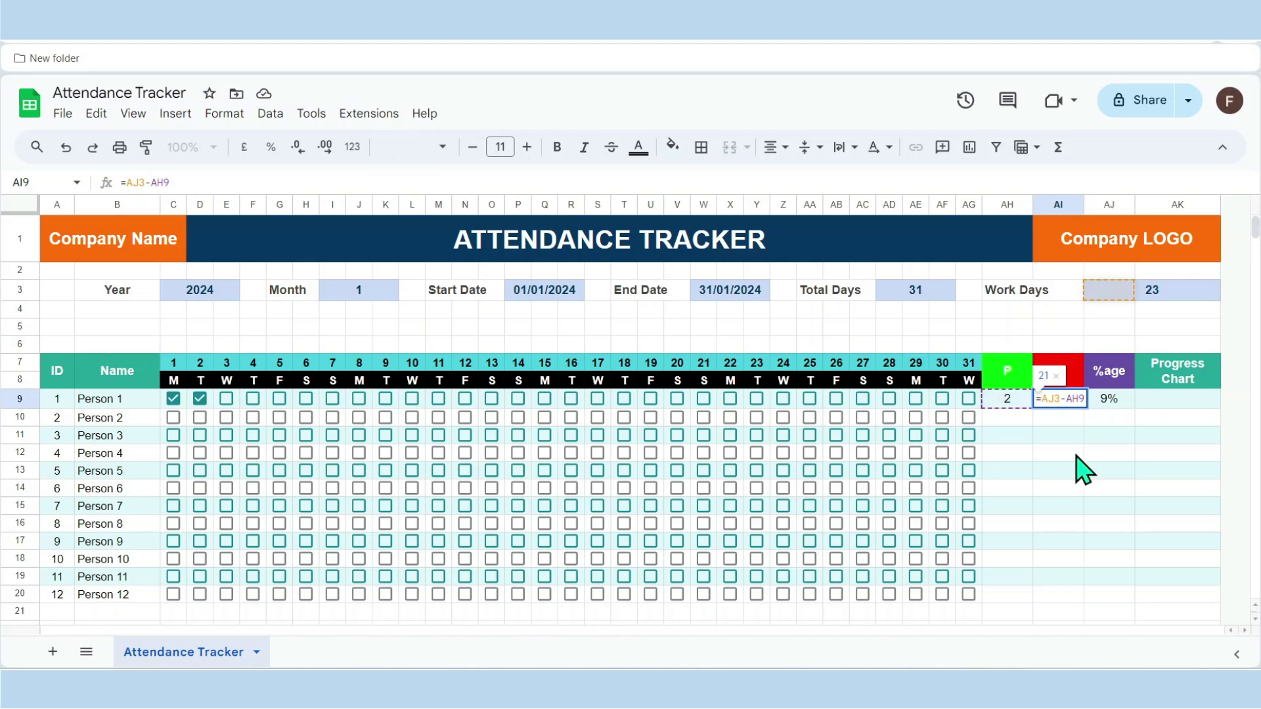
pyautogui.press('Return')
pyautogui.press('Up')
pyautogui.press('Right')
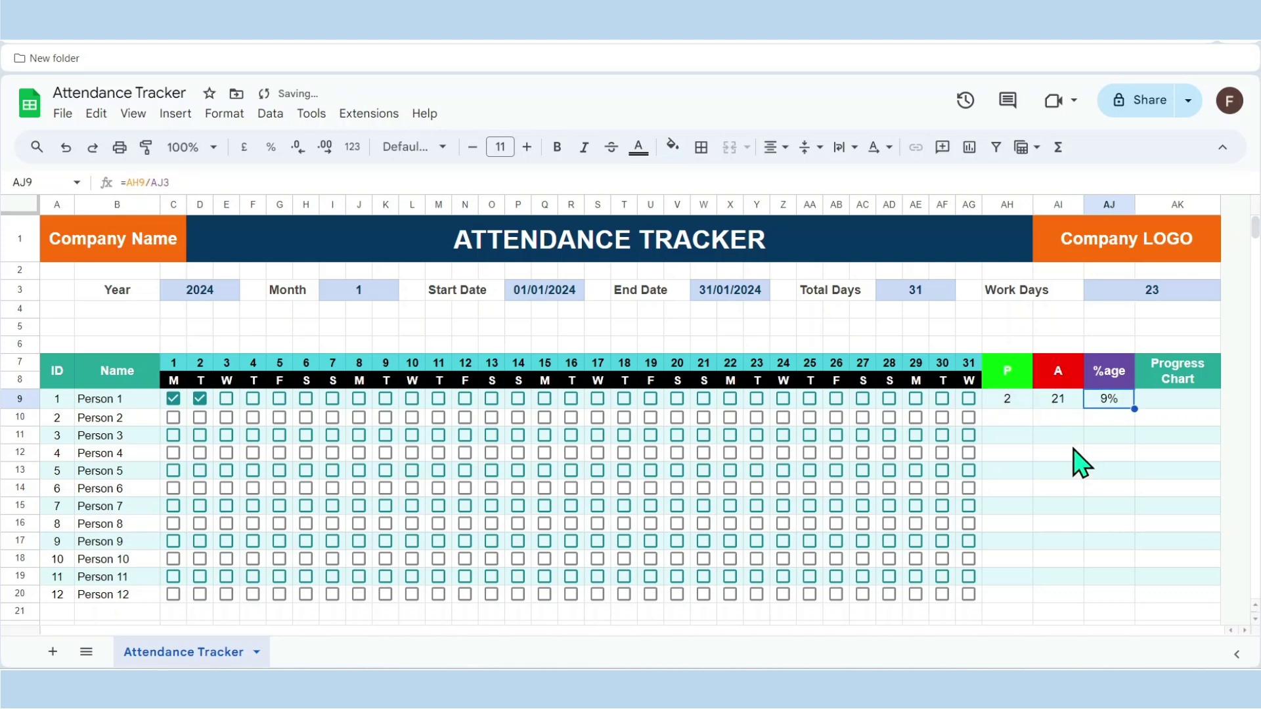
pyautogui.doubleClick(1106, 401)
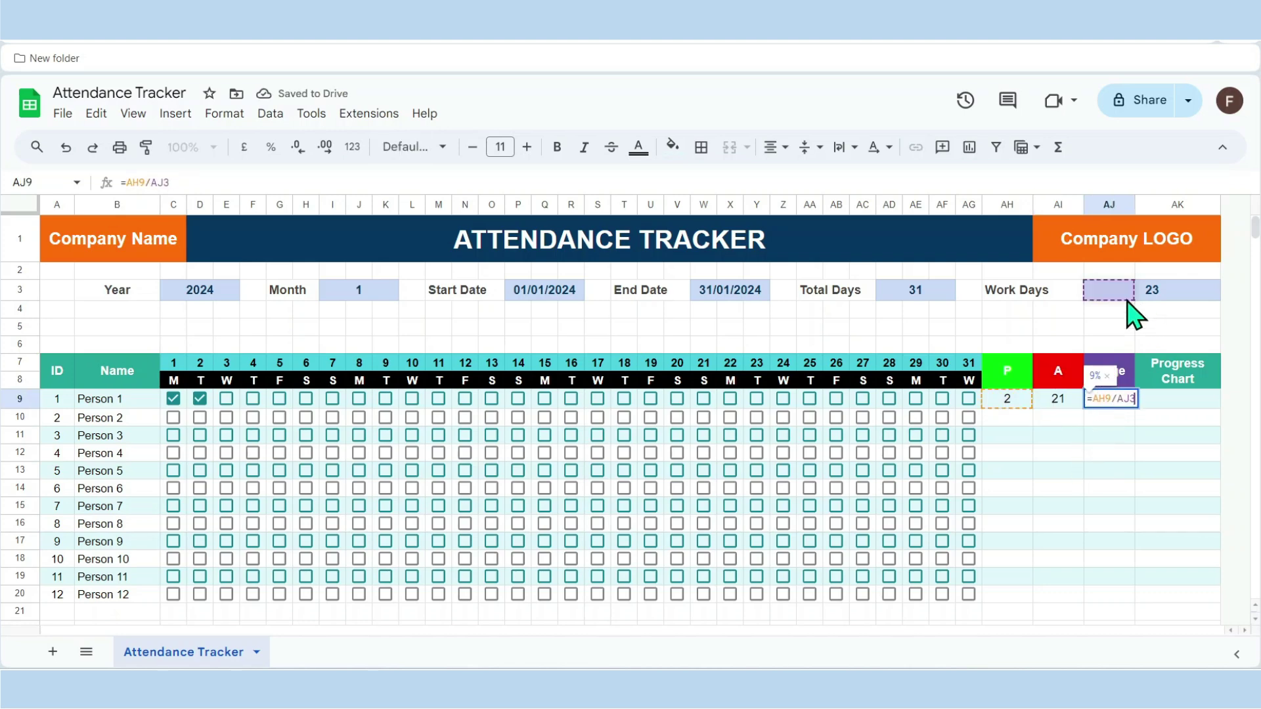
pyautogui.click(1118, 399)
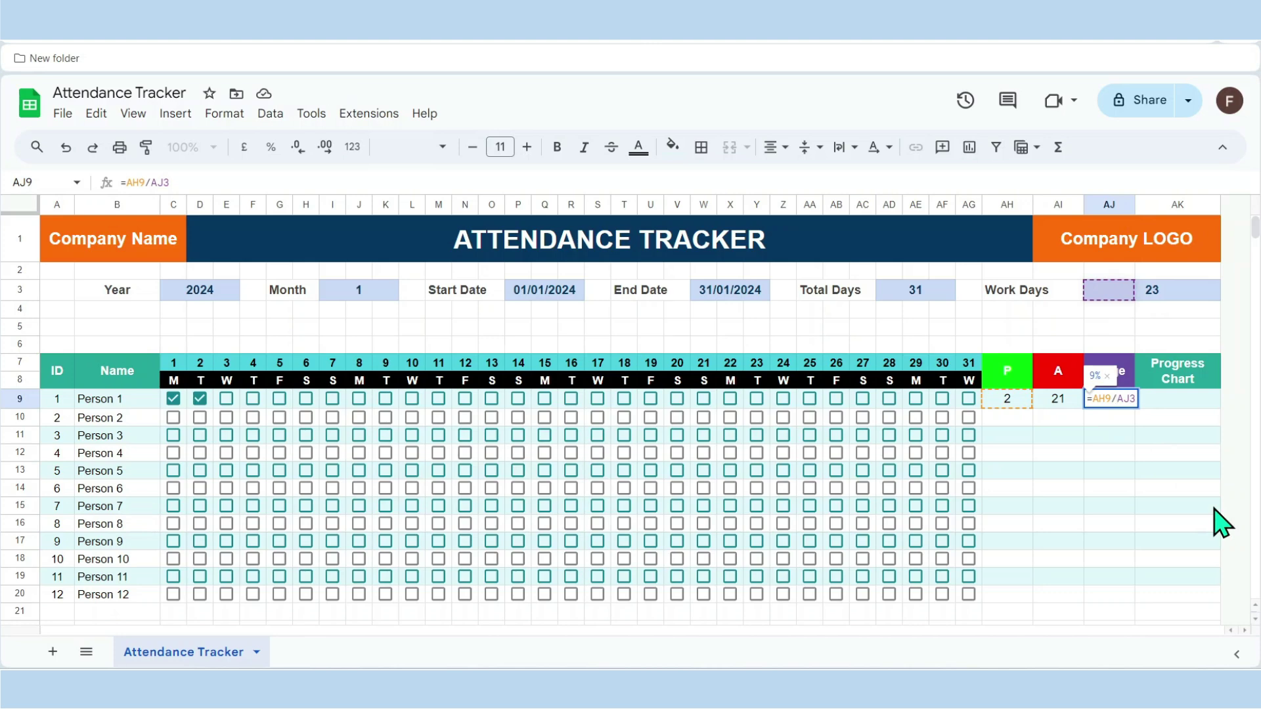
pyautogui.press('Return')
pyautogui.press('Up')
# Fill the summary formulas from AH9:AJ9 down to row 20 for all twelve people.
pyautogui.hotkey('shift', 'Left')
pyautogui.hotkey('shift', 'Left')
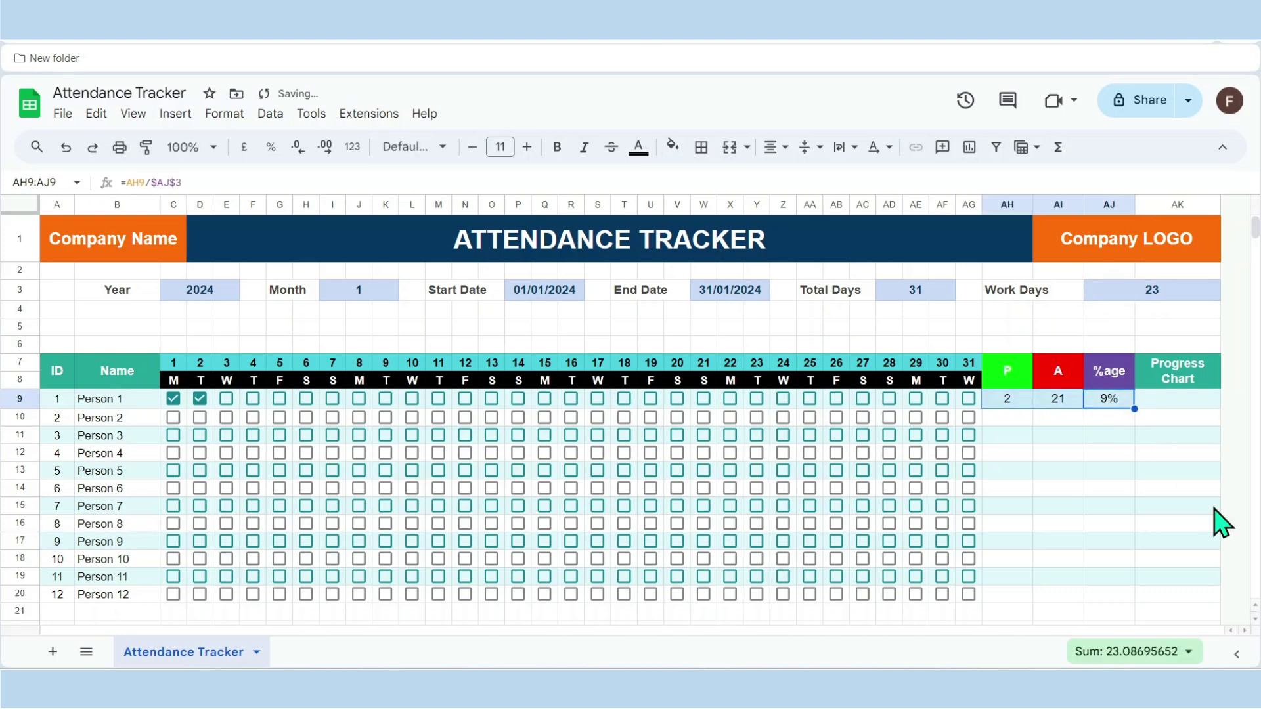
pyautogui.moveTo(1134, 409); pyautogui.dragTo(1124, 594)
# Tick days 1 and 2 for Person 2, day 1 for Persons 4, 7 and 10, and day 2 for Persons 3, 5, 6, 8 and 9.
pyautogui.click(173, 419)
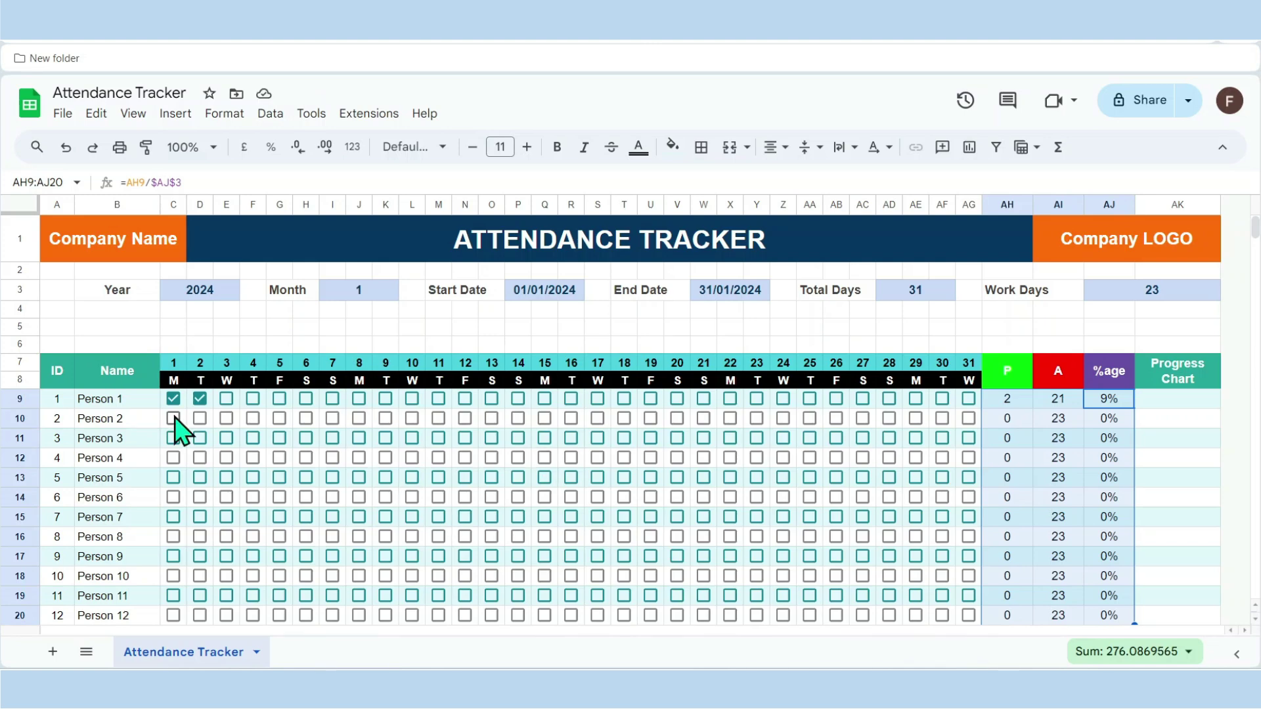
pyautogui.click(200, 419)
pyautogui.click(200, 438)
pyautogui.click(173, 458)
pyautogui.click(200, 478)
pyautogui.click(199, 497)
pyautogui.click(172, 517)
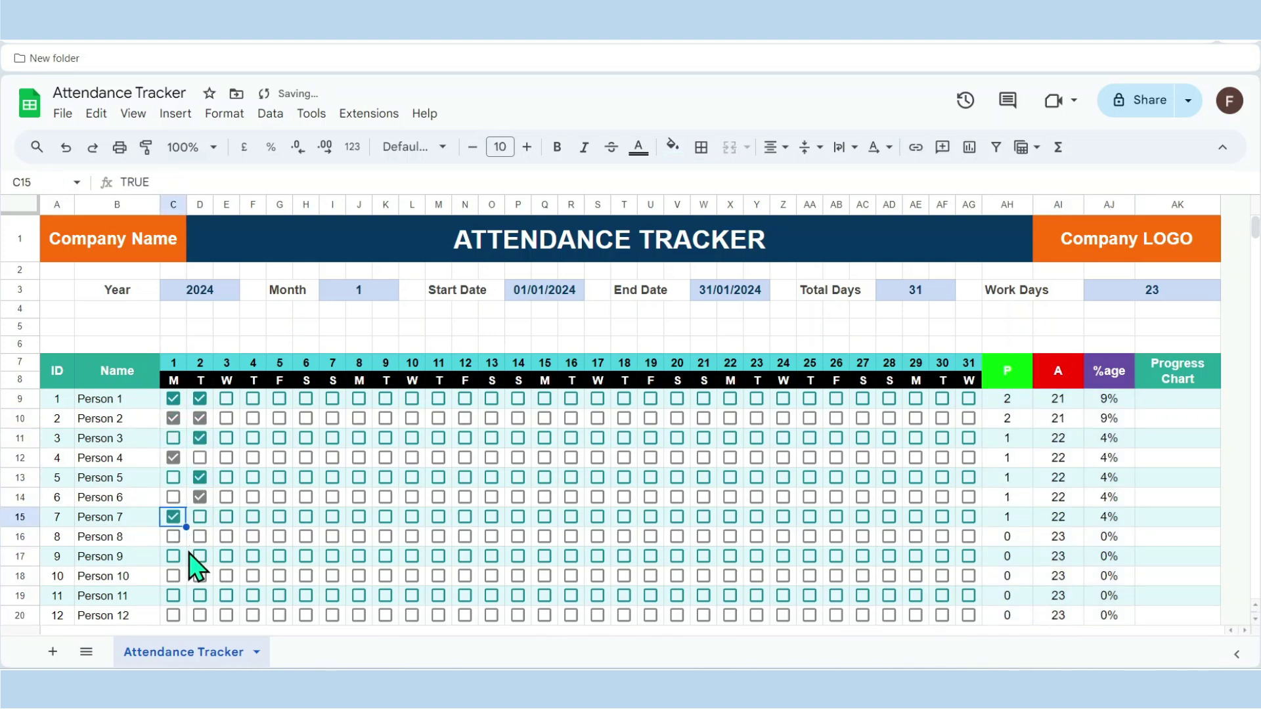
pyautogui.click(200, 536)
pyautogui.click(200, 556)
pyautogui.click(173, 556)
pyautogui.click(1143, 399)
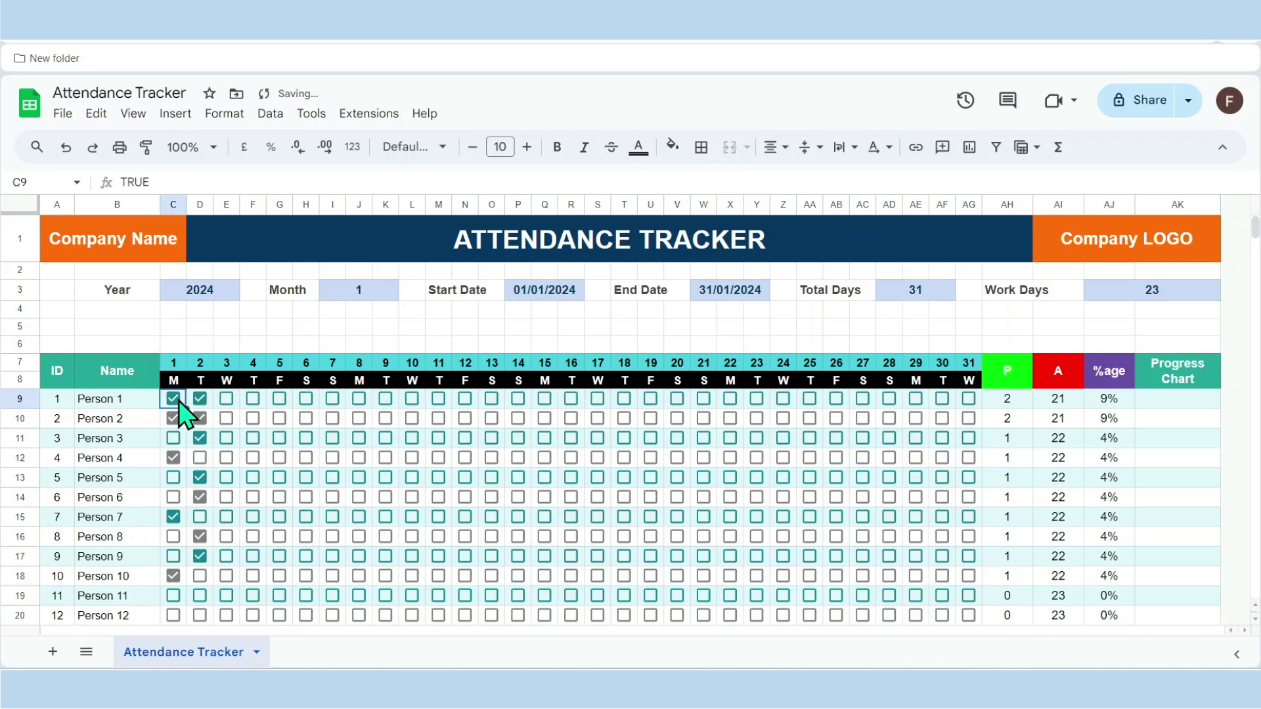
pyautogui.moveTo(179, 401); pyautogui.dragTo(966, 601)
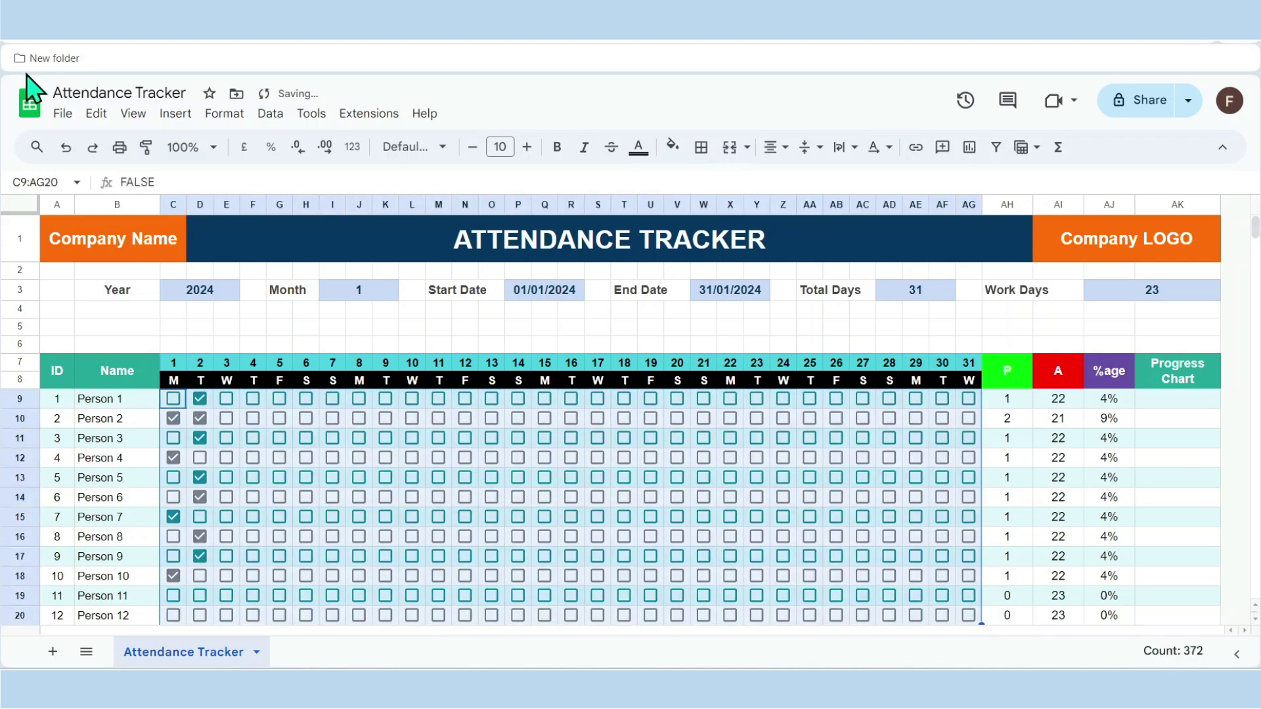
pyautogui.click(224, 114)
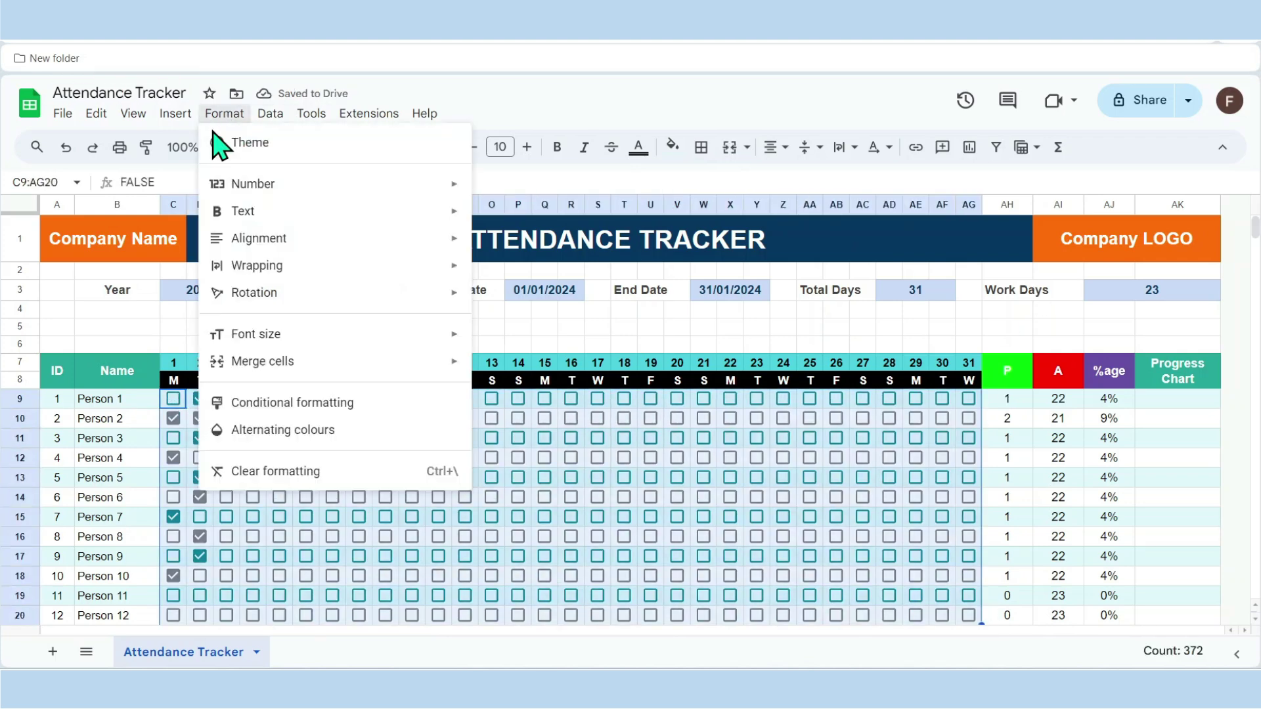
pyautogui.click(350, 412)
pyautogui.click(1197, 220)
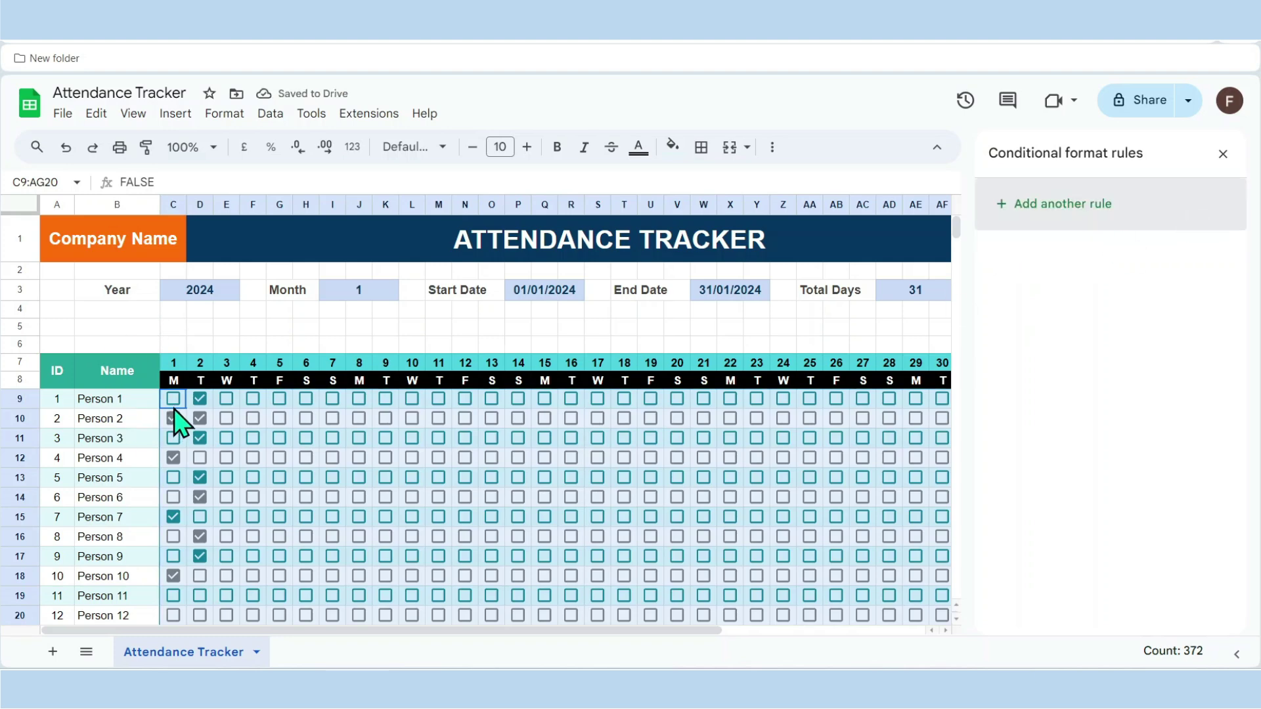
pyautogui.moveTo(173, 408); pyautogui.dragTo(889, 595)
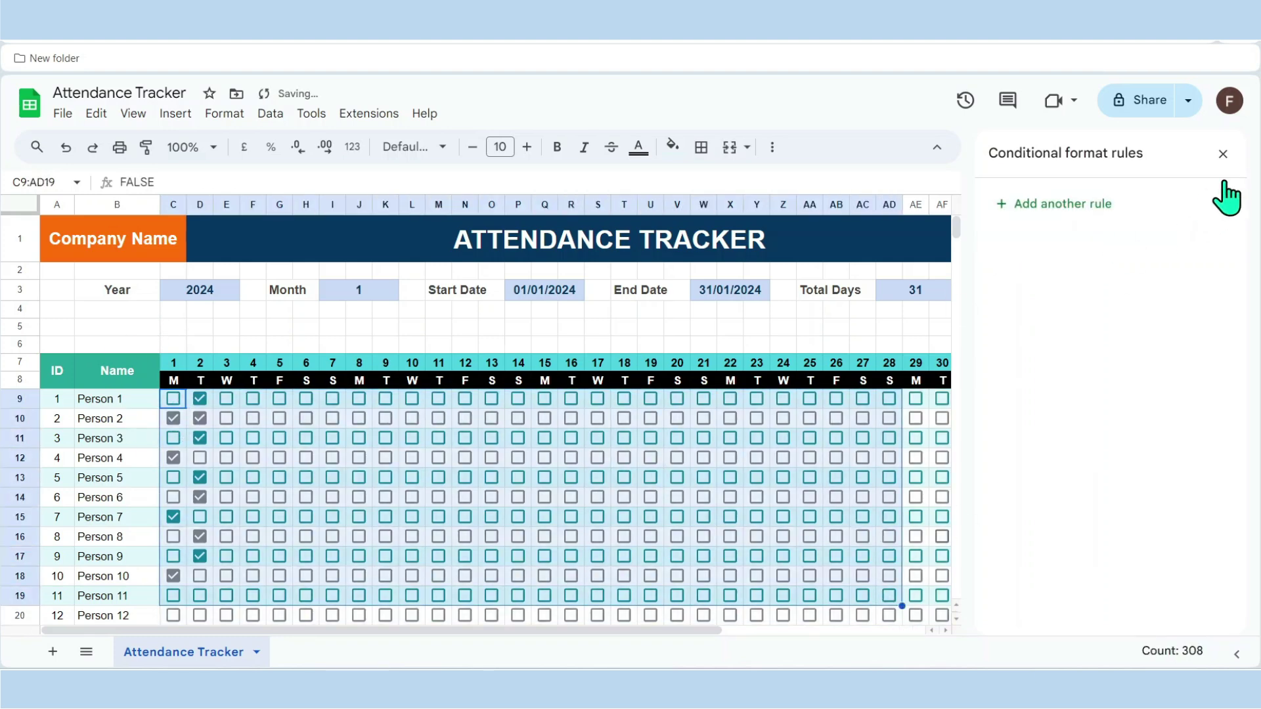
pyautogui.click(1223, 153)
# Add a conditional formatting rule to the tick-box range C9:AG20 with the condition "Custom formula is".
pyautogui.moveTo(172, 401); pyautogui.dragTo(969, 616)
pyautogui.click(224, 115)
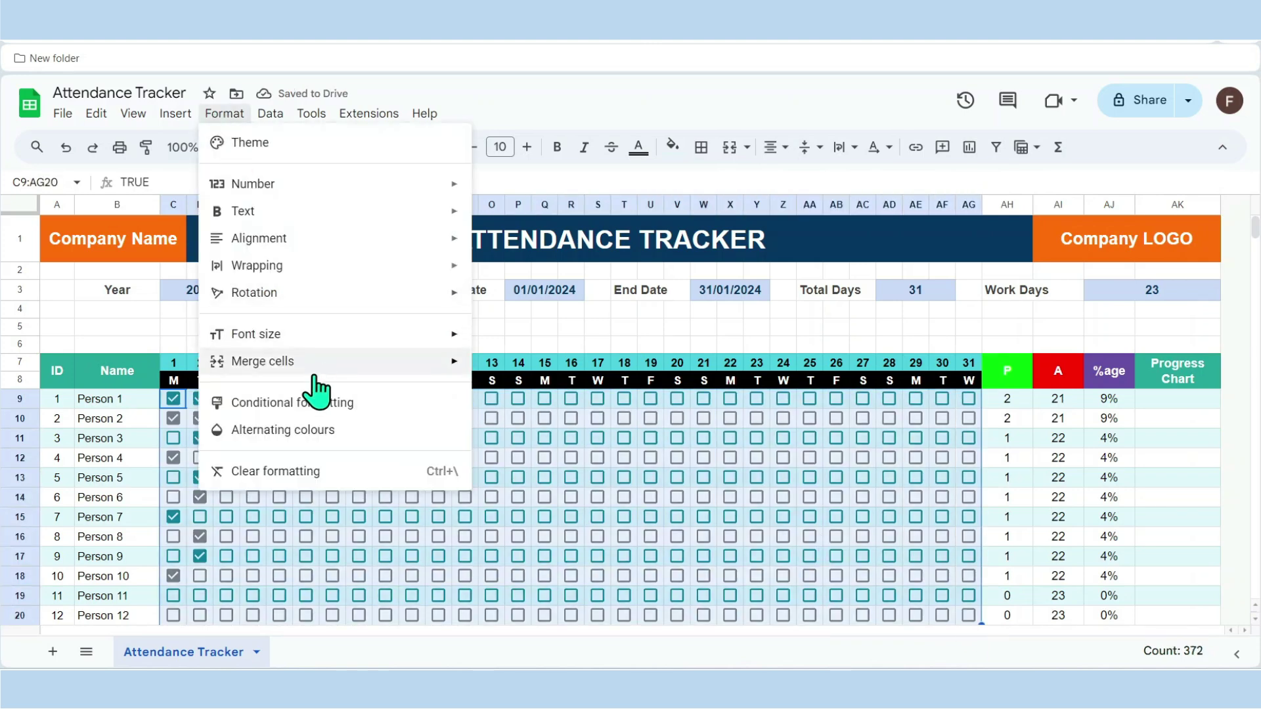
pyautogui.click(314, 401)
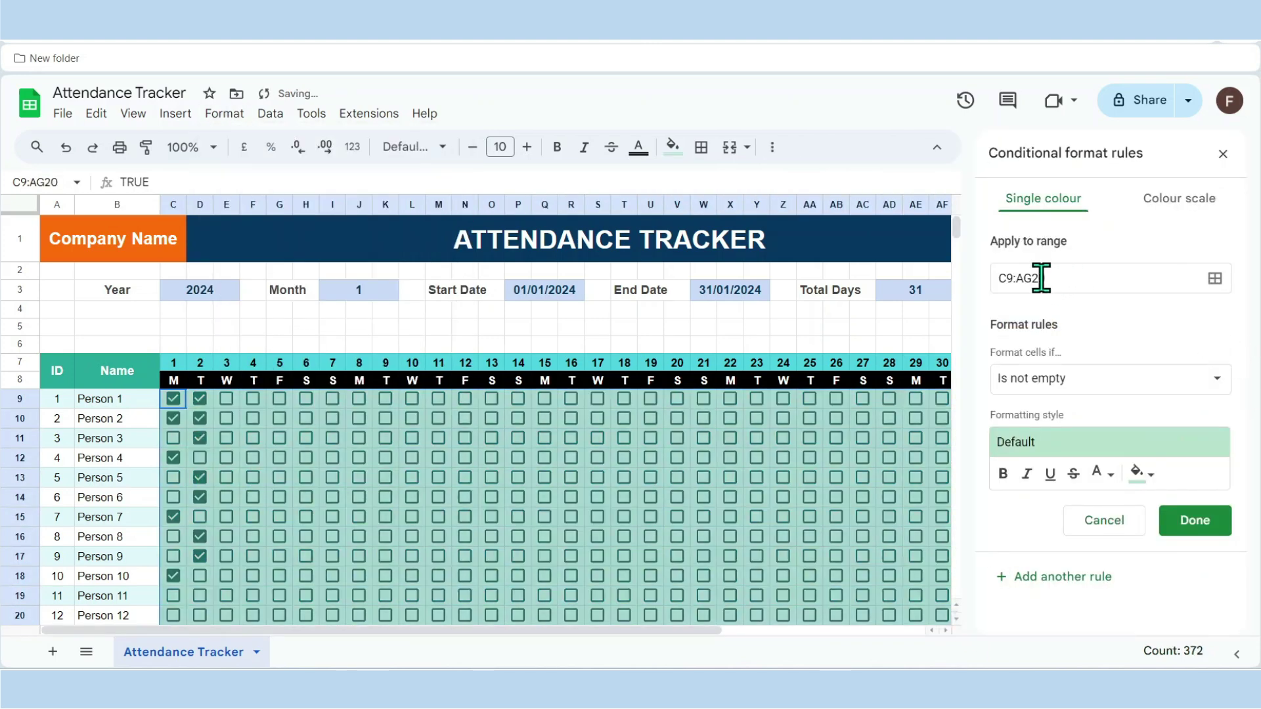
pyautogui.click(1142, 384)
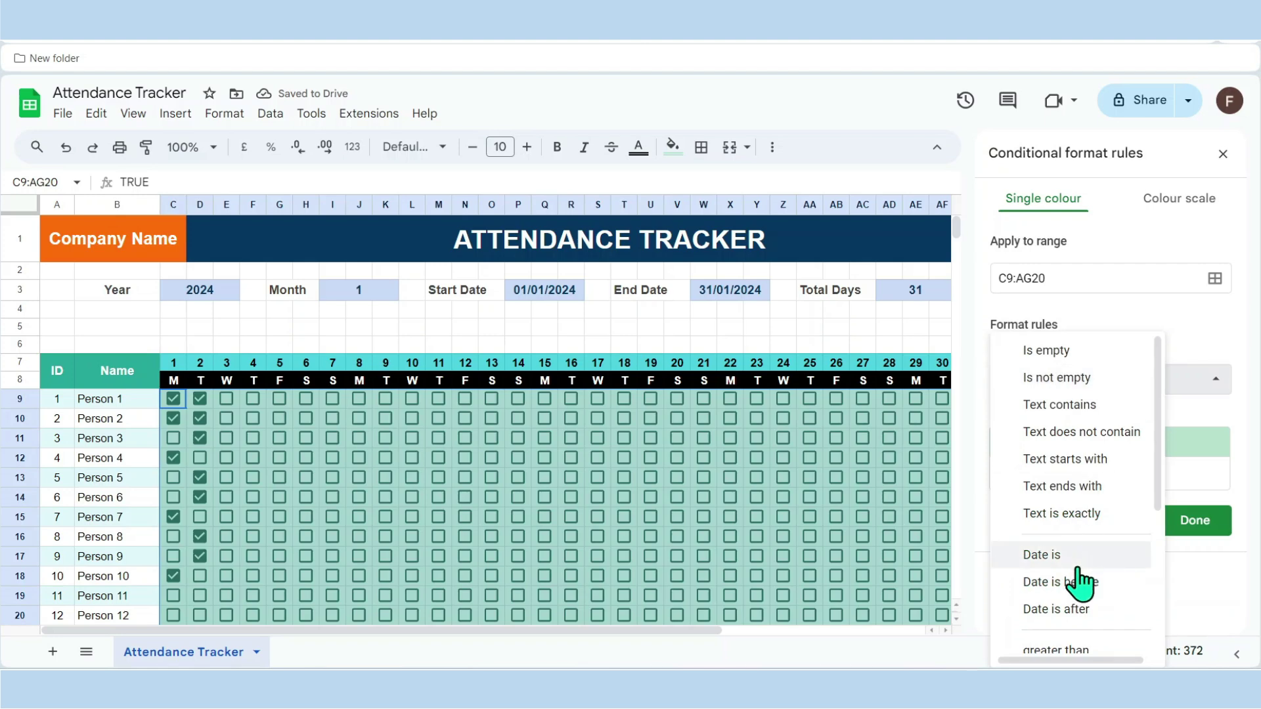
pyautogui.scroll(-3, 1074, 604)
pyautogui.click(1067, 640)
pyautogui.click(1064, 424)
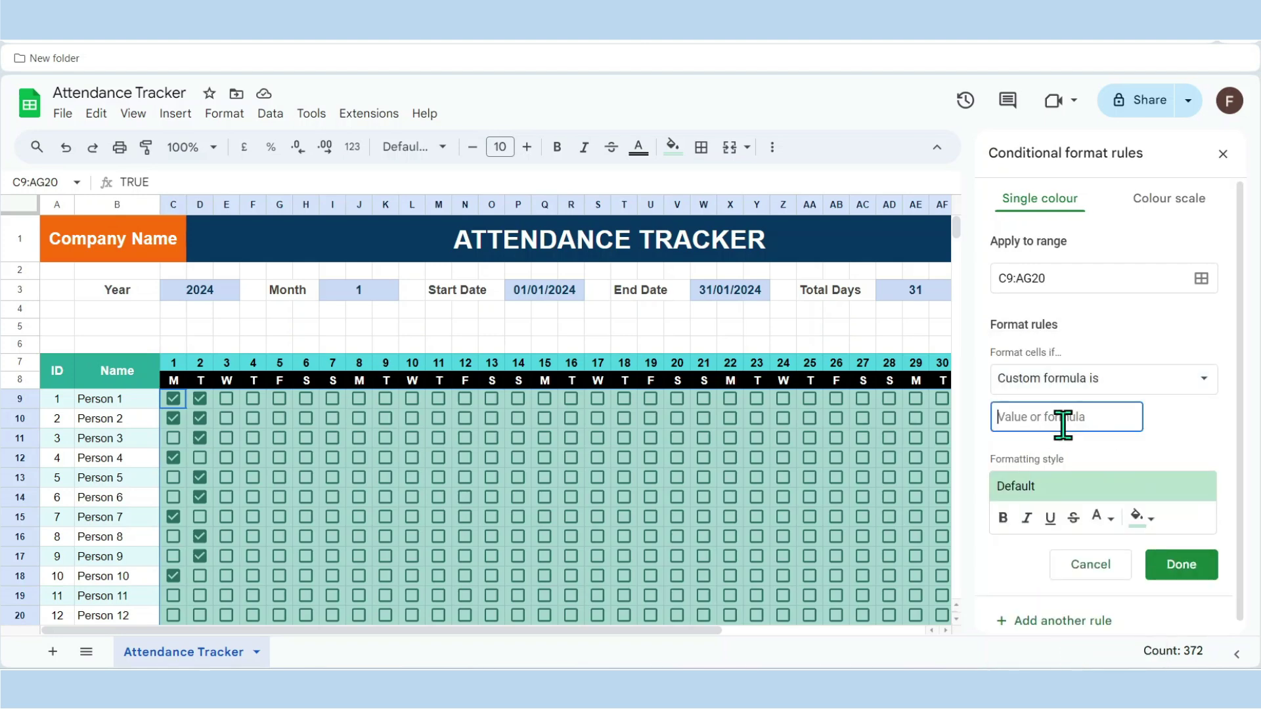
# Enter =C$8="S" as the rule's custom formula so that it matches the weekend columns.
pyautogui.click(175, 382)
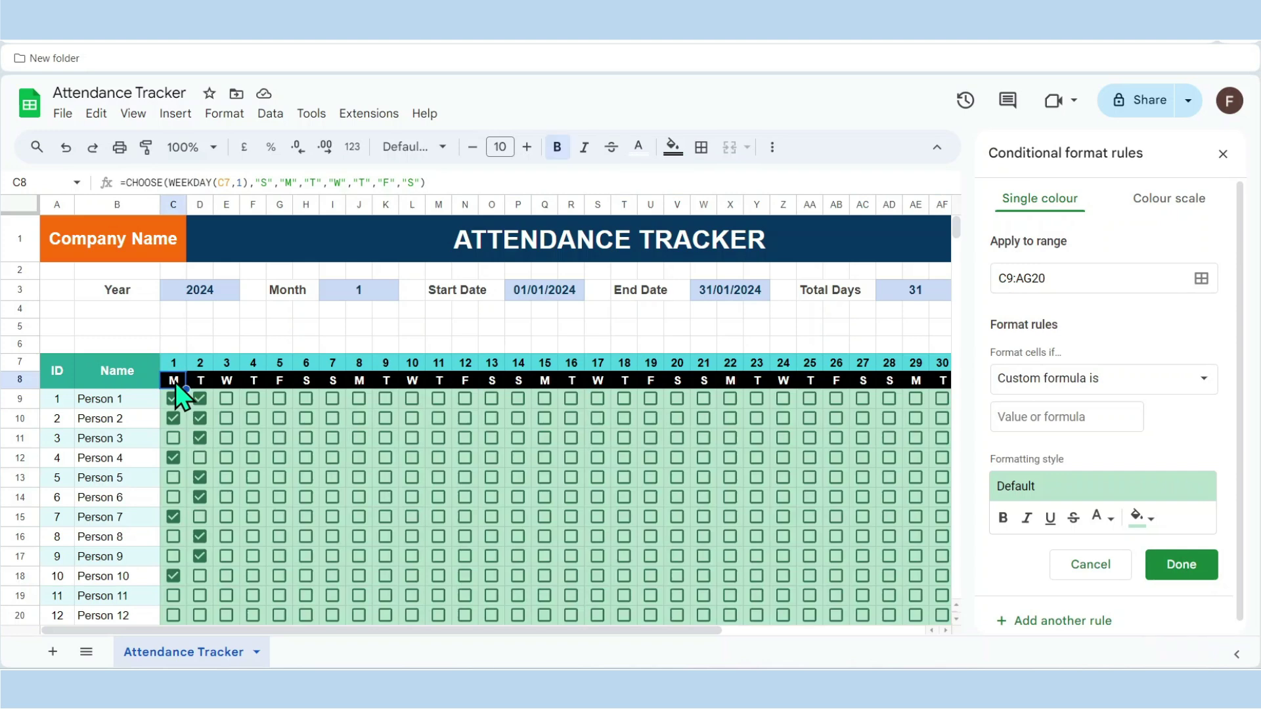
pyautogui.click(1043, 417)
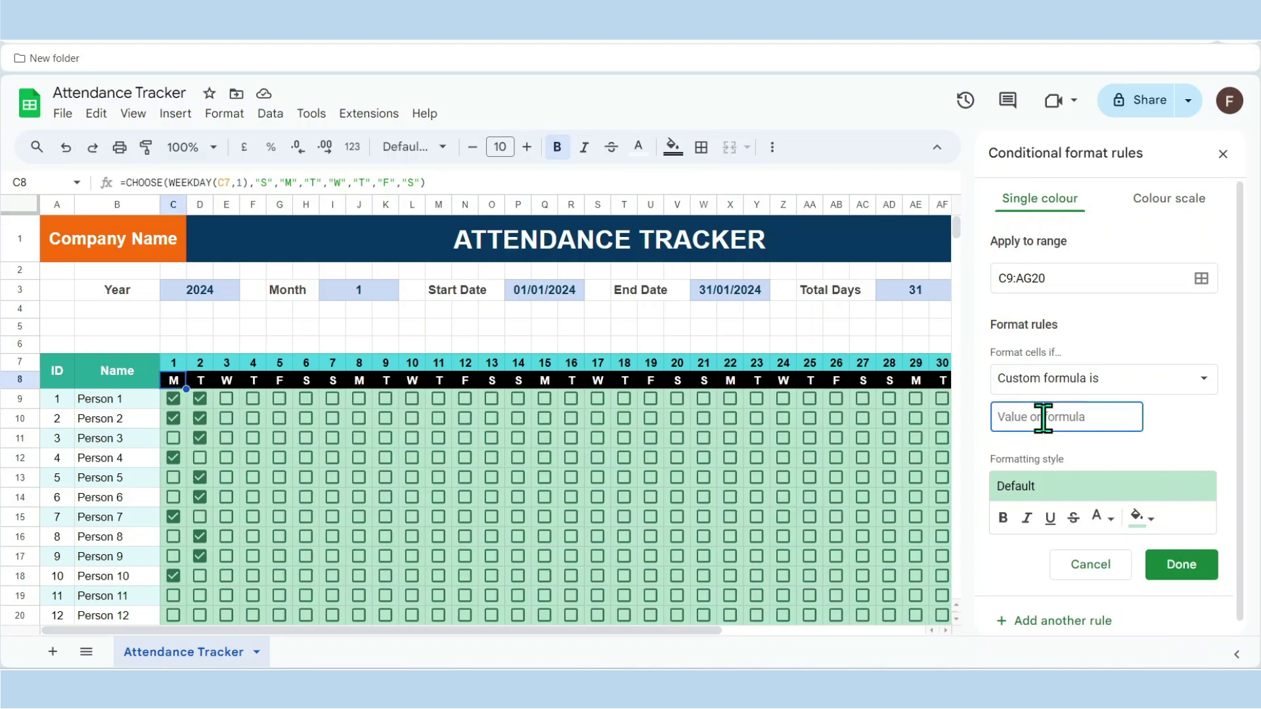
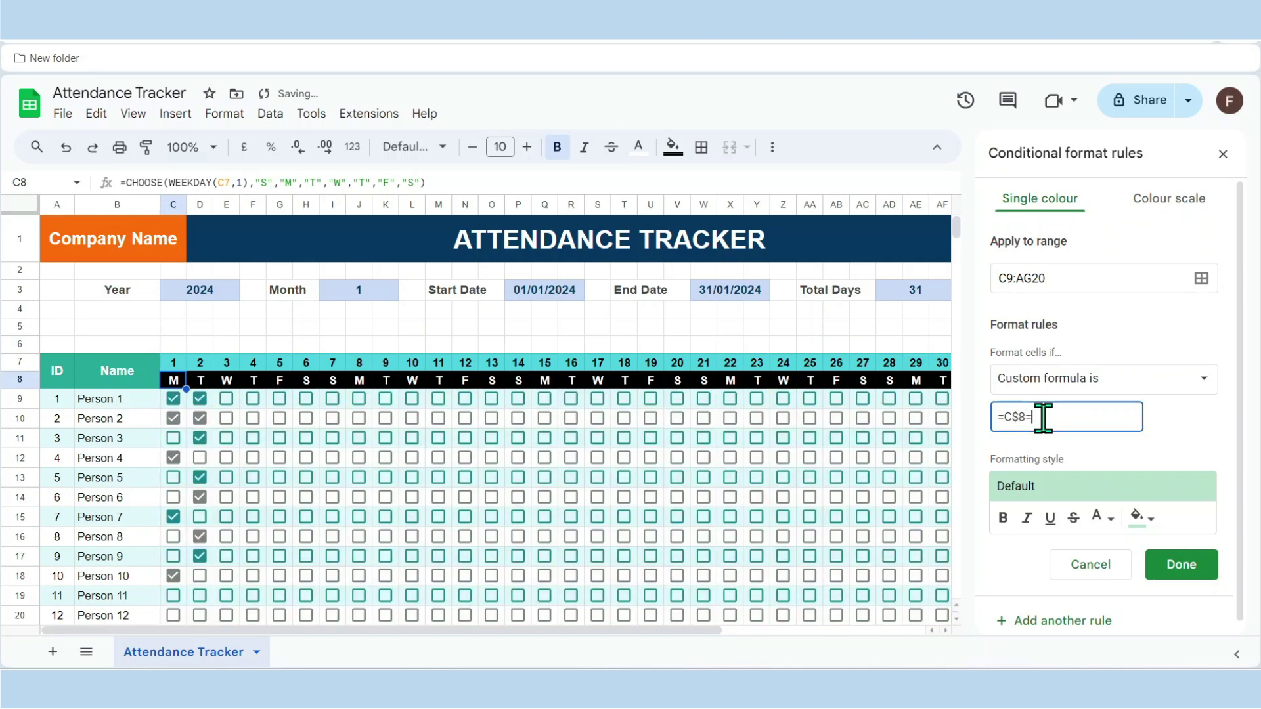
pyautogui.write('"')
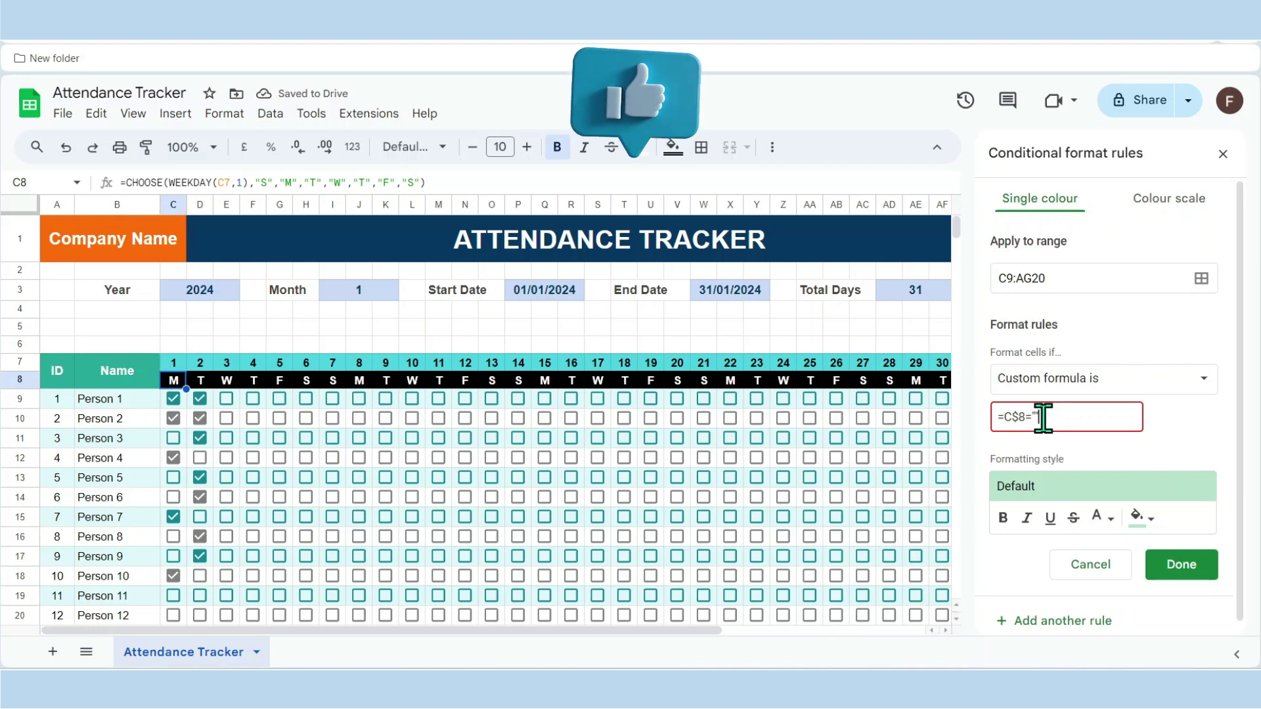
pyautogui.write('"')
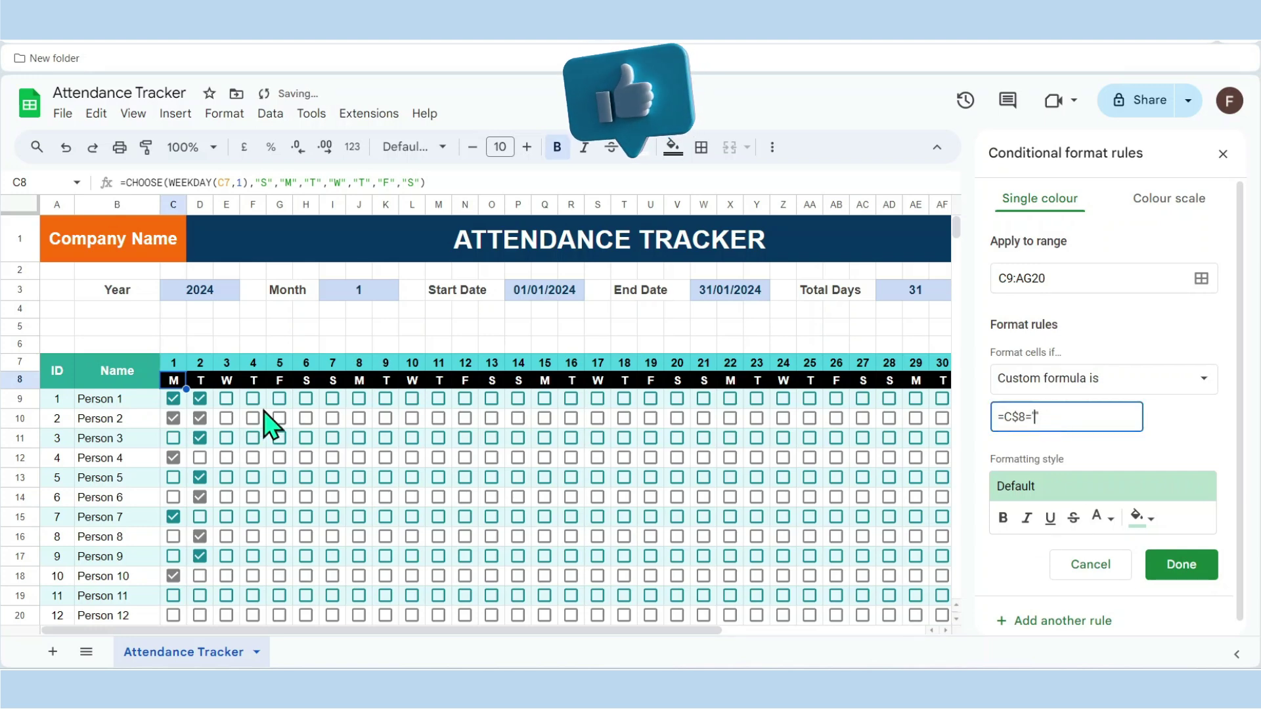
pyautogui.write('S')
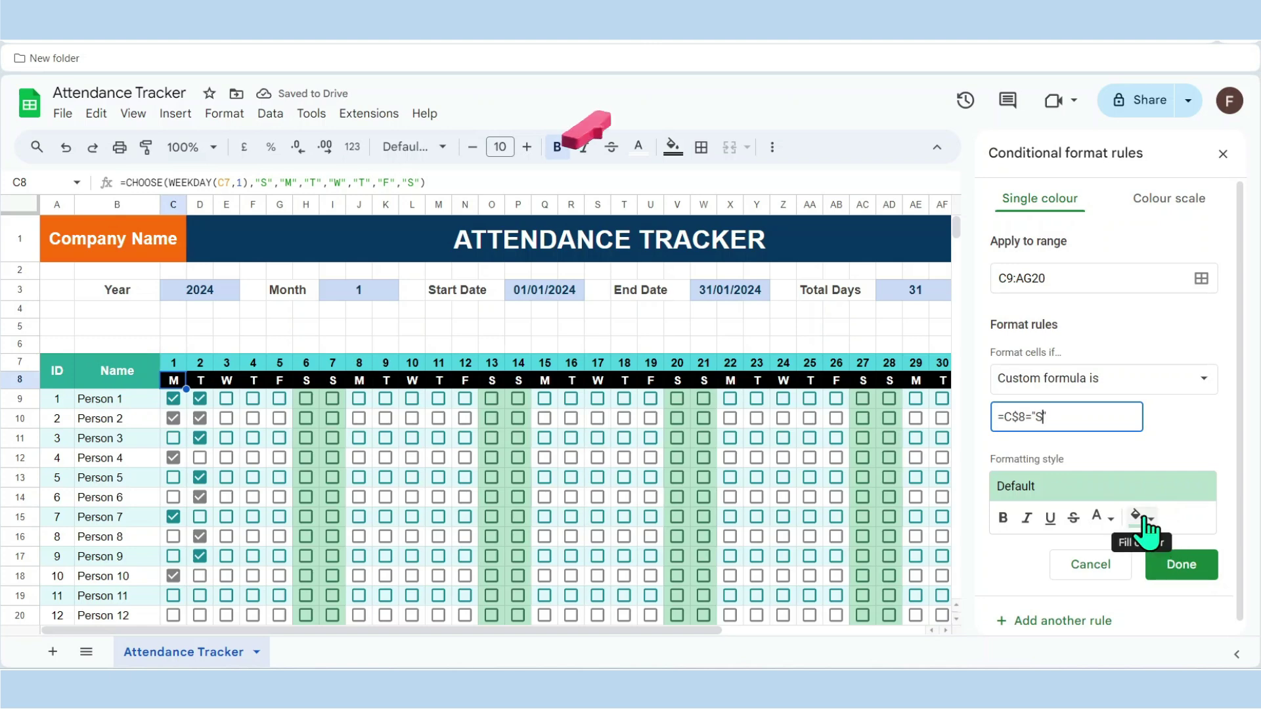
# Set the weekend highlight rule's fill colour to light yellow and save the conditional formatting rule.
pyautogui.click(1146, 536)
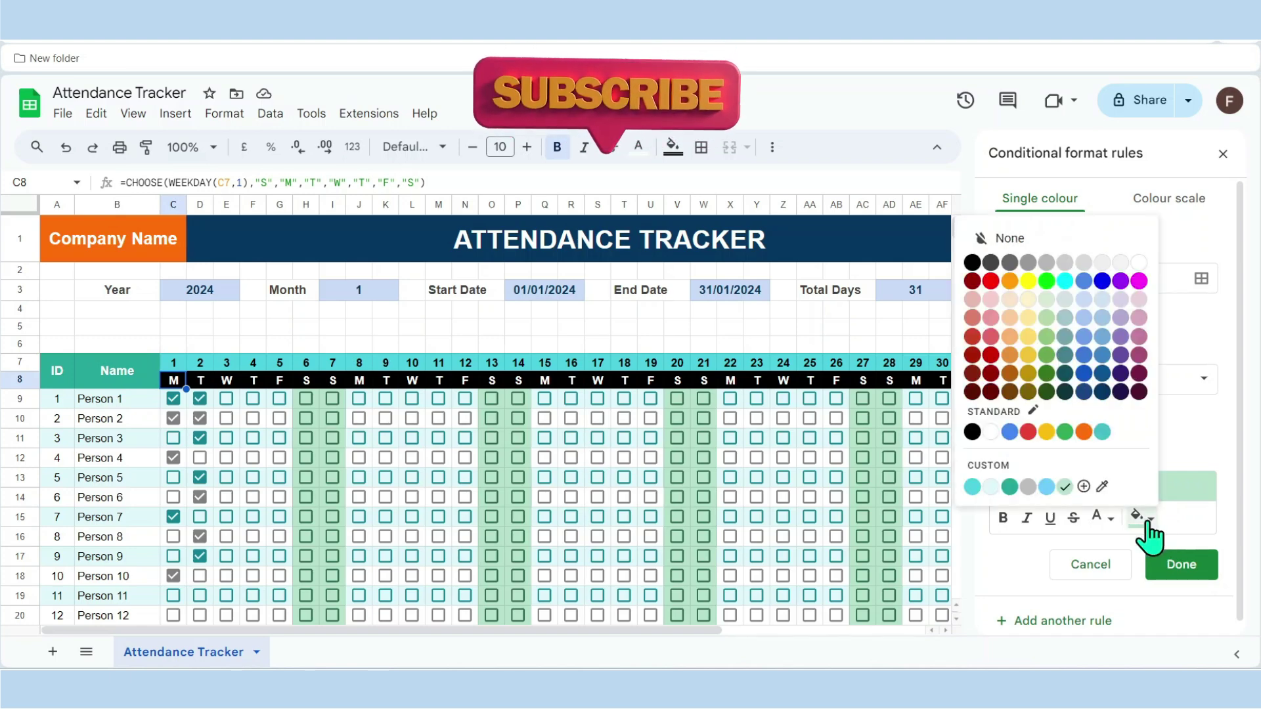
pyautogui.click(1035, 350)
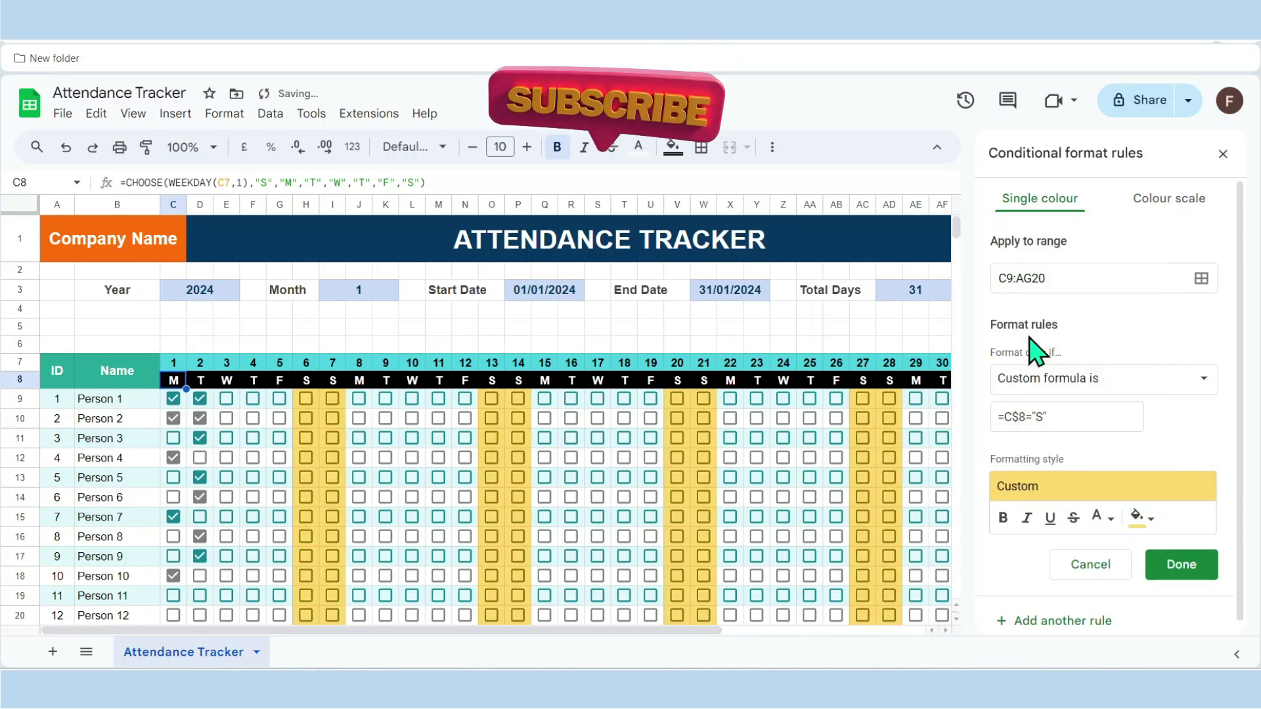
pyautogui.click(1140, 516)
pyautogui.click(1030, 316)
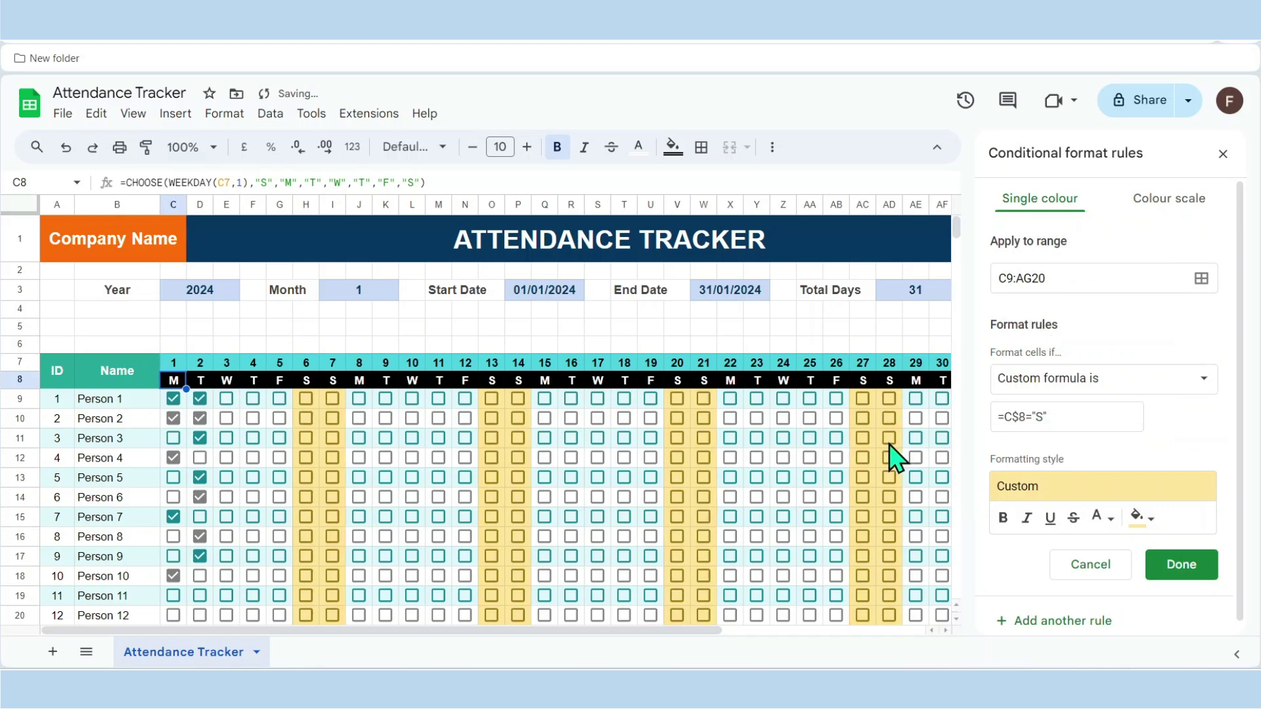
pyautogui.click(1173, 581)
pyautogui.click(571, 458)
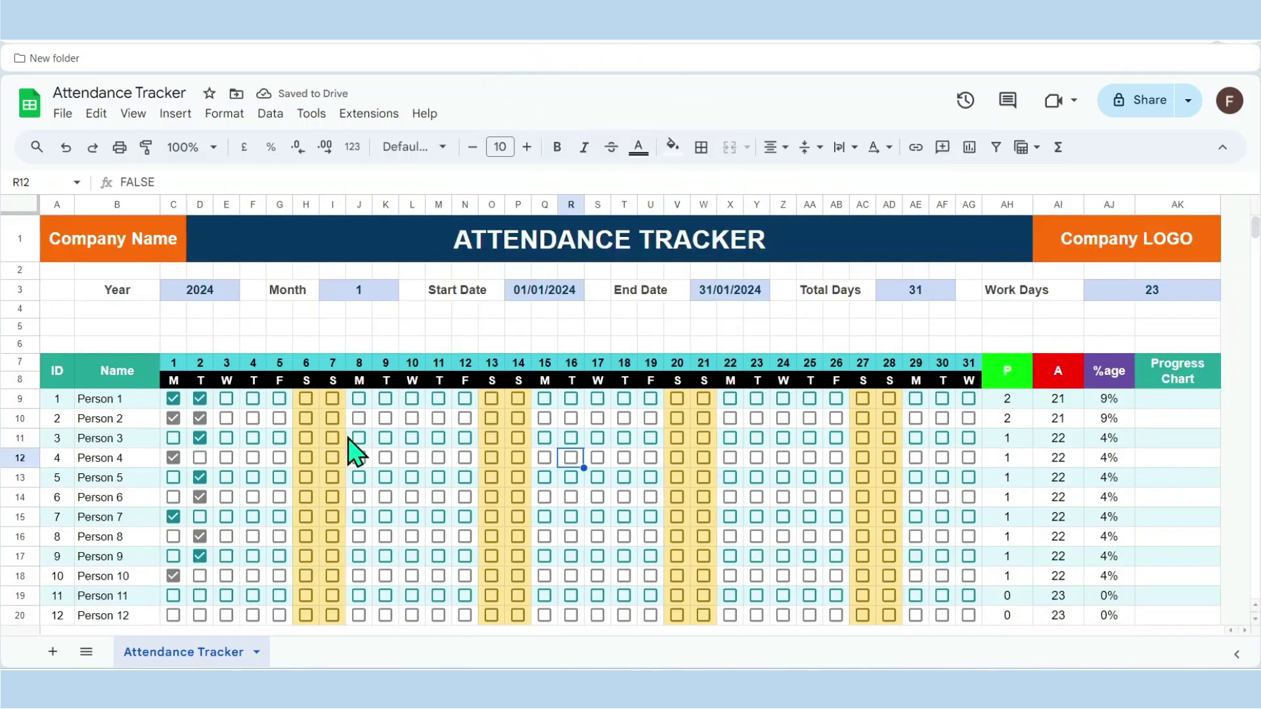
# Make row 6 considerably taller and slightly reduce the heights of spacer rows 2 and 4.
pyautogui.moveTo(18, 354); pyautogui.dragTo(17, 397)
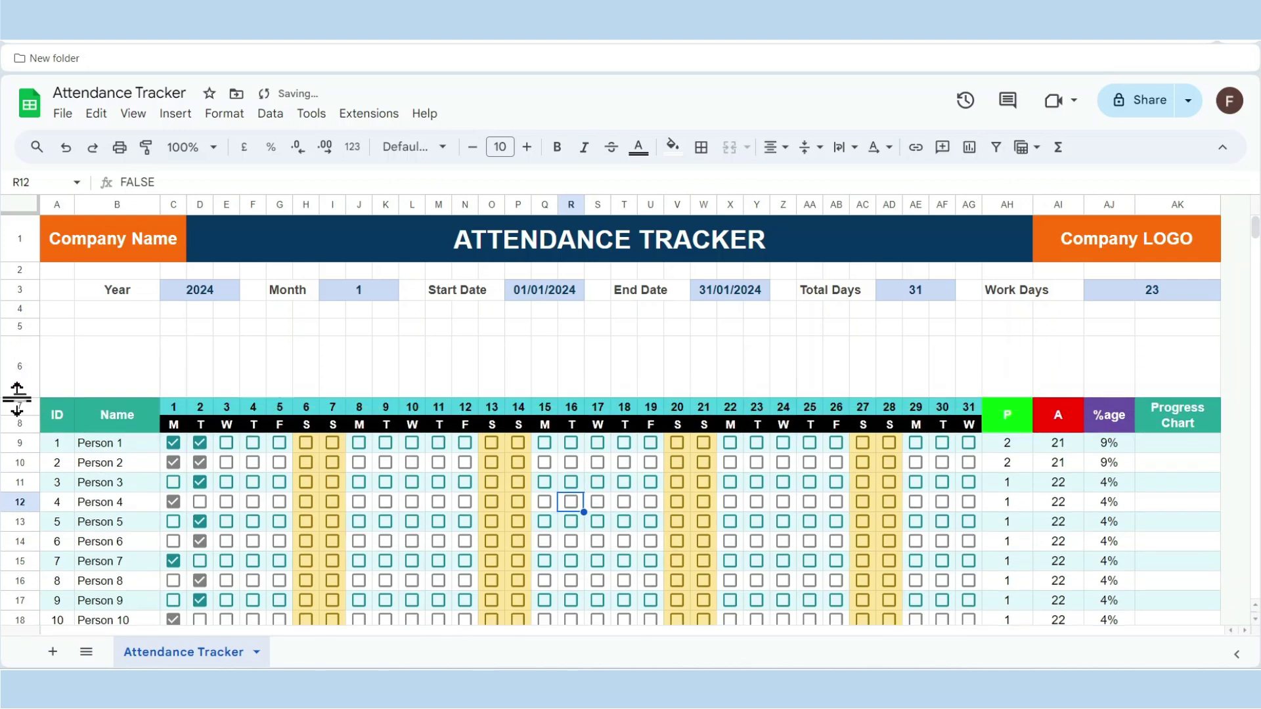
pyautogui.moveTo(21, 317); pyautogui.dragTo(20, 268)
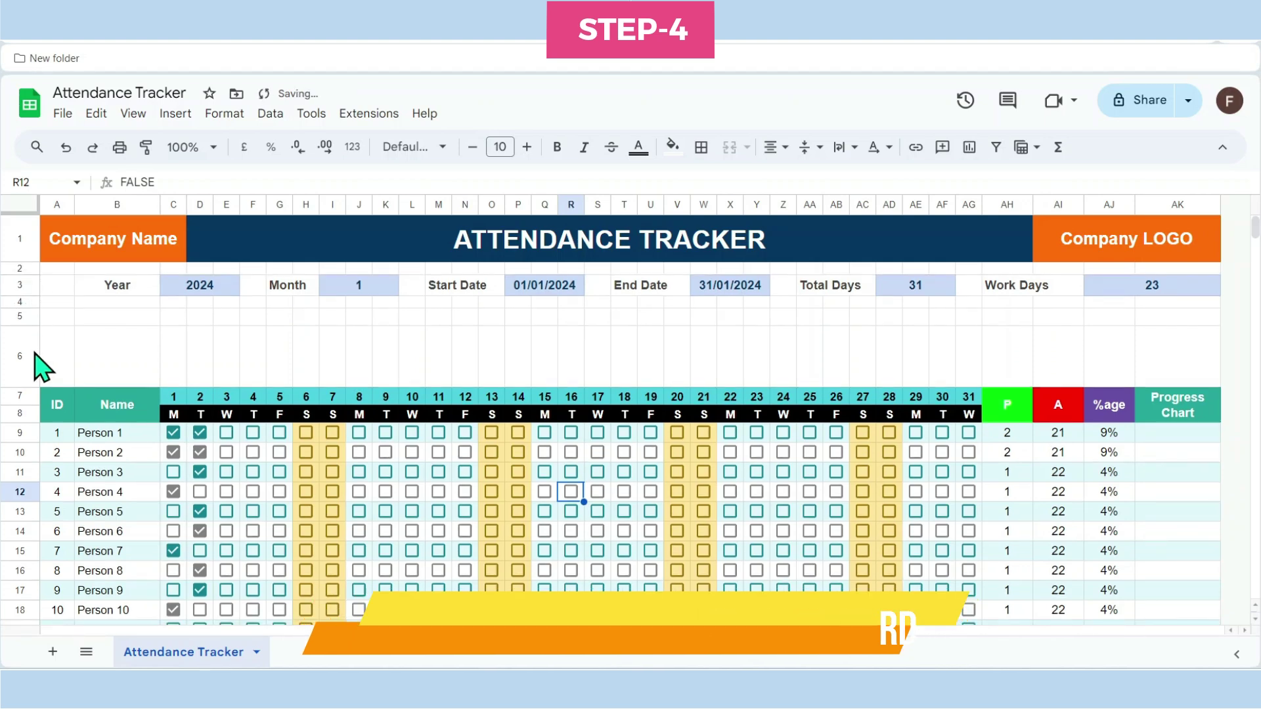
# Merge A5:B6 into one cell and AH5:AK6 into another above the table headers.
pyautogui.moveTo(42, 367); pyautogui.dragTo(146, 320)
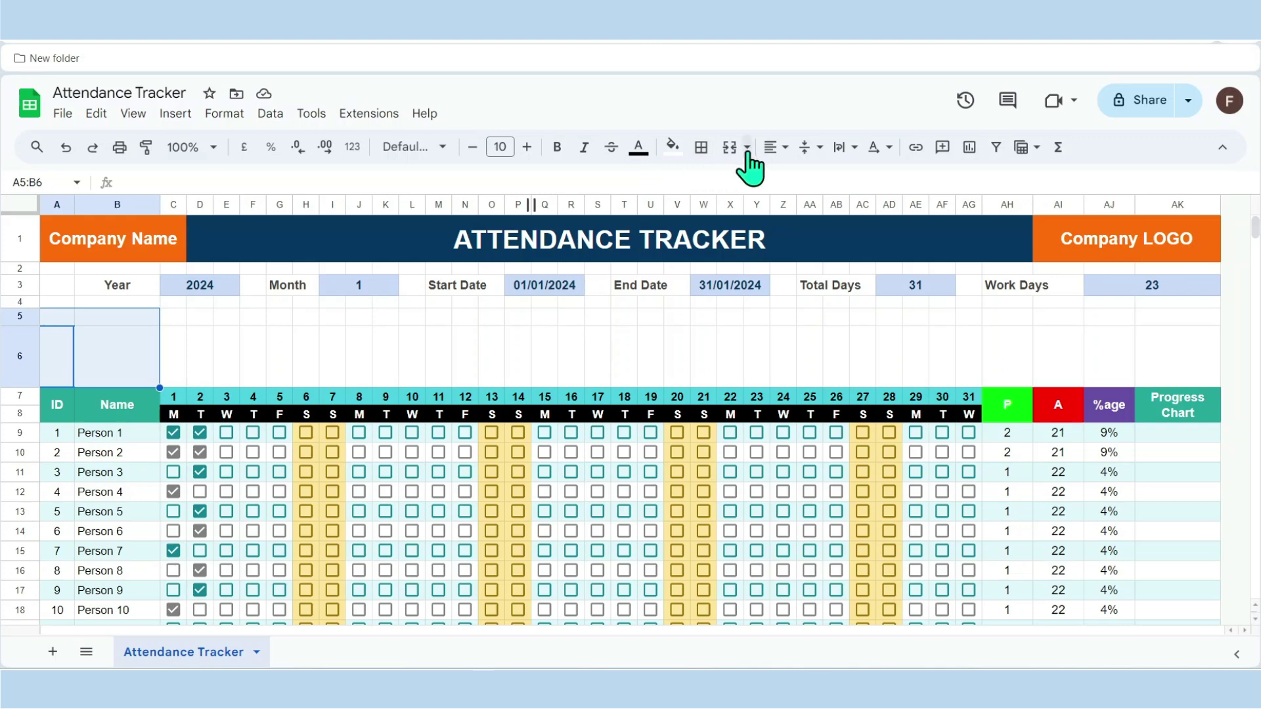
pyautogui.click(727, 151)
pyautogui.click(1160, 367)
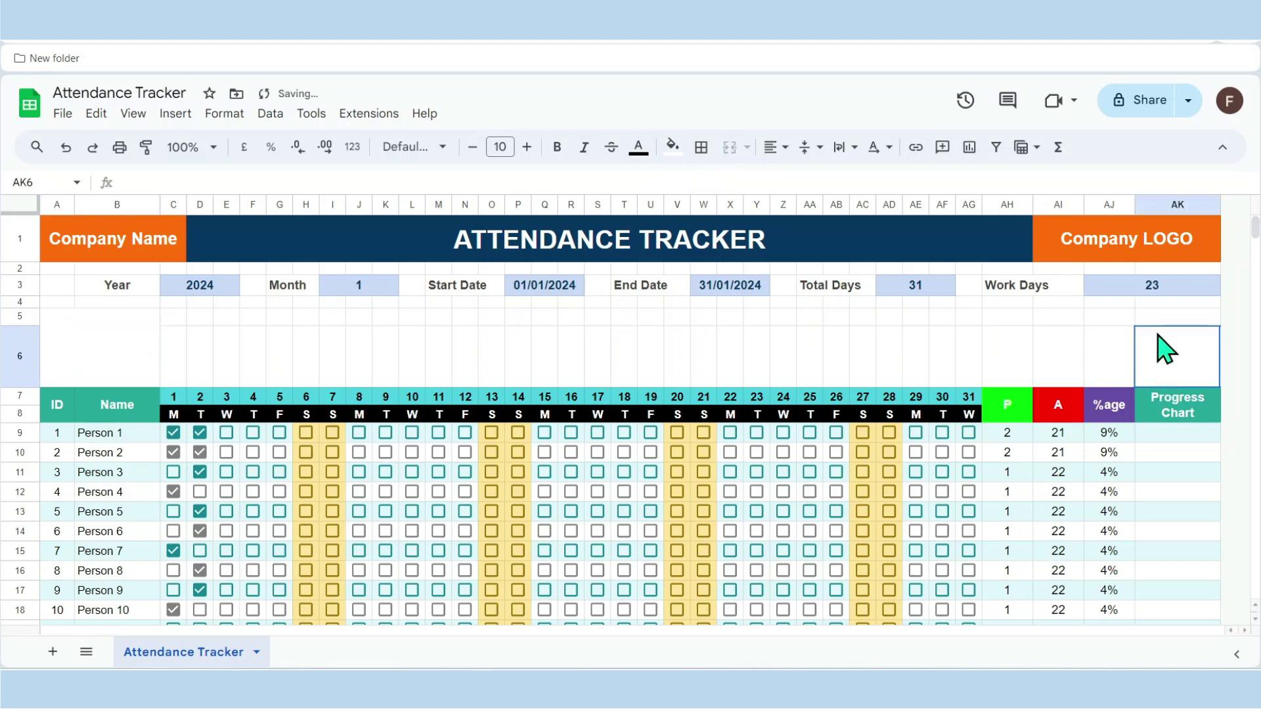
pyautogui.moveTo(1160, 348); pyautogui.dragTo(1022, 339)
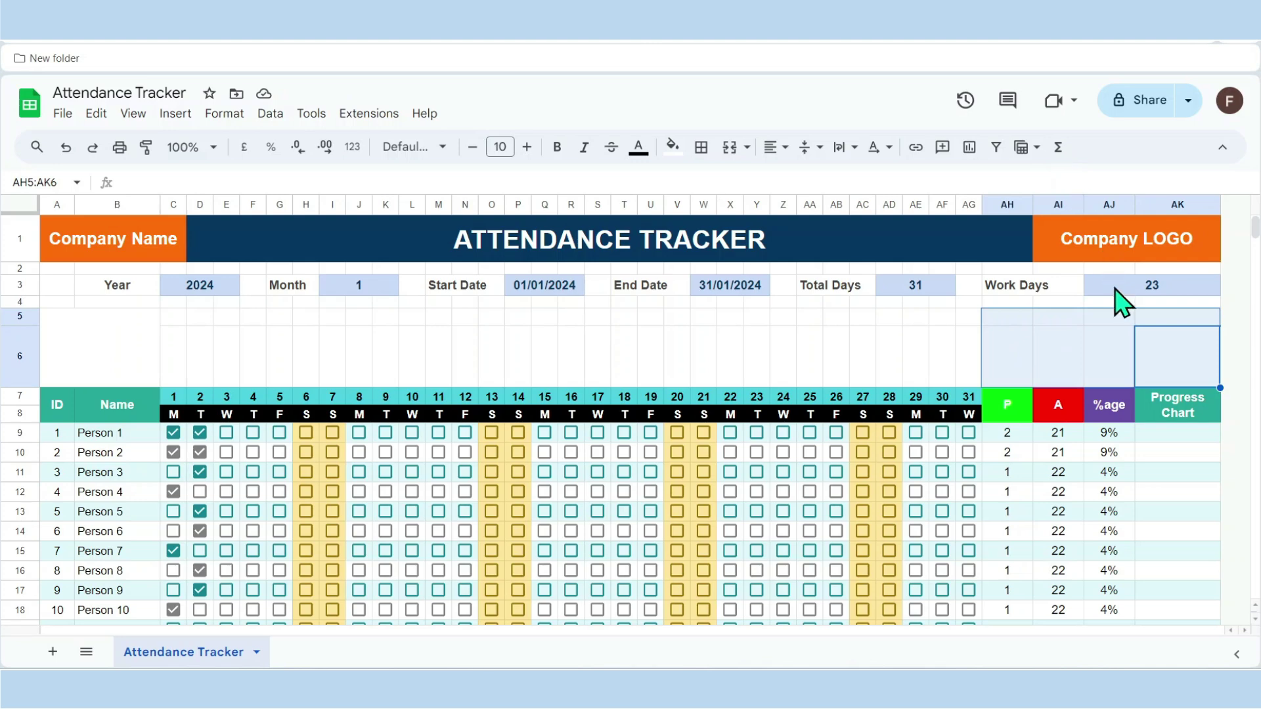
pyautogui.click(730, 147)
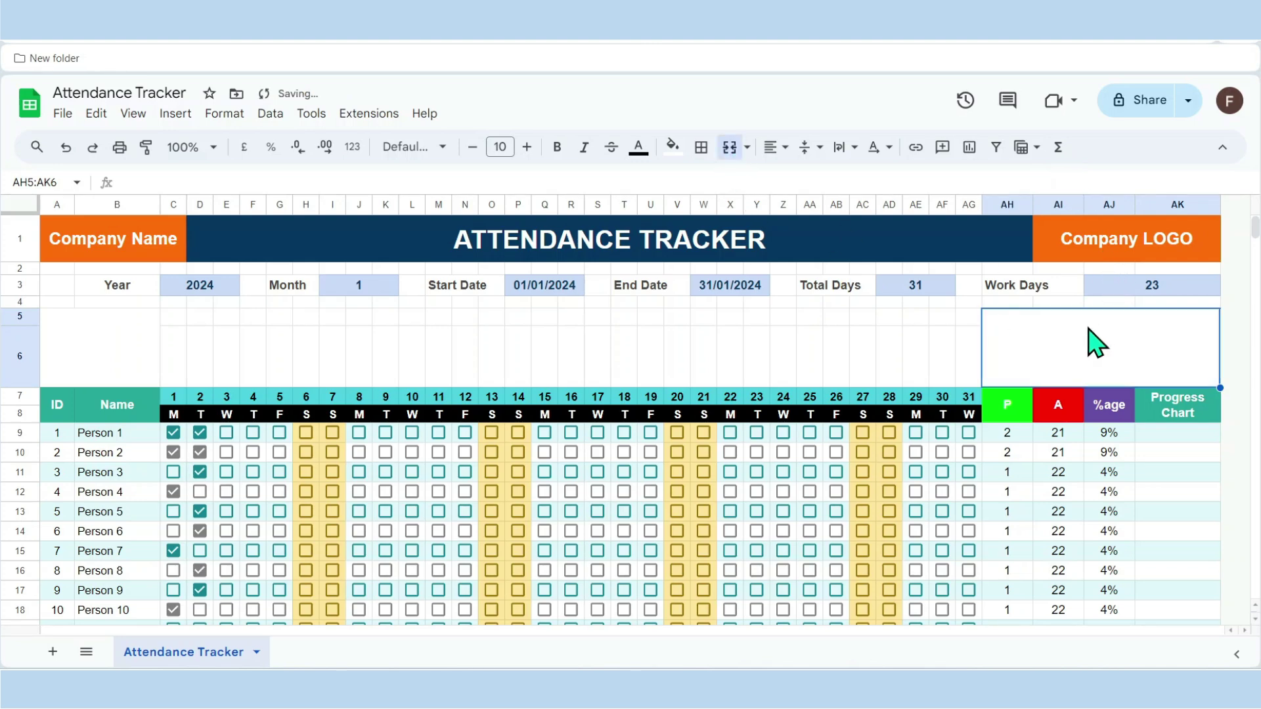
# Fill the merged blocks A5:B6 and AH5:AK6 with the custom light blue colour.
pyautogui.click(173, 351)
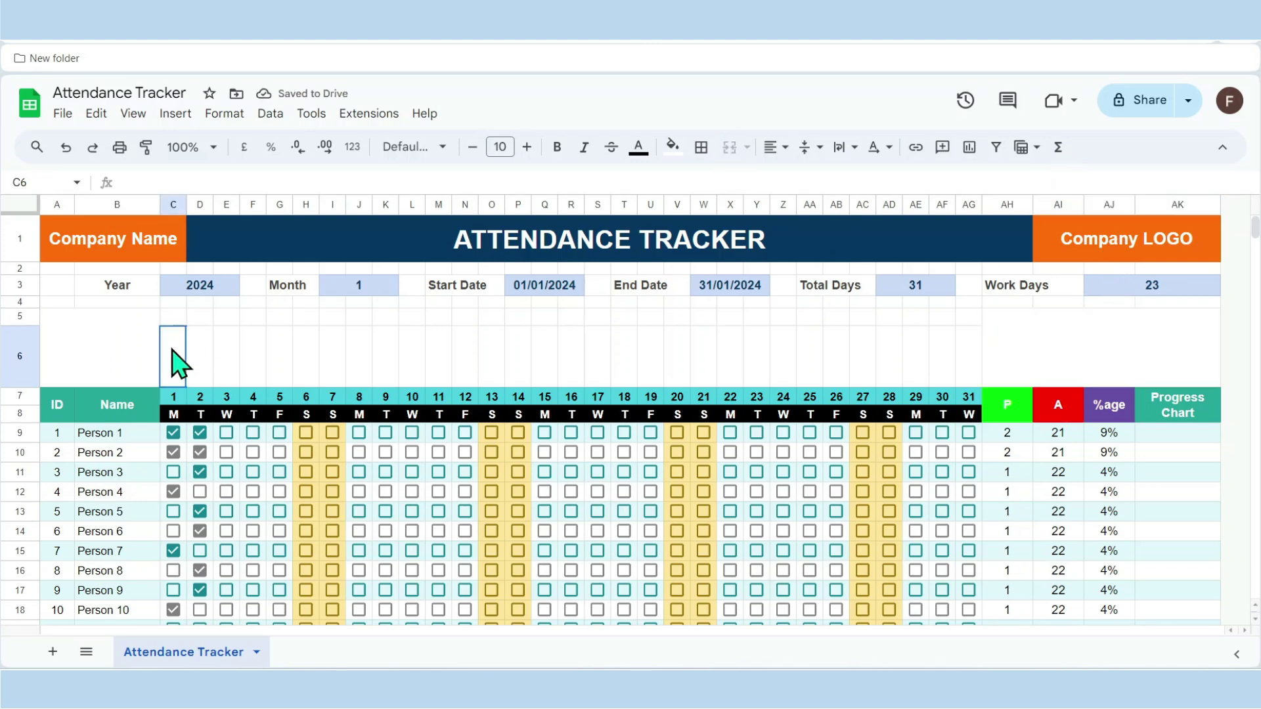
pyautogui.click(116, 352)
pyautogui.click(1062, 364)
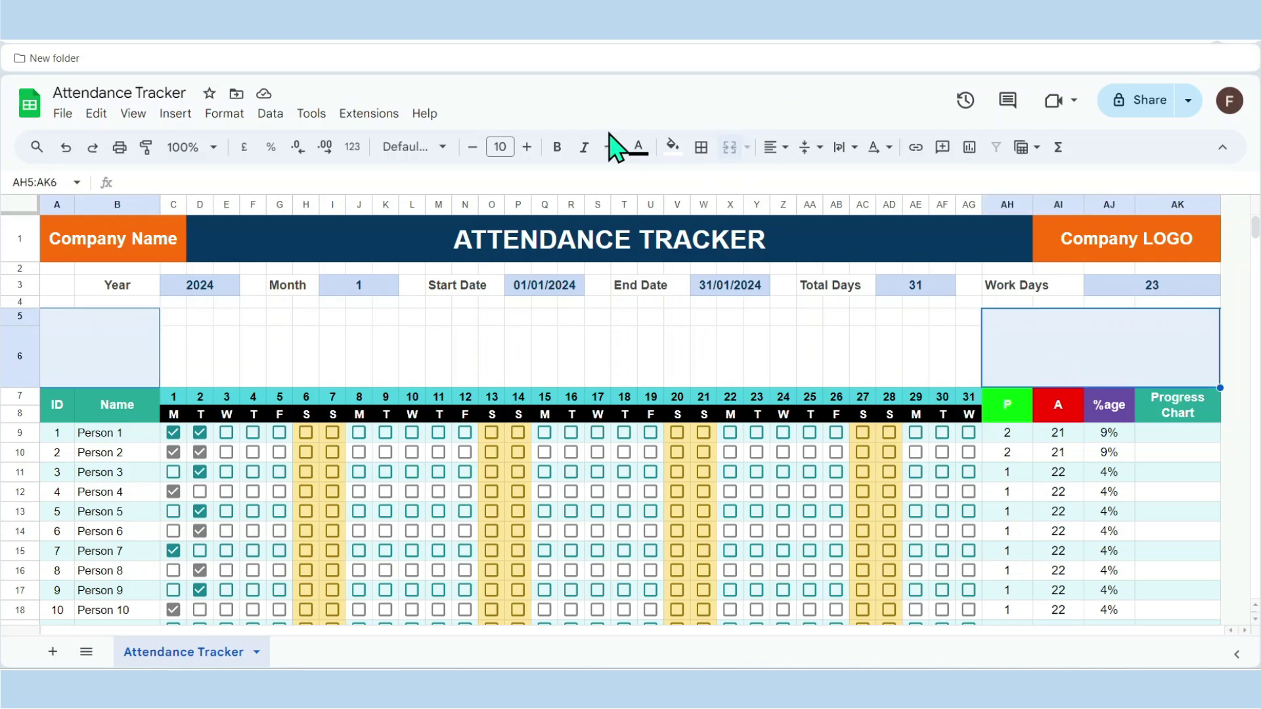
pyautogui.click(676, 152)
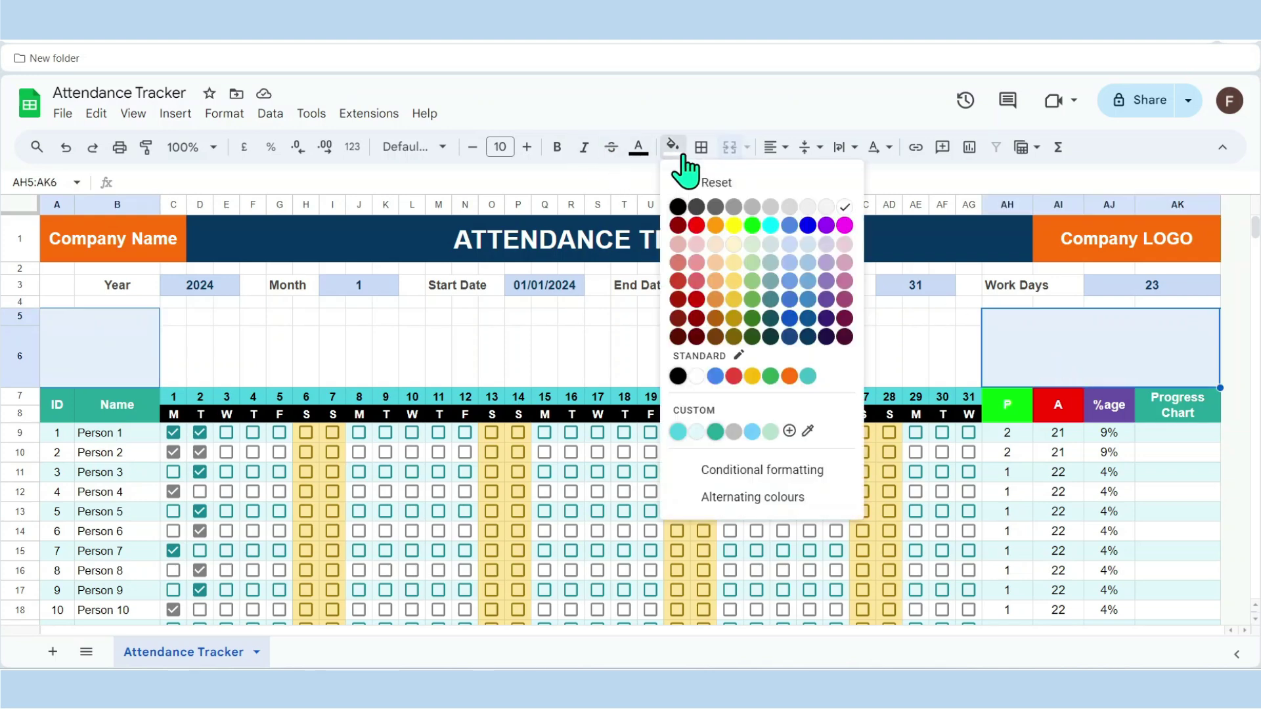
pyautogui.click(753, 432)
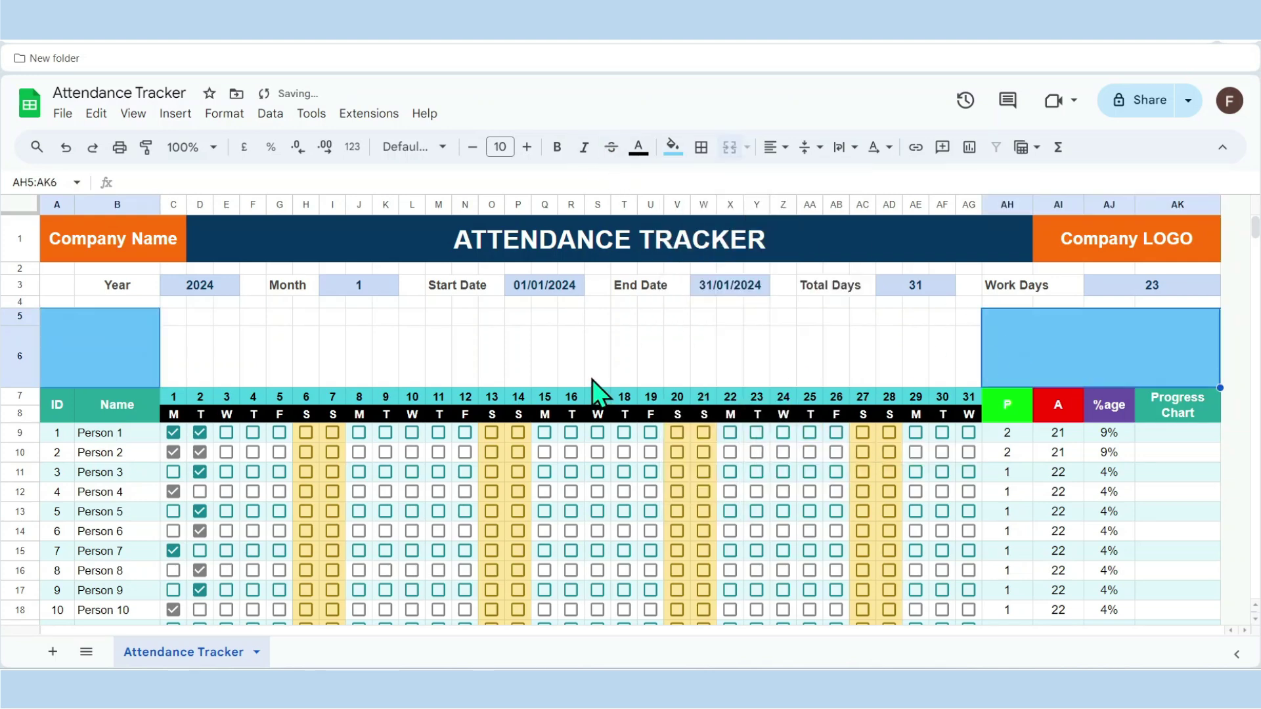
# Format the text of both light blue blocks as centred, white, bold and size 15.
pyautogui.click(776, 148)
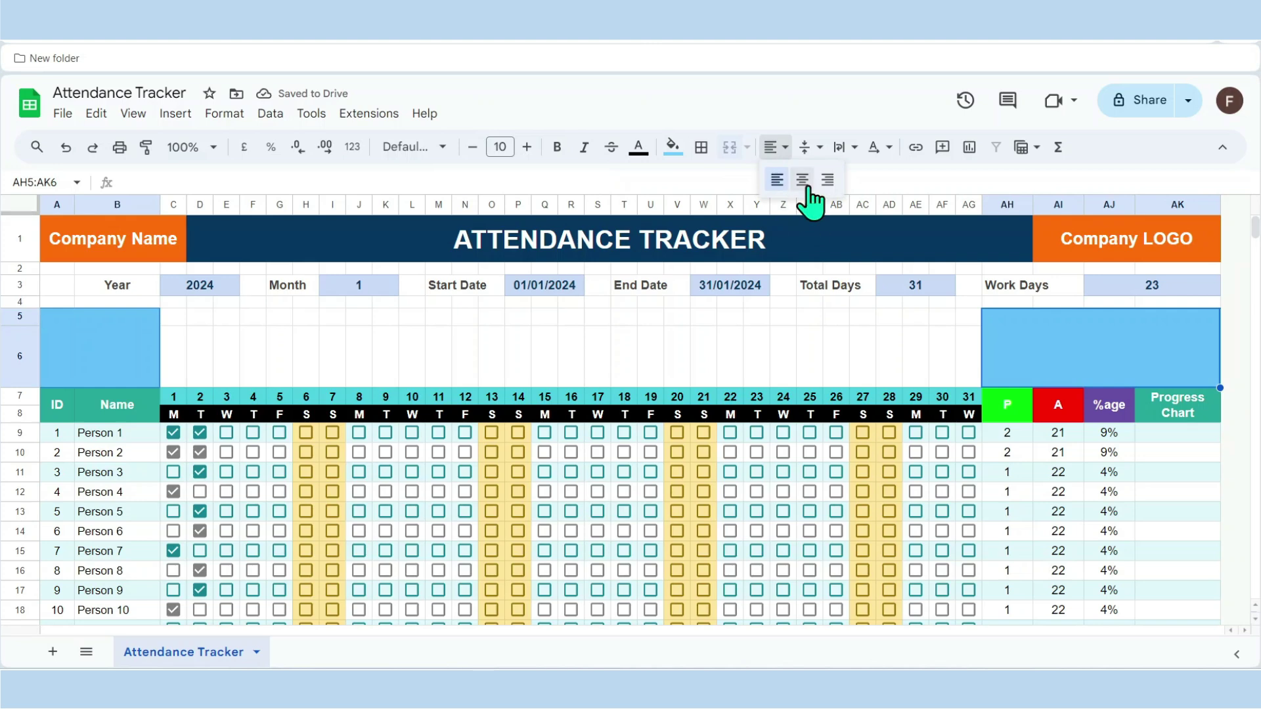
pyautogui.click(803, 183)
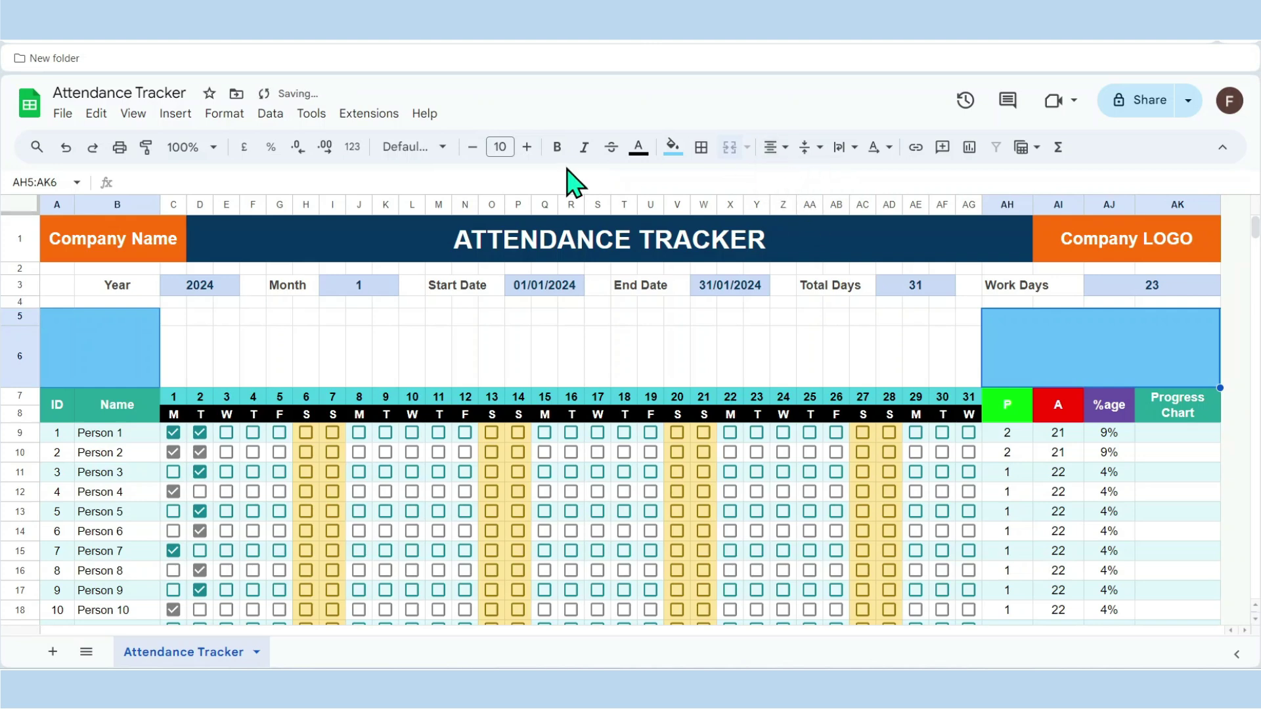
pyautogui.click(638, 157)
pyautogui.click(814, 208)
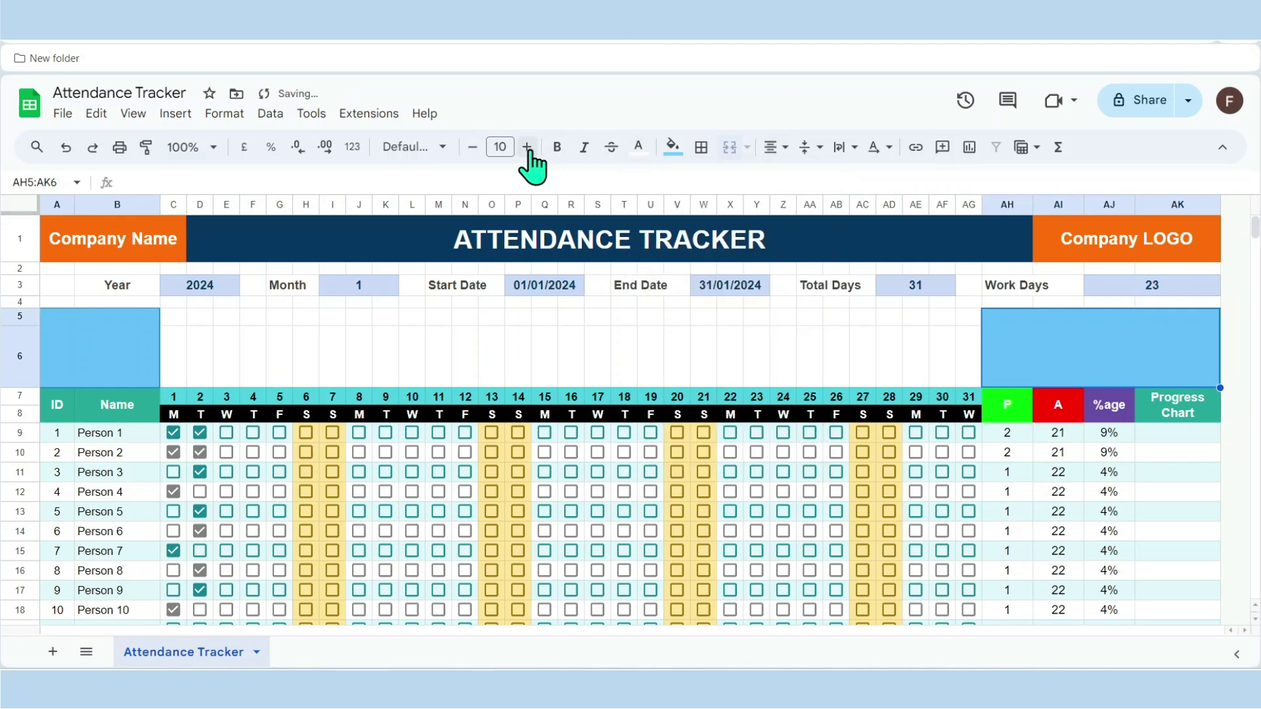
pyautogui.click(527, 149)
pyautogui.click(556, 149)
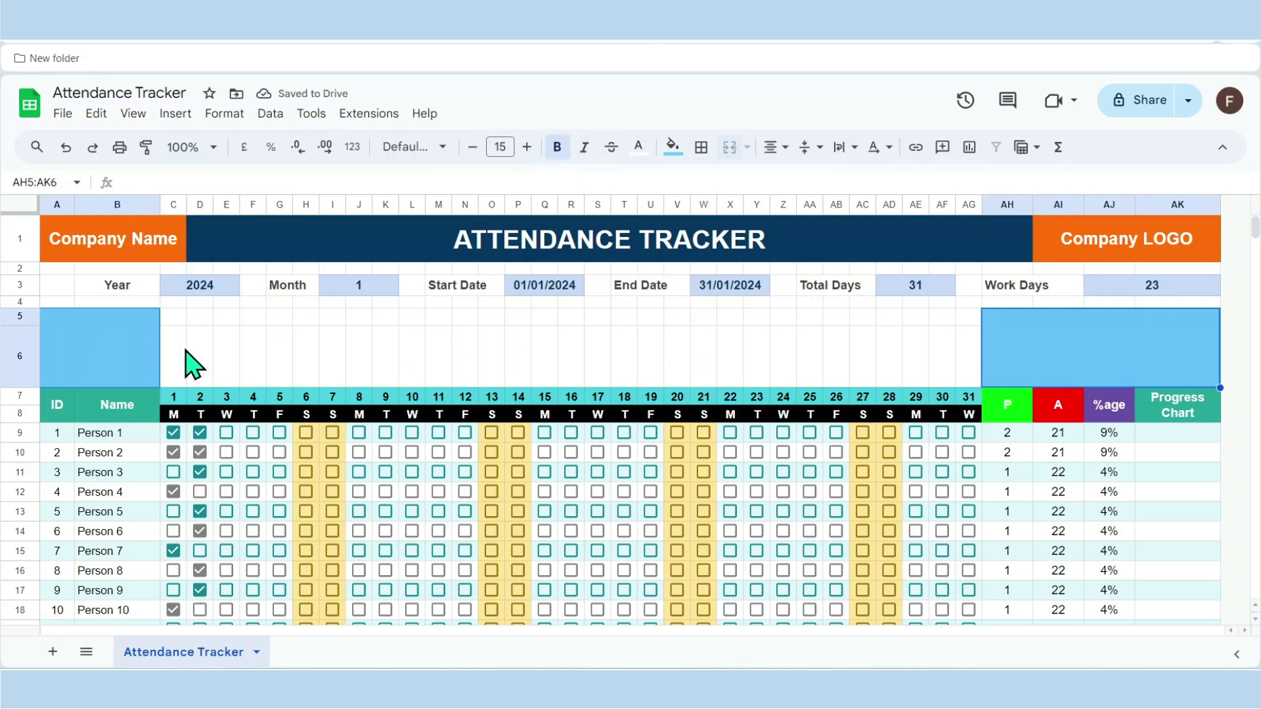
# Fill C5:AG5 with the custom teal green used for the ID and Name headers.
pyautogui.moveTo(177, 324); pyautogui.dragTo(961, 323)
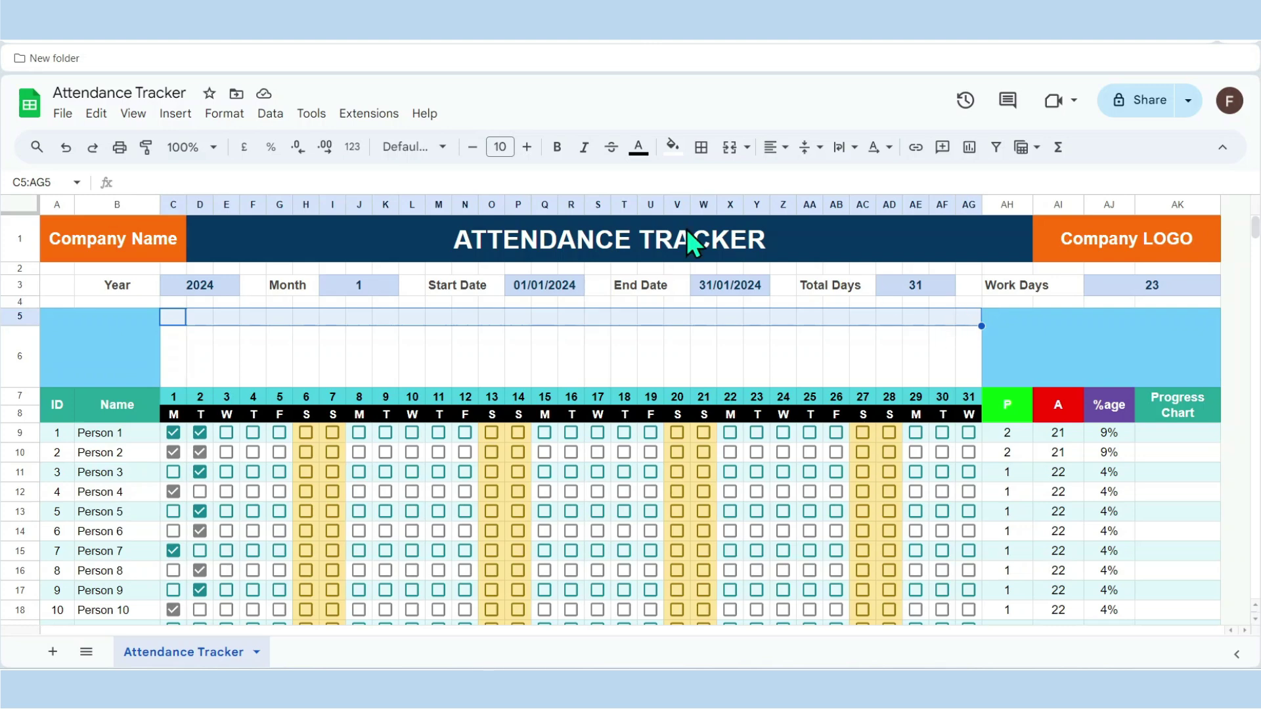
pyautogui.click(673, 147)
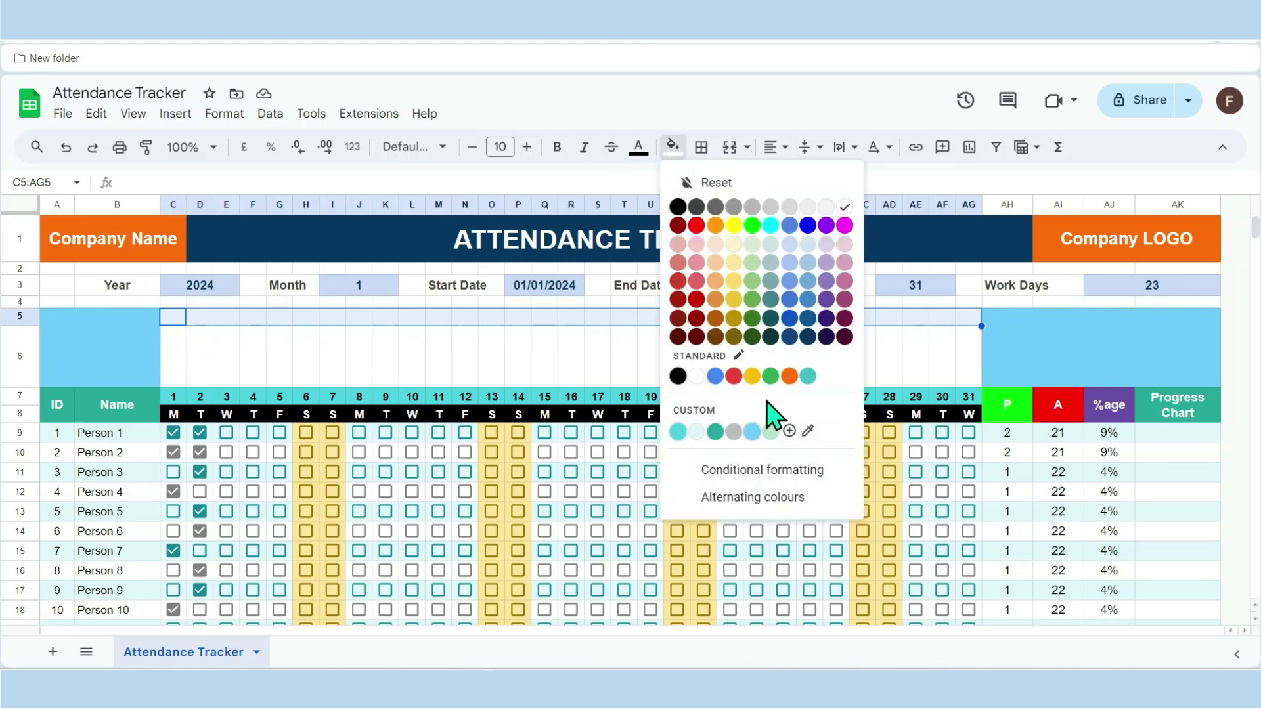
pyautogui.click(715, 432)
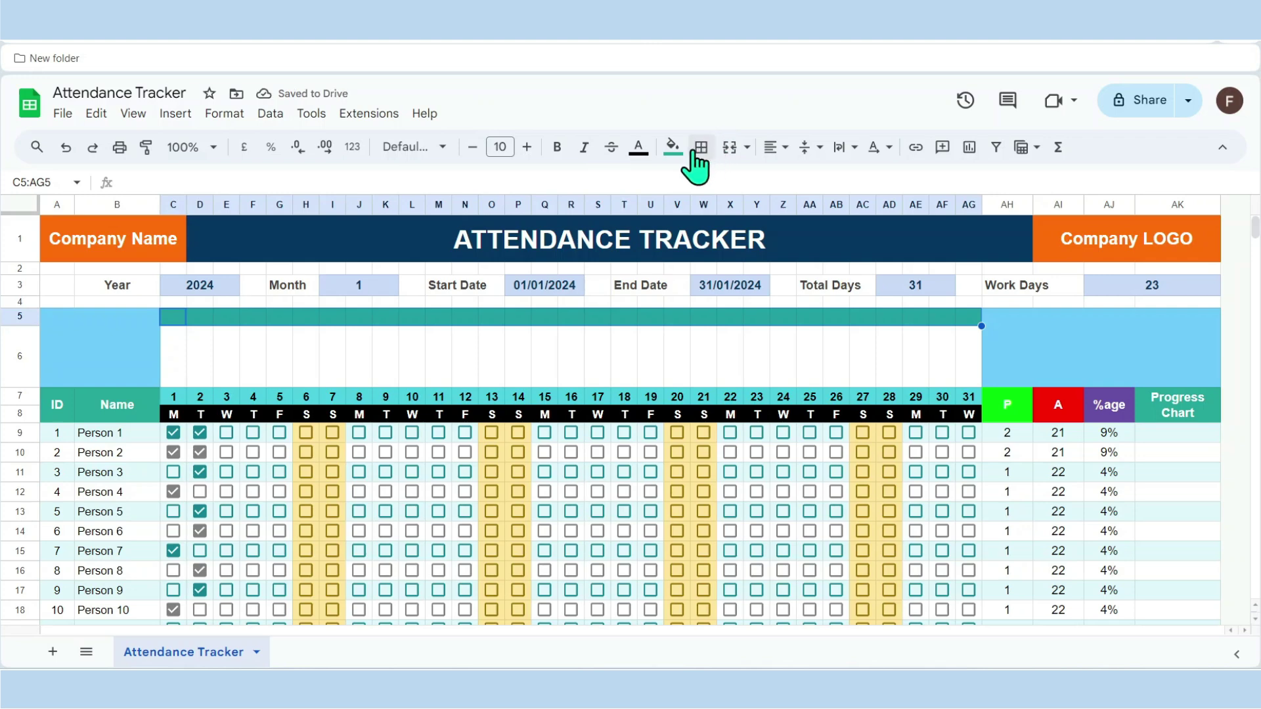
# Format the text in C5:AG5 as white, centred, bold and size 11.
pyautogui.click(638, 150)
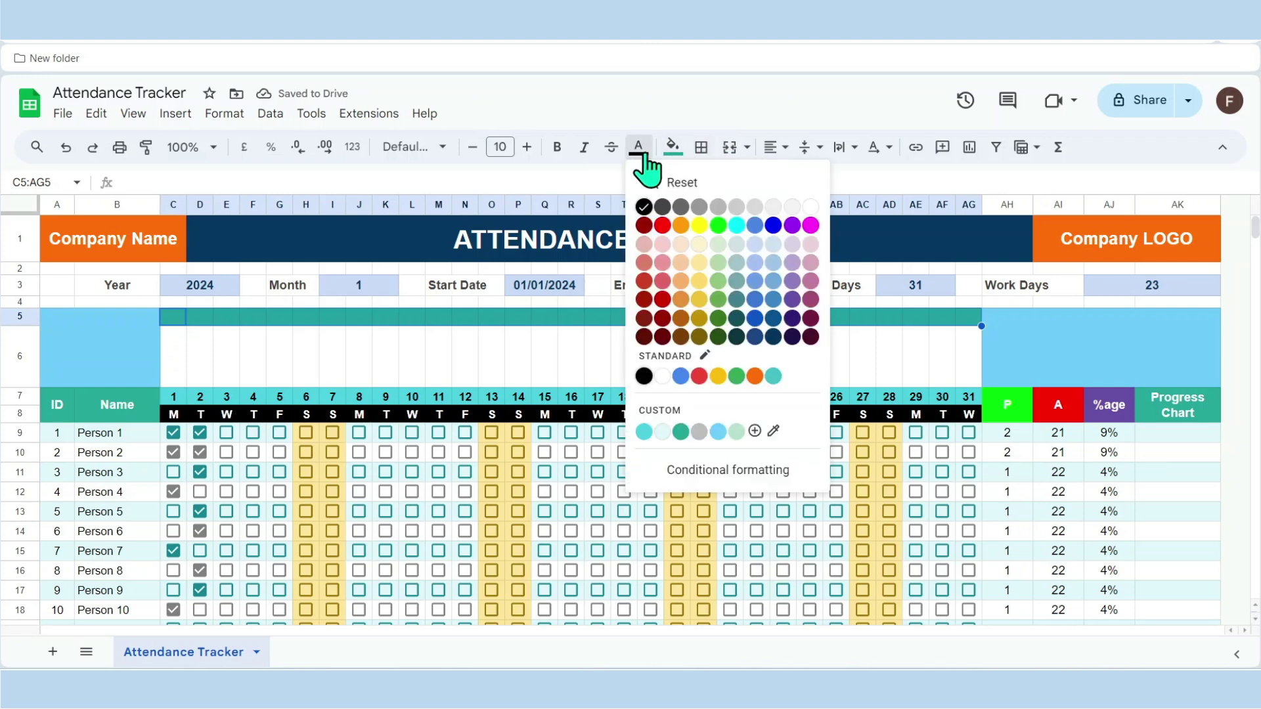
pyautogui.click(817, 207)
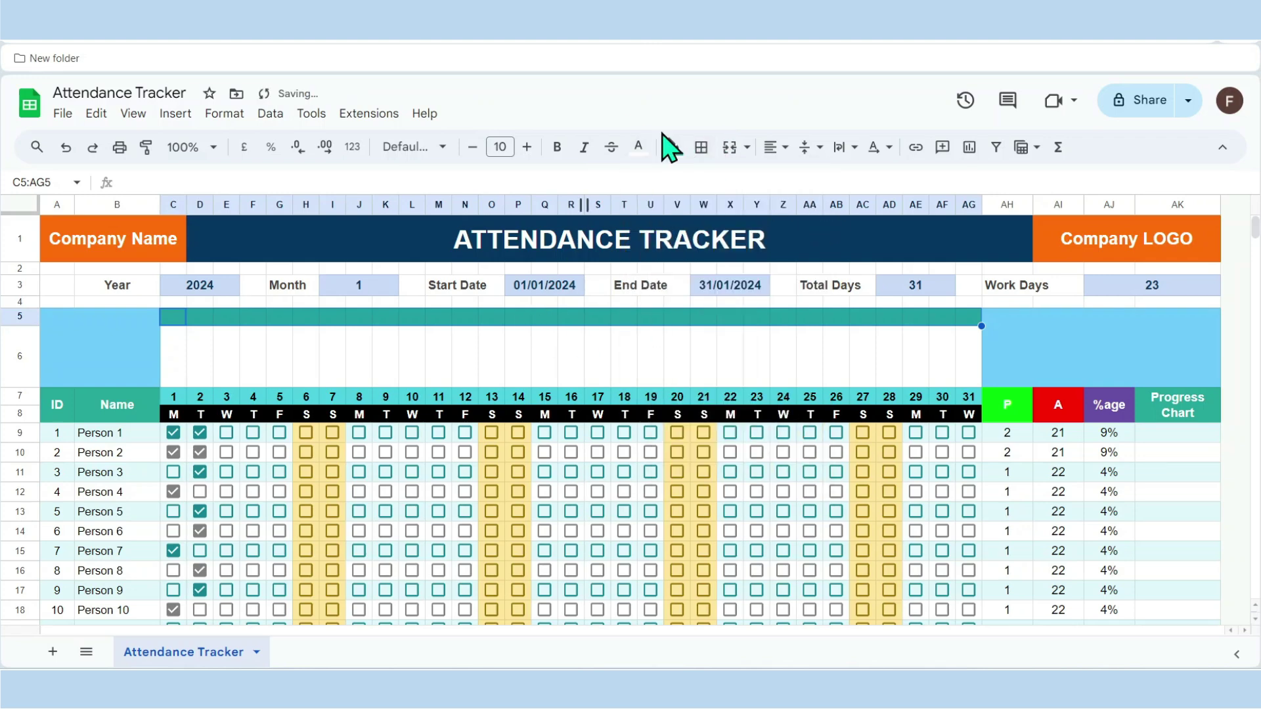
pyautogui.click(772, 148)
pyautogui.click(802, 182)
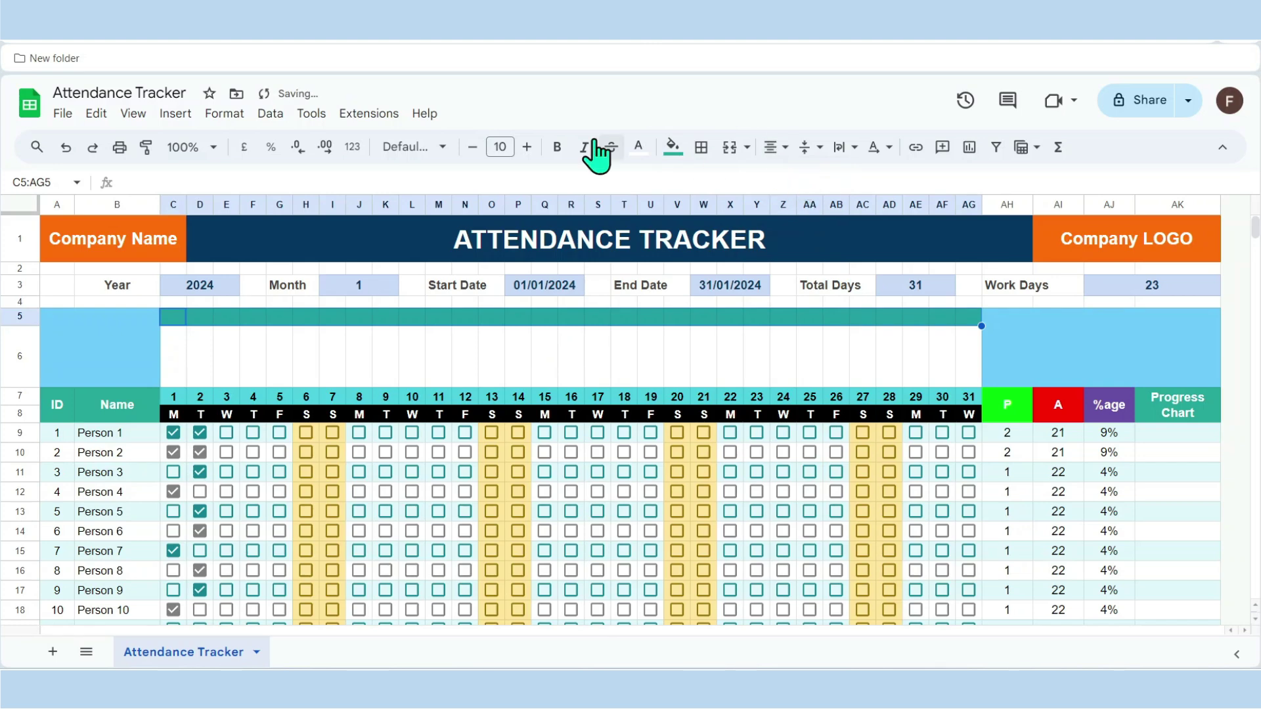
pyautogui.click(639, 151)
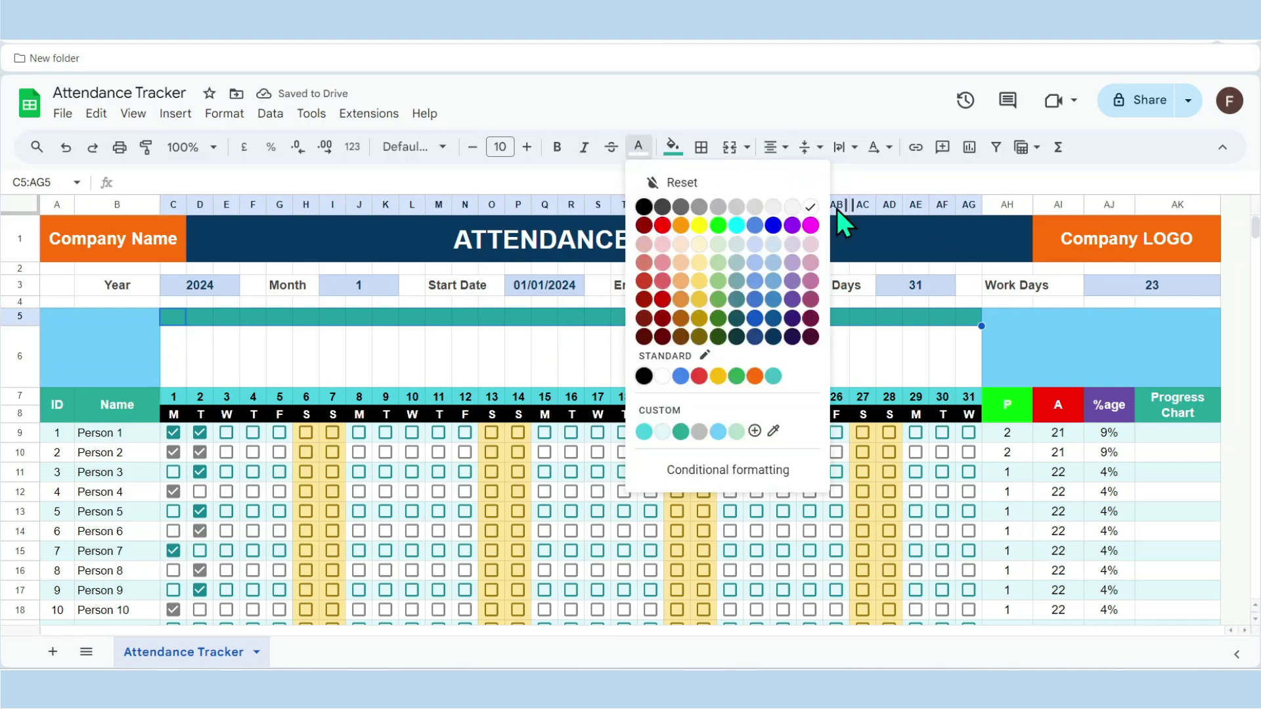
pyautogui.click(813, 209)
pyautogui.click(557, 147)
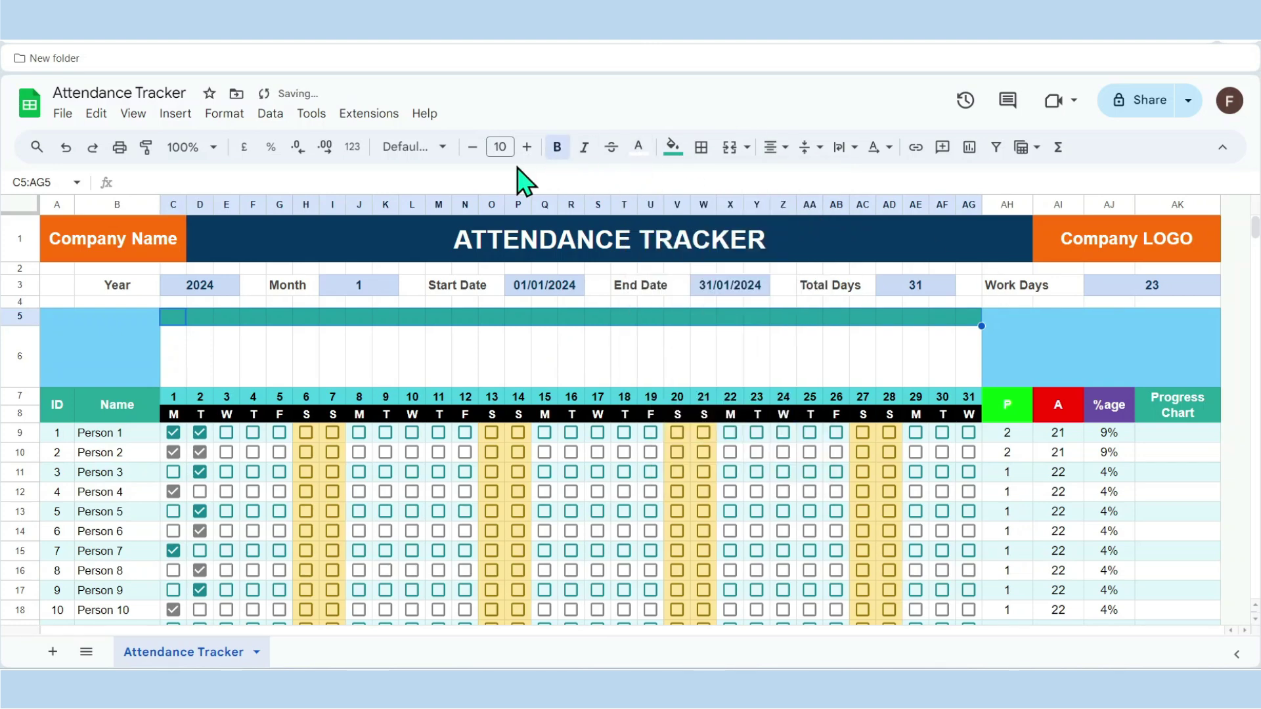
pyautogui.click(527, 147)
# Enter the label "Analysis by Date" in the merged block A5:B6.
pyautogui.click(123, 344)
pyautogui.write('Analysi')
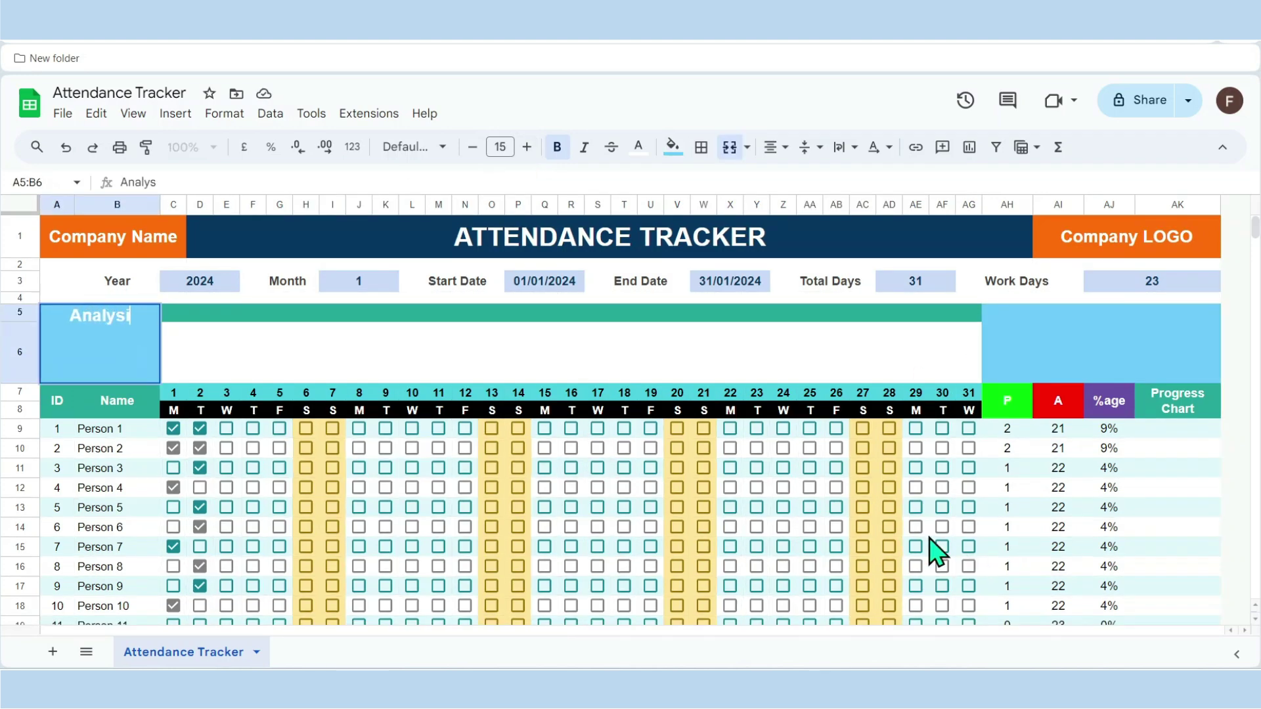
pyautogui.write('s by')
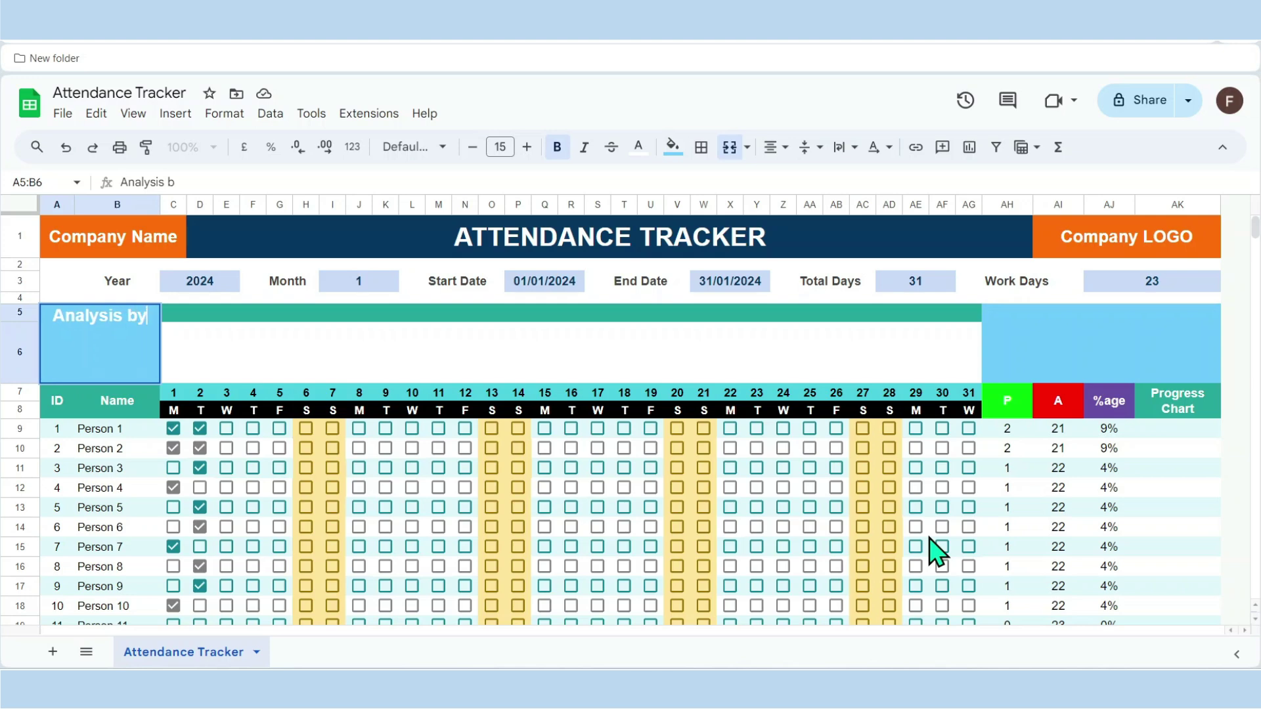
pyautogui.write(' Date')
pyautogui.press('Tab')
pyautogui.press('Tab')
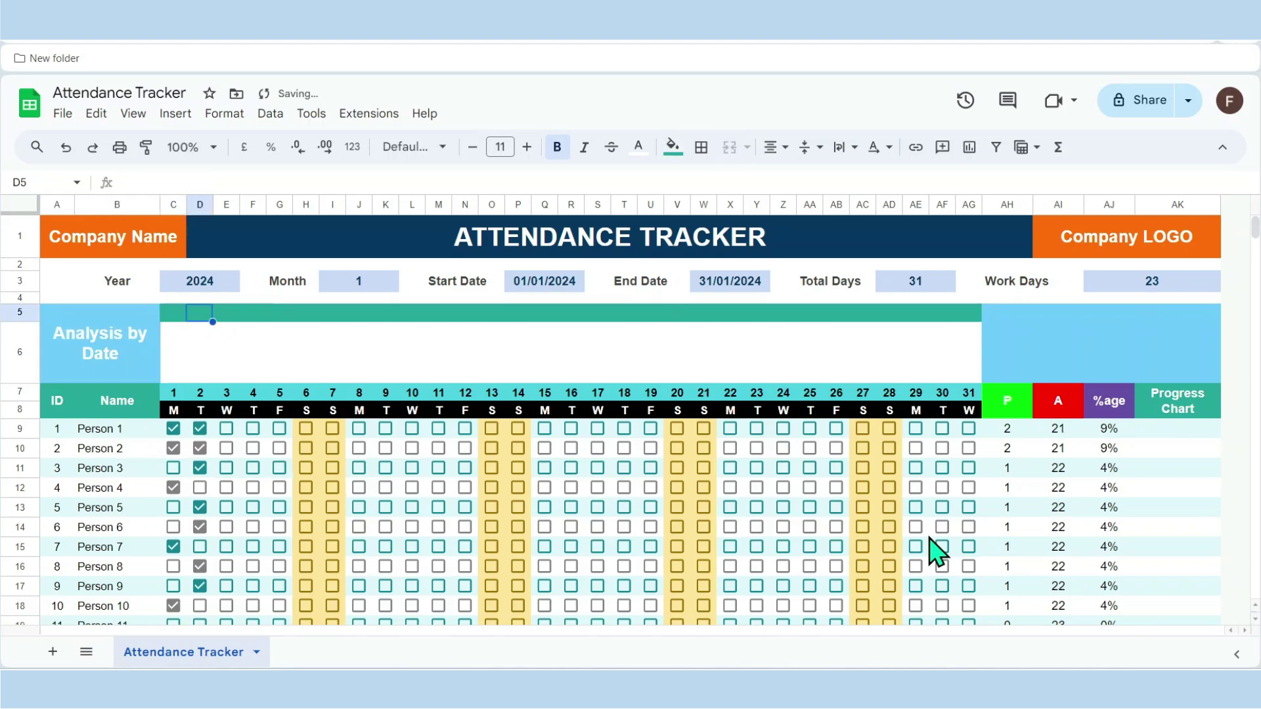
pyautogui.press('Tab')
pyautogui.press('Tab')
pyautogui.press('Tab')
pyautogui.press('Tab')
pyautogui.press('Tab')
pyautogui.press('Tab')
pyautogui.press('Tab')
pyautogui.press('Tab')
pyautogui.press('Tab')
# Enter the label "Analysis by Name" in the merged block AH5:AK6.
pyautogui.click(1077, 369)
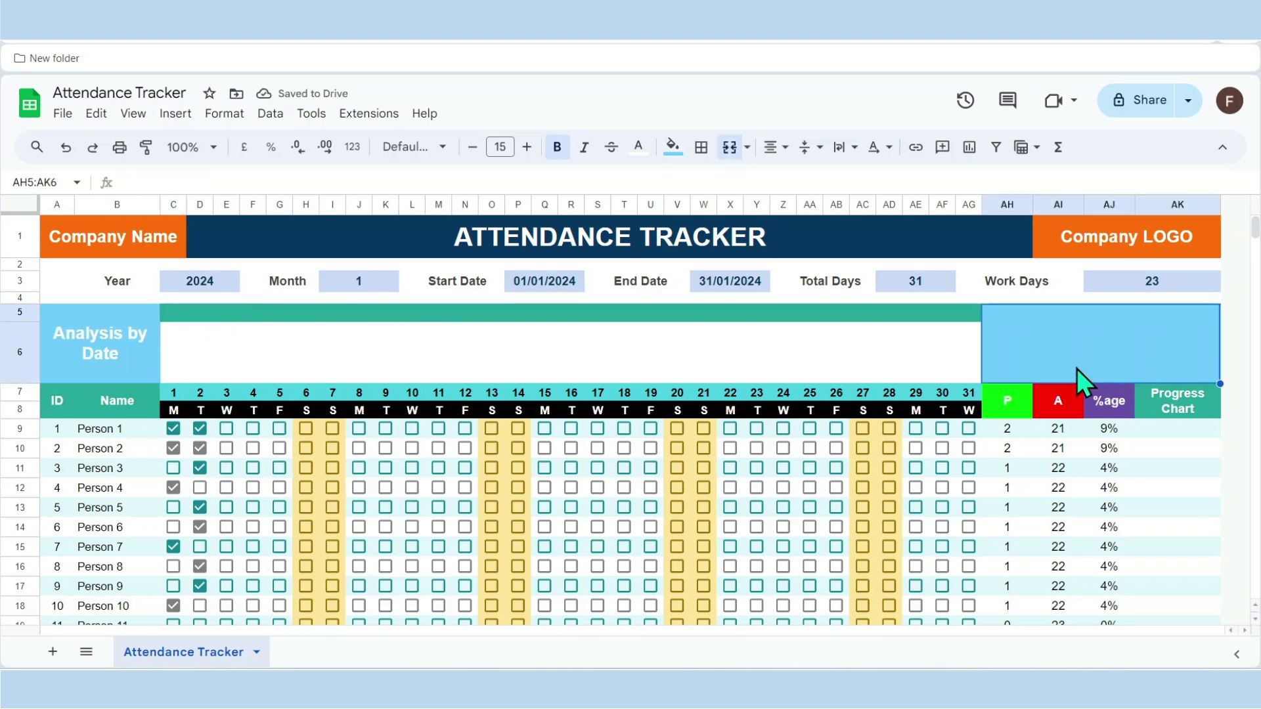
pyautogui.write('Analys')
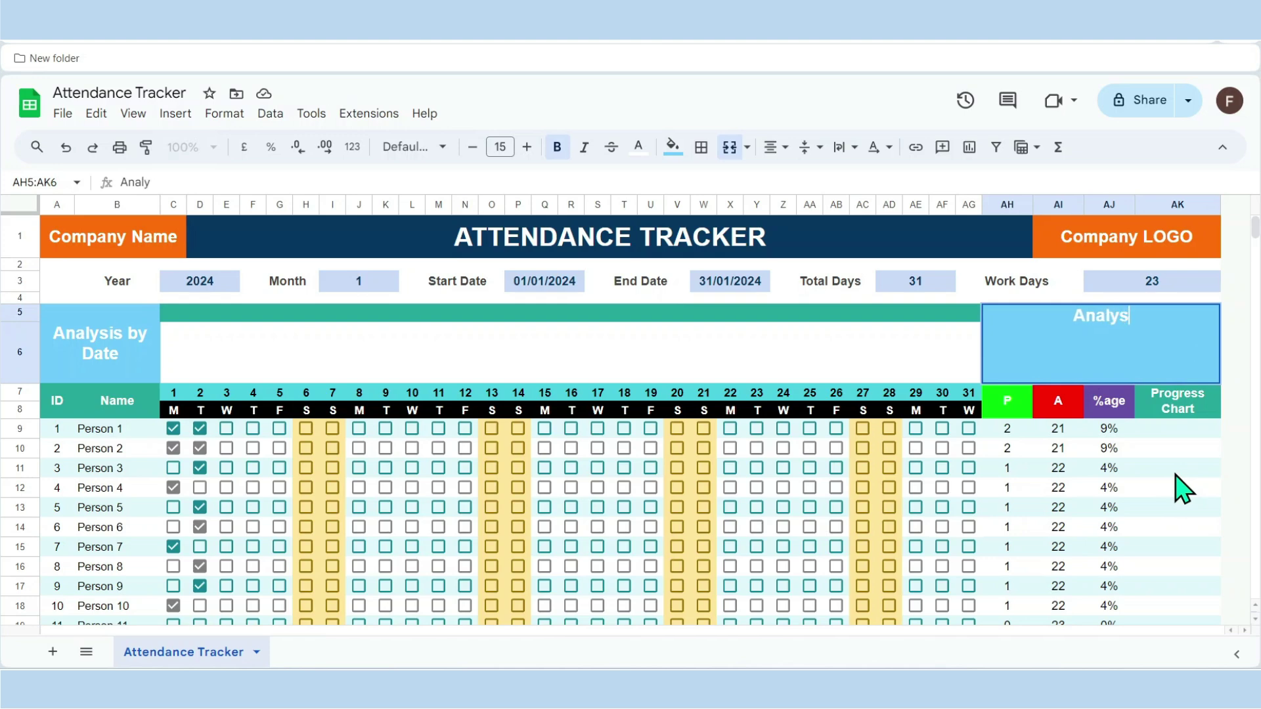
pyautogui.write('is by Name')
pyautogui.press('Return')
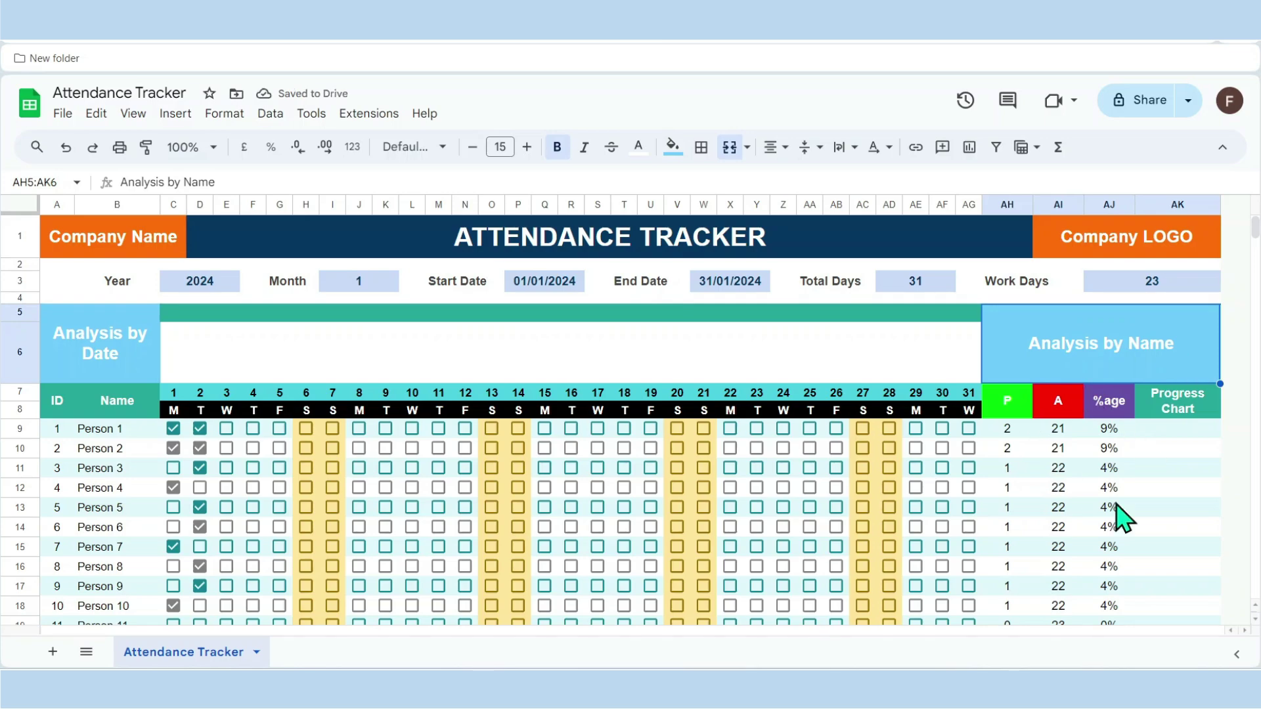
# Enter the formula =COUNTIF(C9:C20,true)/counta(C9:C20) in C5 to calculate the attendance share for day 1.
pyautogui.click(171, 313)
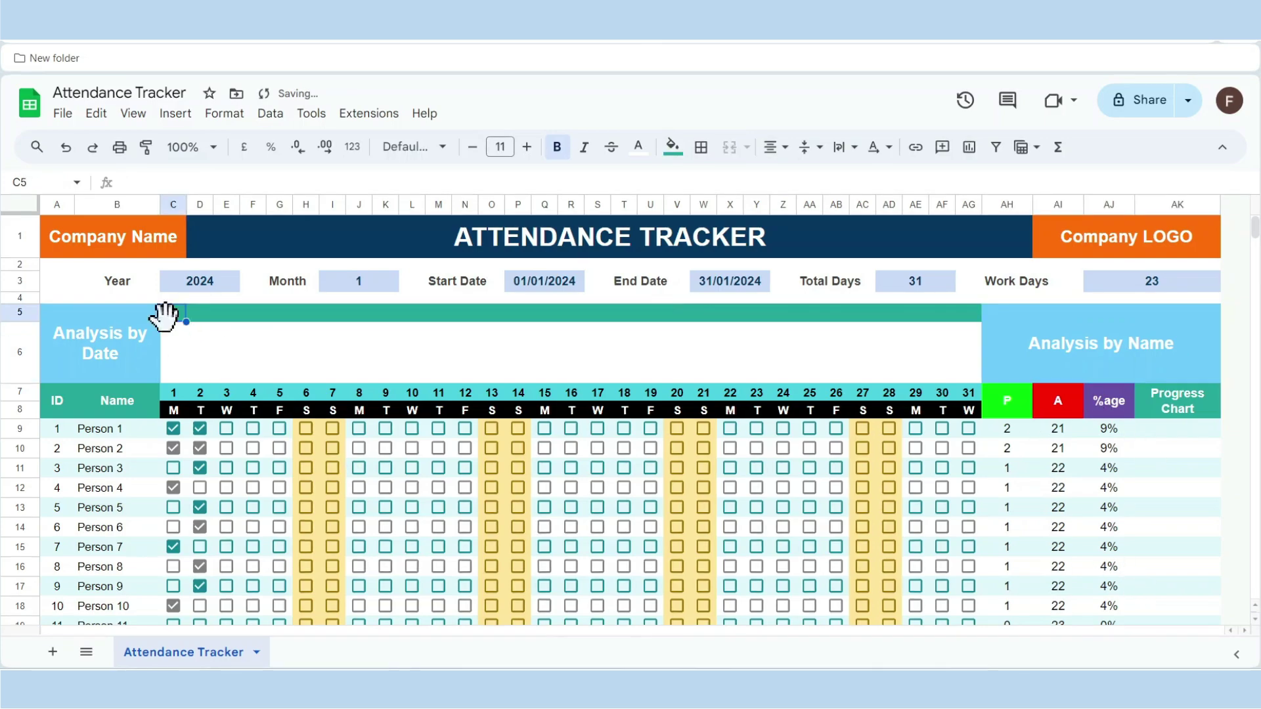
pyautogui.write('=')
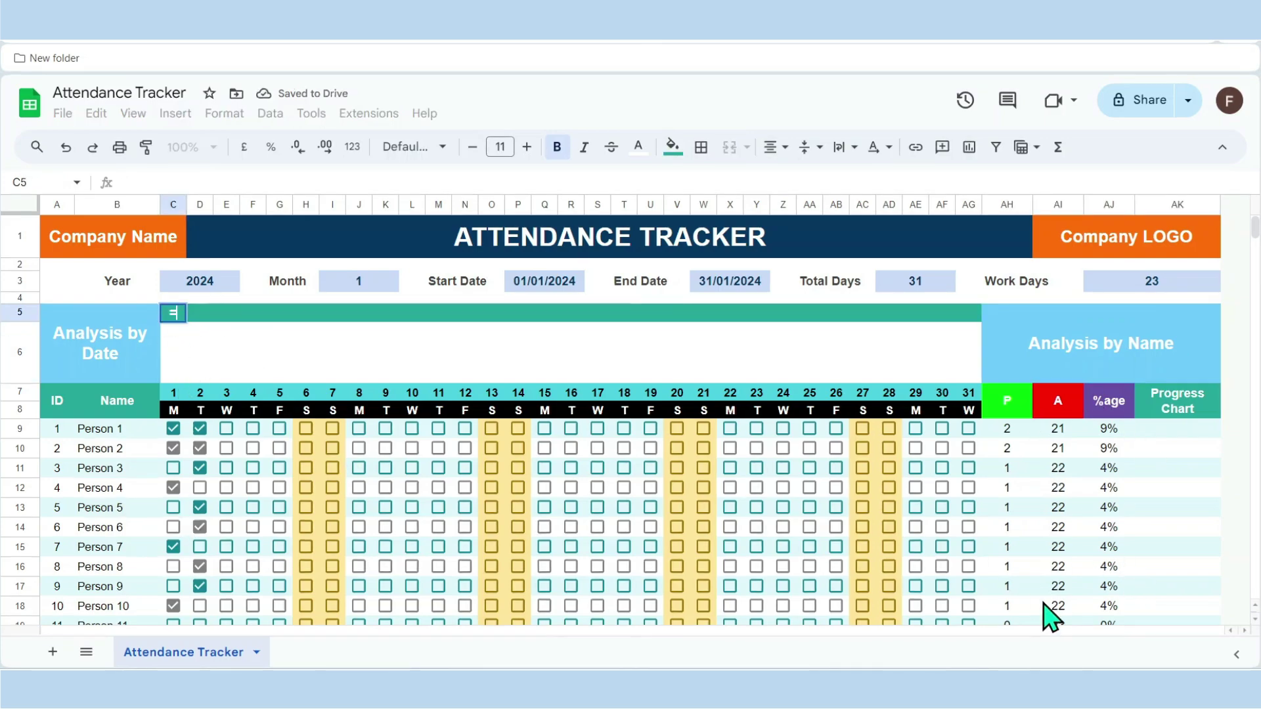
pyautogui.write('COUNTI')
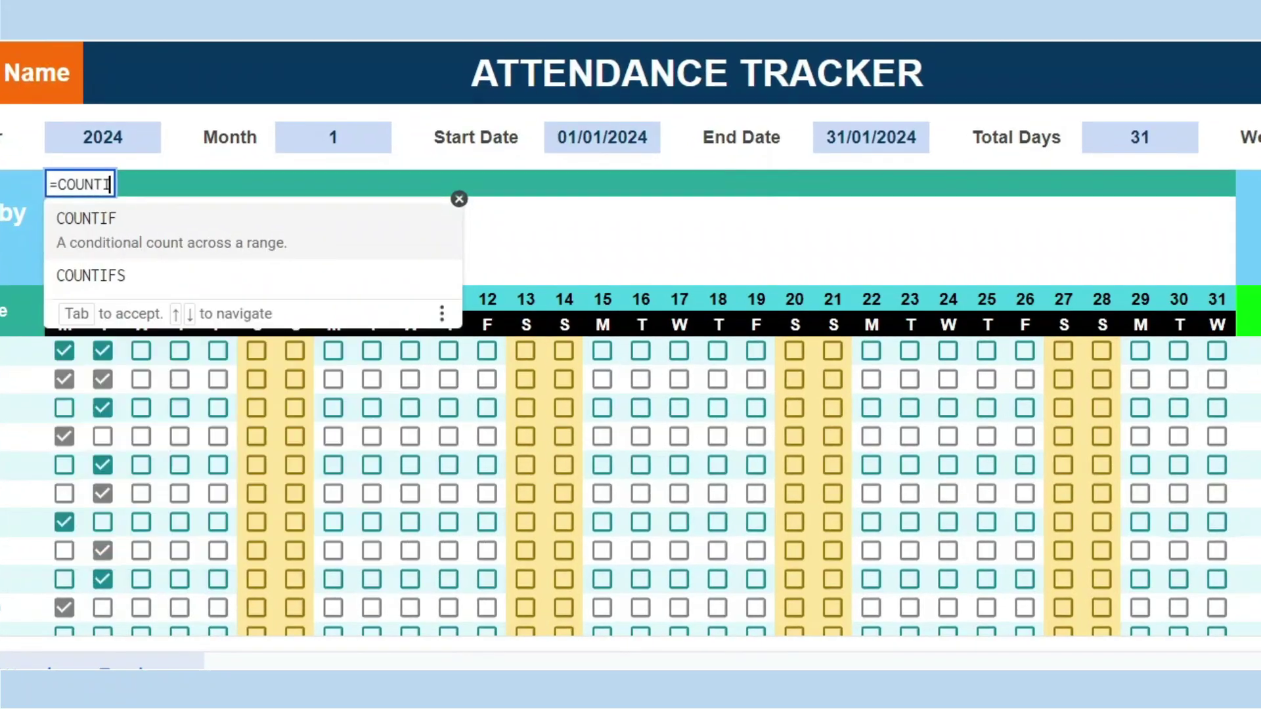
pyautogui.write('F(')
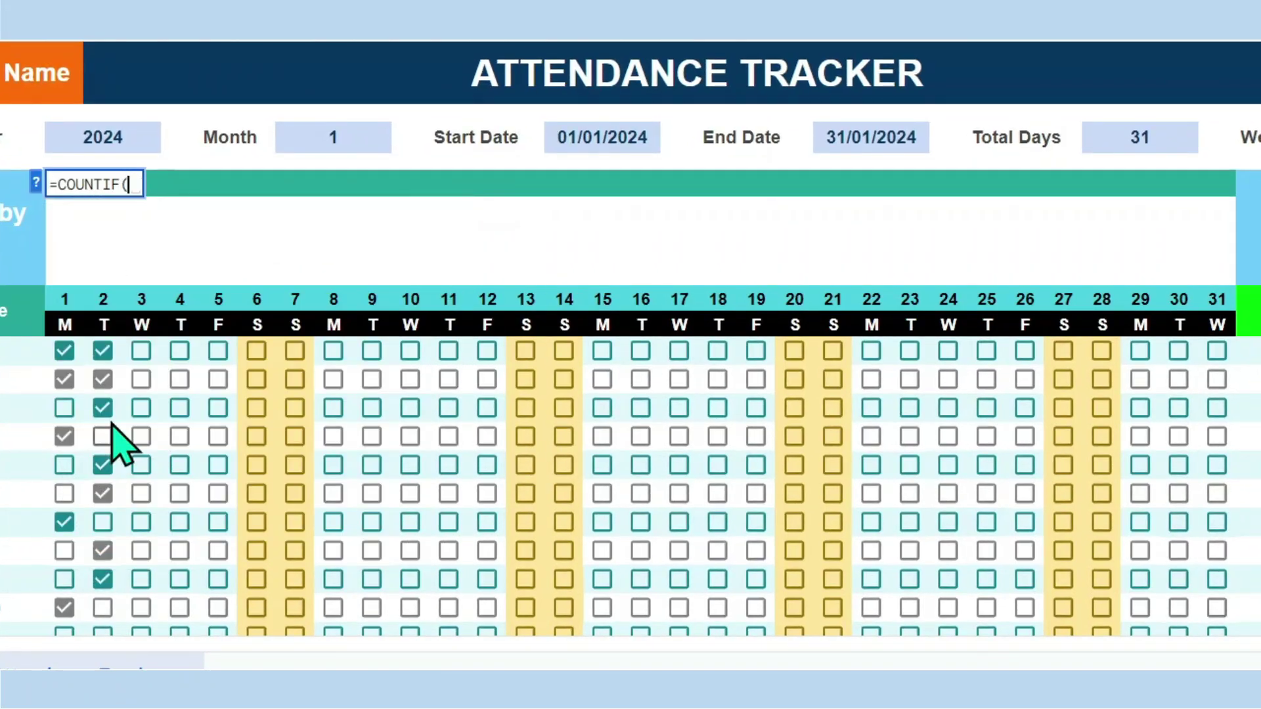
pyautogui.moveTo(79, 351); pyautogui.dragTo(78, 544)
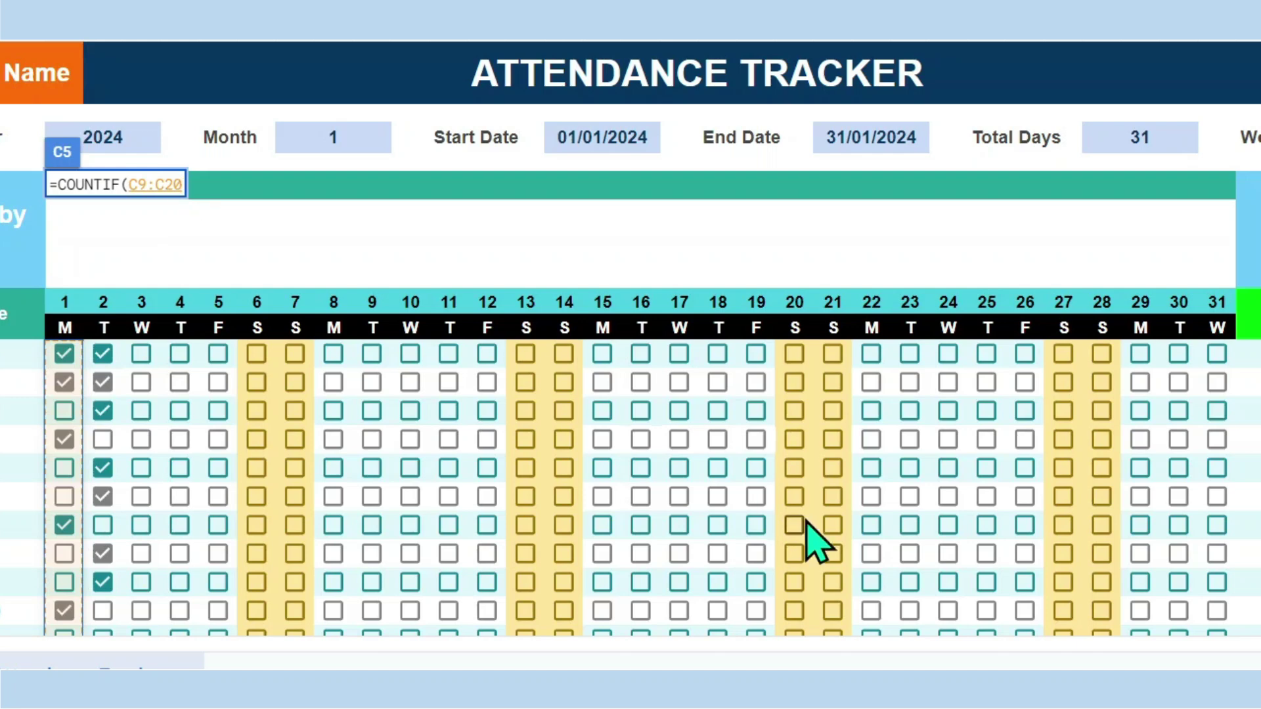
pyautogui.write(',true')
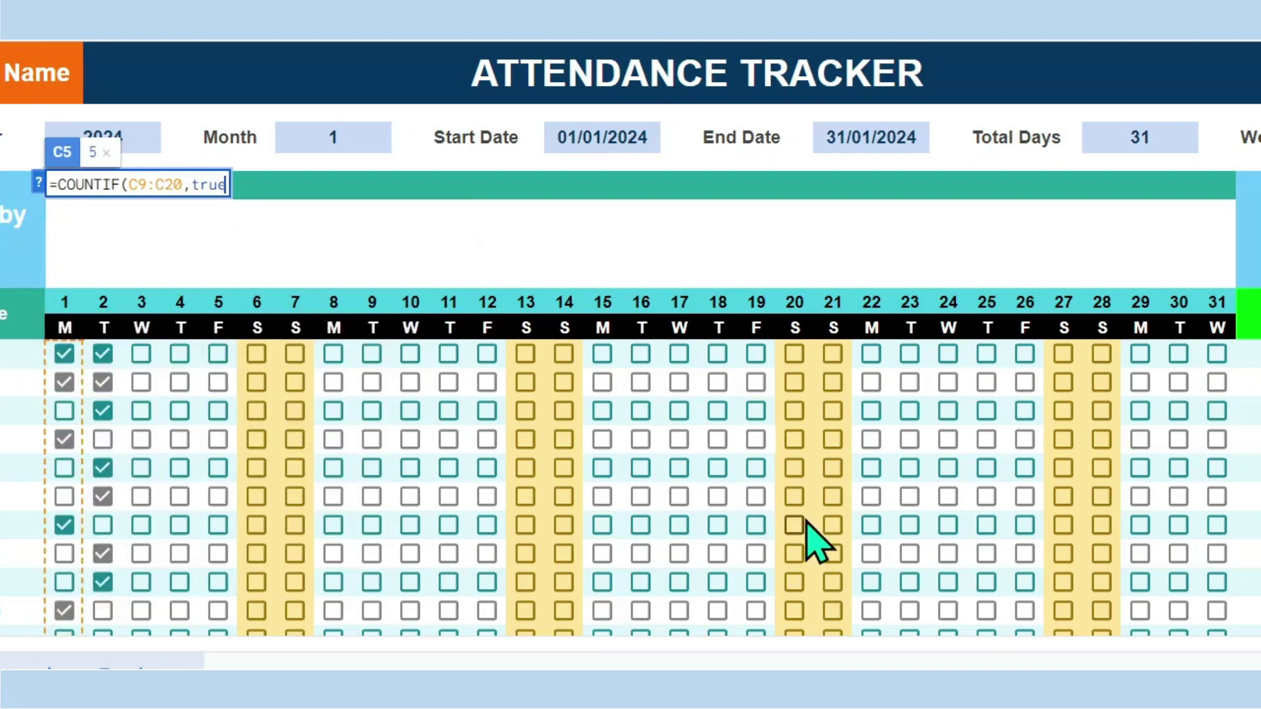
pyautogui.write(')')
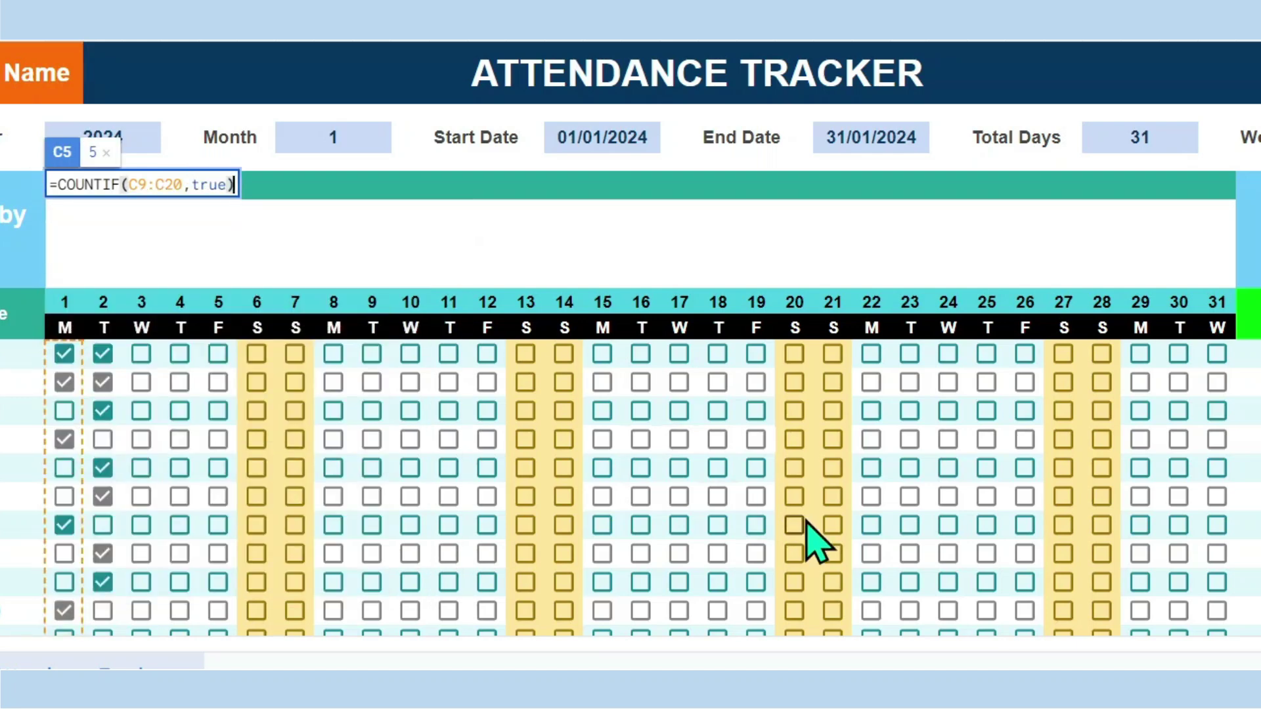
pyautogui.write('/coun')
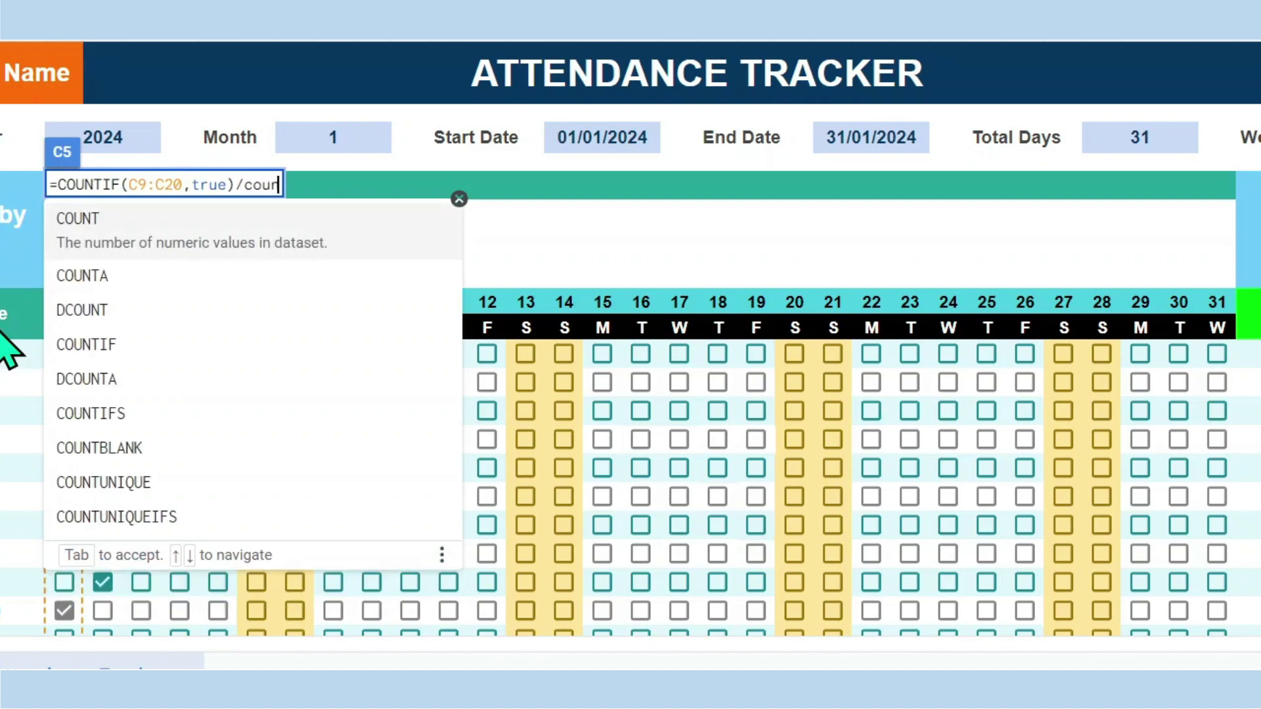
pyautogui.write('ta(')
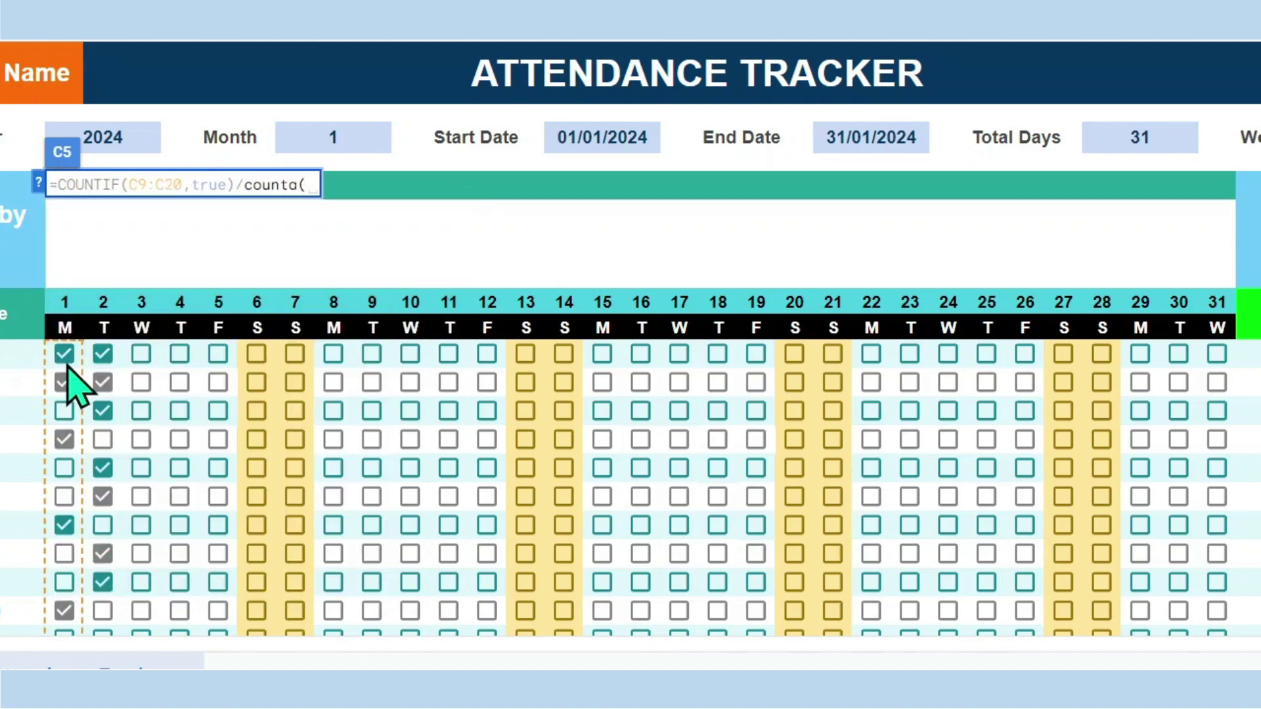
pyautogui.moveTo(63, 362); pyautogui.dragTo(74, 631)
pyautogui.press('Return')
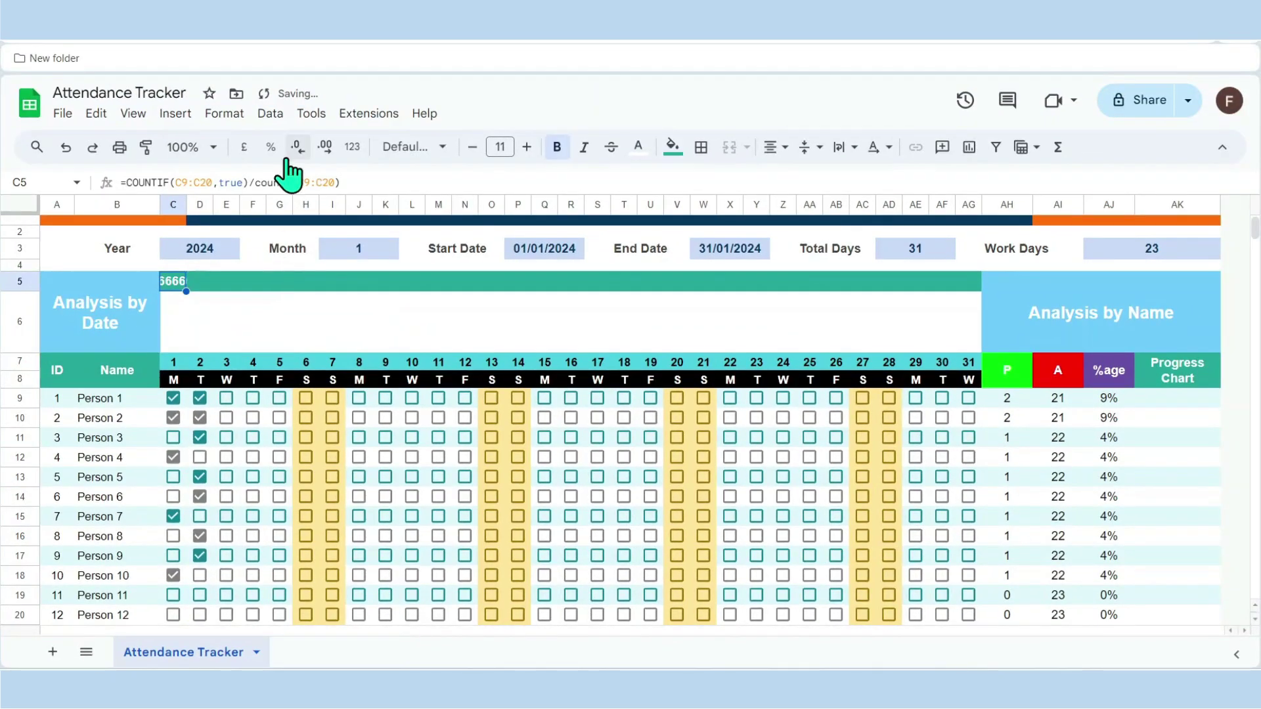
# Format C5 as a percentage without decimals at font size 10, and fill its formula across to AG5.
pyautogui.click(275, 151)
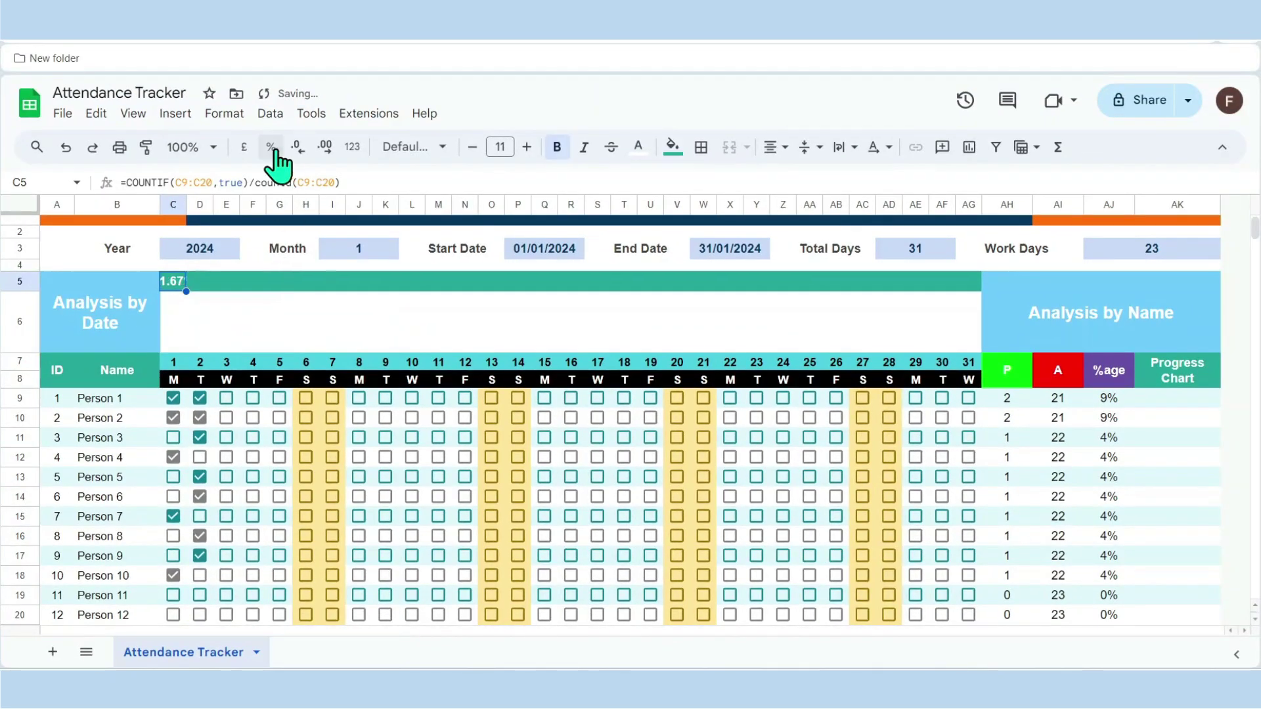
pyautogui.click(302, 147)
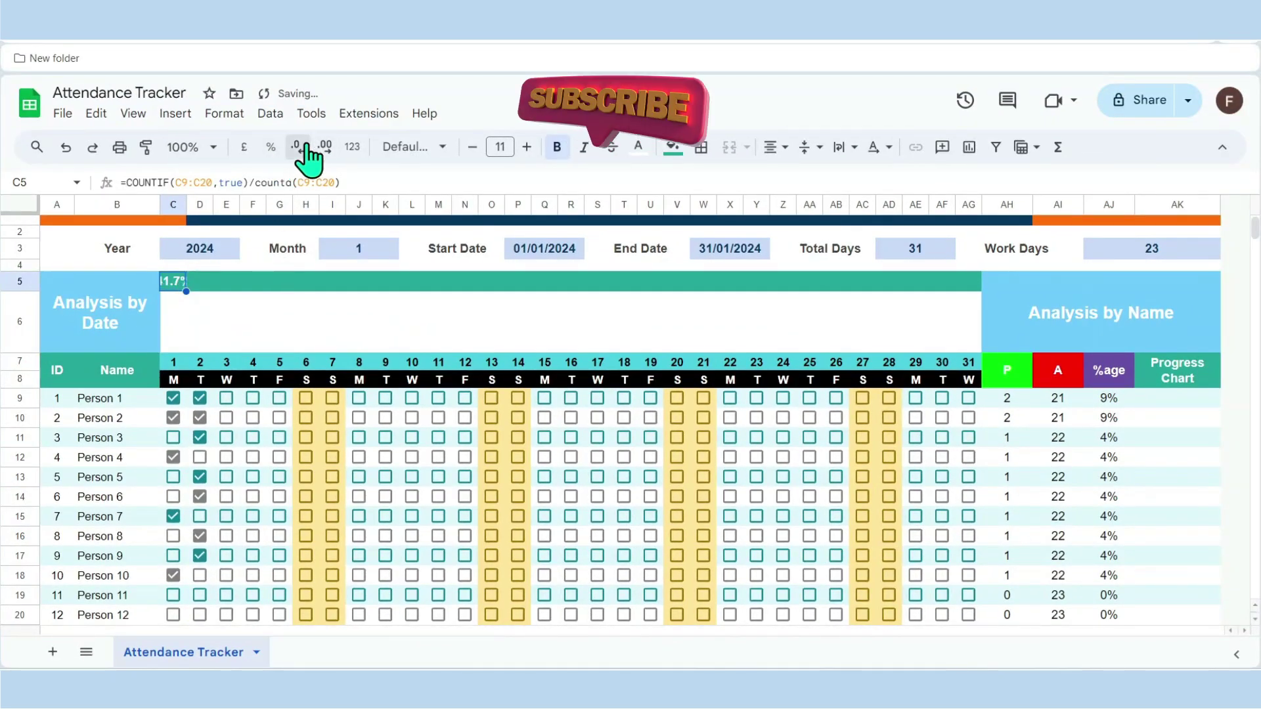
pyautogui.click(303, 147)
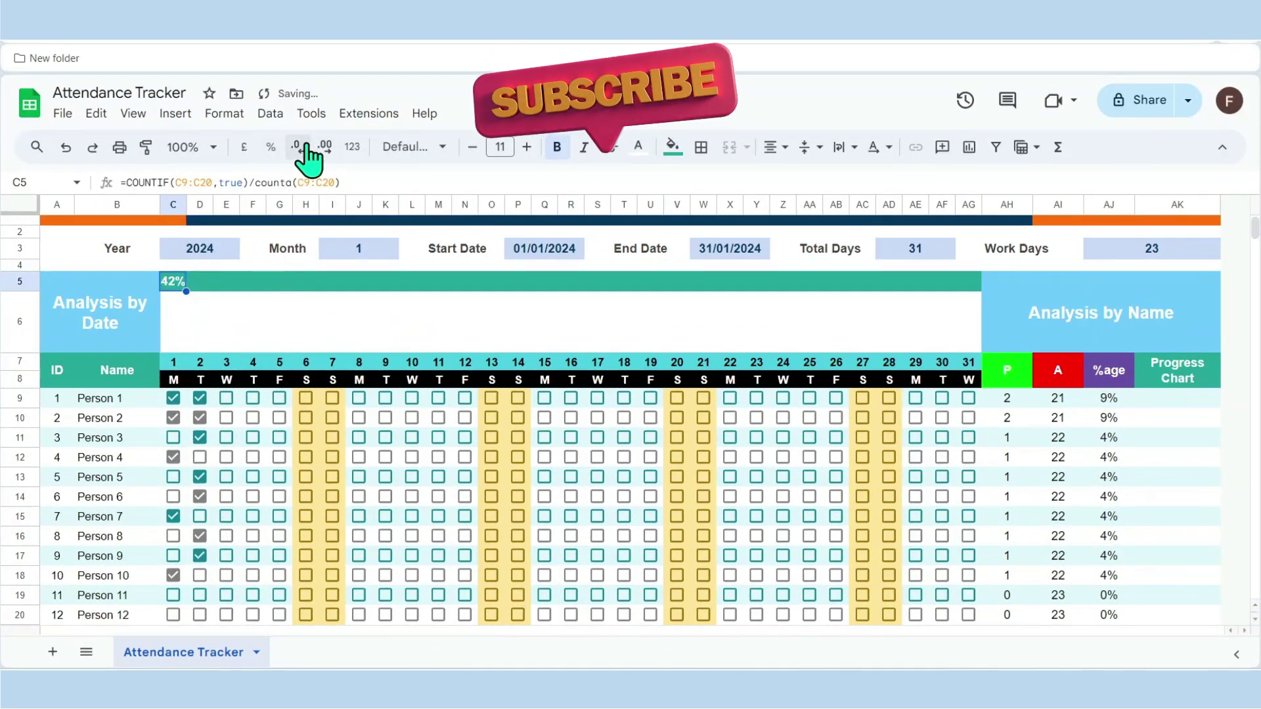
pyautogui.click(473, 147)
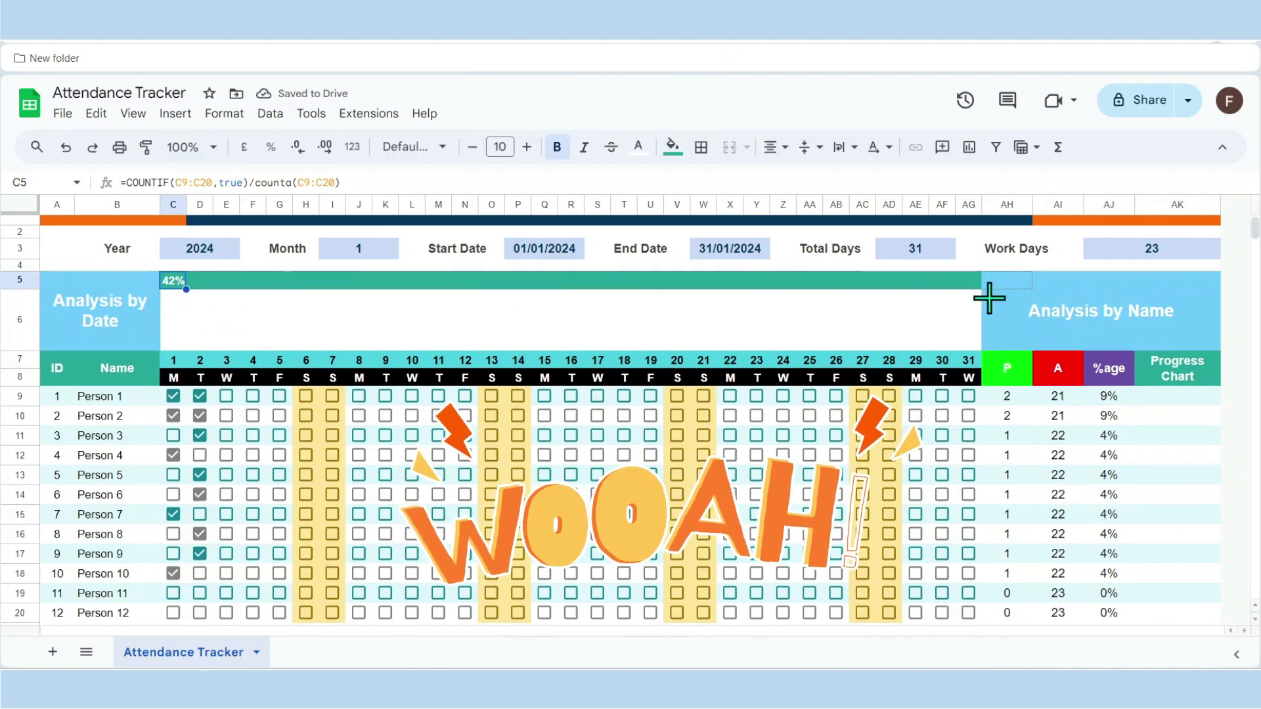
pyautogui.moveTo(187, 289); pyautogui.dragTo(973, 301)
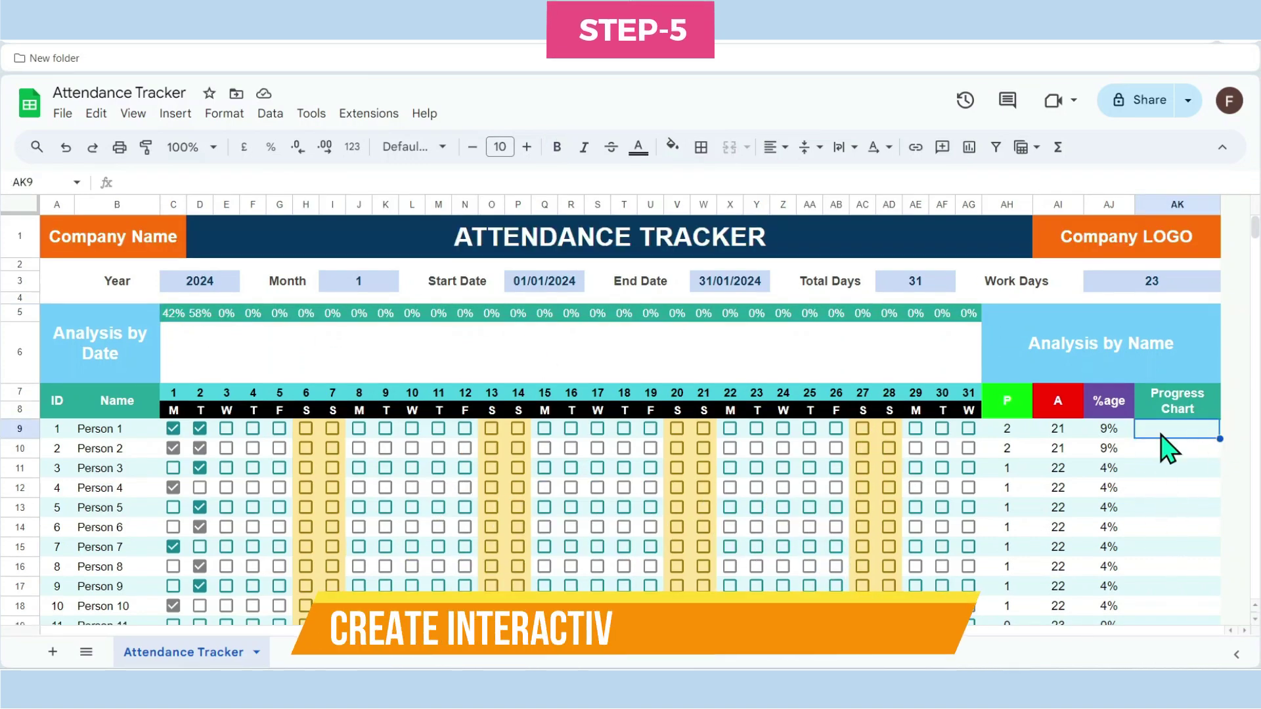
# Enter =sparkline(AJ9,{"charttype","bar";"max",100%;"color1","Orange"}) in AK9 and fill it down to AK20.
pyautogui.write('=spar')
pyautogui.write('kli')
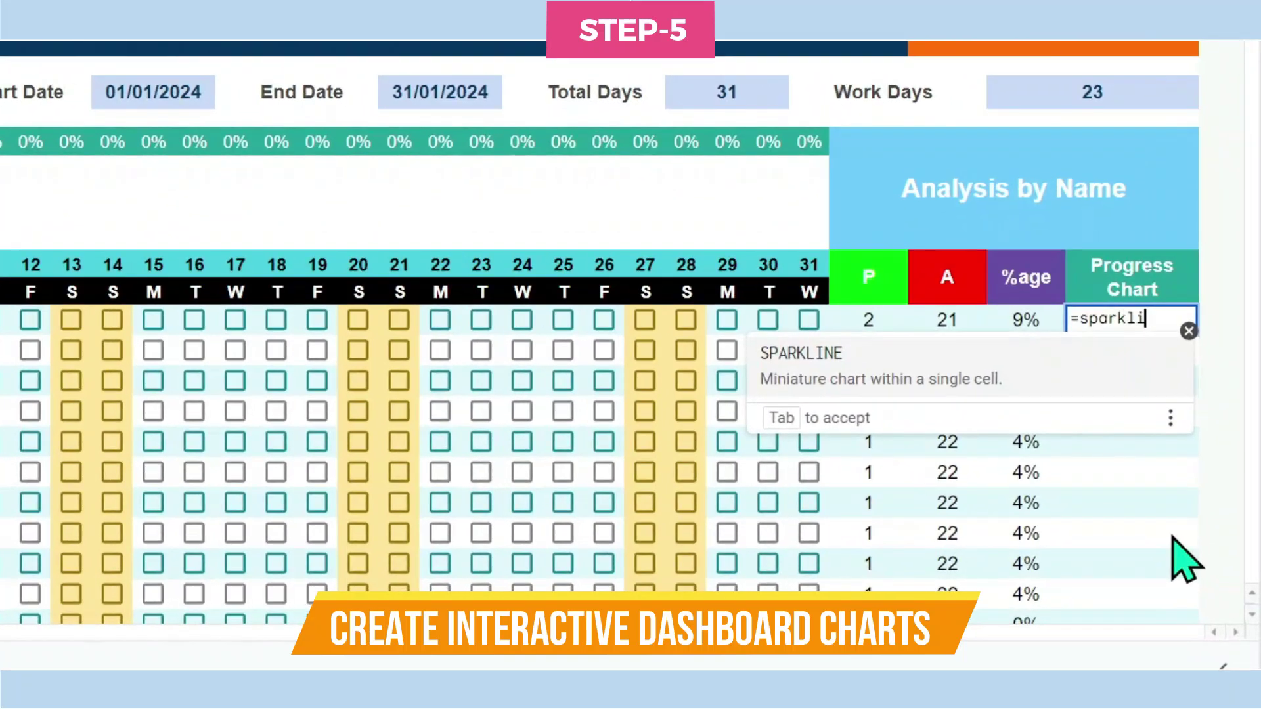
pyautogui.write('ne(')
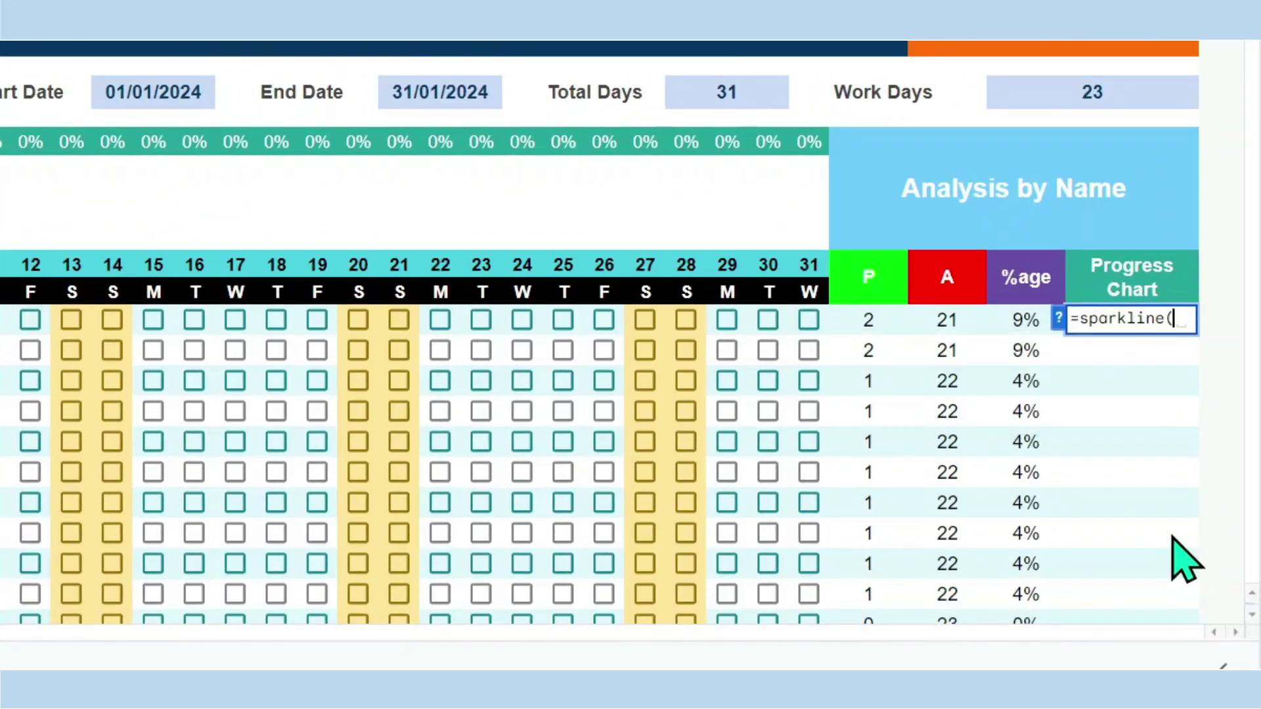
pyautogui.click(1016, 326)
pyautogui.write(',')
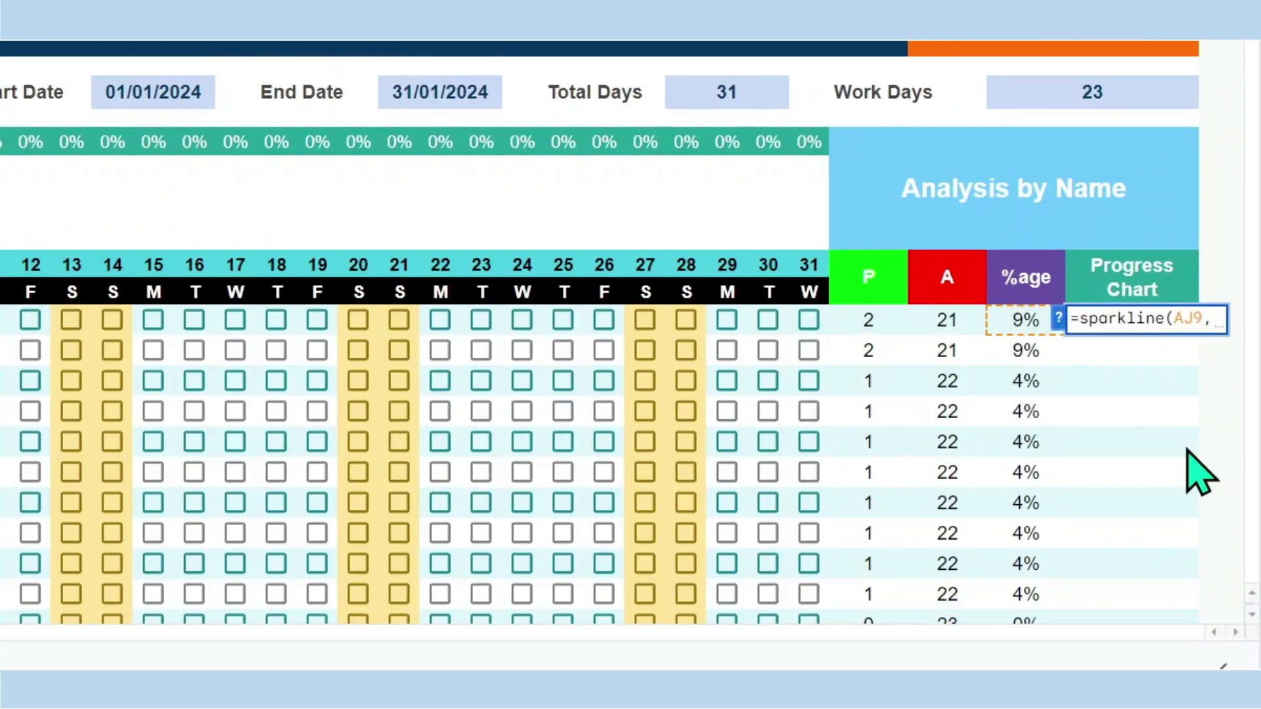
pyautogui.write('{"charttype","bar')
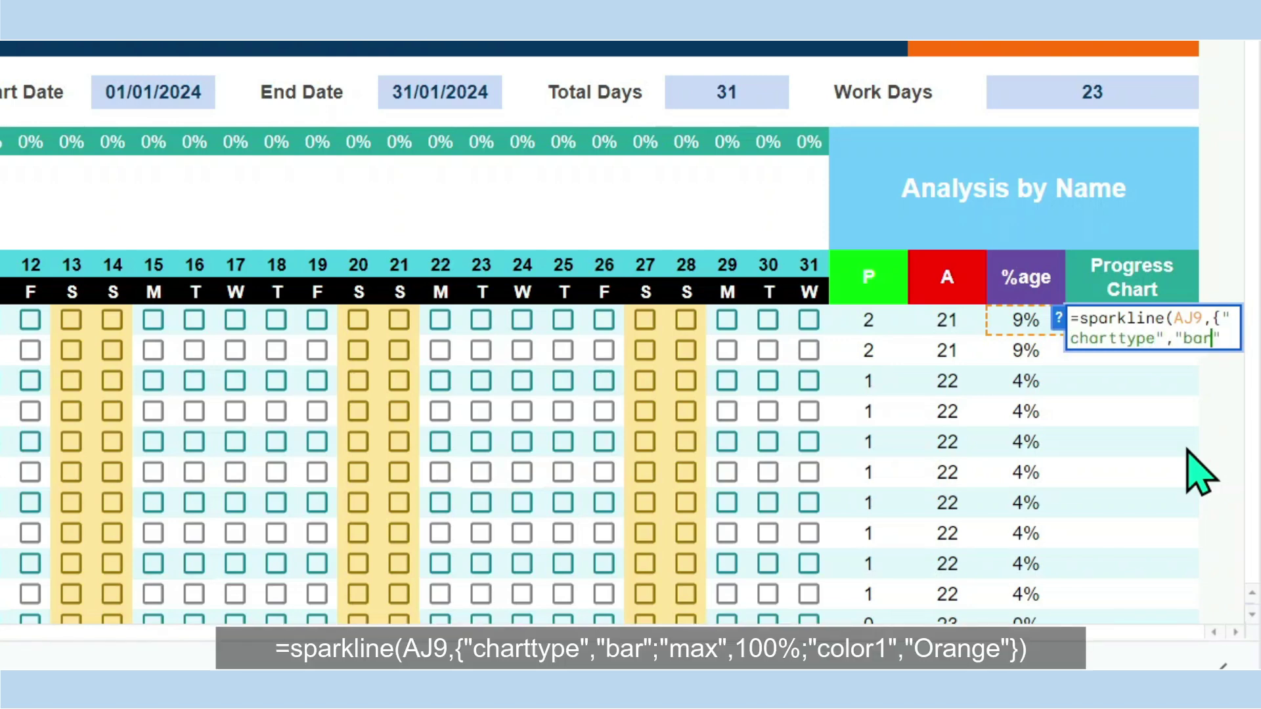
pyautogui.write('""')
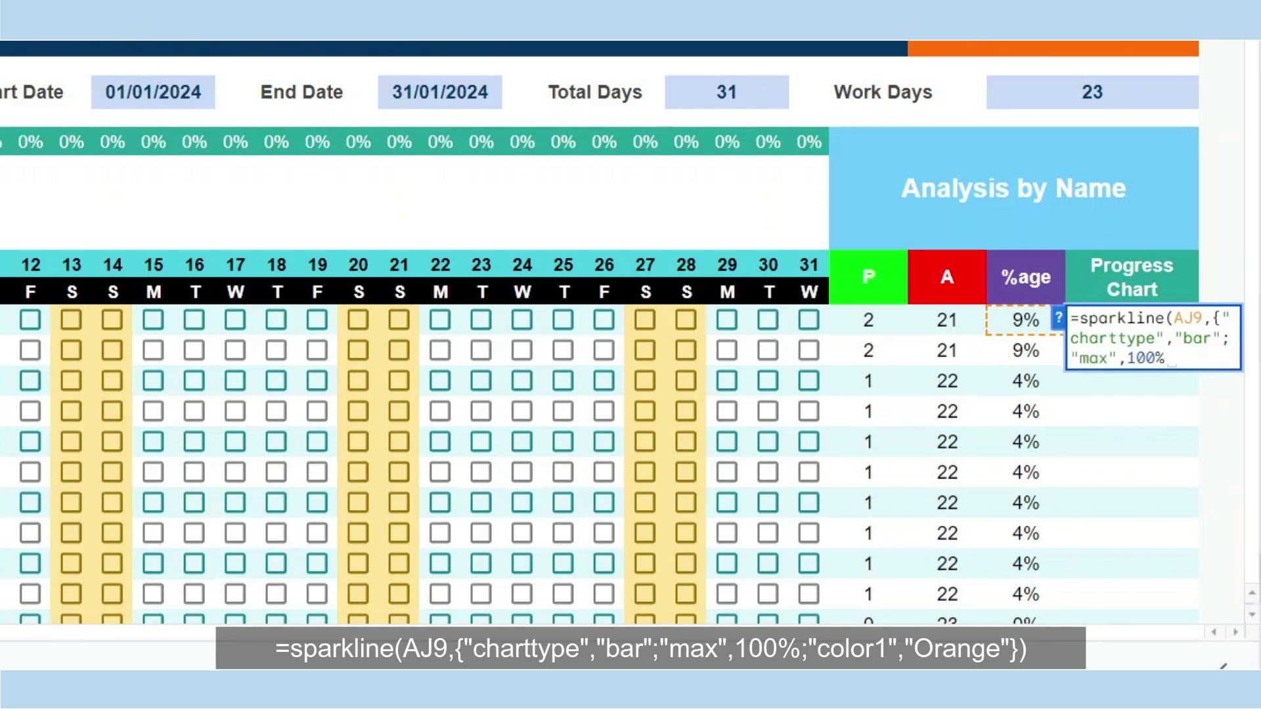
pyautogui.write('olor1","Orange')
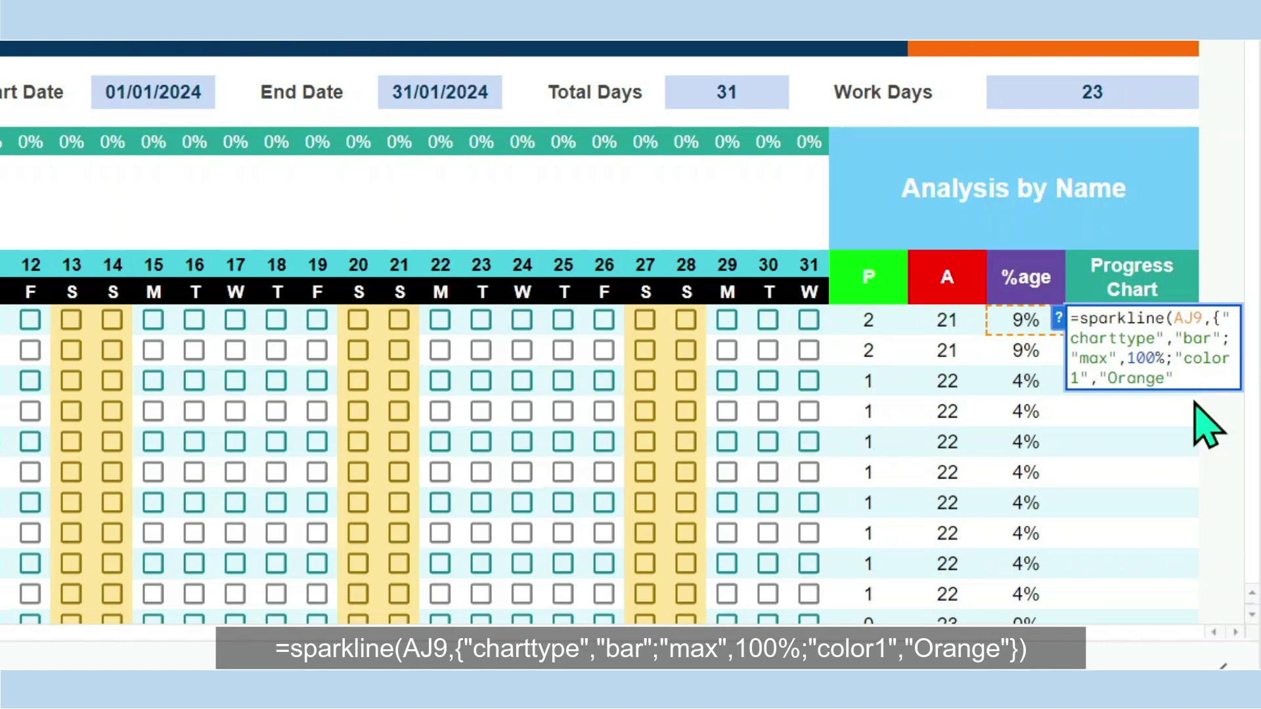
pyautogui.write('}')
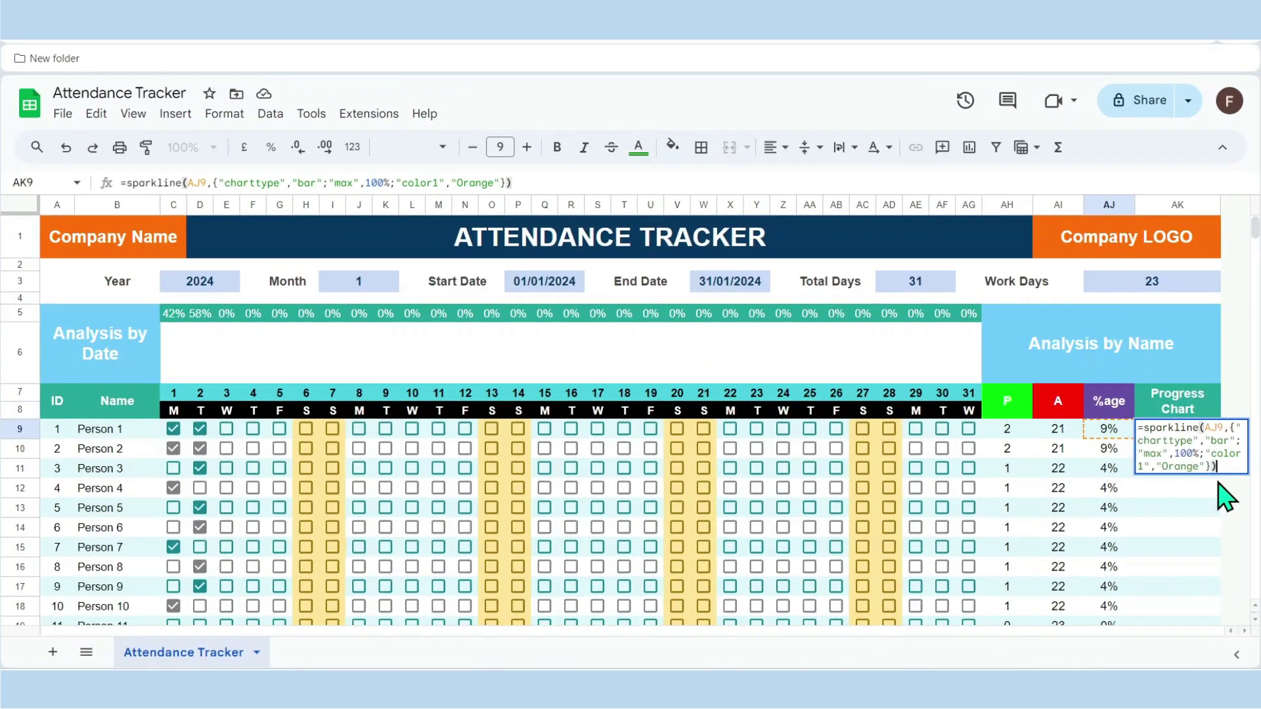
pyautogui.press('Return')
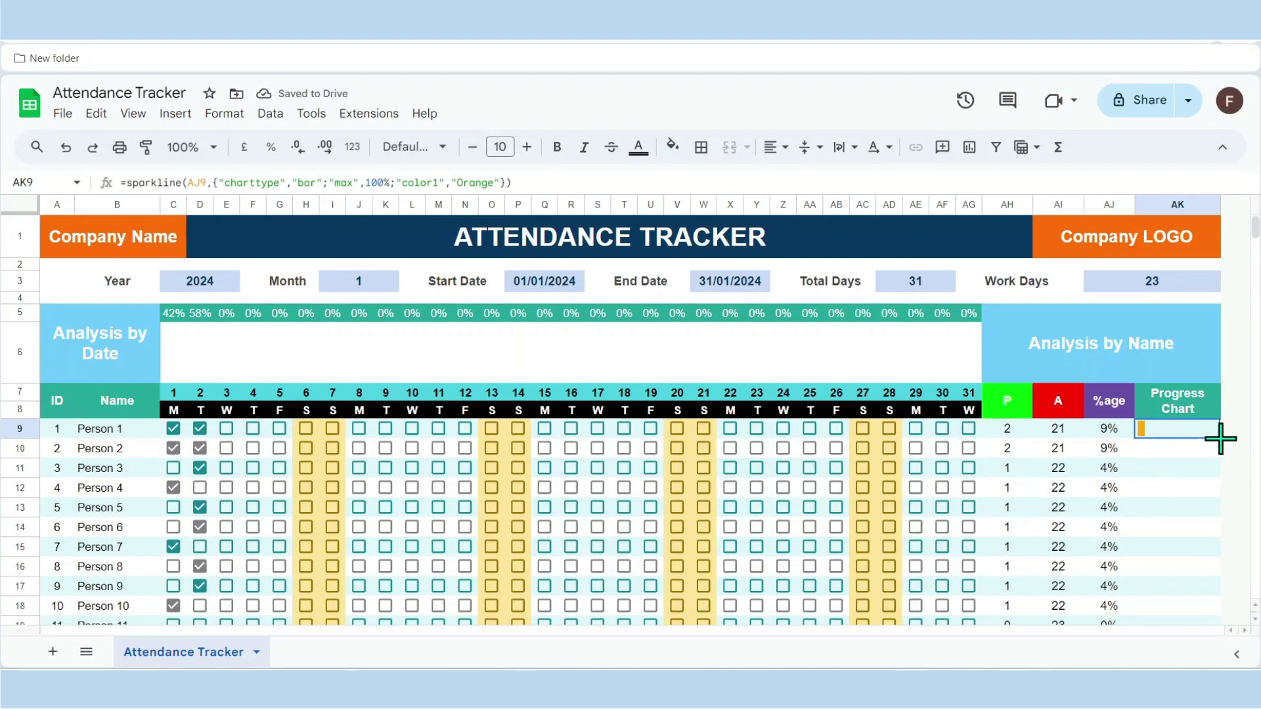
pyautogui.moveTo(1220, 439); pyautogui.dragTo(1216, 577)
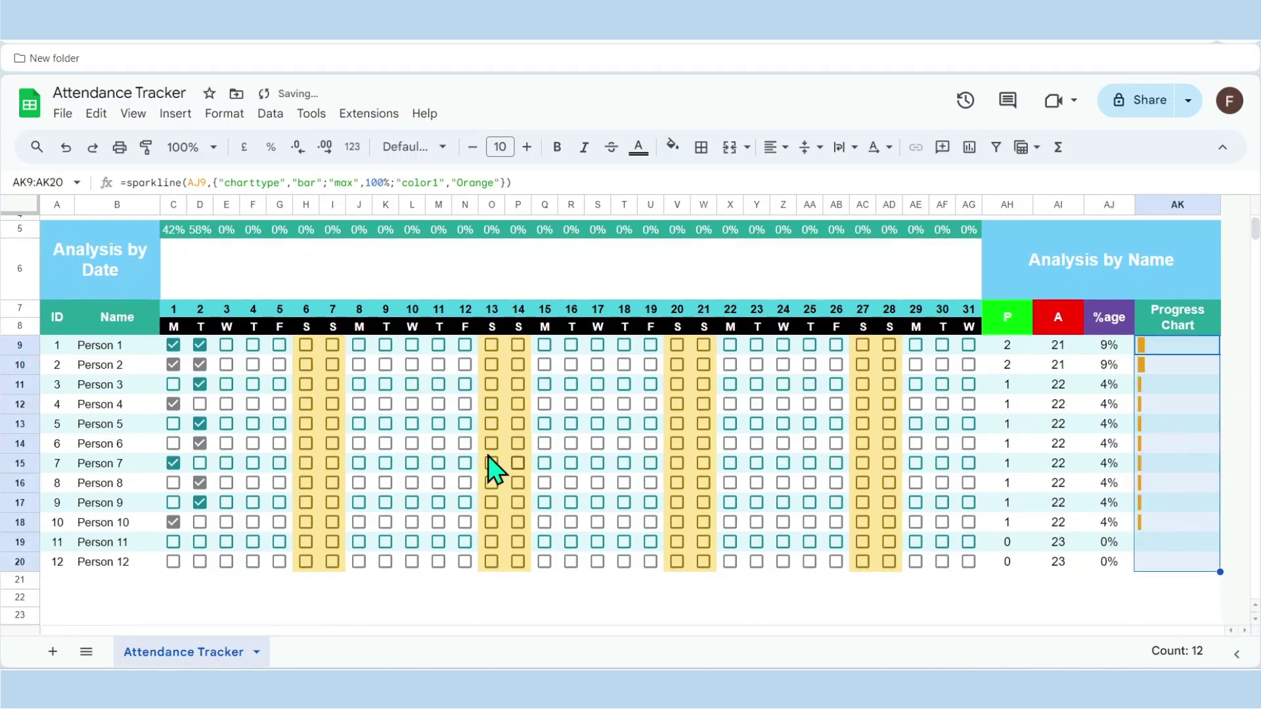
# Mark Person 1 as present on days 3, 4 and 5 to test the progress chart in AK9.
pyautogui.scroll(3, 488, 456)
pyautogui.click(226, 428)
pyautogui.click(253, 429)
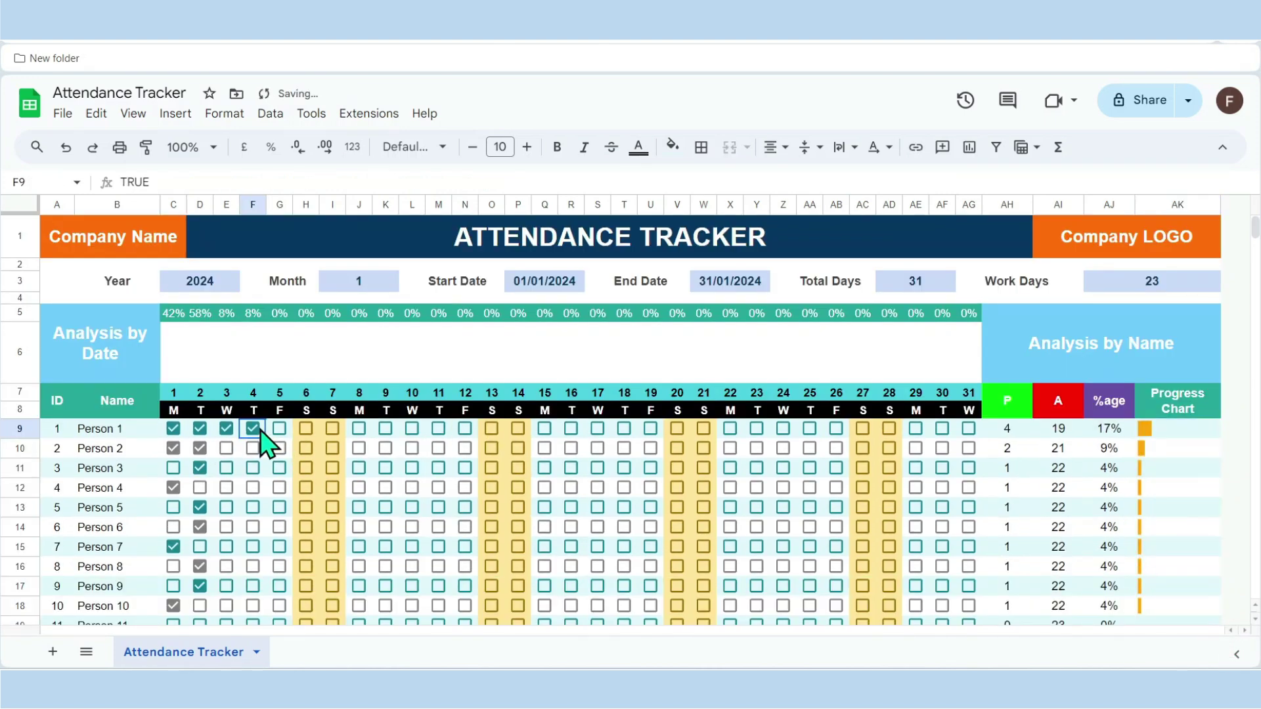
pyautogui.click(279, 428)
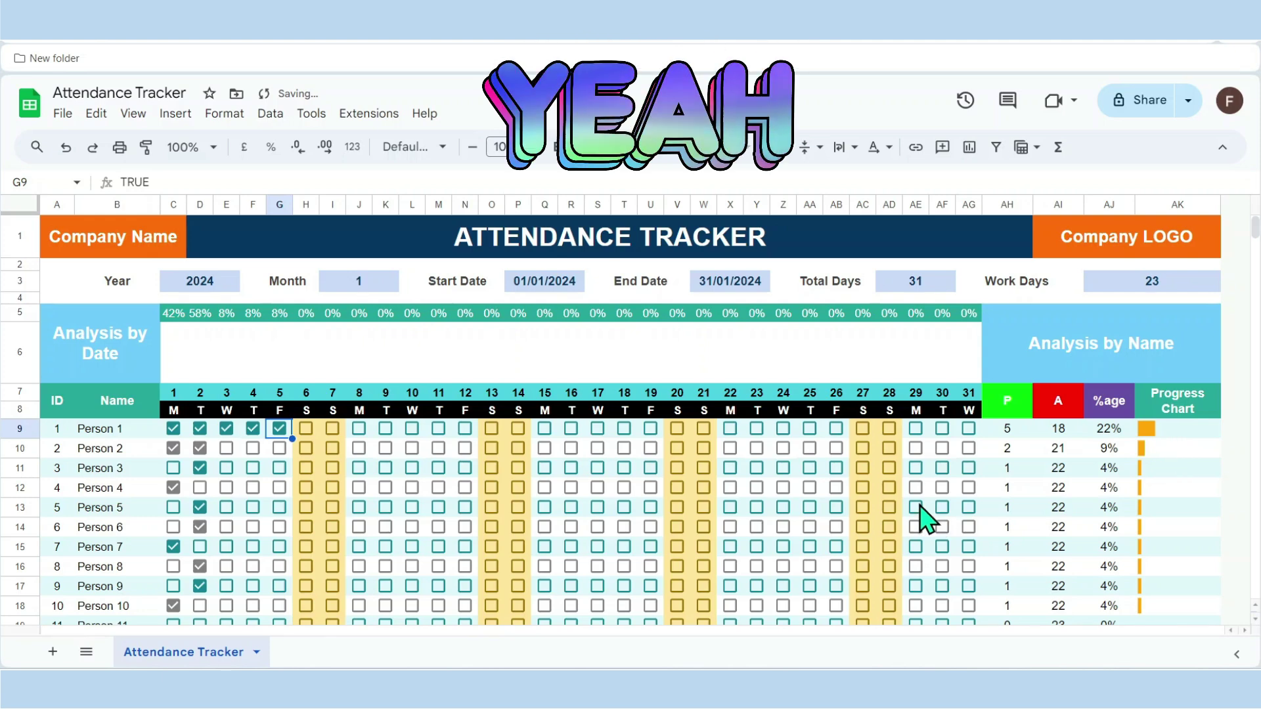
pyautogui.click(1182, 430)
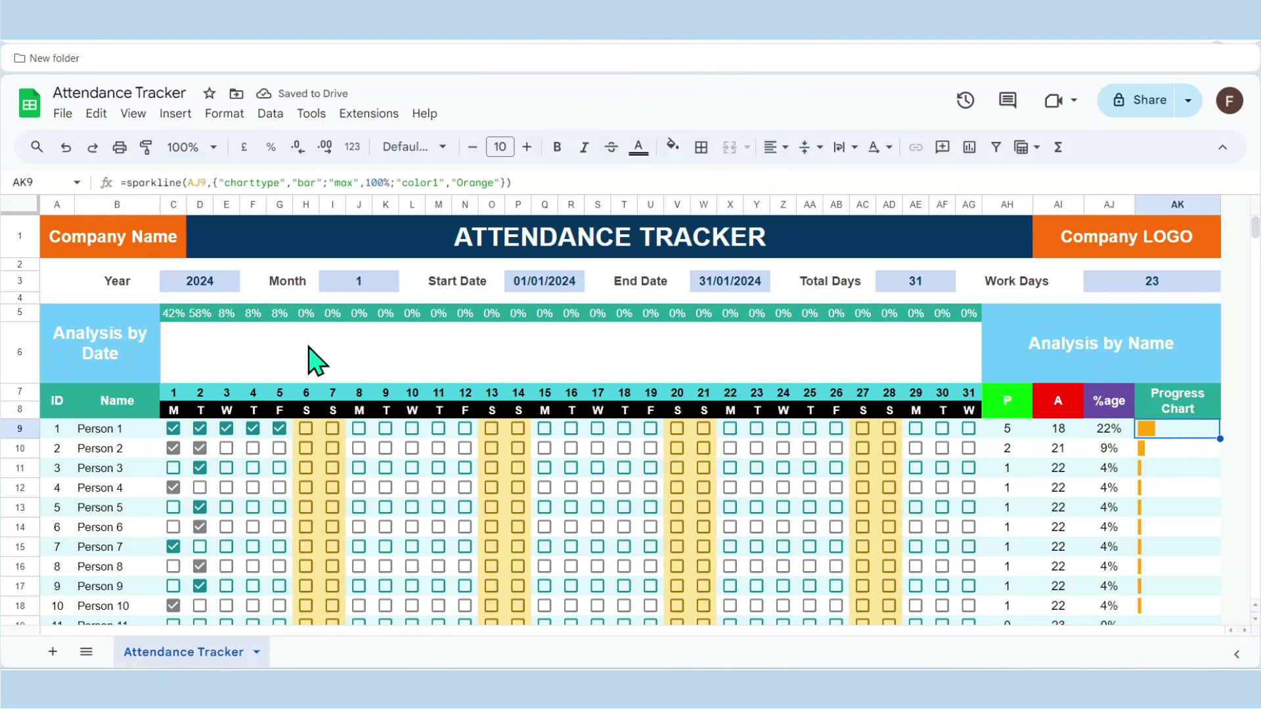
# Begin a SPARKLINE formula in C6 that charts C5, with the option "charttype","column".
pyautogui.click(174, 368)
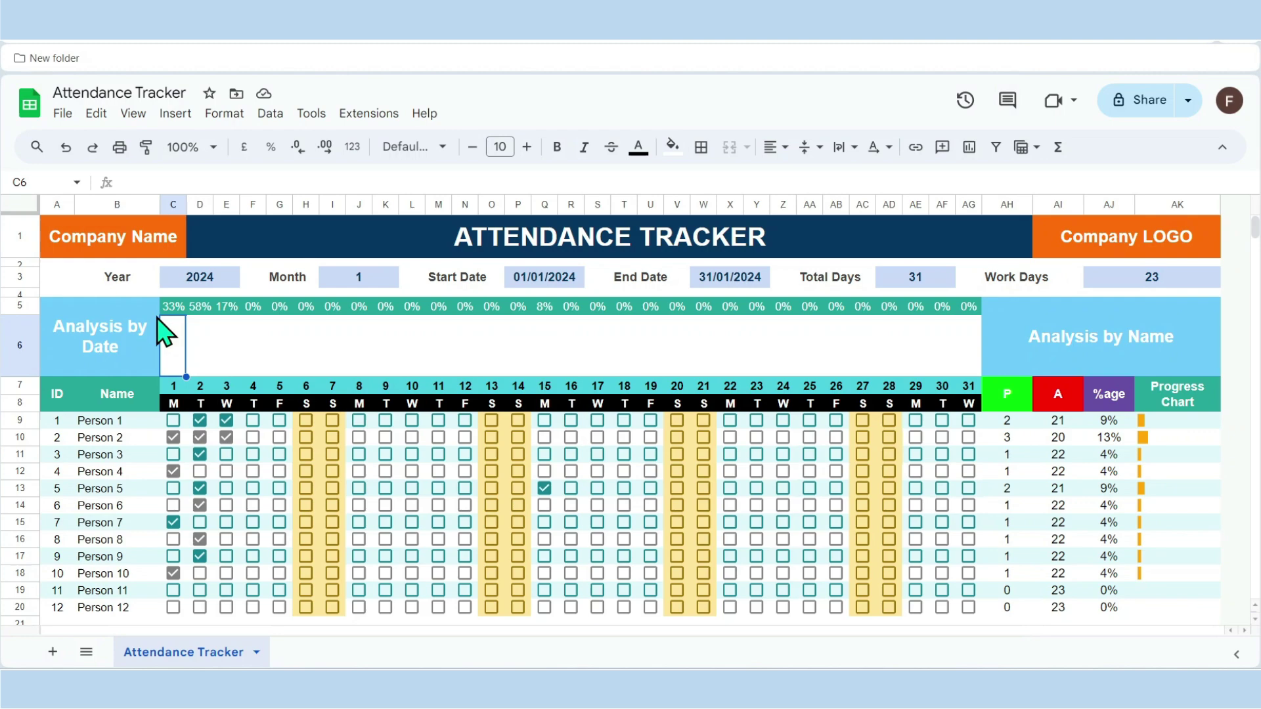
pyautogui.write('=SPA')
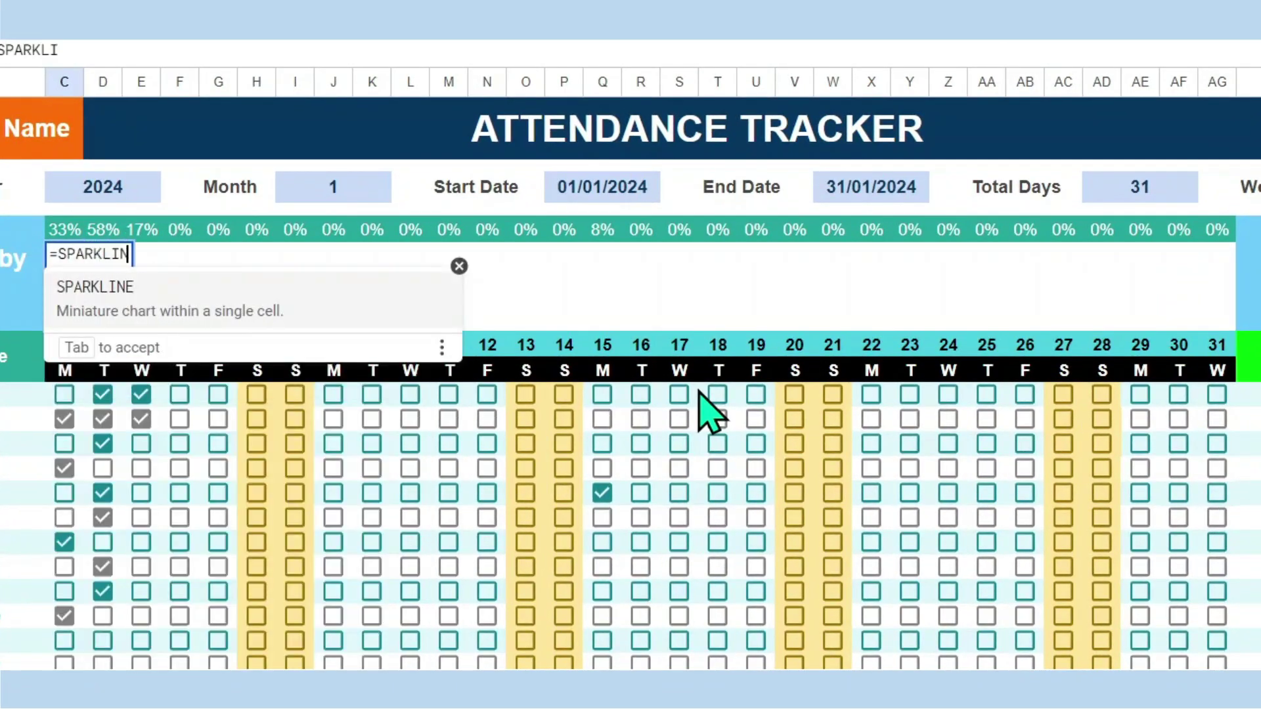
pyautogui.write('RKLIN')
pyautogui.press('Tab')
pyautogui.click(63, 229)
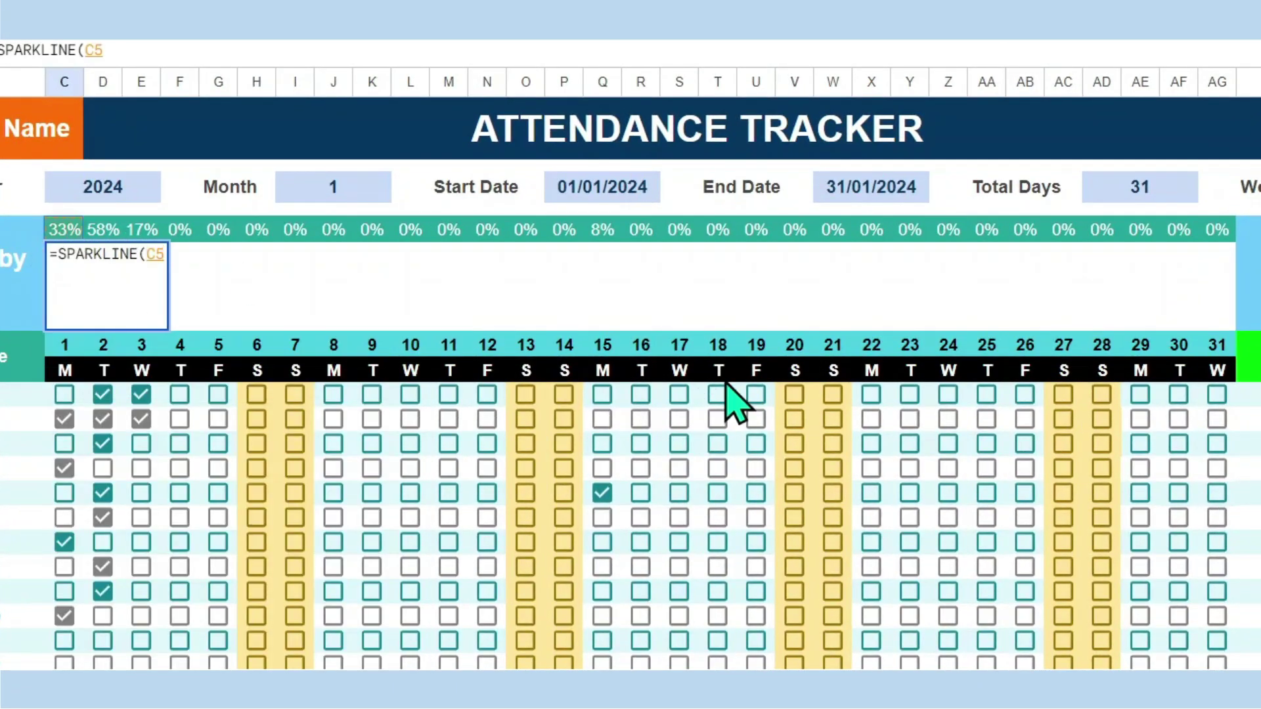
pyautogui.write(',{')
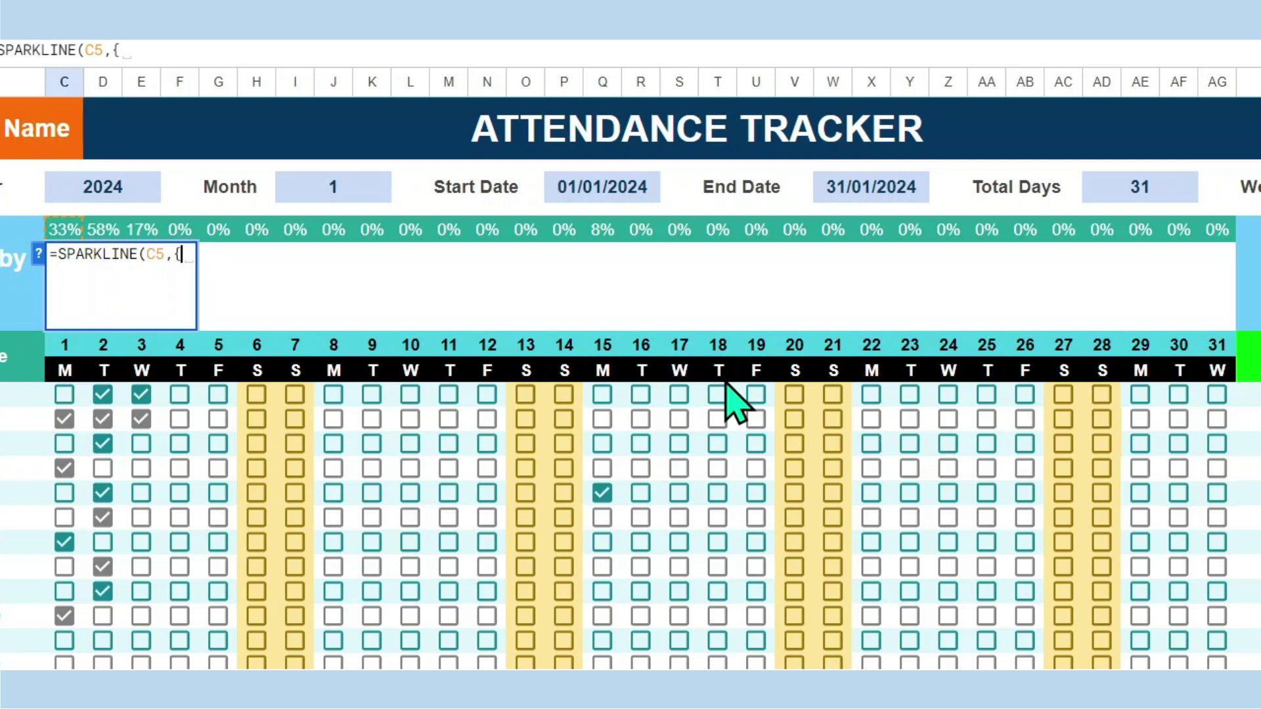
pyautogui.write('""')
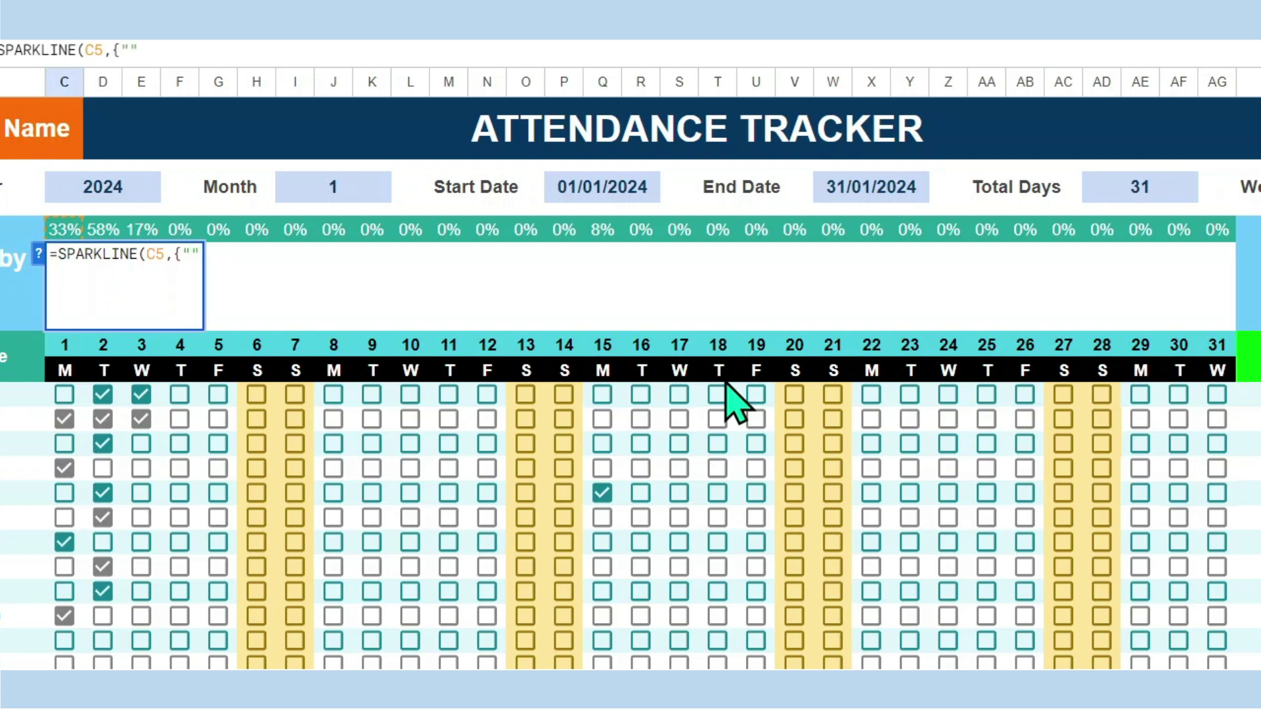
pyautogui.write('charttype",')
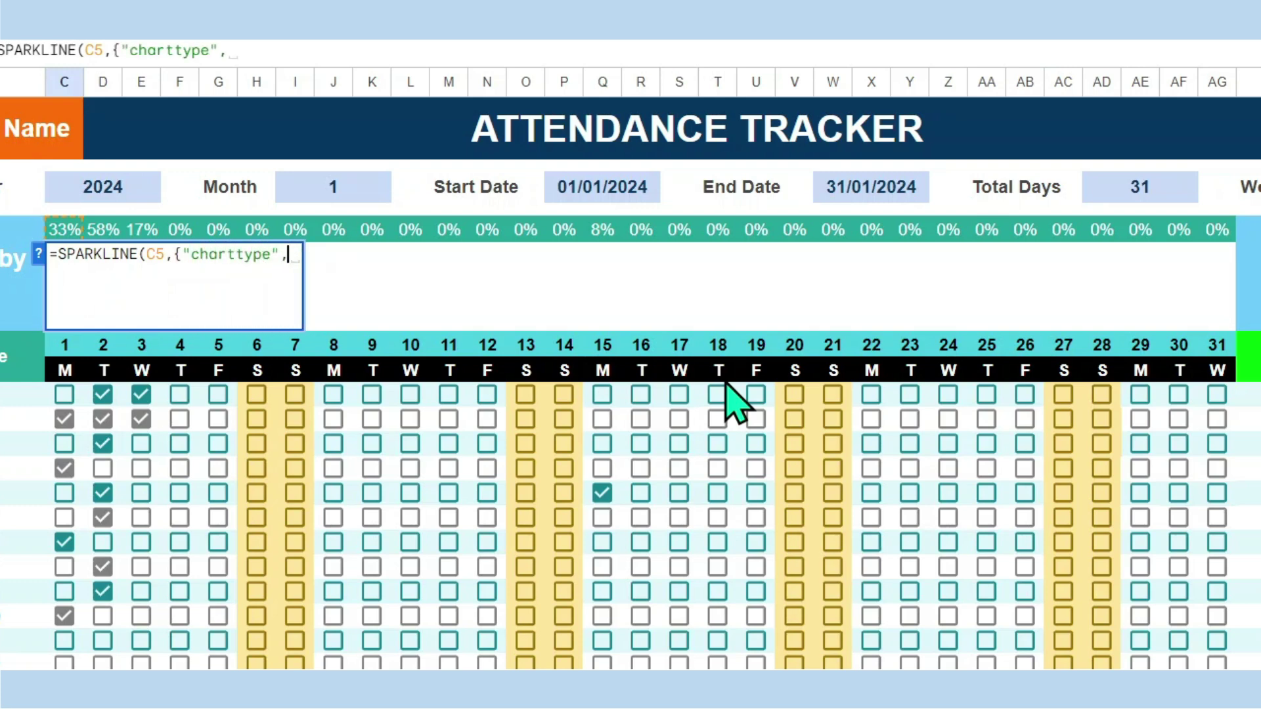
pyautogui.write('""column')
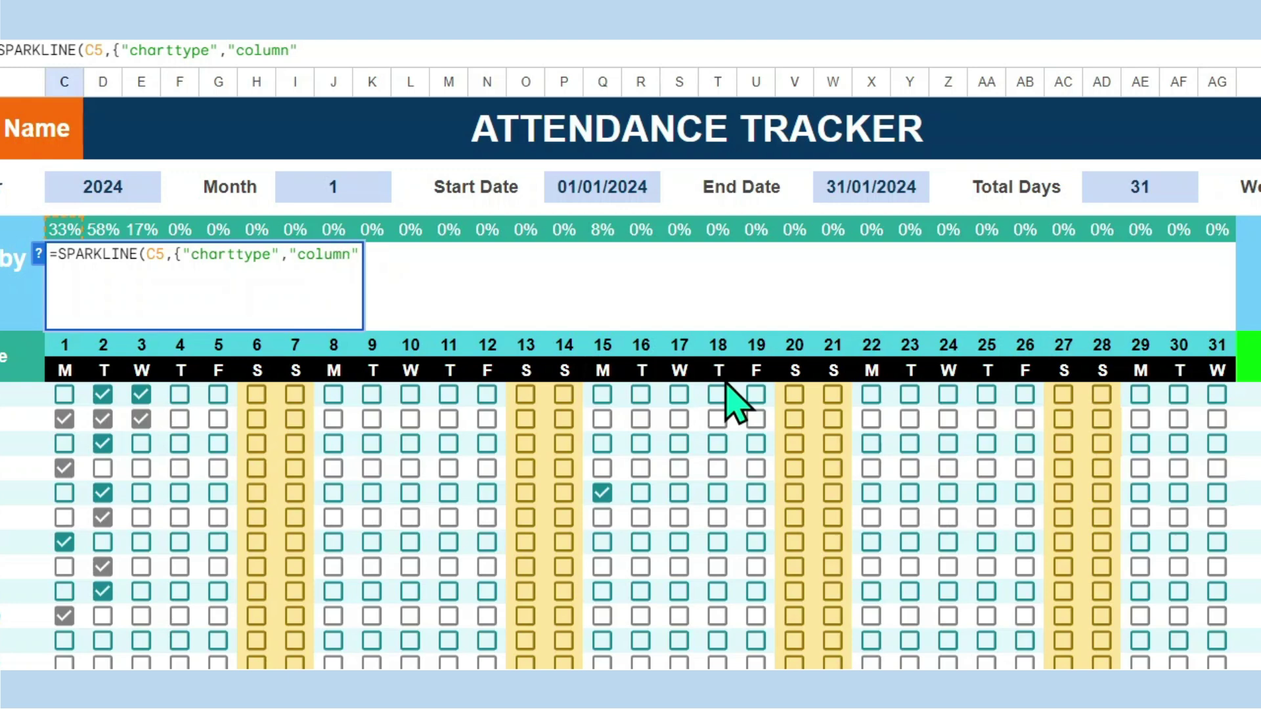
# Complete the C6 SPARKLINE options with "ymin",0;"ymax",1;"color","red" and close the function.
pyautogui.write(';')
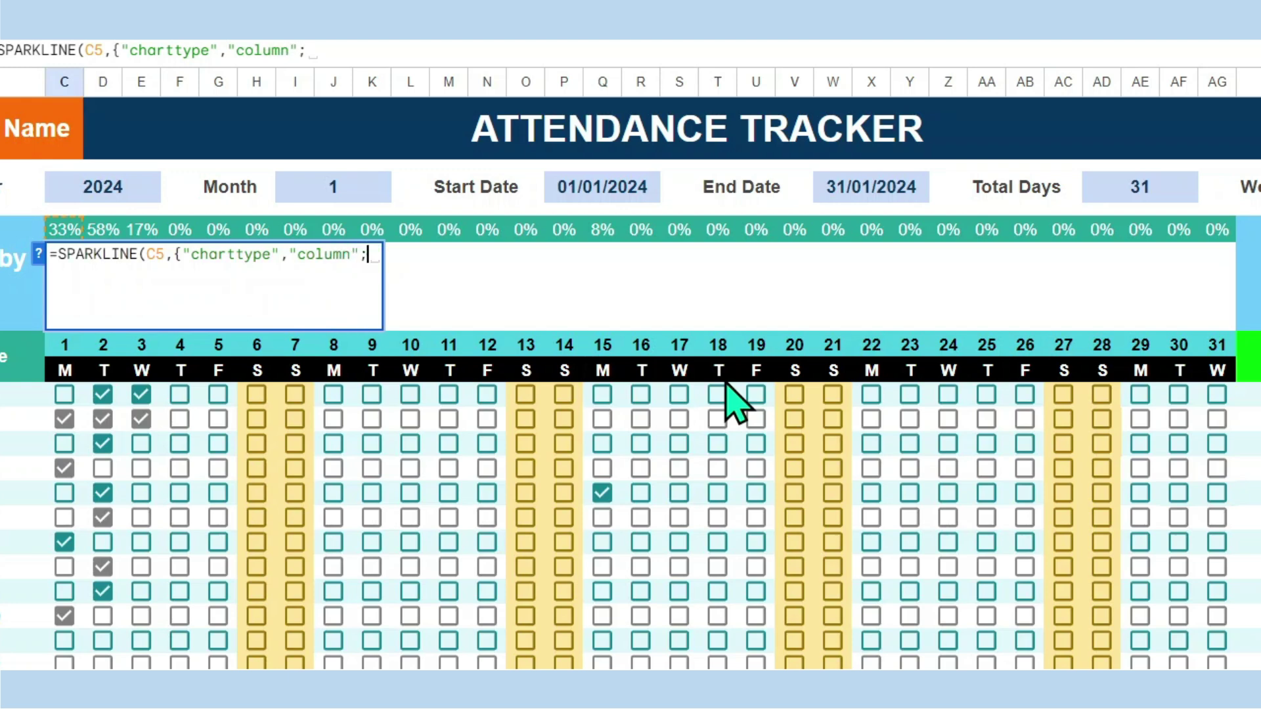
pyautogui.write('"ymin"')
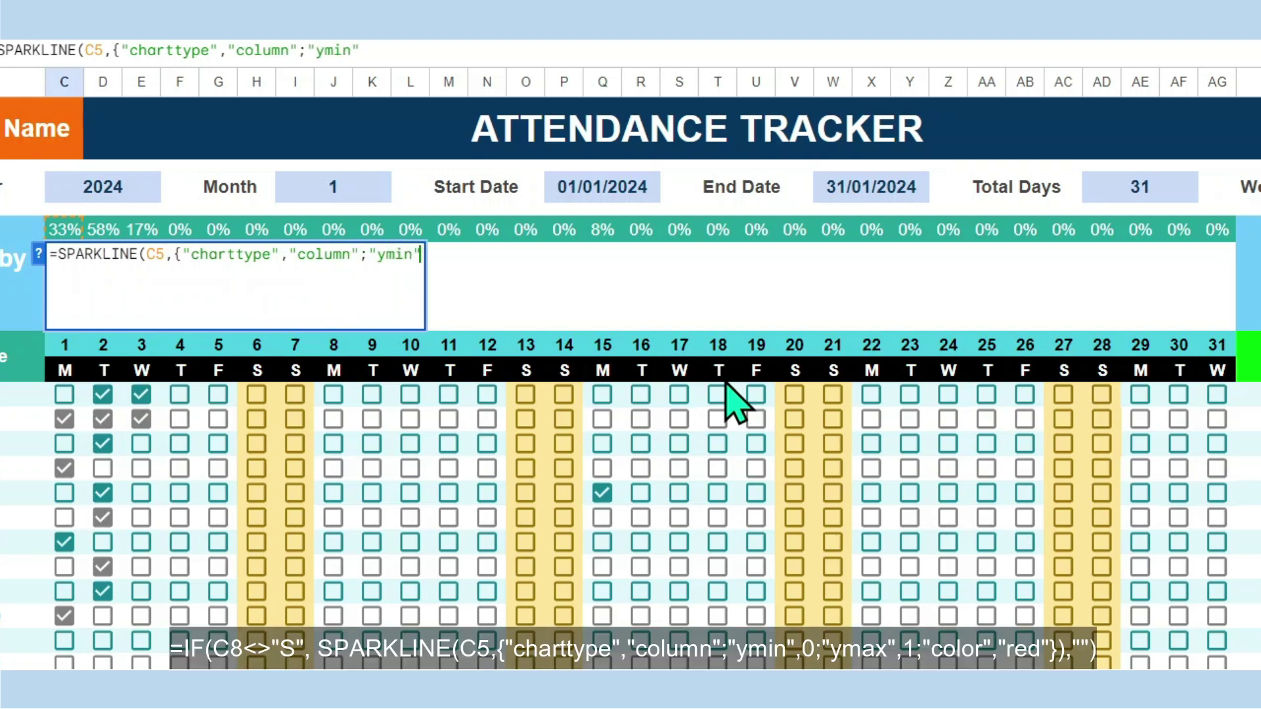
pyautogui.write(',0;')
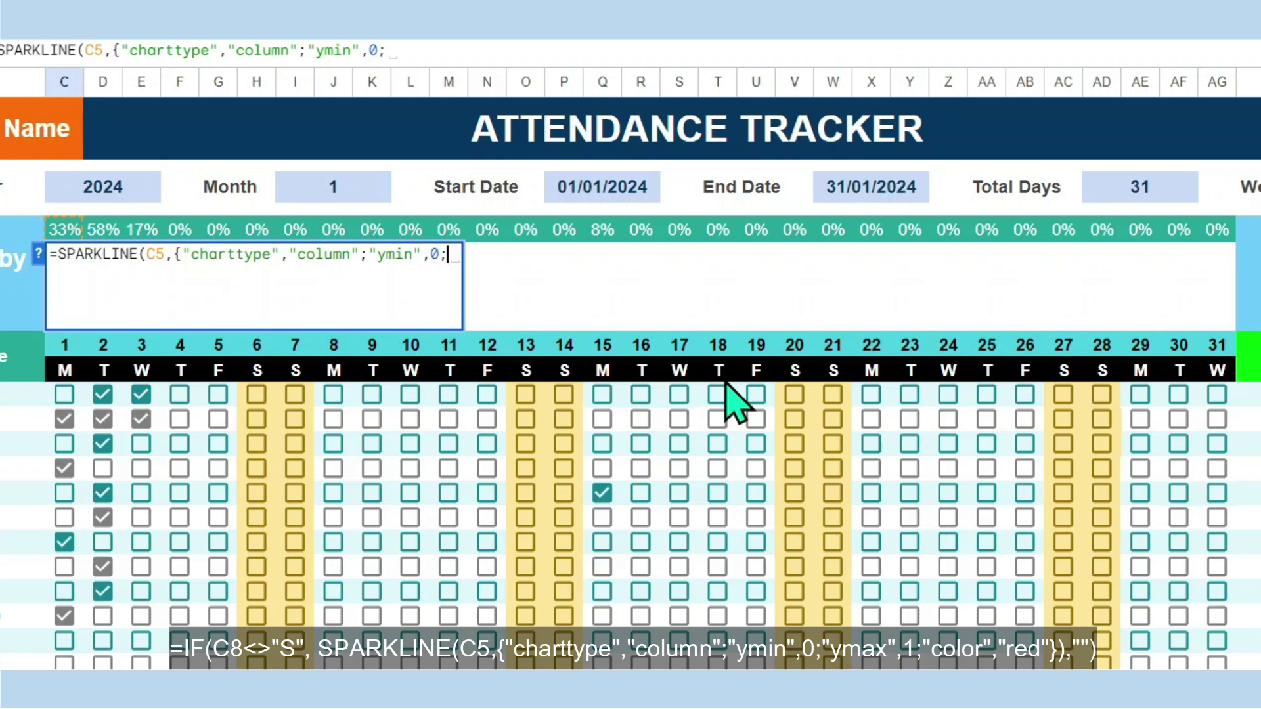
pyautogui.write('"ymax",')
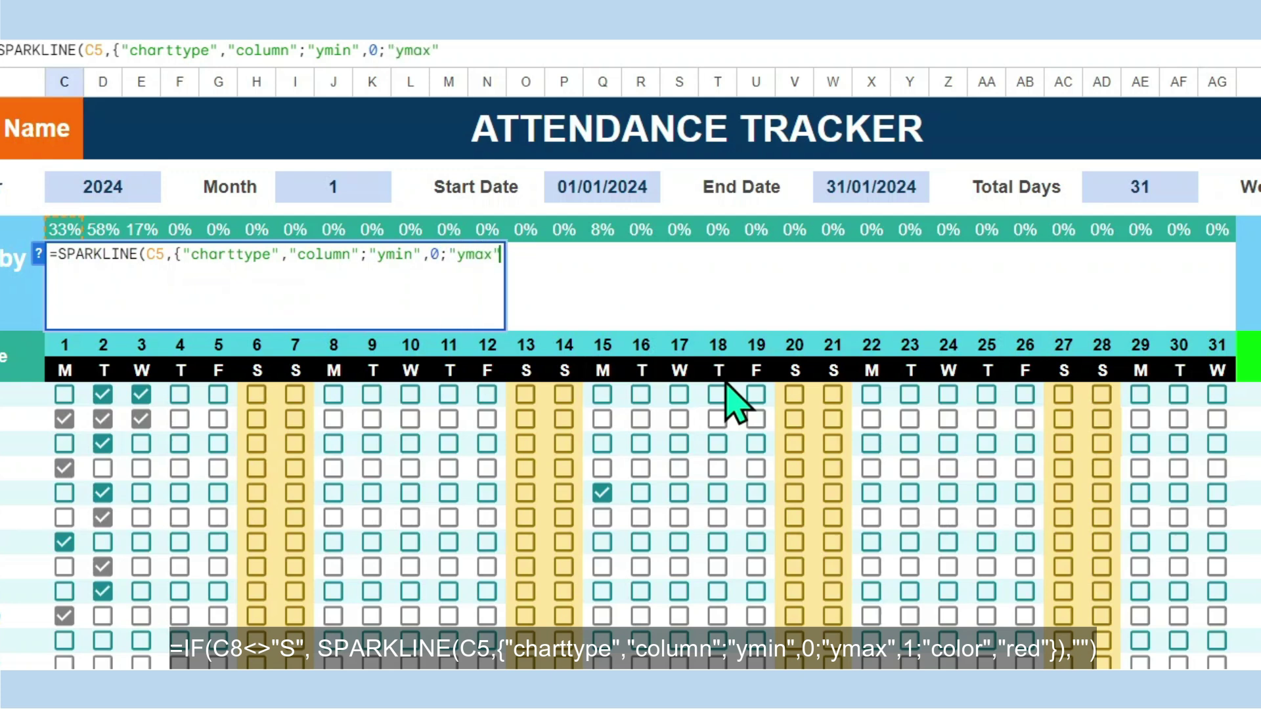
pyautogui.write('1')
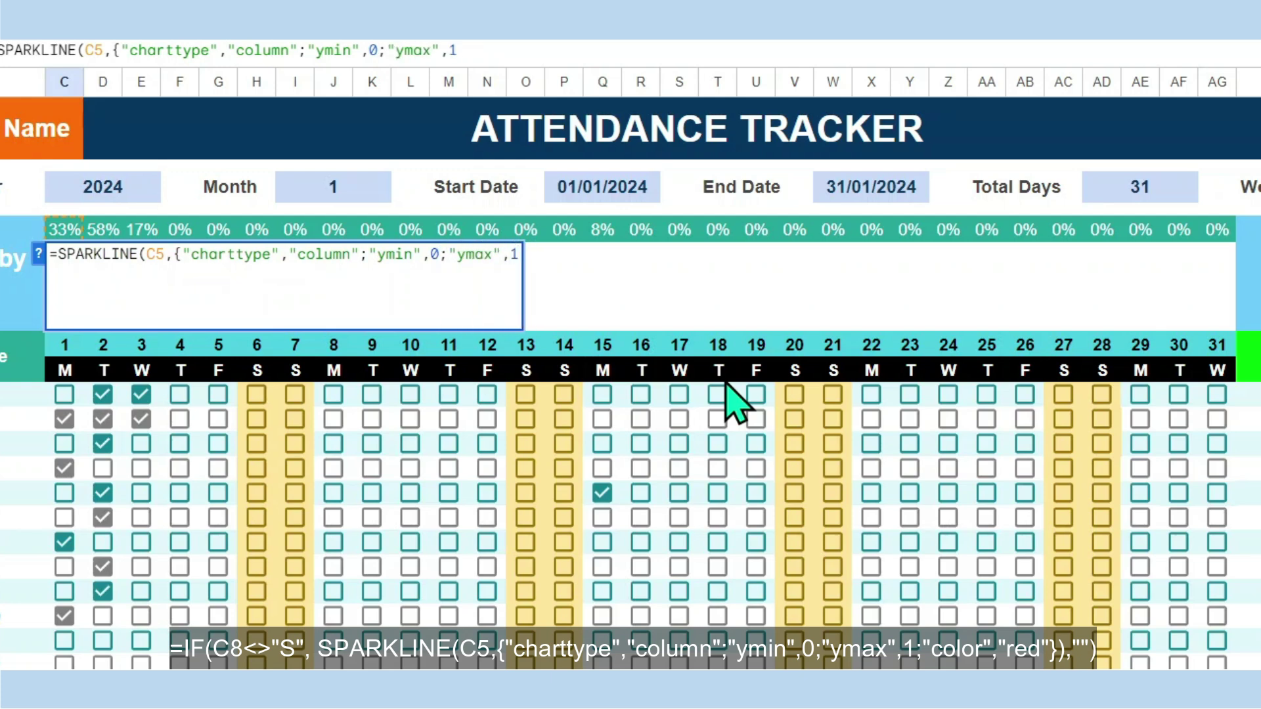
pyautogui.write(';""')
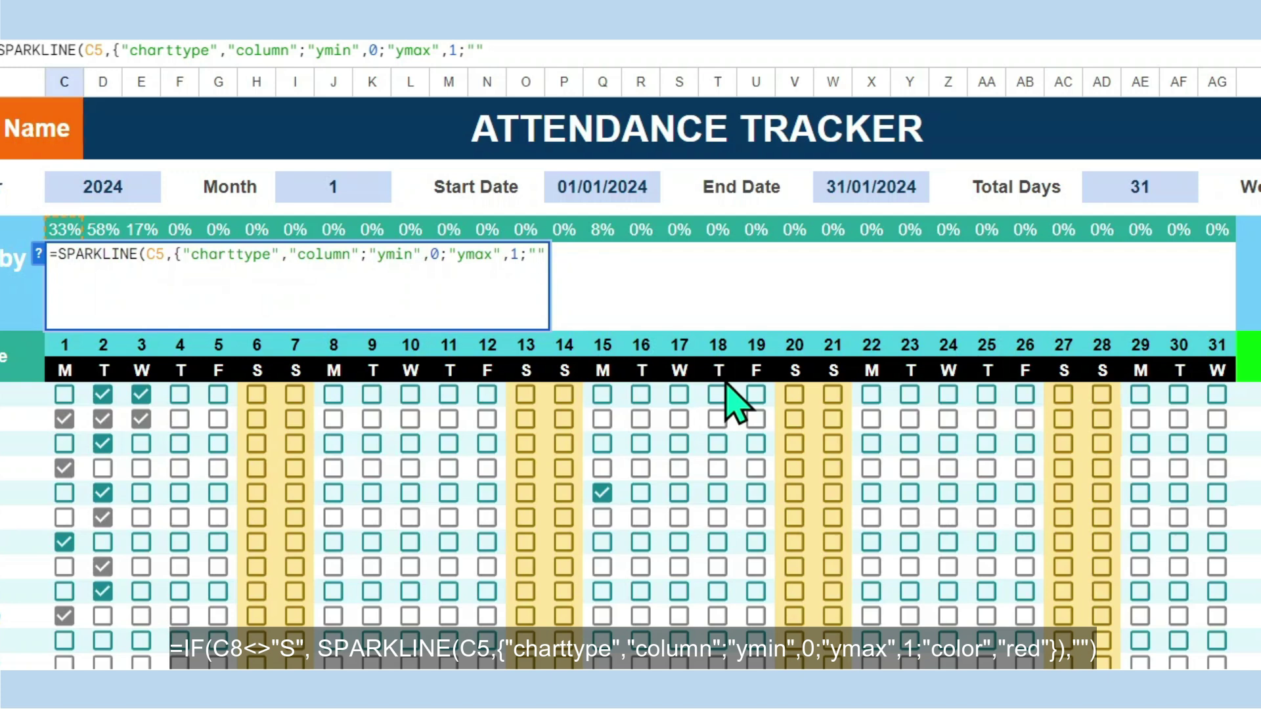
pyautogui.write('color')
pyautogui.write(',')
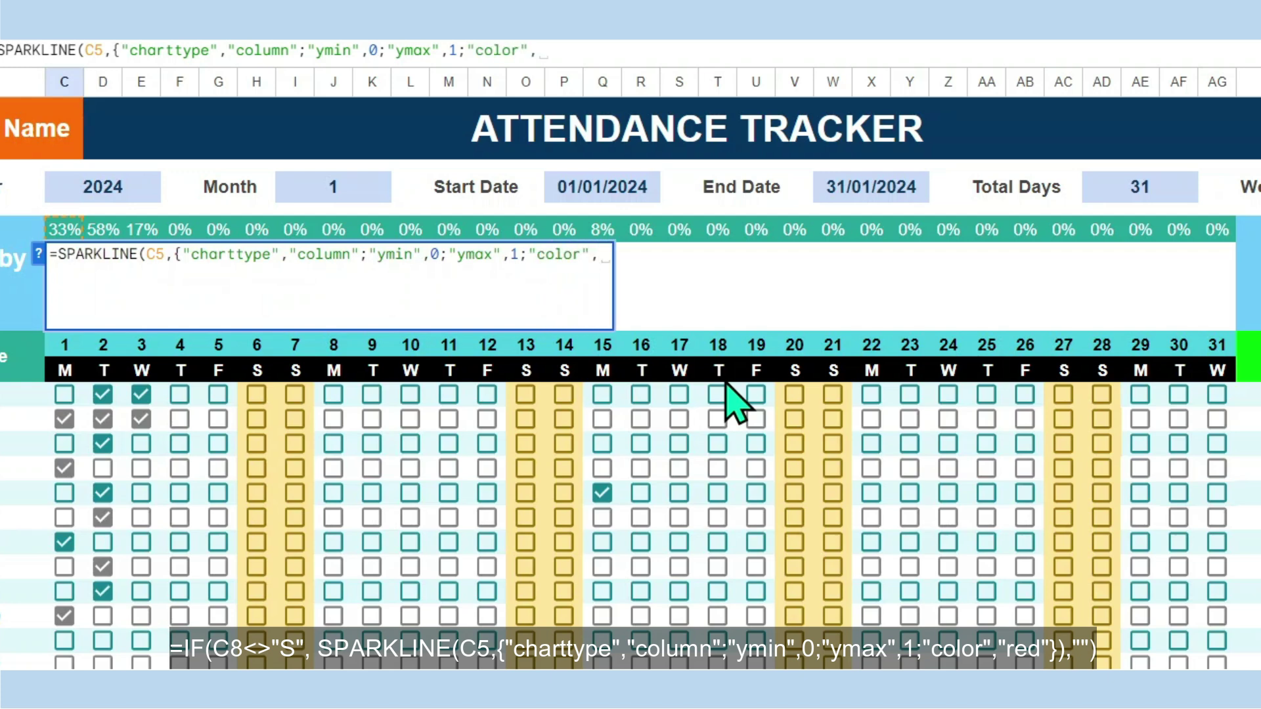
pyautogui.write('""red')
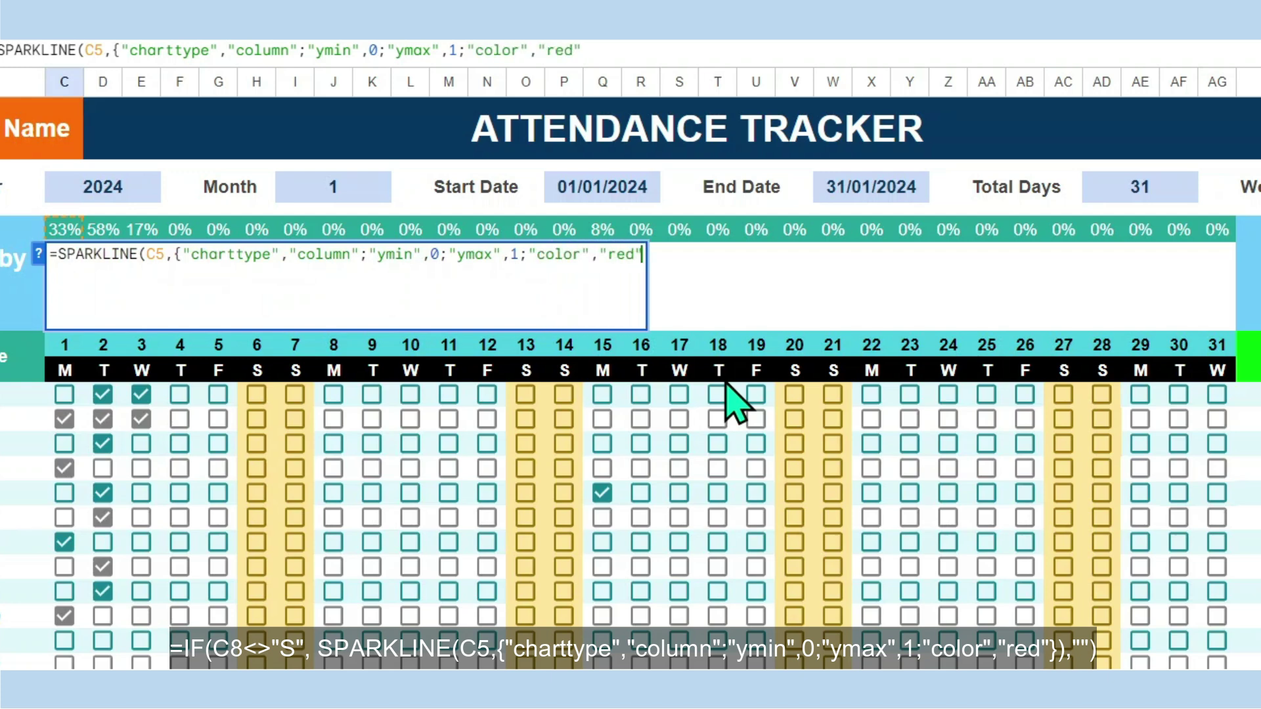
pyautogui.write('})')
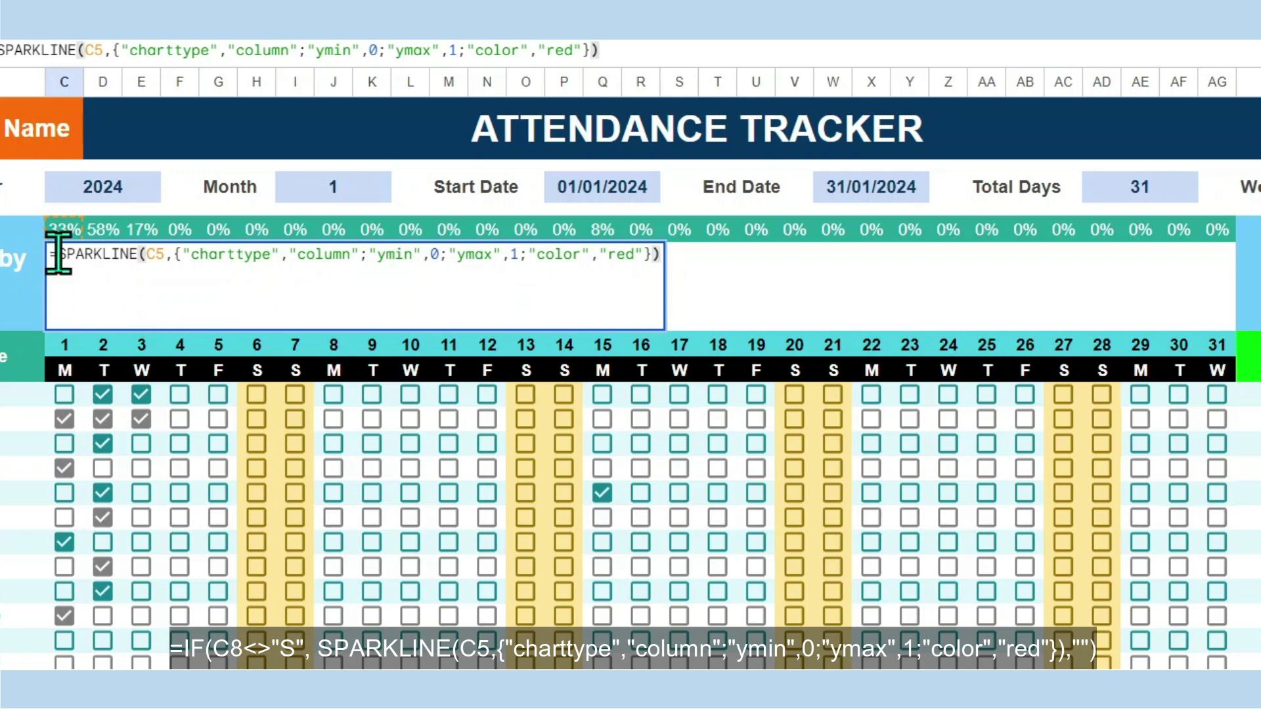
# Wrap the C6 sparkline in IF(C8<>"S", …,"") so that weekend columns stay blank, and enter the formula.
pyautogui.click(58, 255)
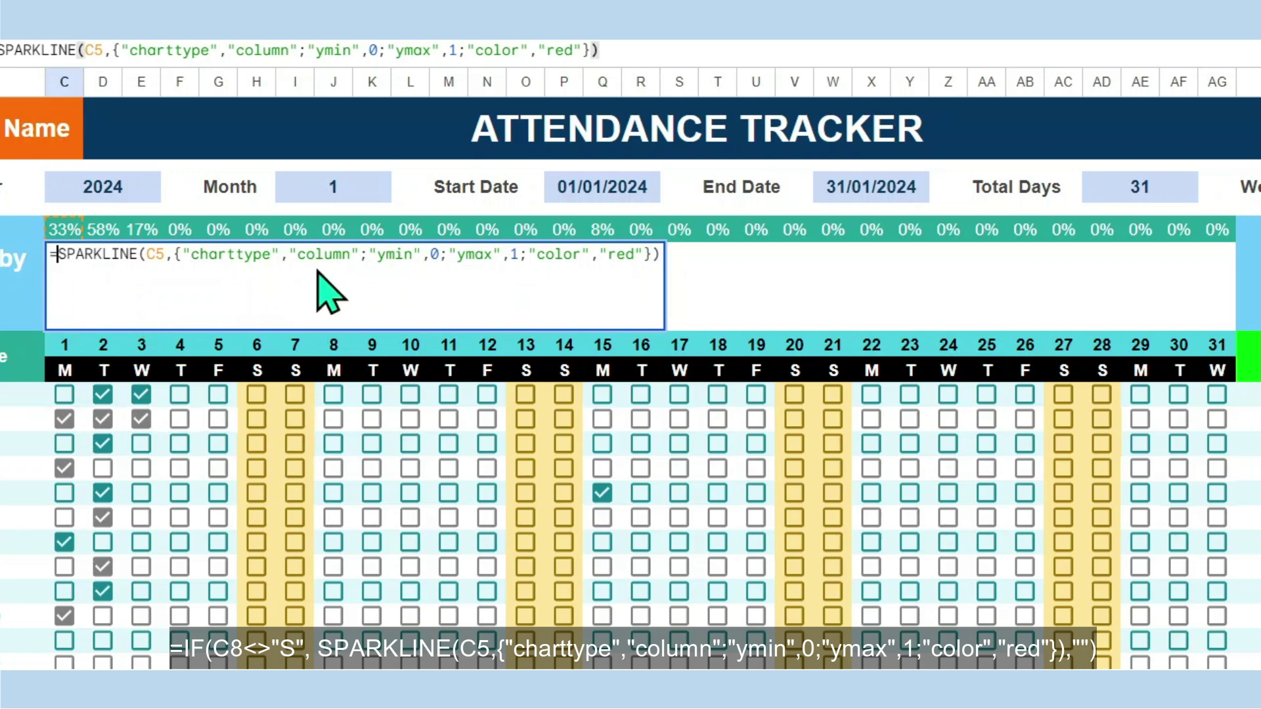
pyautogui.write('IF')
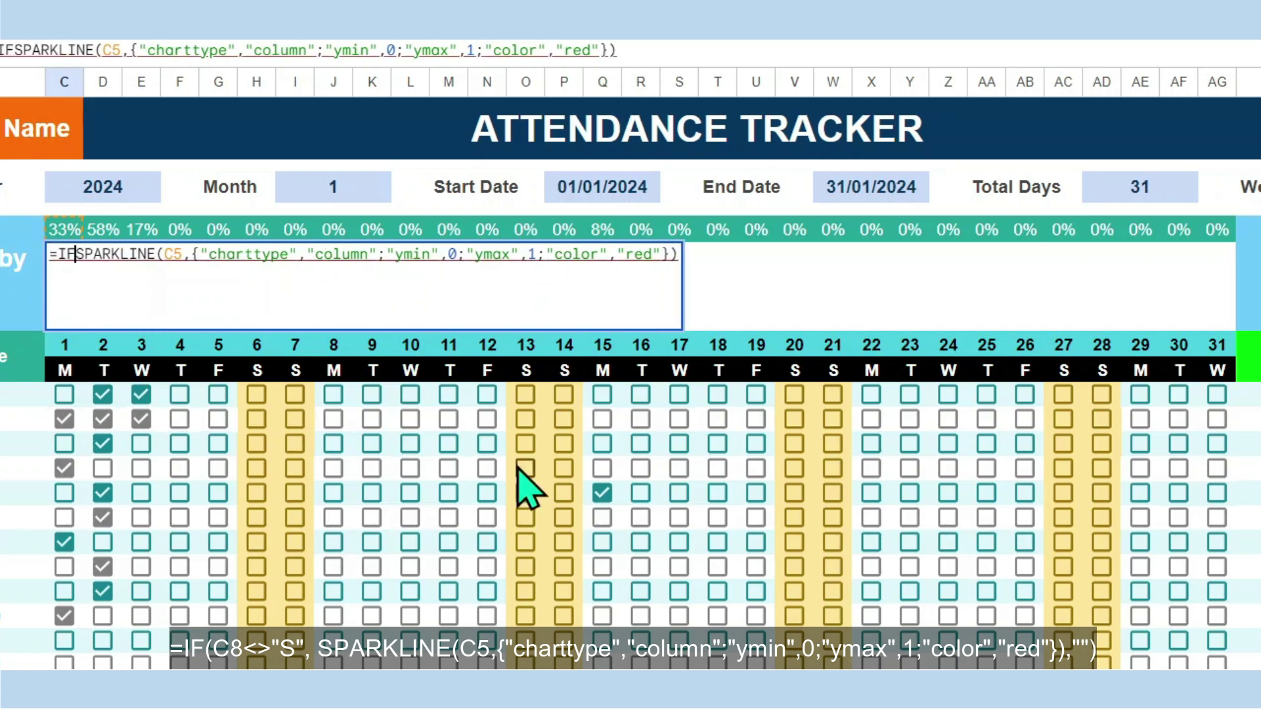
pyautogui.write('(')
pyautogui.click(66, 367)
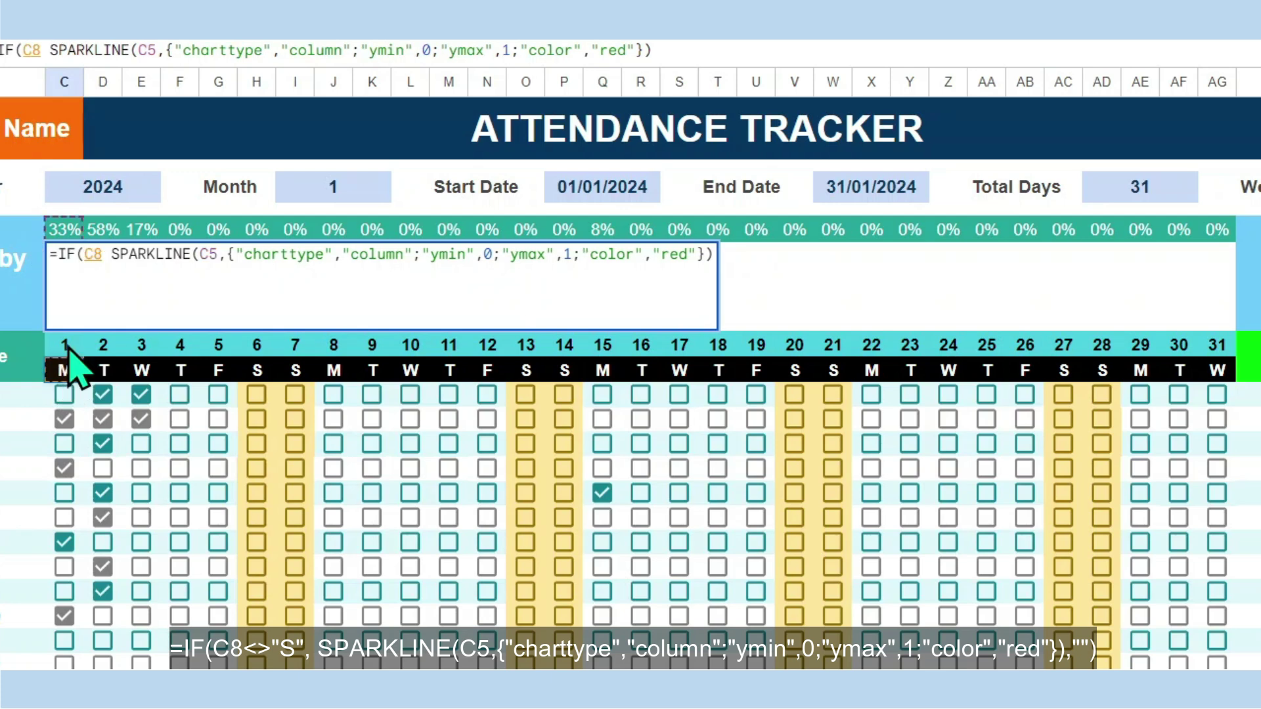
pyautogui.write('<>')
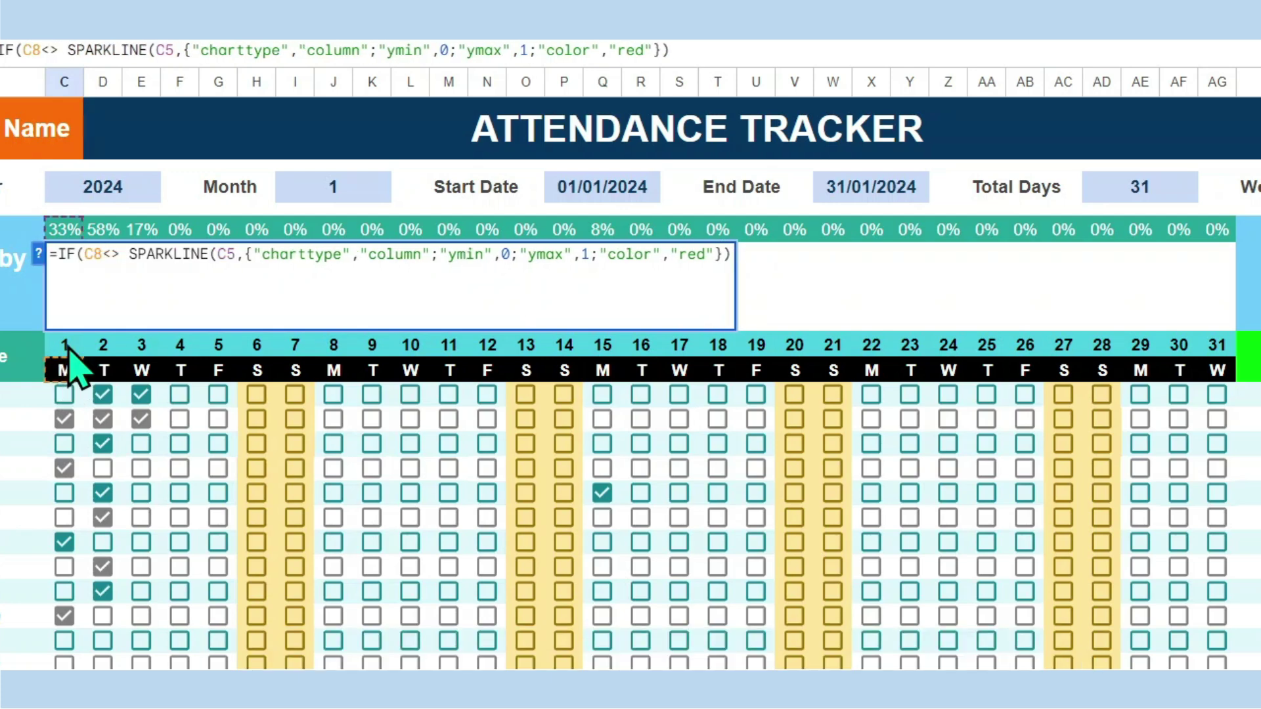
pyautogui.write('"S",')
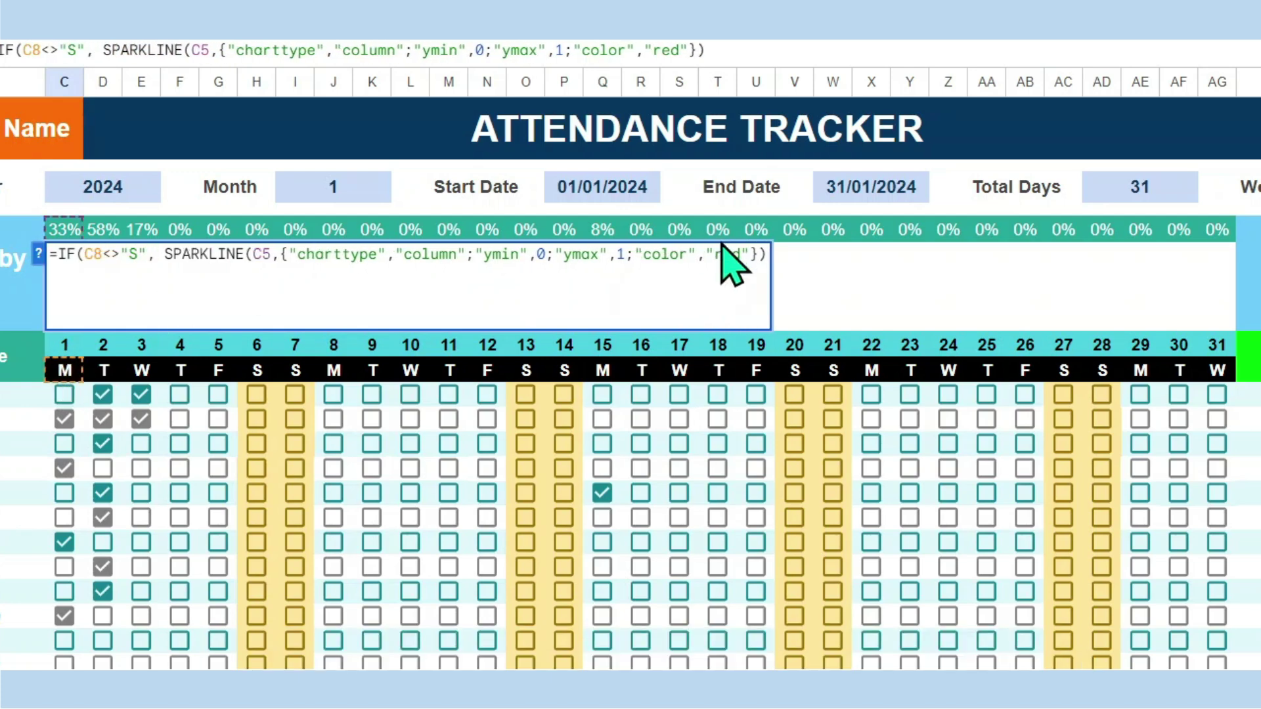
pyautogui.write(', ')
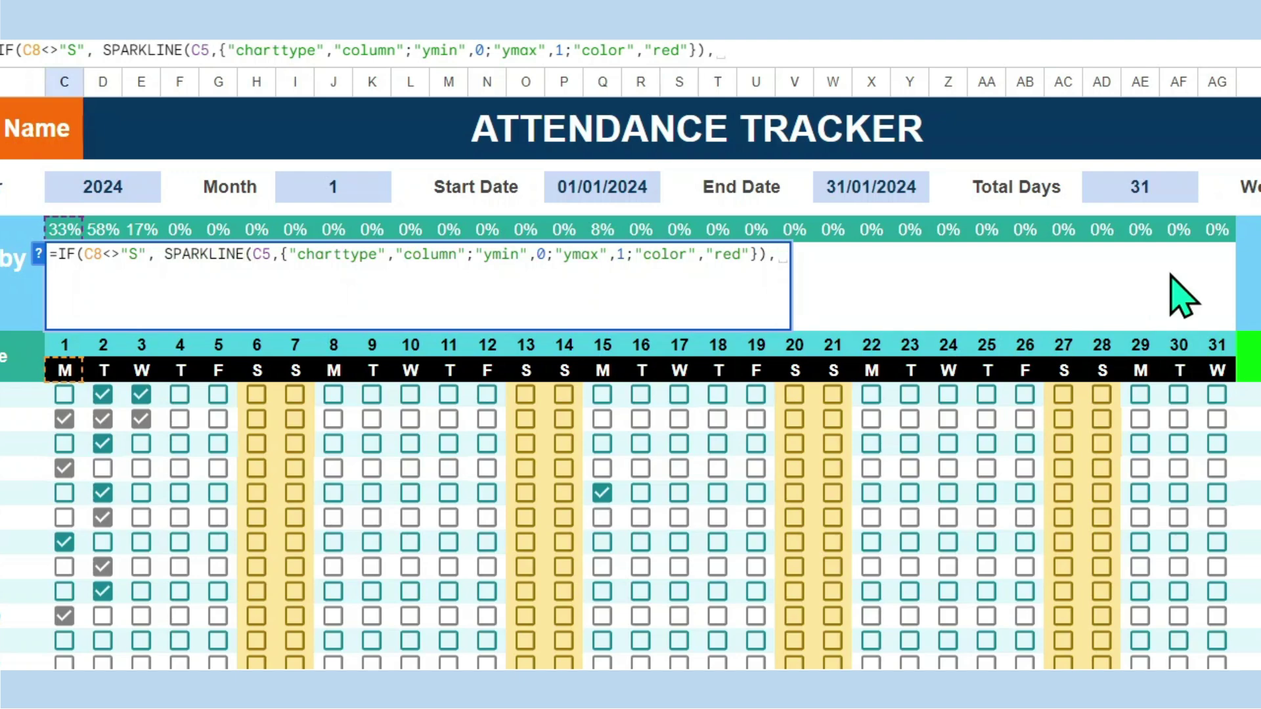
pyautogui.write('"")')
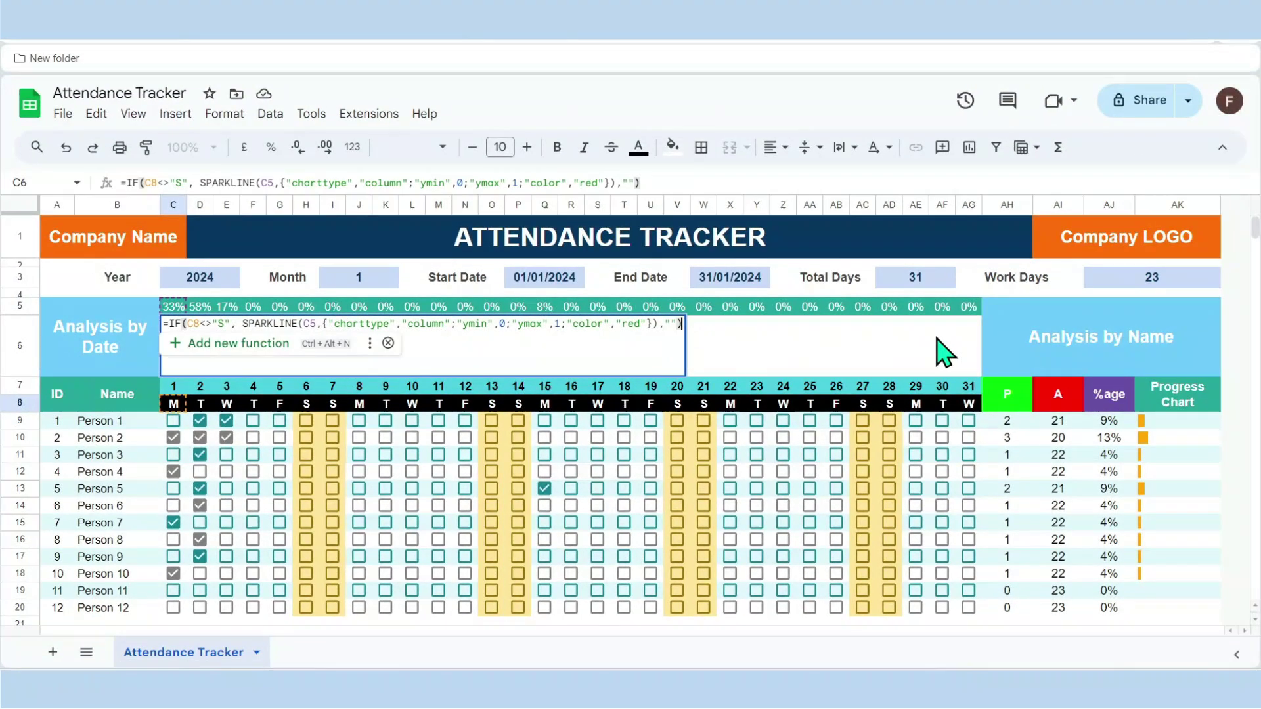
pyautogui.press('Return')
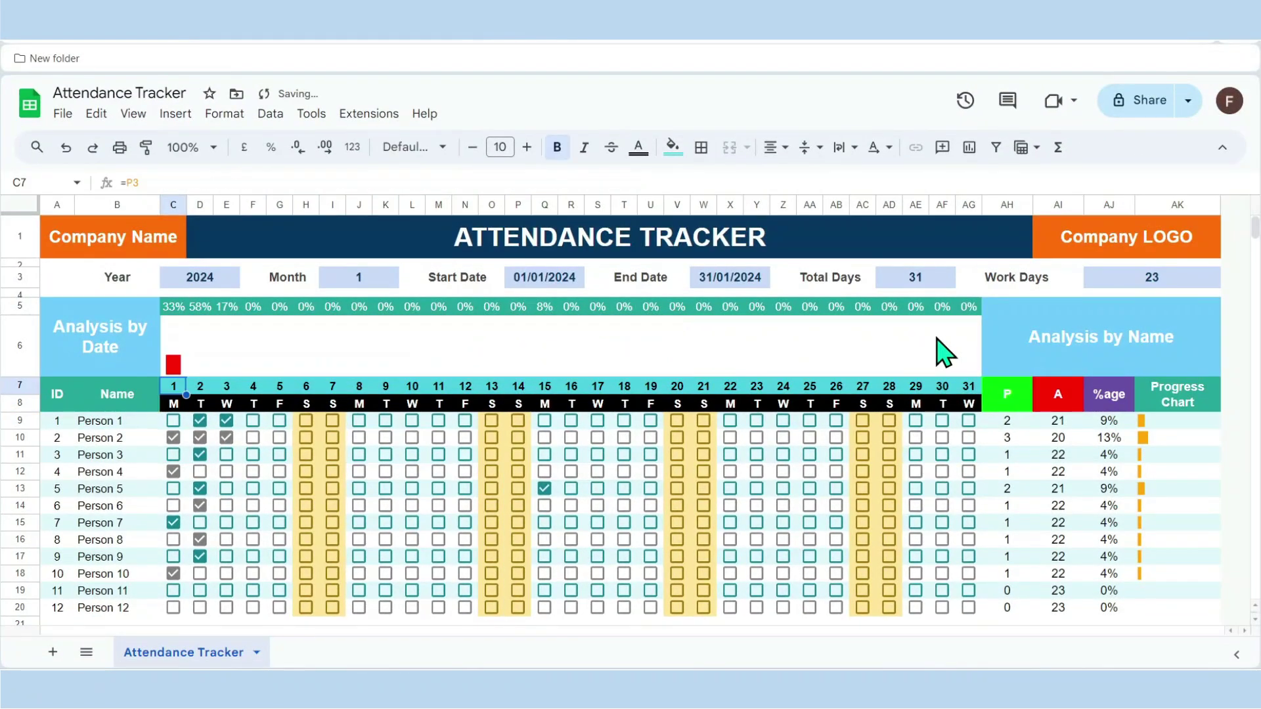
# Fill the column sparkline formula from C6 across to AG6.
pyautogui.press('Up')
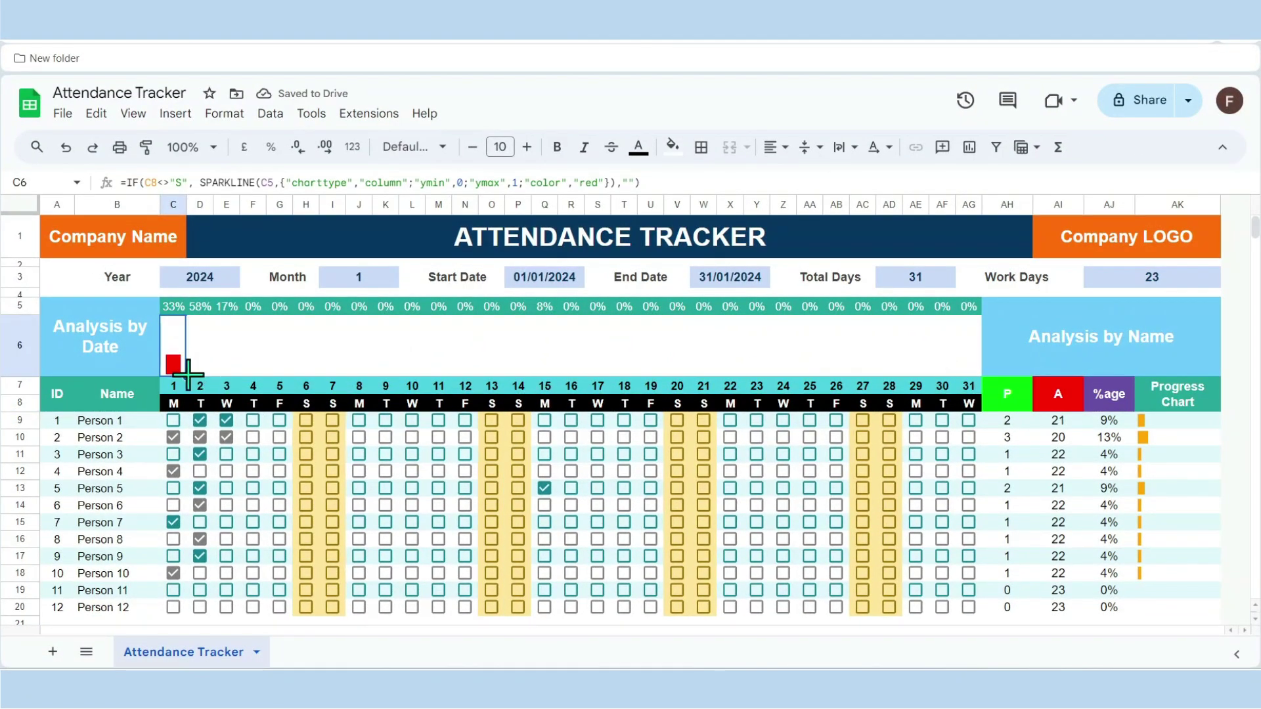
pyautogui.moveTo(411, 352); pyautogui.dragTo(912, 365)
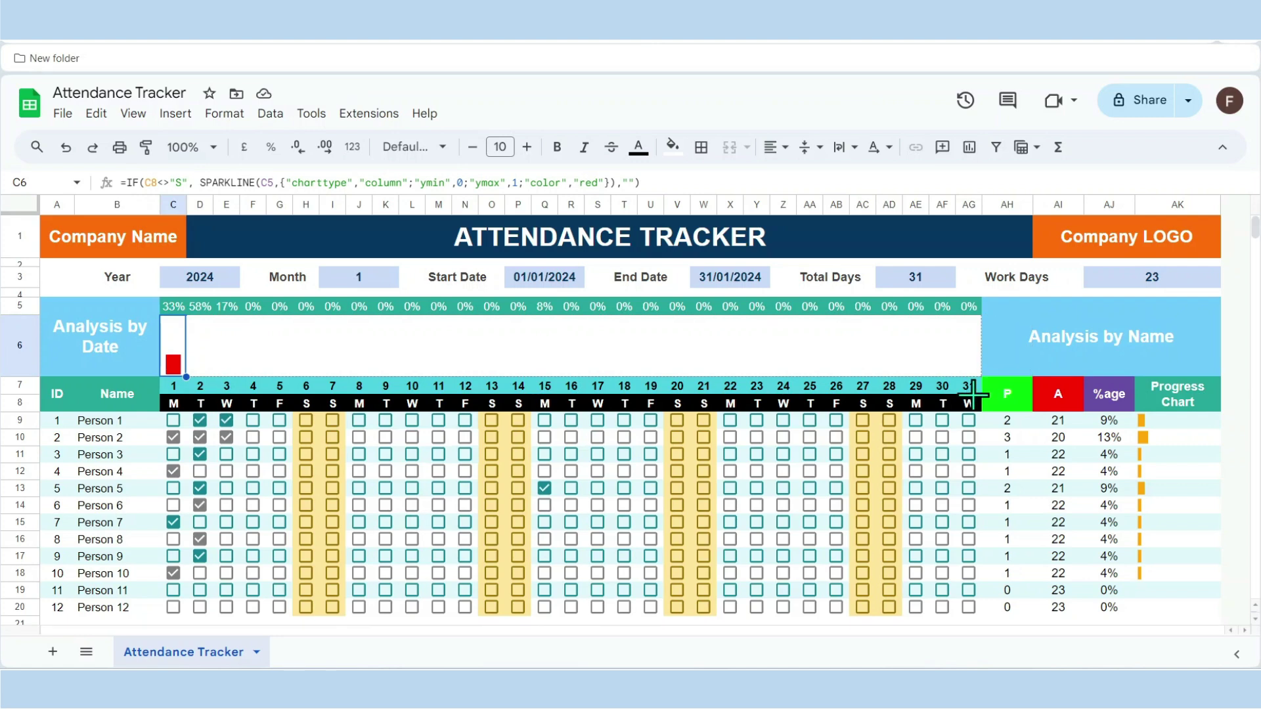
pyautogui.moveTo(972, 392); pyautogui.dragTo(971, 394)
# Mark Person 1, Person 3 and Person 4 as present on Sunday, day 7, to test the weekend condition.
pyautogui.click(332, 421)
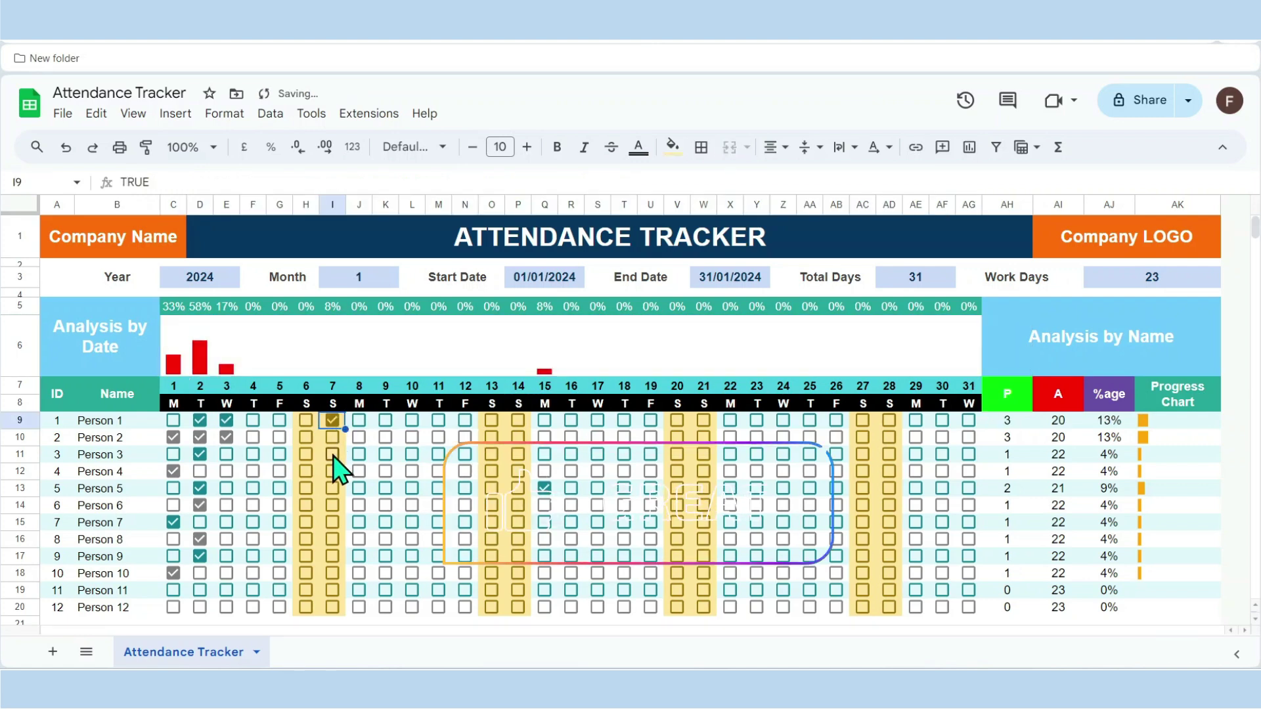
pyautogui.click(332, 454)
pyautogui.click(333, 472)
# Mark Person 1 as present on days 8, 10 and 11 to test the weekday column charts.
pyautogui.click(359, 421)
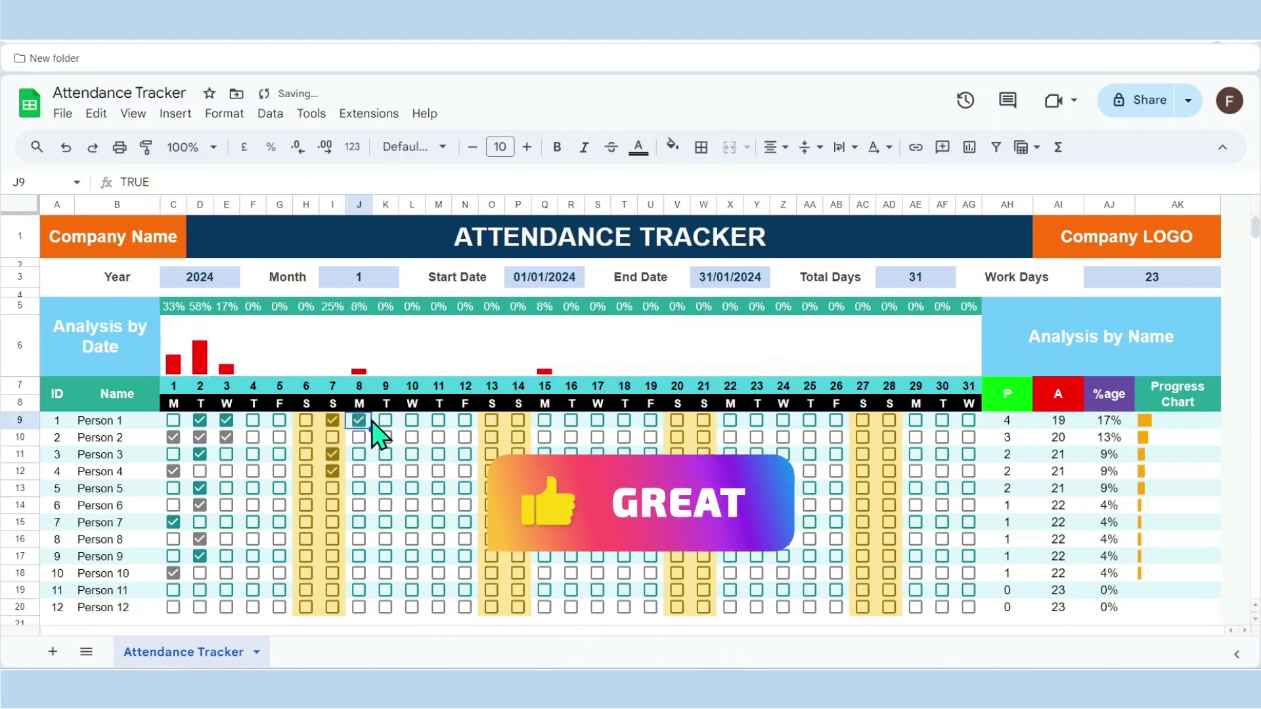
pyautogui.click(385, 420)
pyautogui.click(412, 420)
pyautogui.click(438, 421)
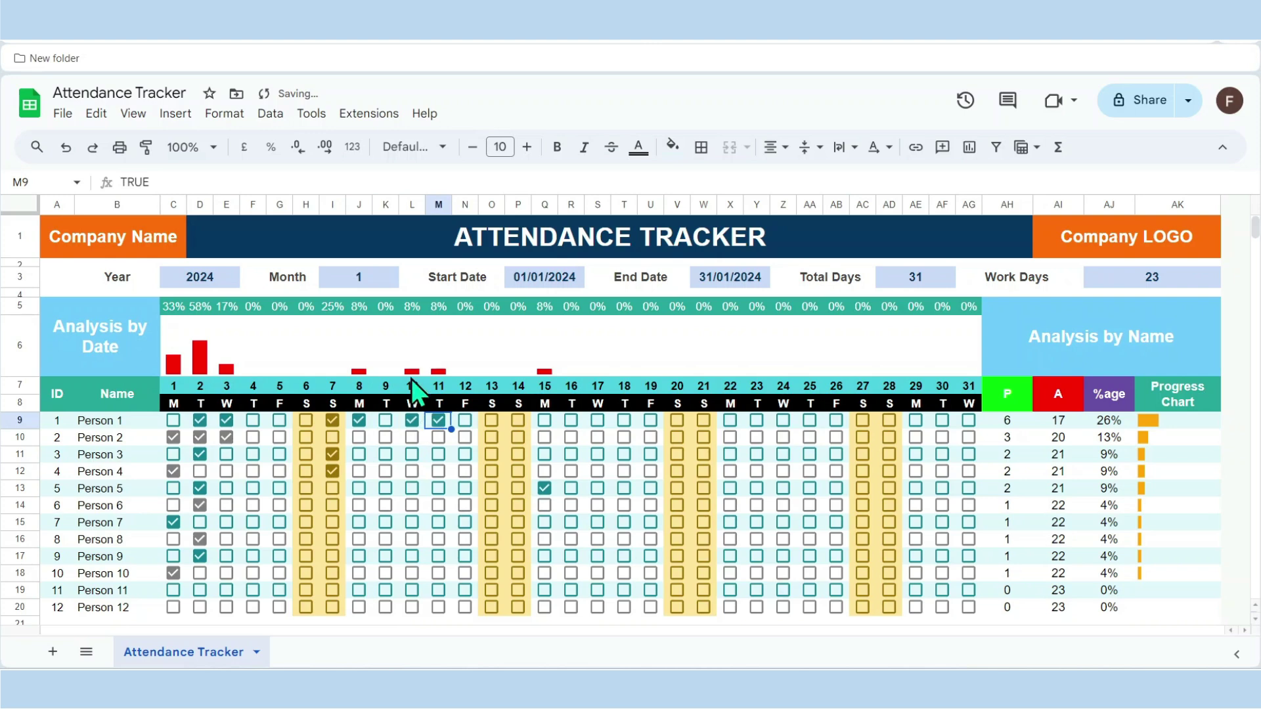
# Clear the day 7 attendance marks of Person 1, Person 3 and Person 4.
pyautogui.click(332, 421)
pyautogui.click(332, 454)
pyautogui.click(332, 472)
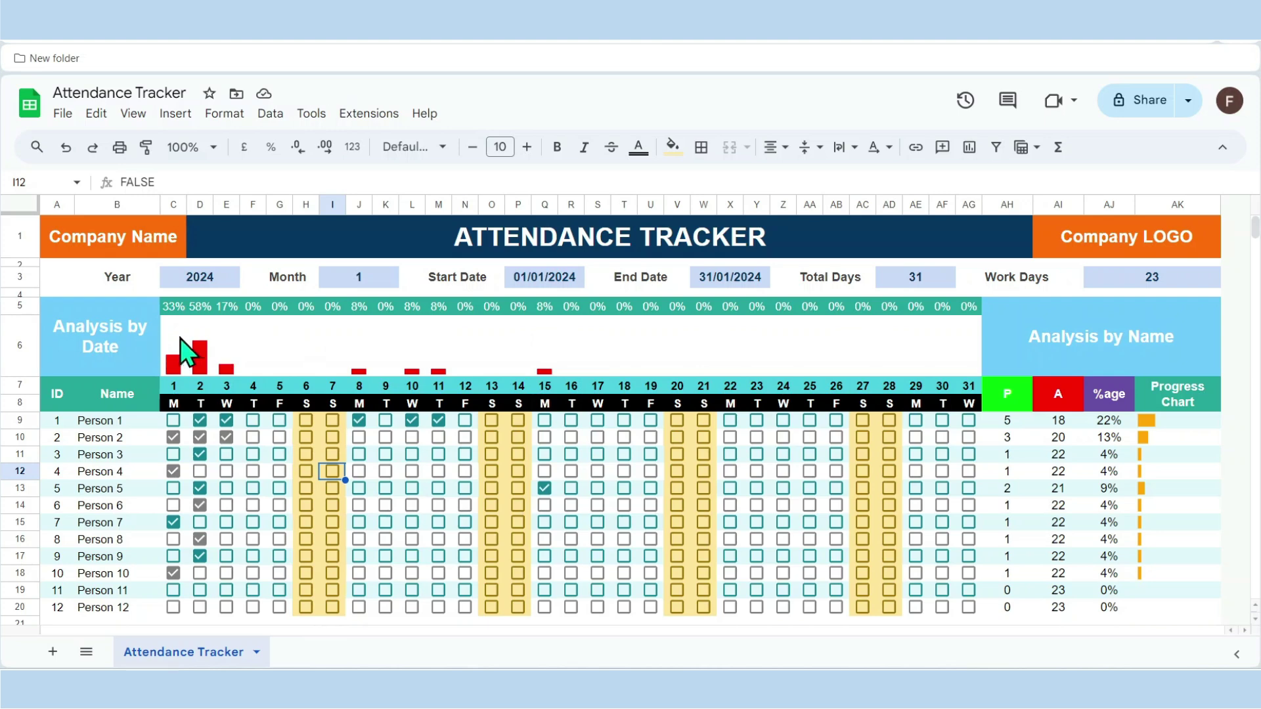
# Add a conditional format rule to C6:AG6 using the custom formula =C$8="S".
pyautogui.moveTo(175, 352); pyautogui.dragTo(973, 354)
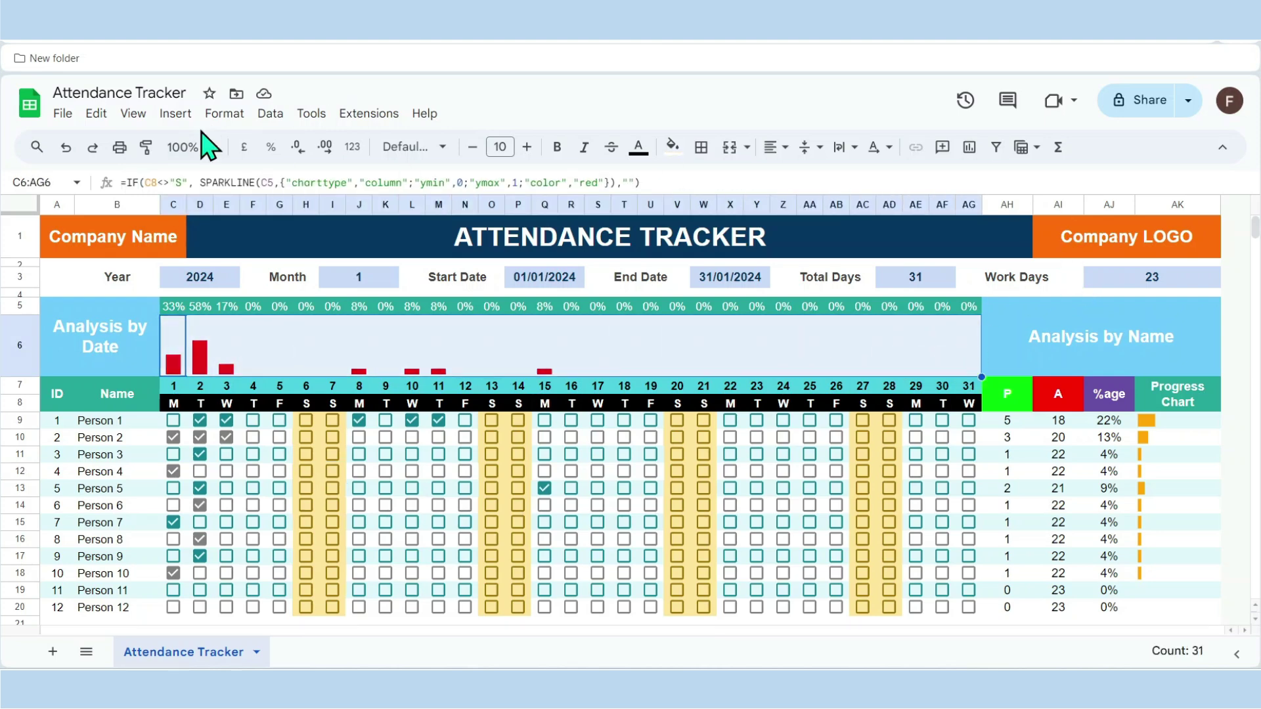
pyautogui.click(224, 115)
pyautogui.click(308, 404)
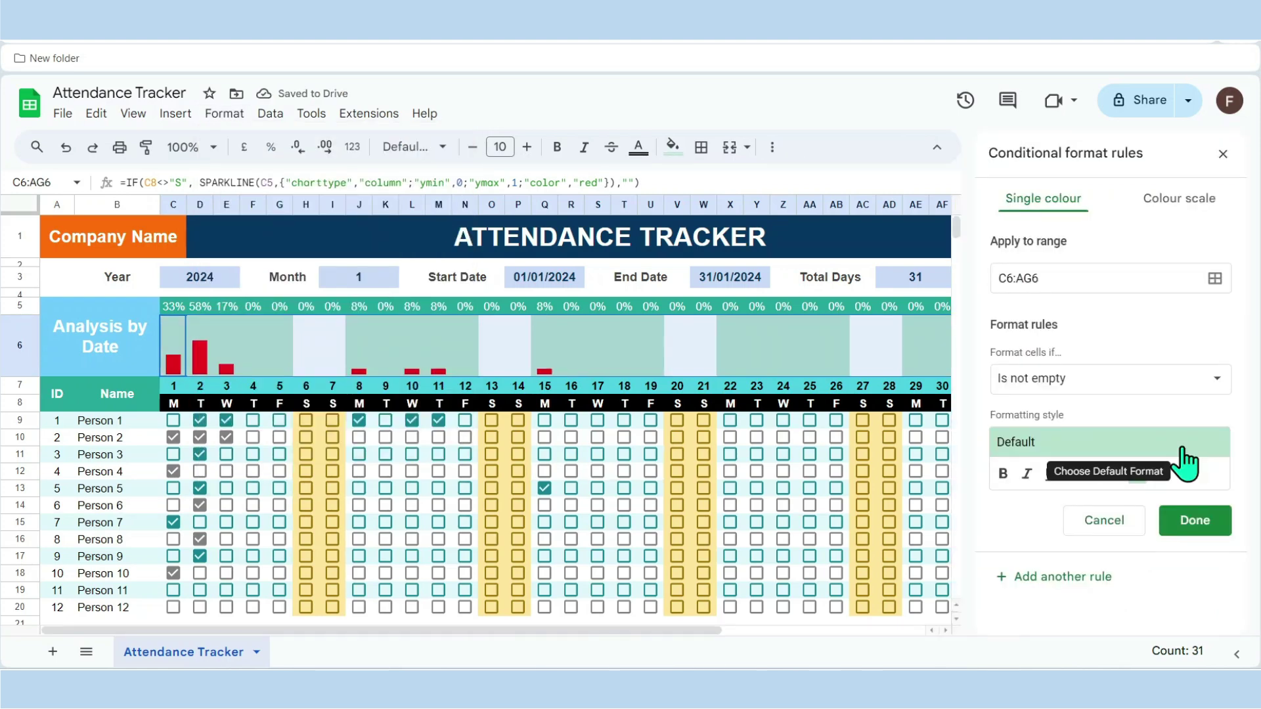
pyautogui.click(1084, 384)
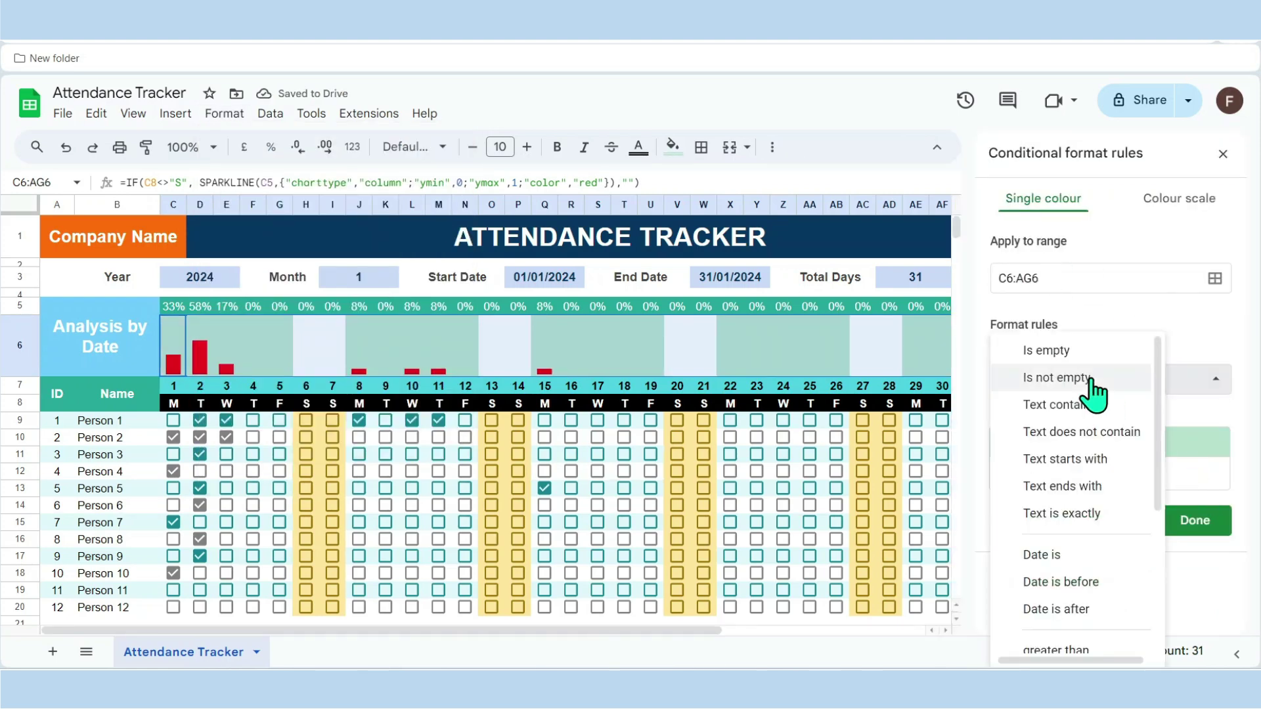
pyautogui.scroll(-5, 1092, 591)
pyautogui.click(1051, 638)
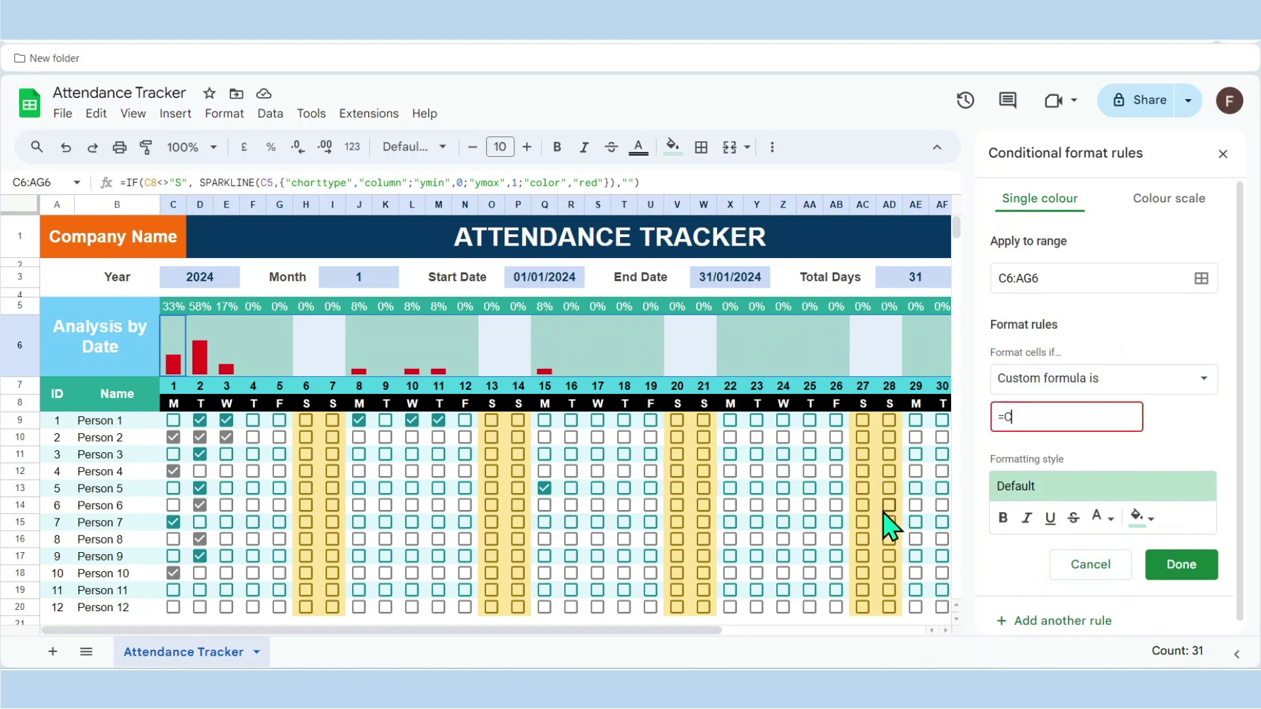
pyautogui.write('=C$8')
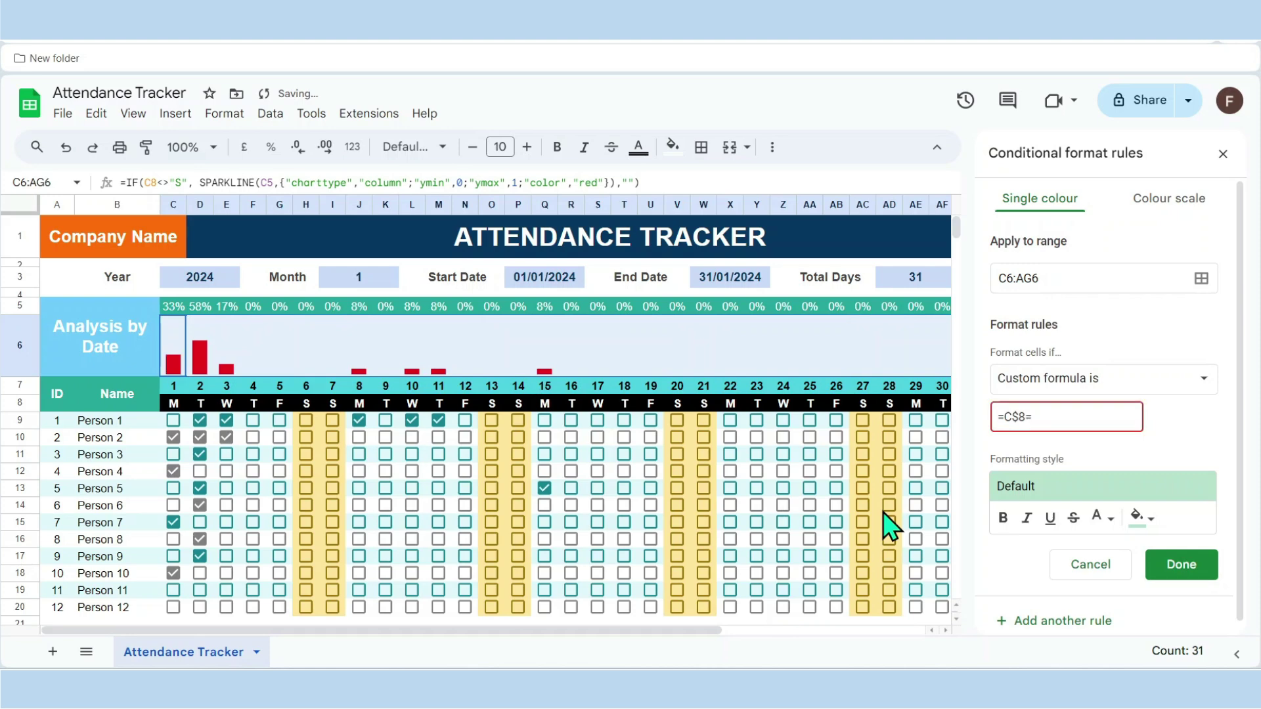
pyautogui.write('="S')
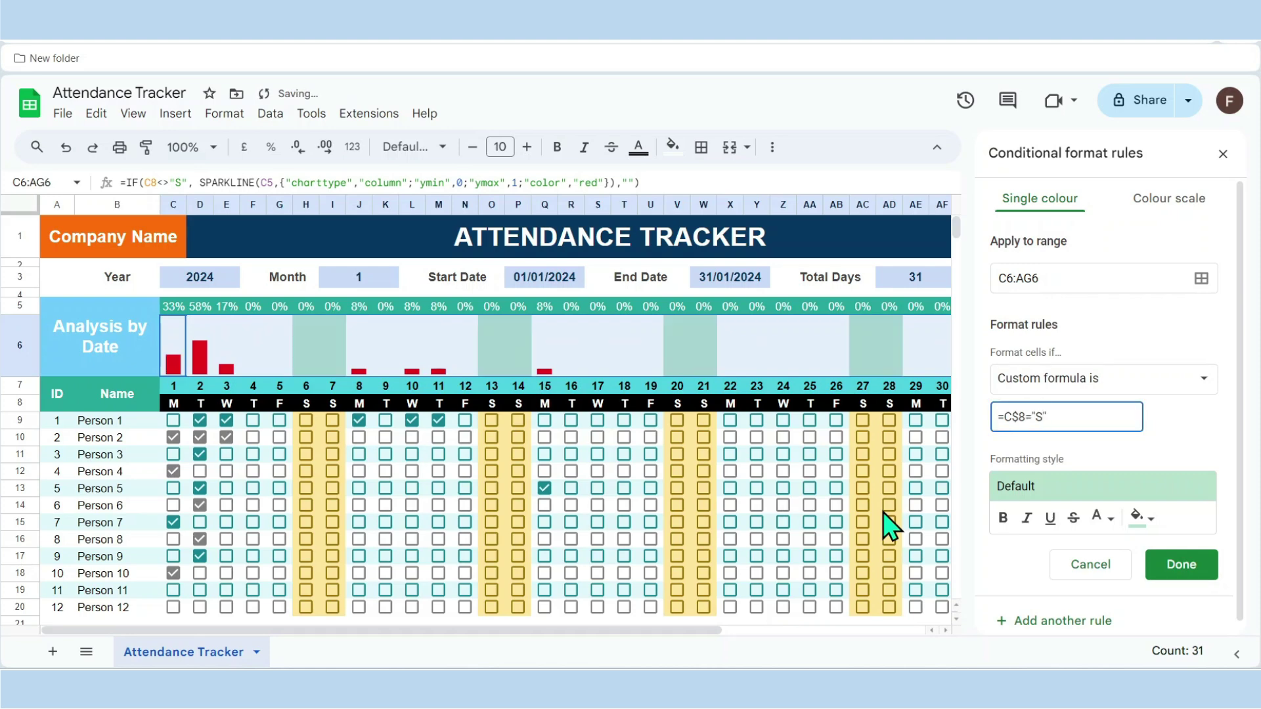
# Set the weekend rule's fill colour to light yellow 2 and save the rule.
pyautogui.click(1140, 519)
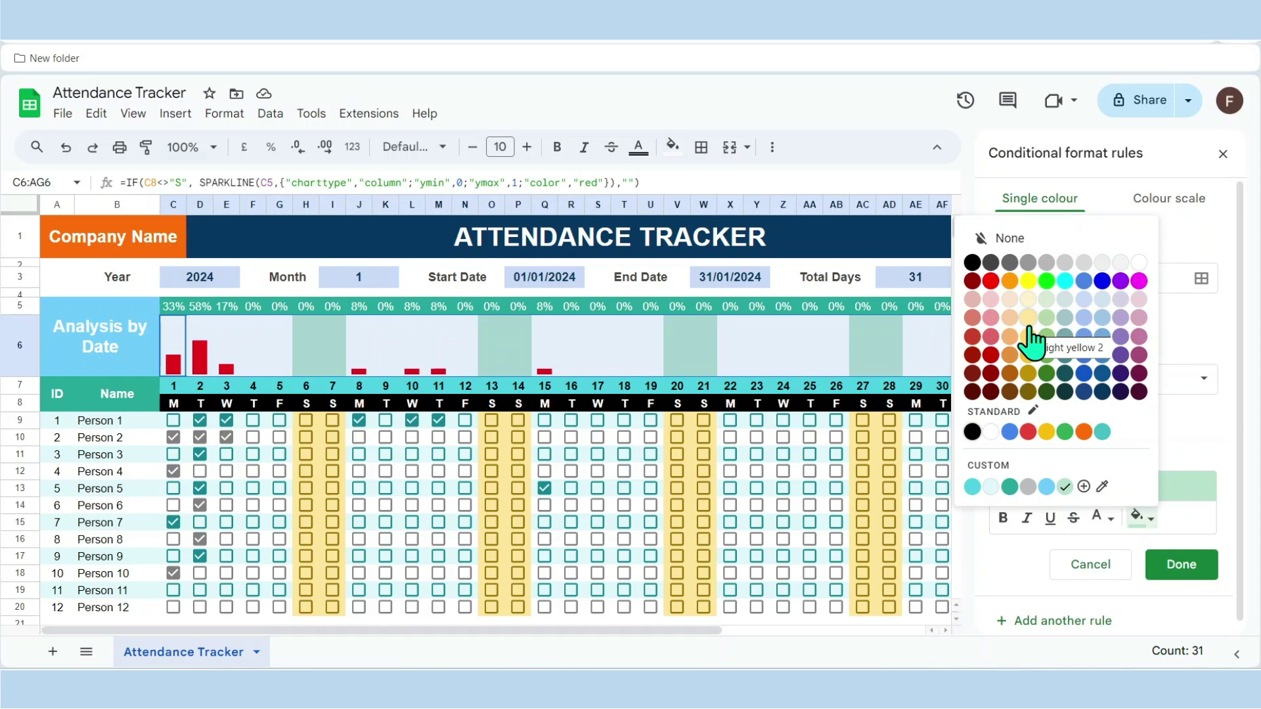
pyautogui.click(1191, 419)
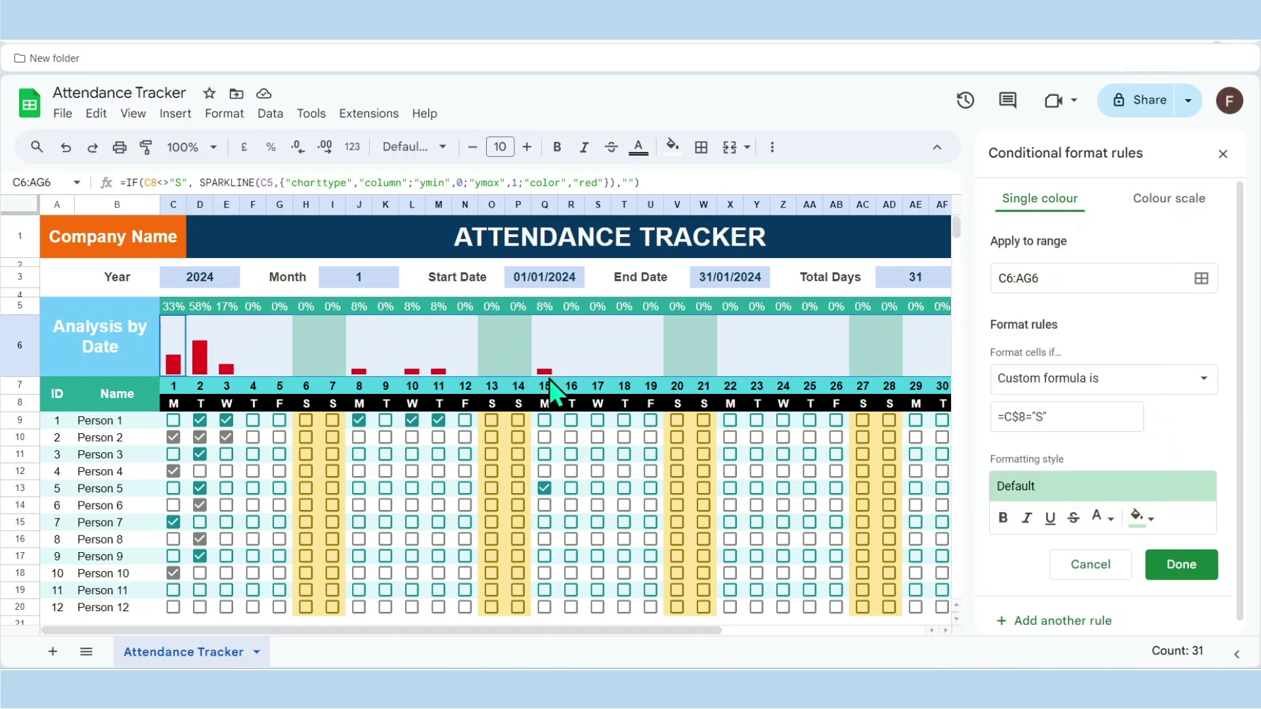
pyautogui.click(1143, 518)
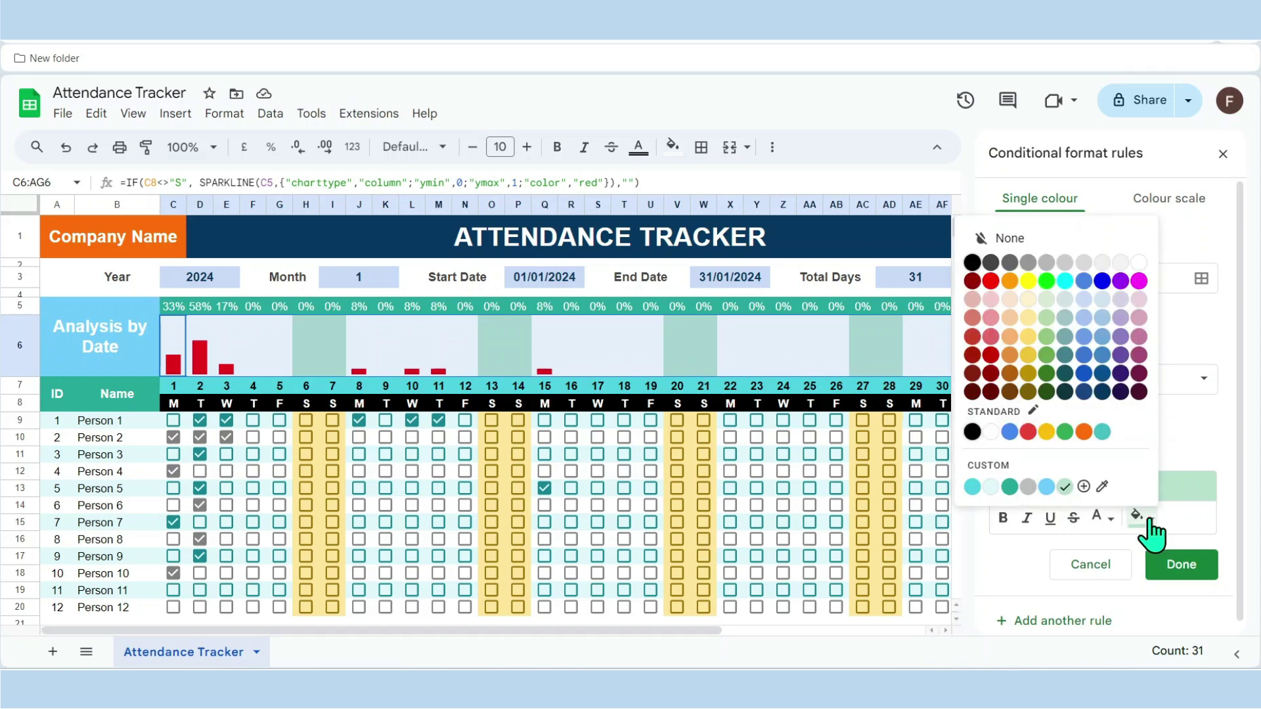
pyautogui.click(1030, 300)
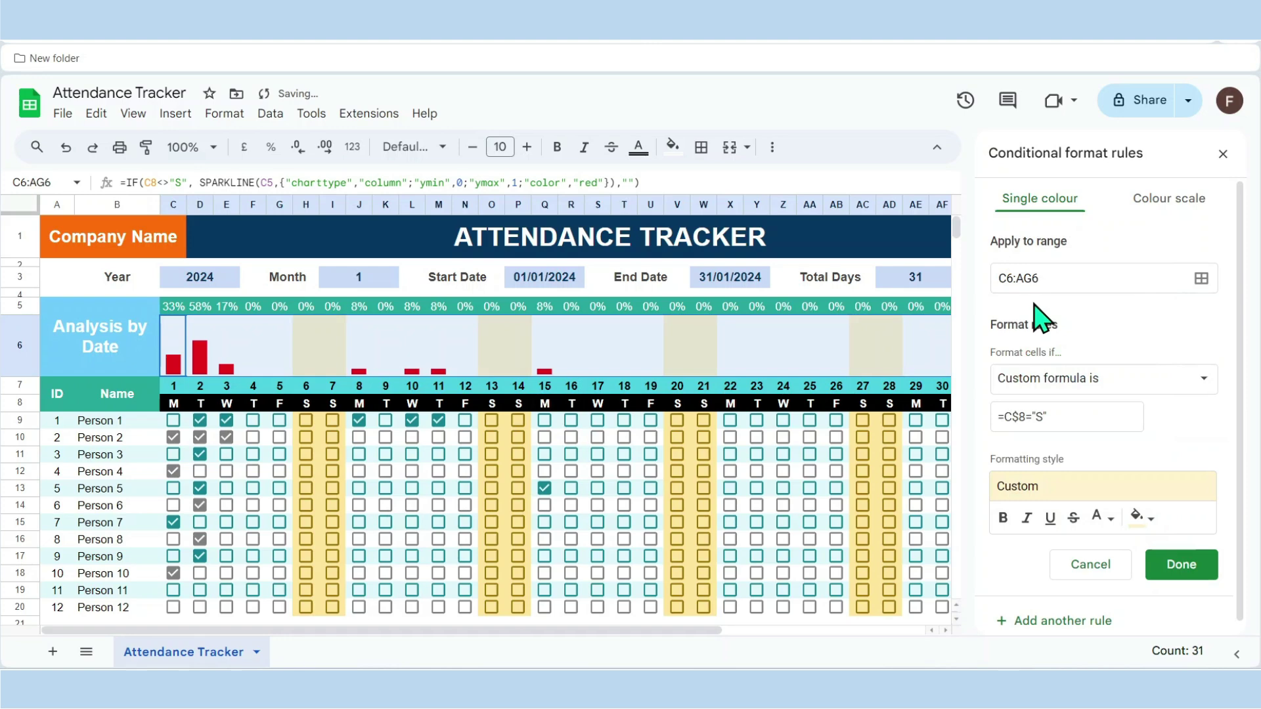
pyautogui.click(1142, 517)
pyautogui.click(1034, 317)
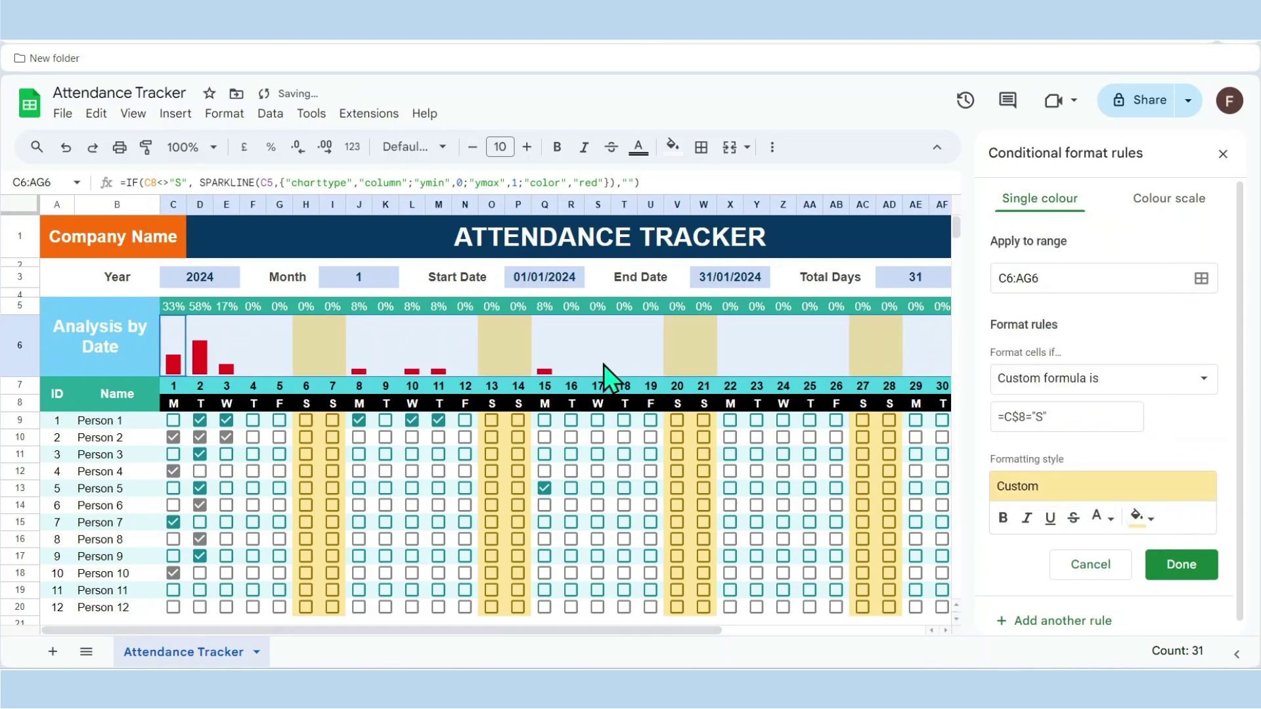
pyautogui.click(1187, 562)
pyautogui.click(519, 365)
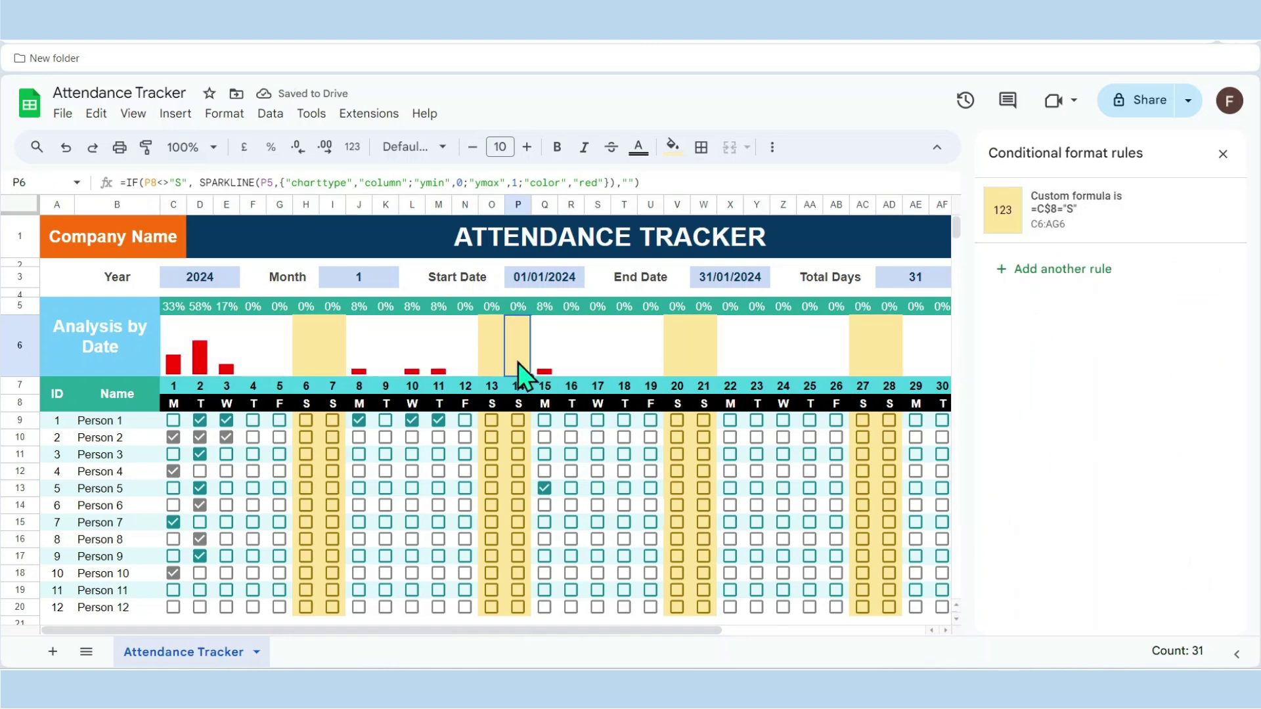
pyautogui.click(1223, 155)
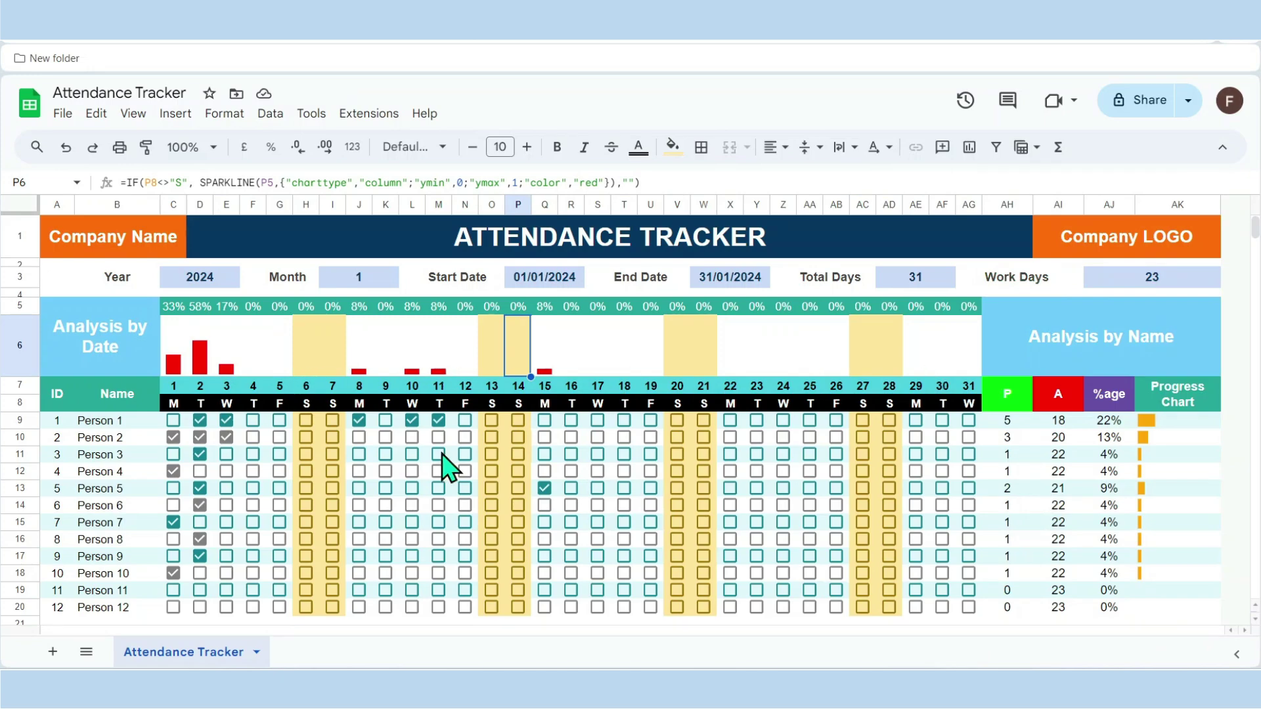
# Clear Person 5's attendance mark on day 15.
pyautogui.click(545, 488)
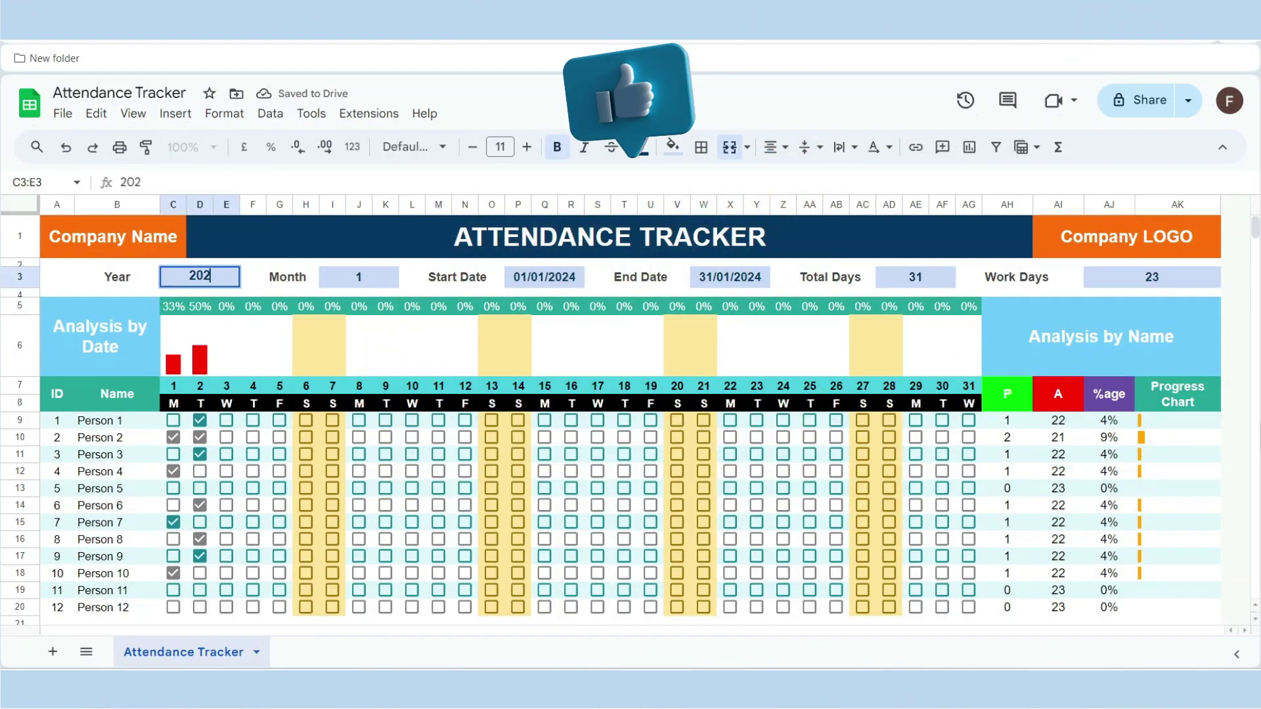
# Test the calendar with the years 2025, 2026 and 2027, and return the year to 2024.
pyautogui.write('5')
pyautogui.press('Tab')
pyautogui.click(200, 277)
pyautogui.write('2026')
pyautogui.press('Return')
pyautogui.click(199, 276)
pyautogui.write('2027')
pyautogui.press('Return')
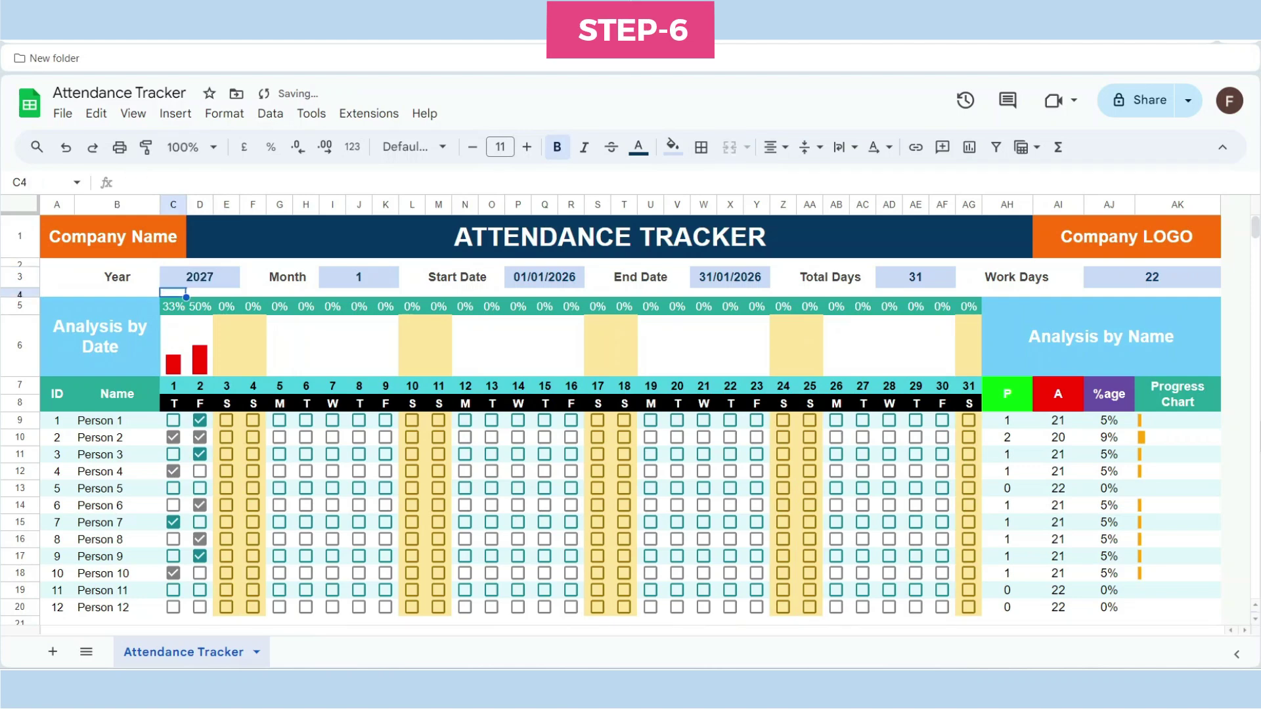
pyautogui.click(199, 276)
pyautogui.write('2024')
# Test the calendar with months 2, 3 and 4, and return the month to 1.
pyautogui.click(358, 276)
pyautogui.write('2')
pyautogui.press('Return')
pyautogui.click(359, 277)
pyautogui.write('3')
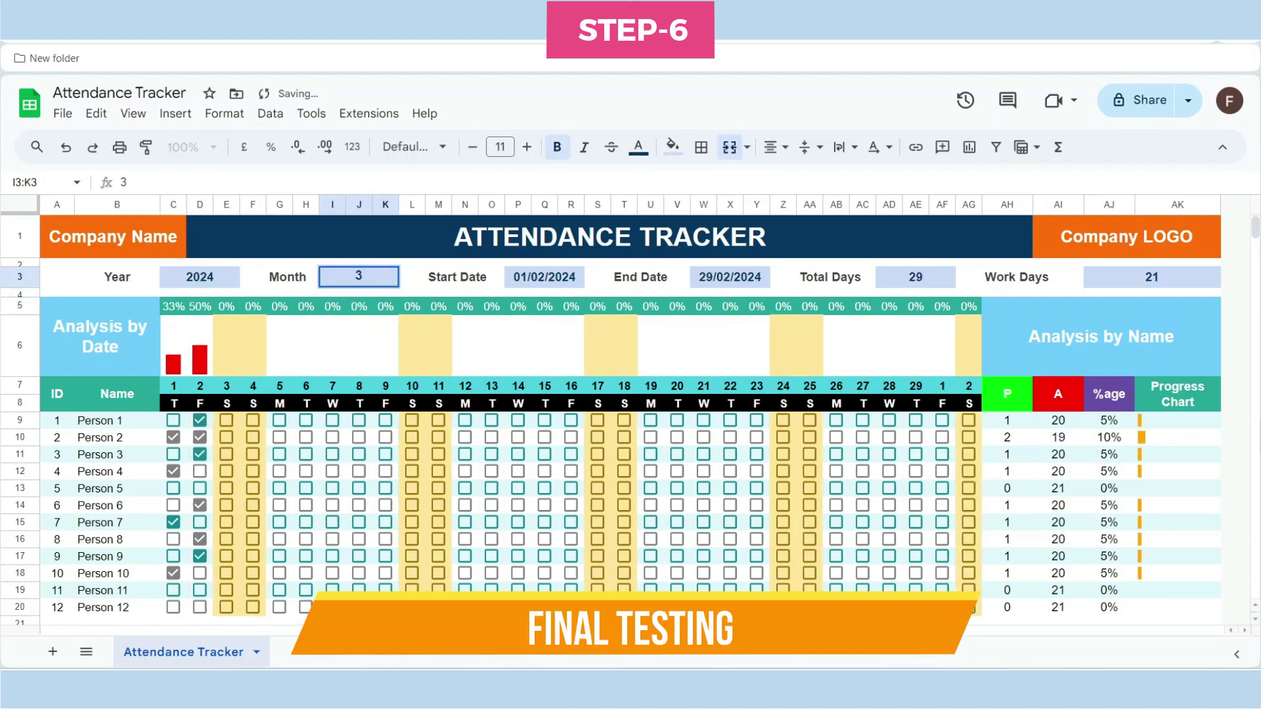
pyautogui.press('Return')
pyautogui.click(359, 276)
pyautogui.write('4')
pyautogui.press('Return')
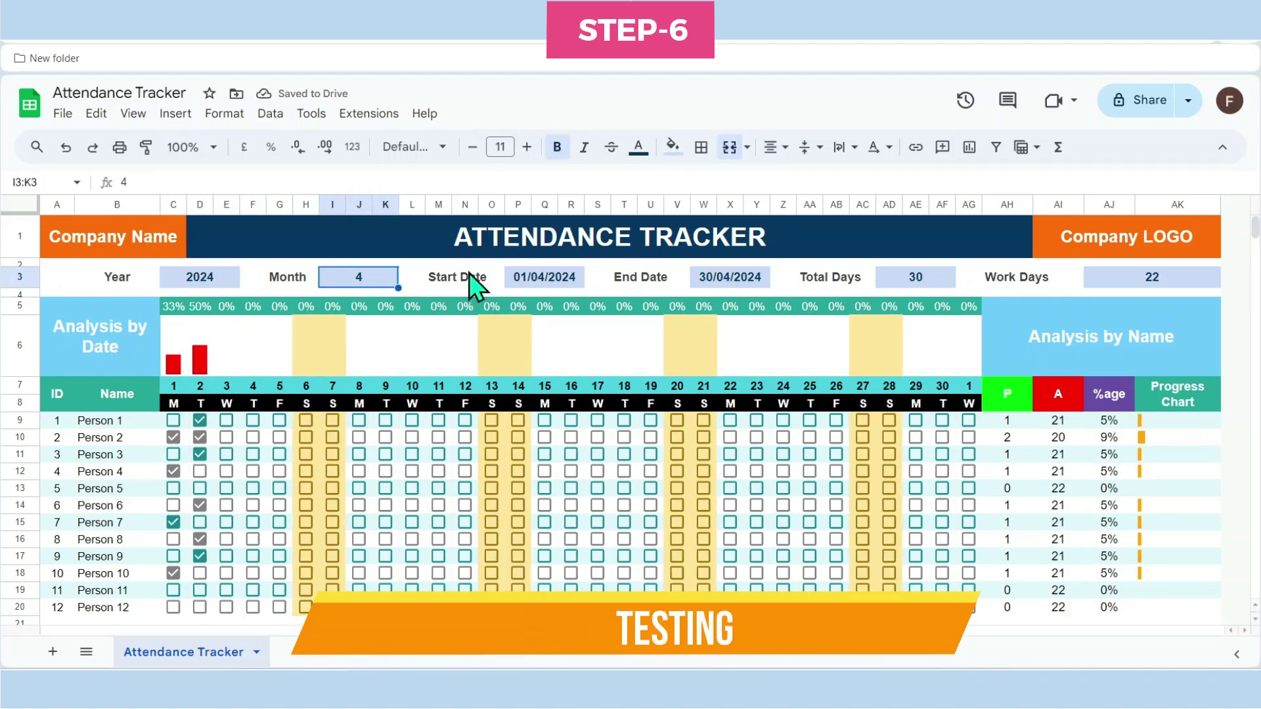
pyautogui.write('1')
pyautogui.press('Return')
# Mark Person 1 as present on days 3–5, 8–12, 15, 17, 18, 22–26, 29 and 30.
pyautogui.click(226, 419)
pyautogui.click(253, 421)
pyautogui.click(279, 420)
pyautogui.click(359, 420)
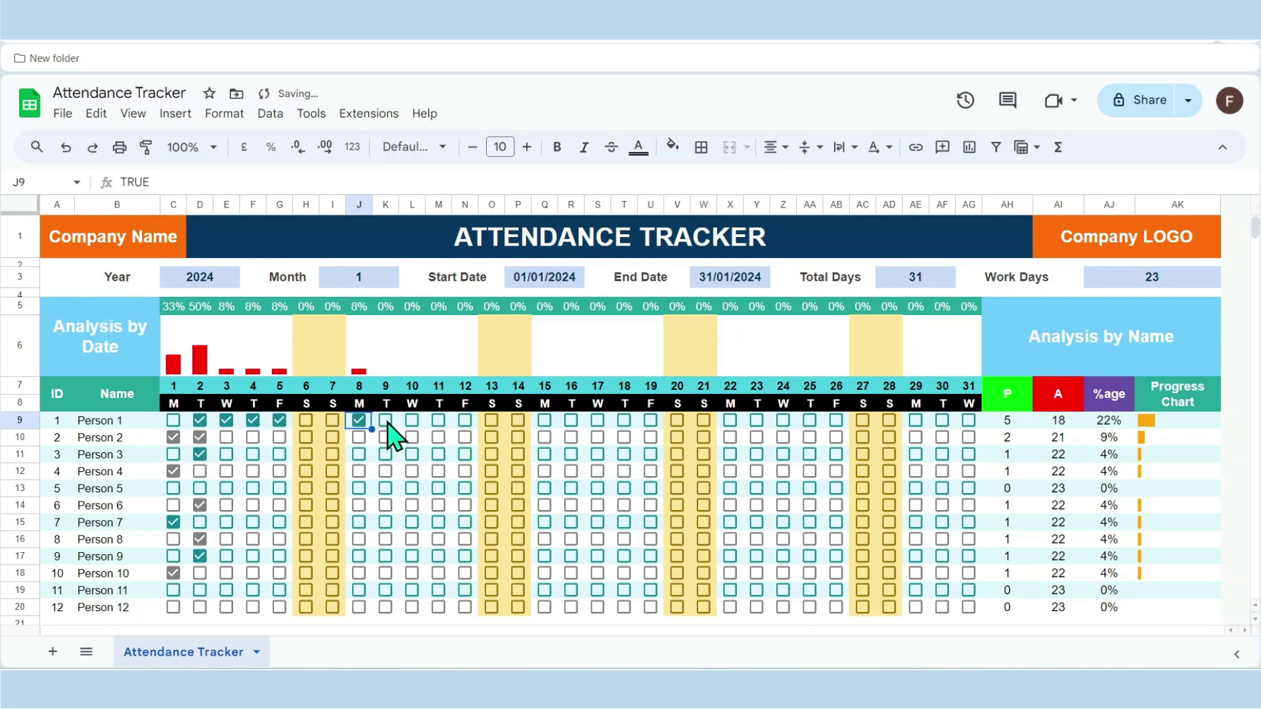
pyautogui.click(386, 420)
pyautogui.click(412, 420)
pyautogui.click(438, 420)
pyautogui.click(465, 420)
pyautogui.click(544, 420)
# Mark Person 2 as present on days 4, 8–12, 15–19, 22–26 and 29–31.
pyautogui.click(253, 437)
pyautogui.click(359, 437)
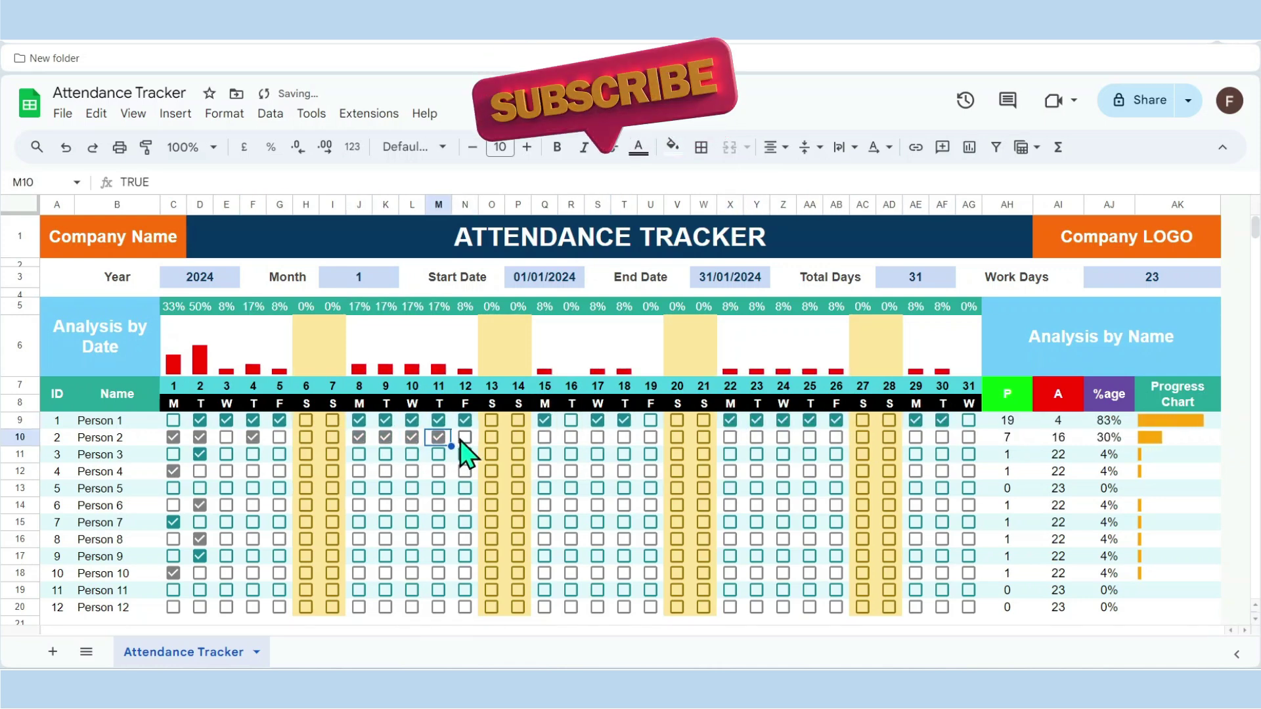
pyautogui.click(465, 436)
pyautogui.click(598, 437)
pyautogui.click(730, 437)
pyautogui.click(836, 436)
pyautogui.click(941, 437)
pyautogui.click(969, 436)
# Mark varied sample attendance for Persons 3 to 12 on days 2 to 5.
pyautogui.click(226, 454)
pyautogui.click(253, 454)
pyautogui.click(200, 471)
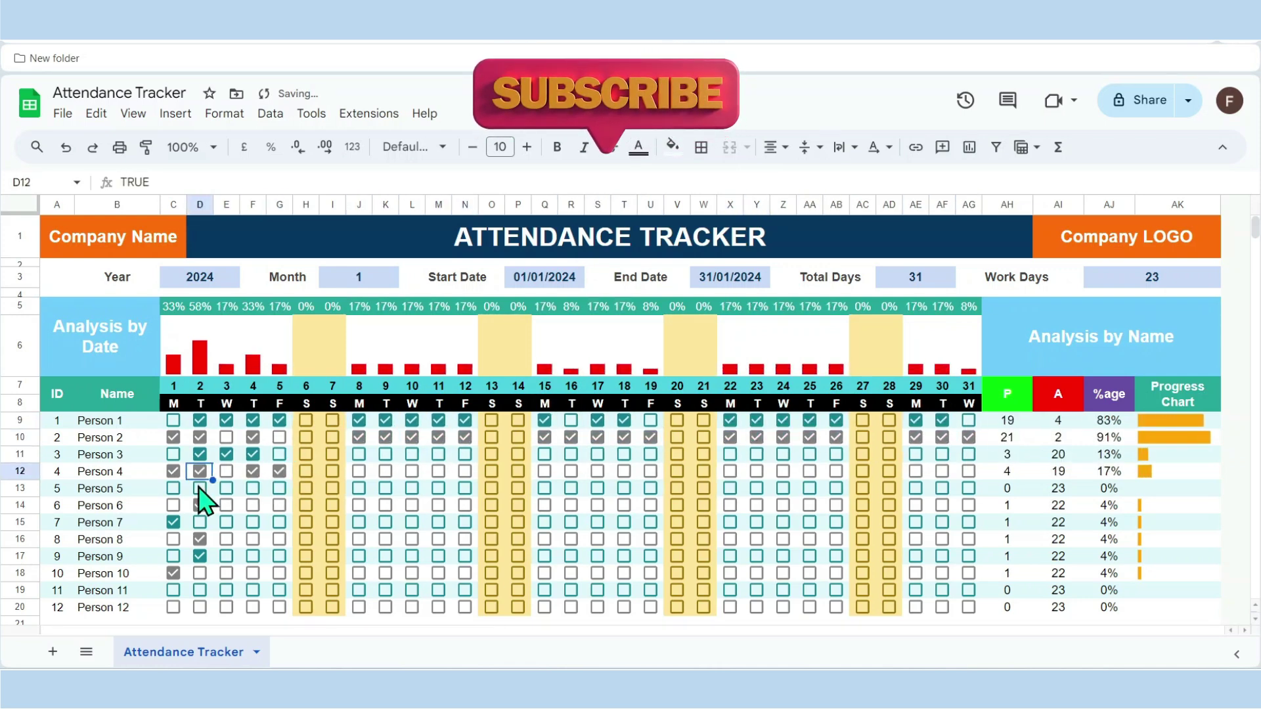
pyautogui.click(227, 488)
pyautogui.click(227, 523)
pyautogui.click(253, 557)
pyautogui.click(280, 573)
pyautogui.click(200, 573)
# Mark varied sample attendance for Persons 3 to 12 on the second week's weekdays, days 8 to 12.
pyautogui.click(385, 455)
pyautogui.click(438, 471)
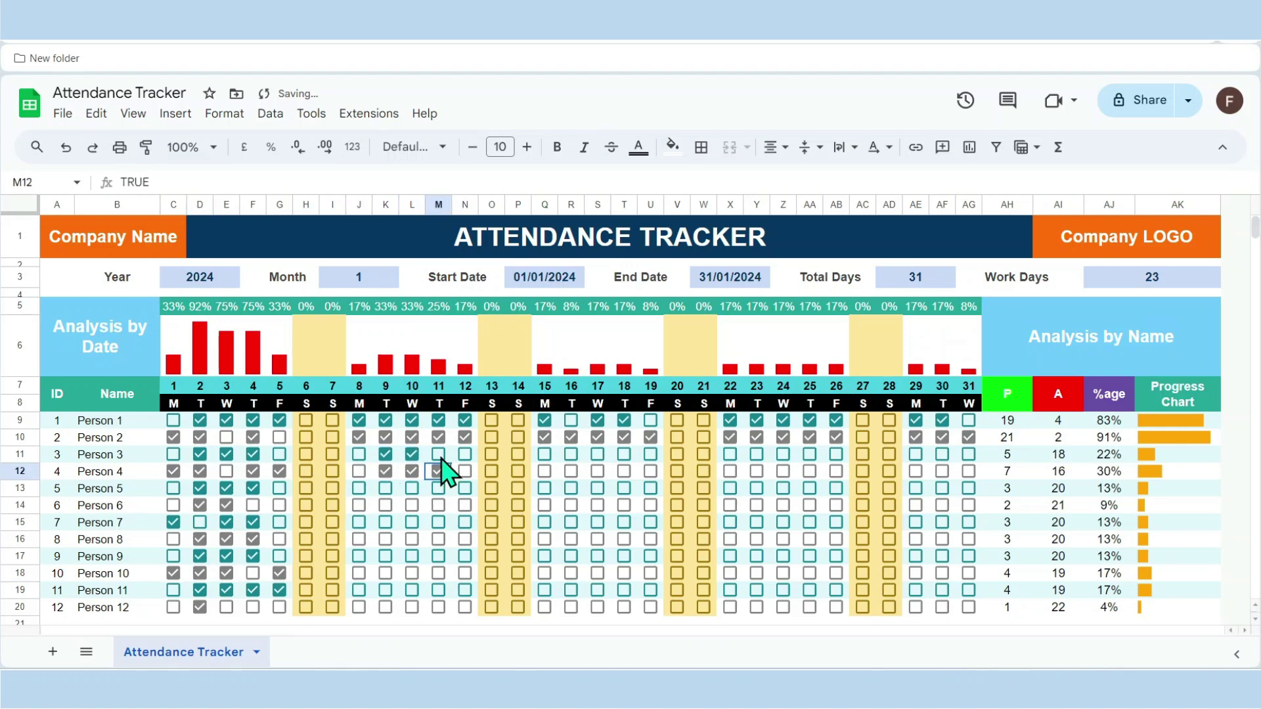
pyautogui.click(438, 489)
pyautogui.click(412, 505)
pyautogui.click(358, 472)
pyautogui.click(385, 523)
pyautogui.click(385, 556)
pyautogui.click(411, 574)
pyautogui.click(438, 573)
pyautogui.click(358, 573)
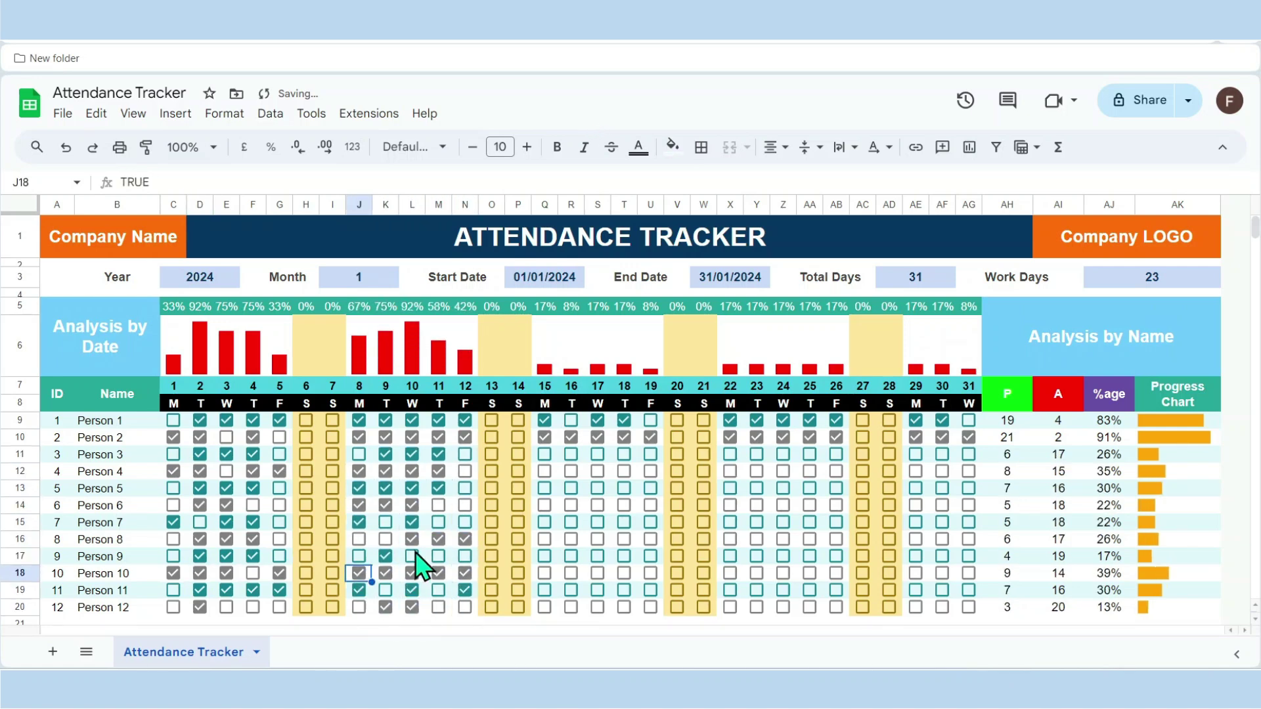
# Mark varied sample attendance for Persons 3 to 12 on the third week's weekdays, days 15 to 19.
pyautogui.click(598, 455)
pyautogui.click(570, 472)
pyautogui.click(624, 489)
pyautogui.click(545, 506)
pyautogui.click(624, 505)
pyautogui.click(571, 523)
pyautogui.click(624, 523)
pyautogui.click(545, 556)
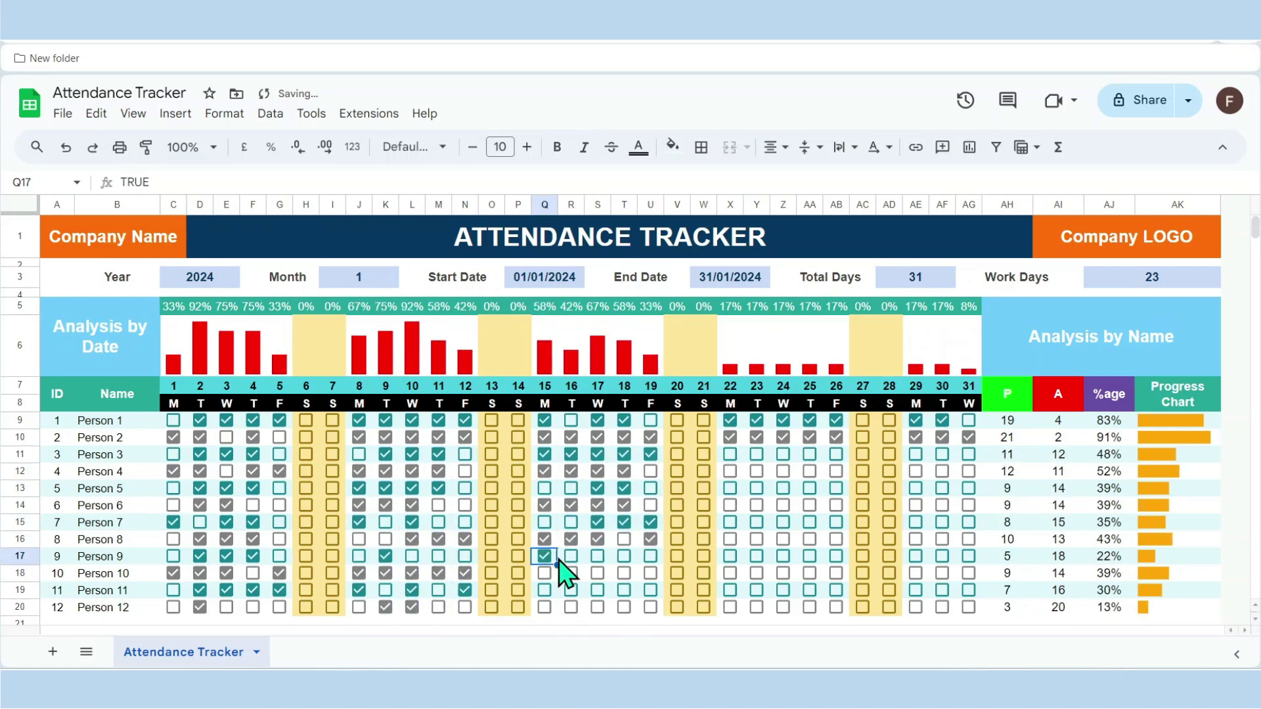
pyautogui.click(650, 556)
pyautogui.click(598, 590)
pyautogui.click(571, 608)
pyautogui.click(651, 607)
# Mark varied sample attendance for Persons 3 to 12 on the fourth week's weekdays, days 22 to 26.
pyautogui.click(729, 454)
pyautogui.click(809, 471)
pyautogui.click(757, 488)
pyautogui.click(809, 505)
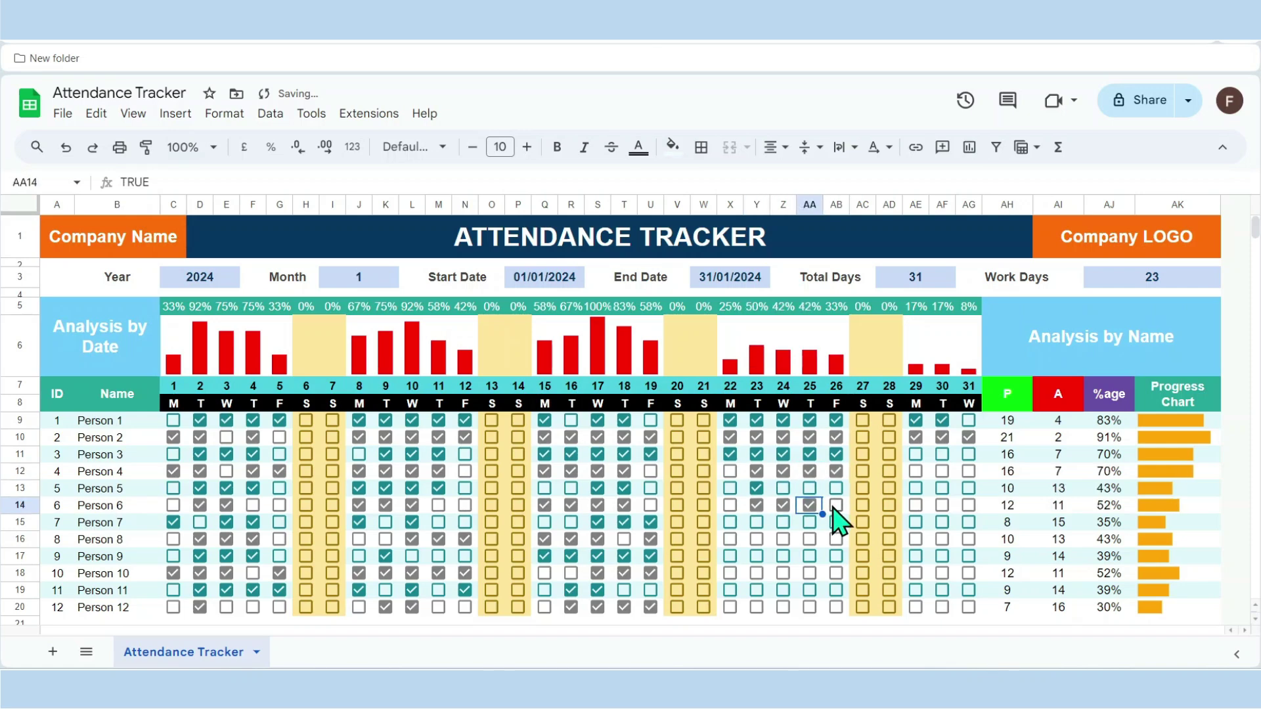
pyautogui.click(809, 523)
pyautogui.click(729, 523)
pyautogui.click(809, 539)
pyautogui.click(756, 557)
pyautogui.click(730, 573)
pyautogui.click(836, 590)
pyautogui.click(783, 590)
pyautogui.click(836, 607)
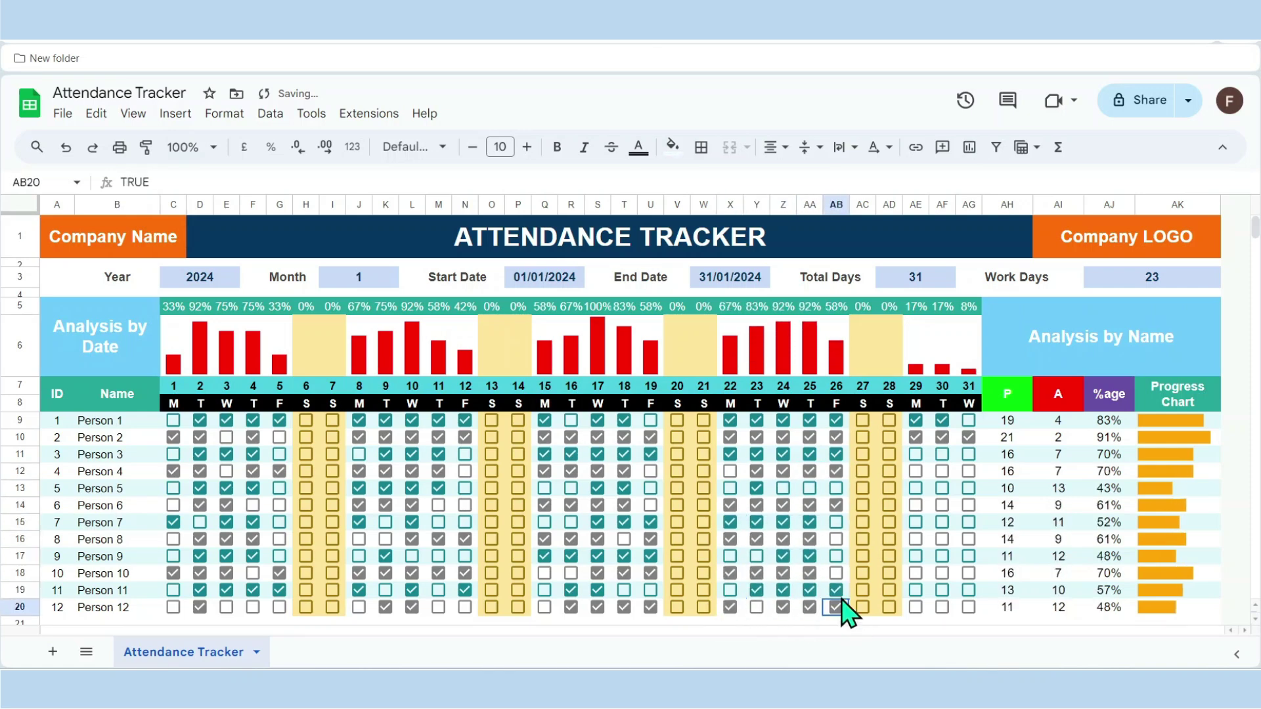
# Mark varied sample attendance for Persons 3 to 12 on the month's last weekdays, days 29 to 31.
pyautogui.click(915, 455)
pyautogui.click(969, 488)
pyautogui.click(916, 523)
pyautogui.click(942, 523)
pyautogui.click(942, 540)
pyautogui.click(942, 556)
pyautogui.click(941, 573)
pyautogui.click(941, 608)
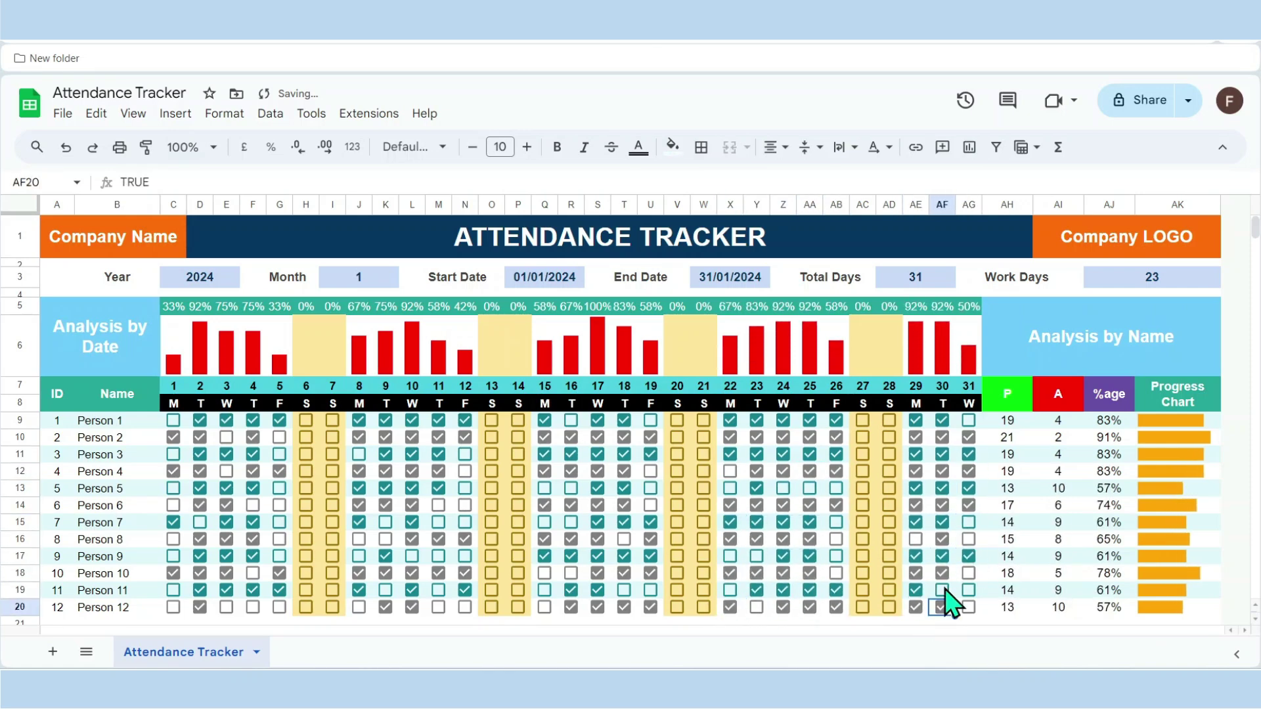
pyautogui.click(968, 590)
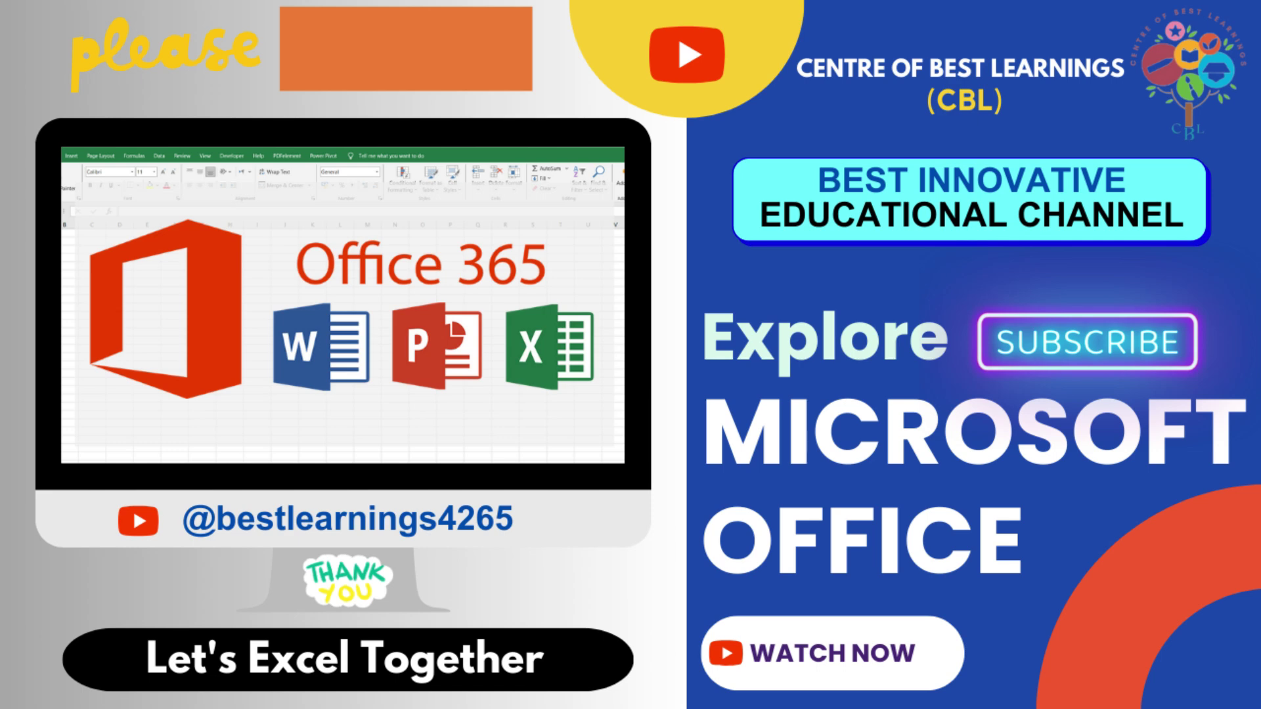